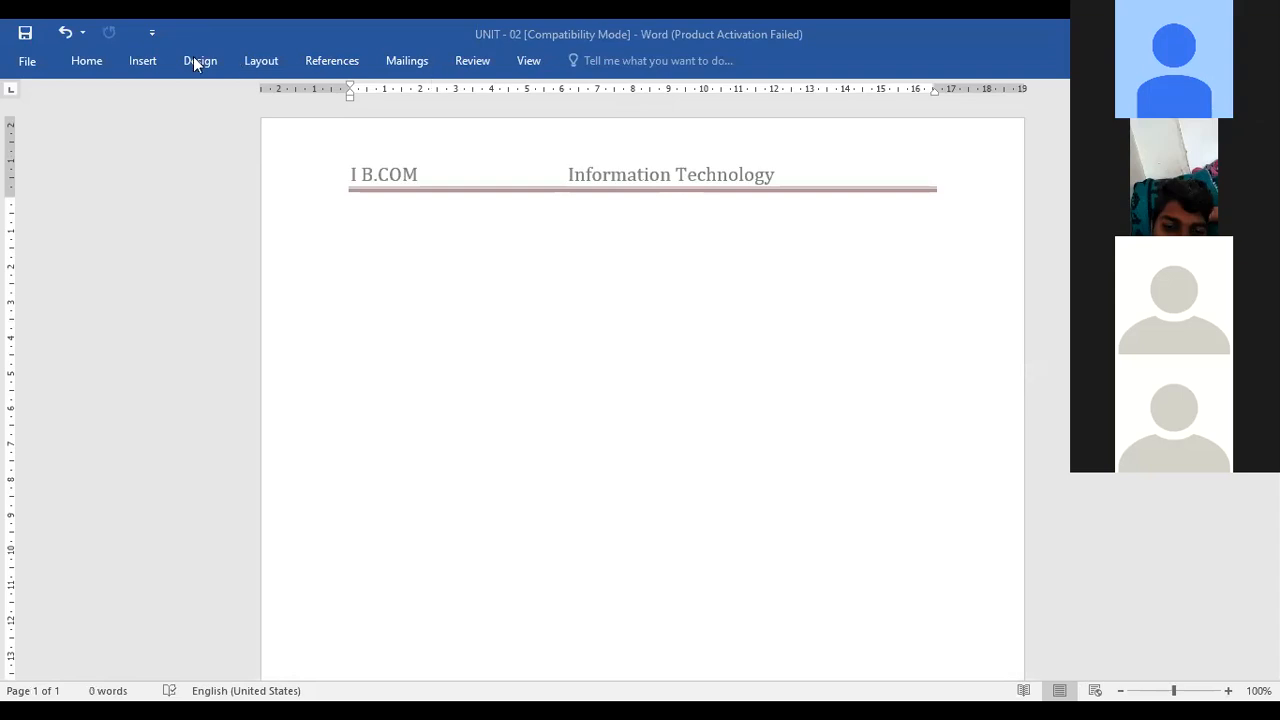
# Remove the document's header
pyautogui.click(86, 60)
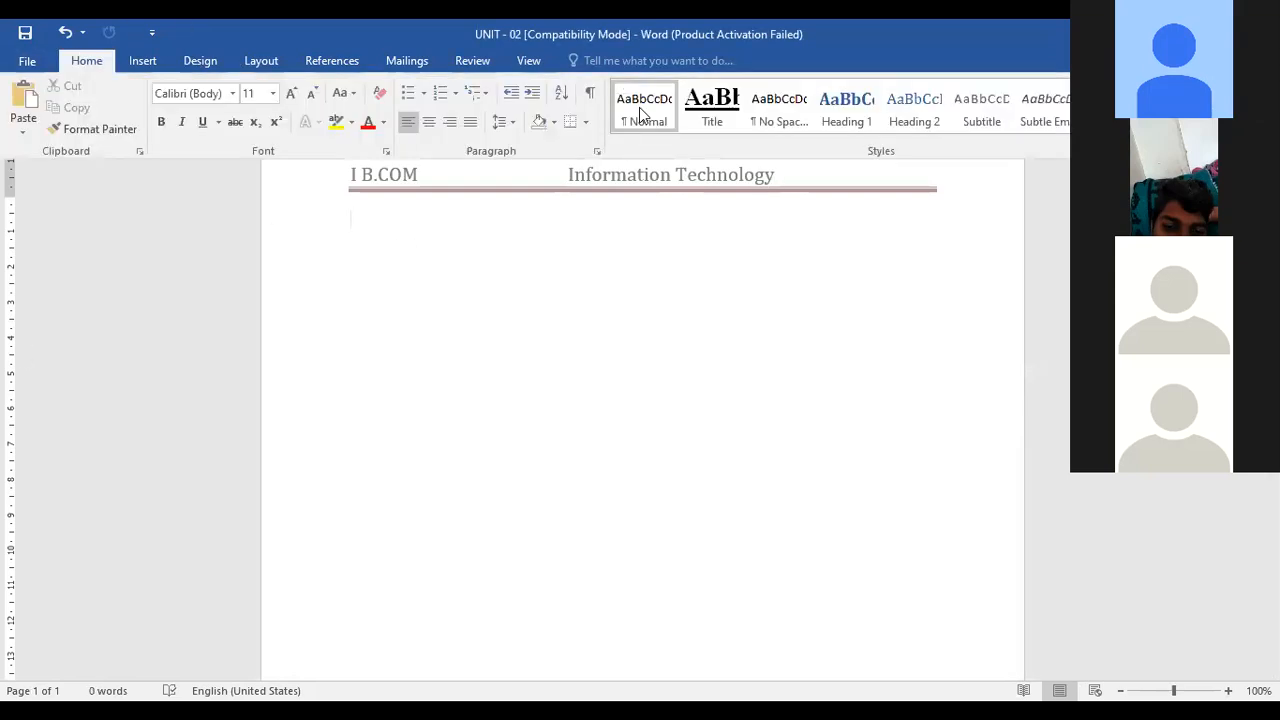
pyautogui.click(261, 61)
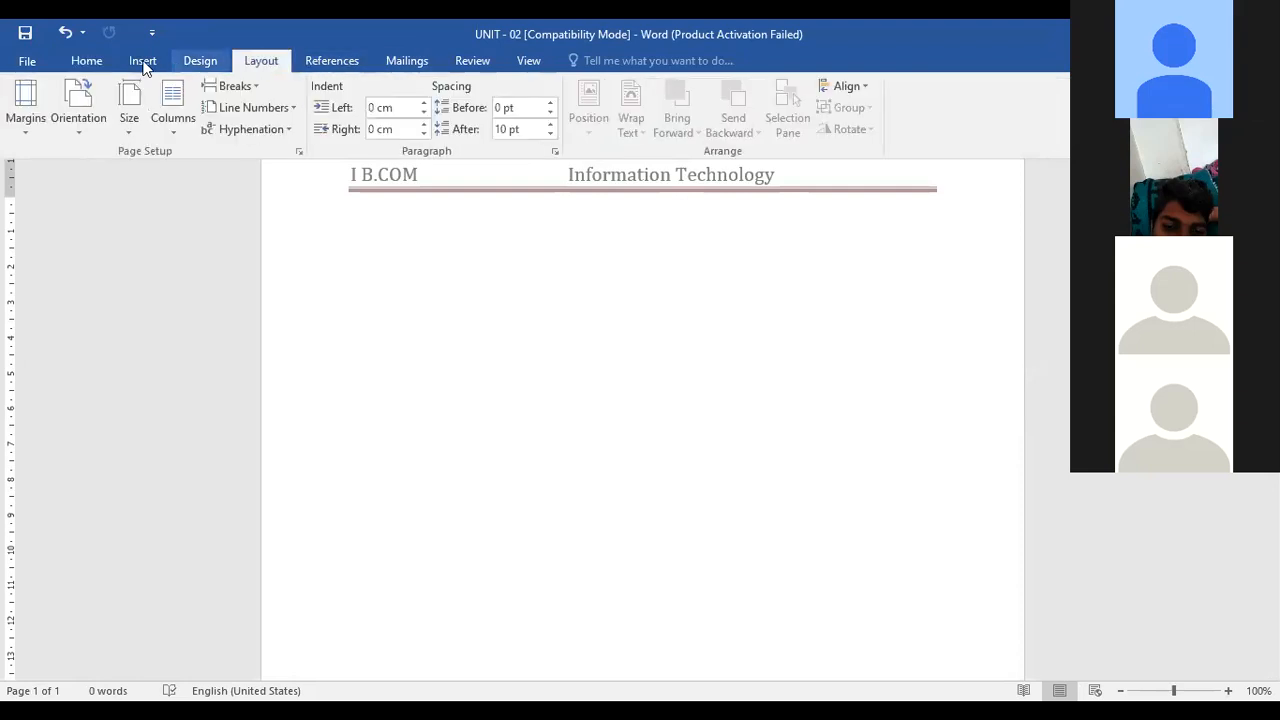
pyautogui.click(143, 62)
pyautogui.click(804, 86)
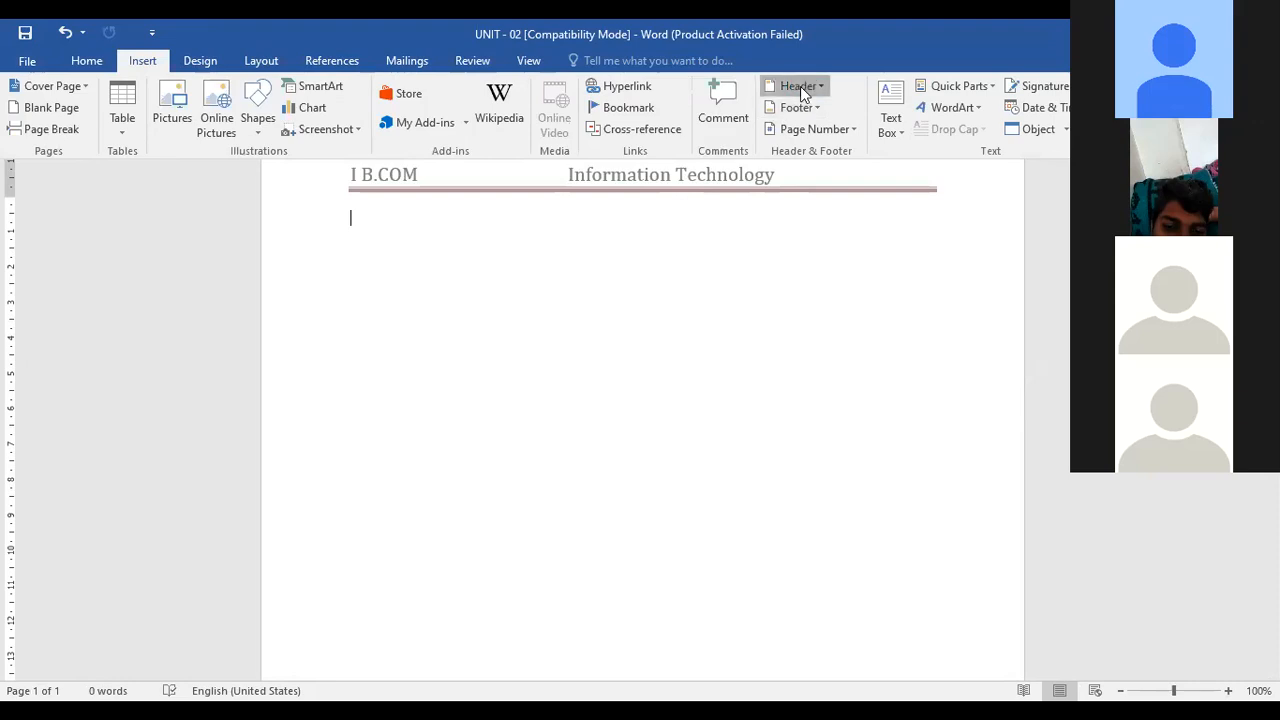
pyautogui.click(845, 570)
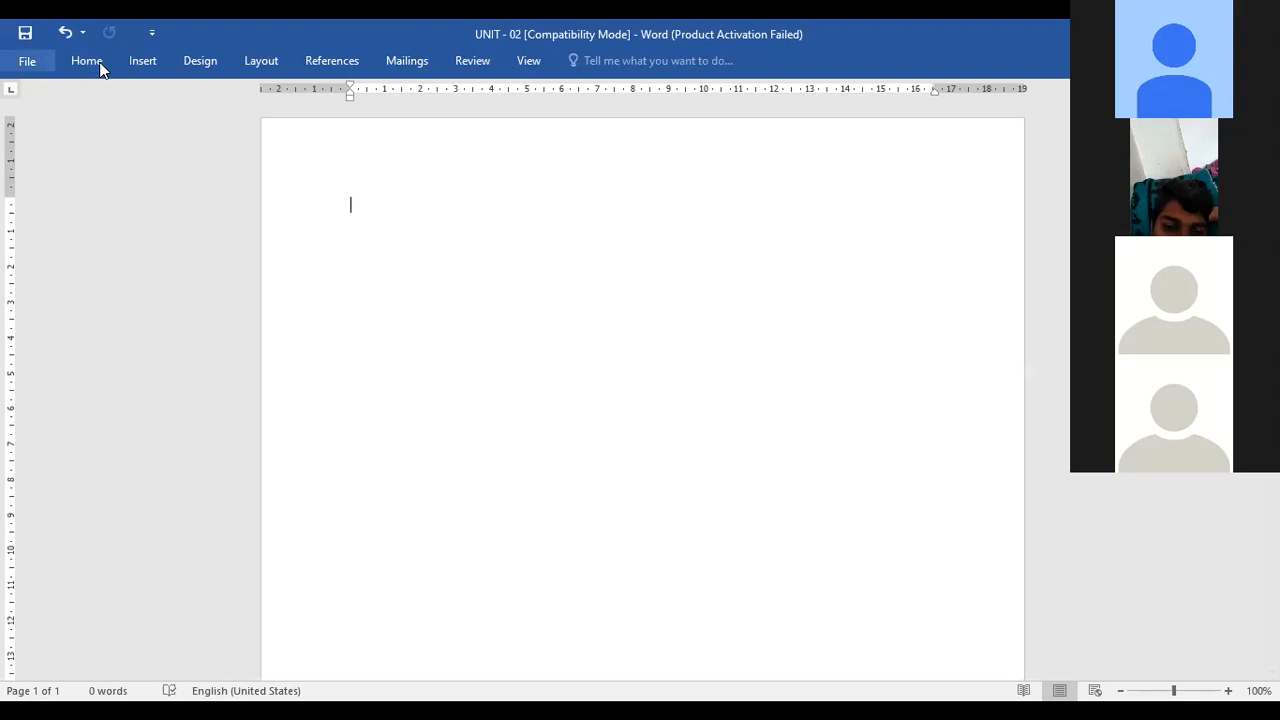
# Open the list of existing macros and close it again
pyautogui.click(530, 62)
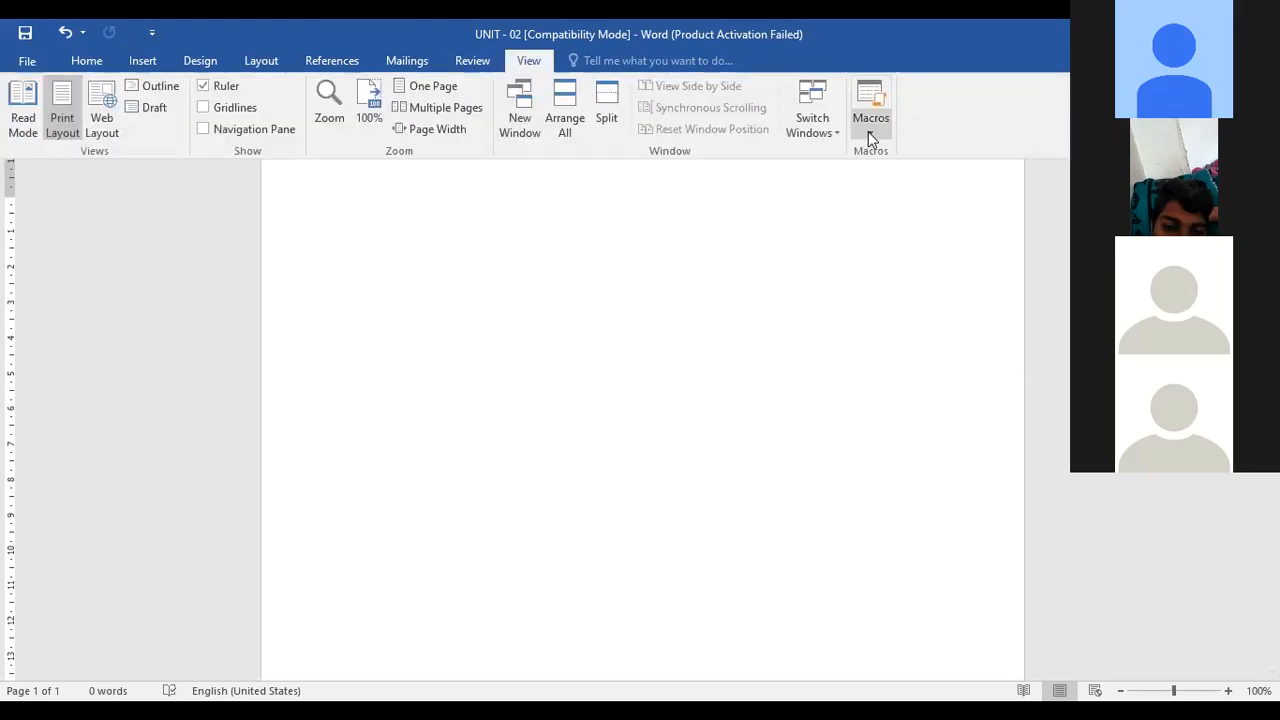
pyautogui.click(868, 133)
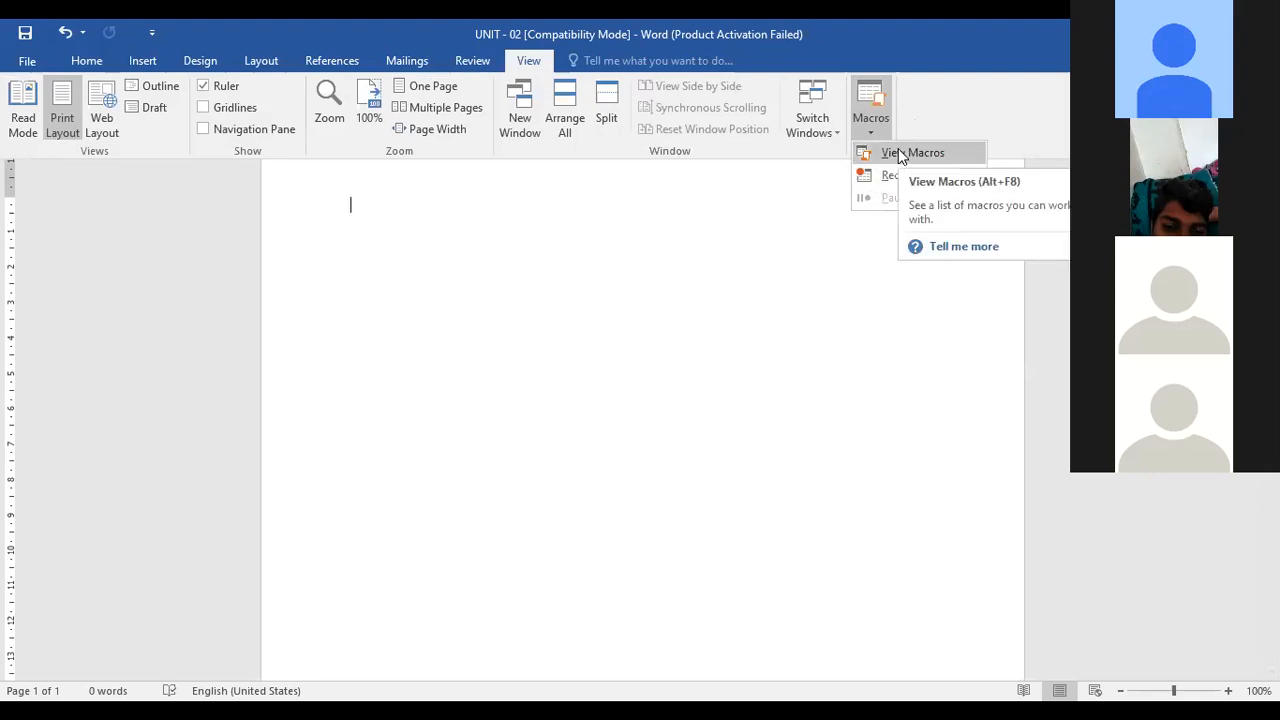
pyautogui.click(901, 155)
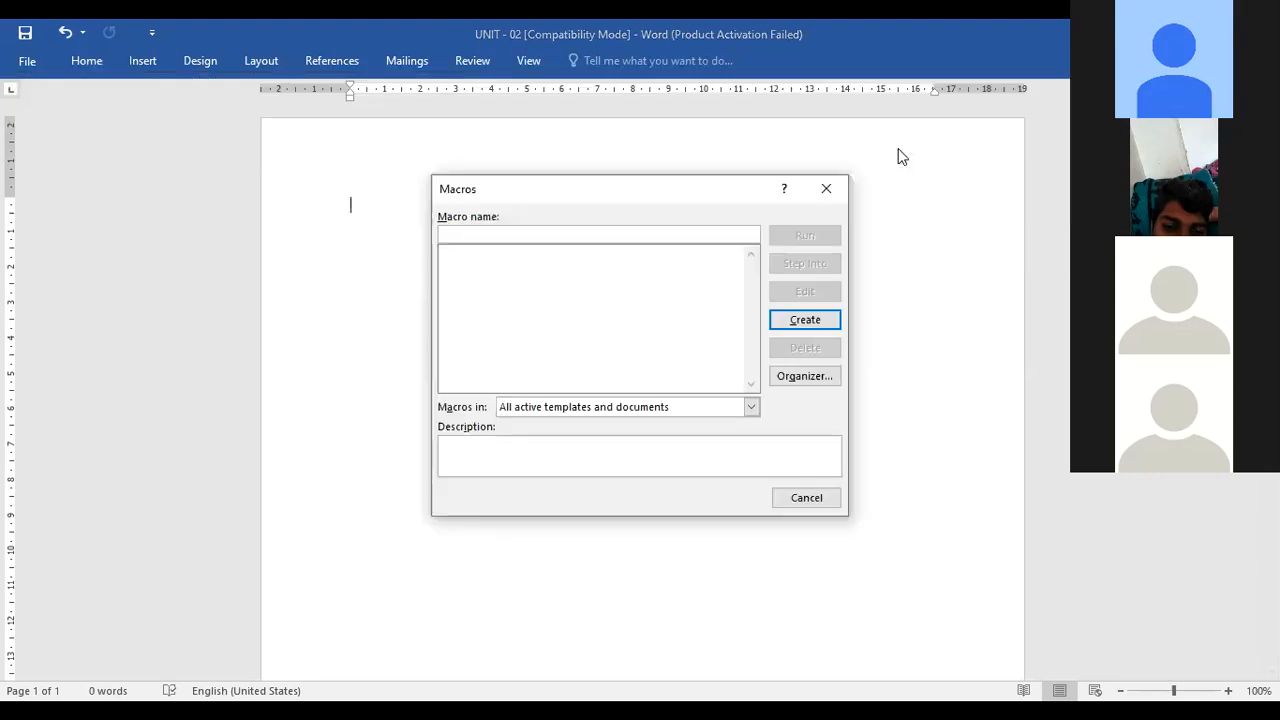
pyautogui.click(833, 197)
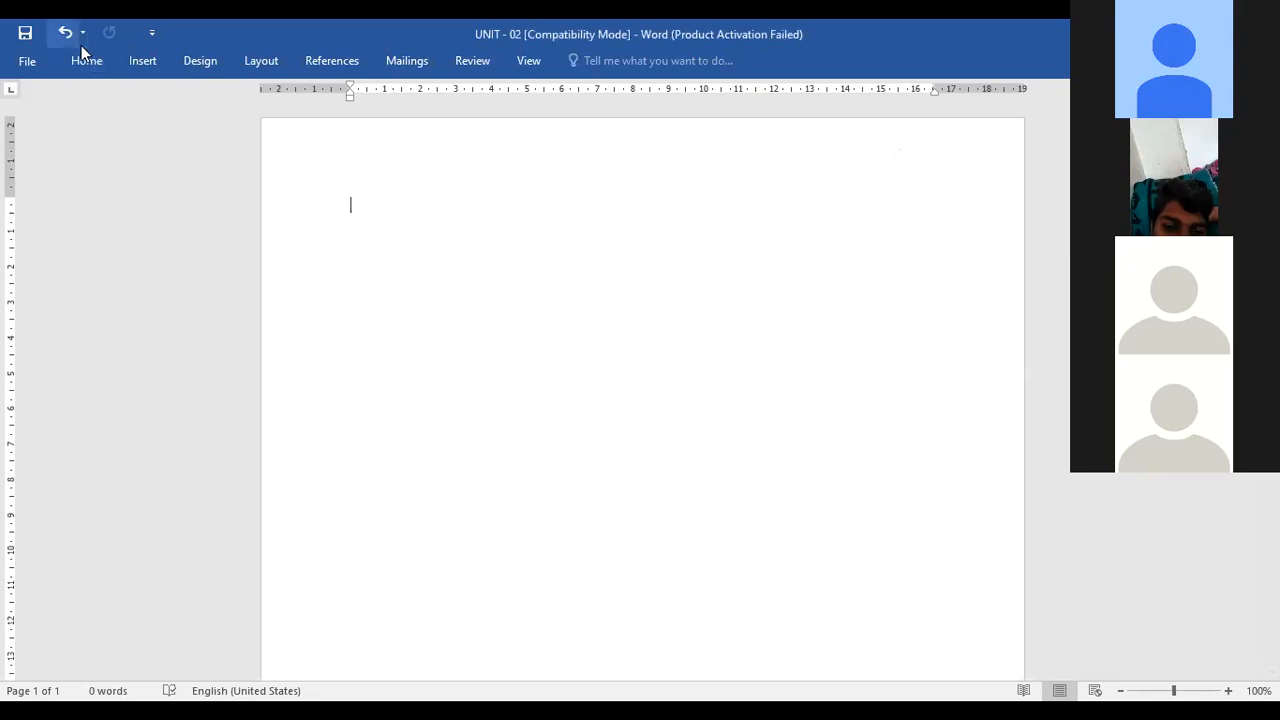
pyautogui.click(72, 62)
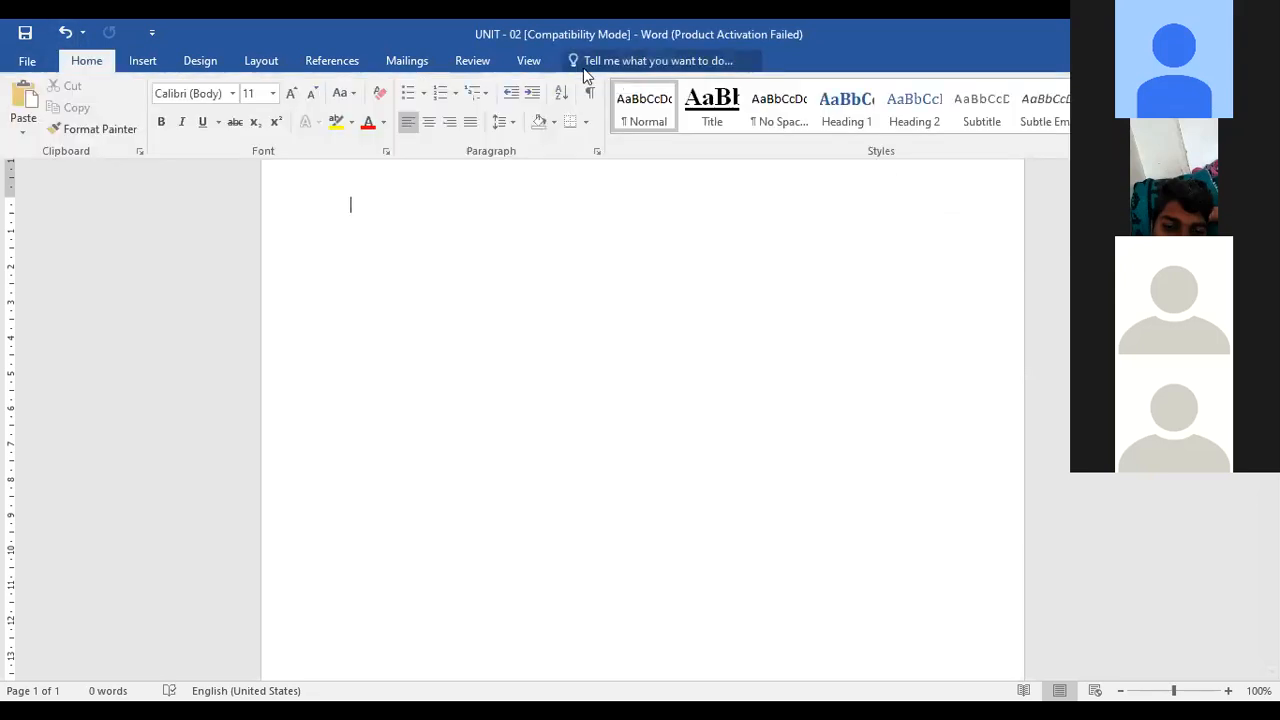
pyautogui.click(538, 66)
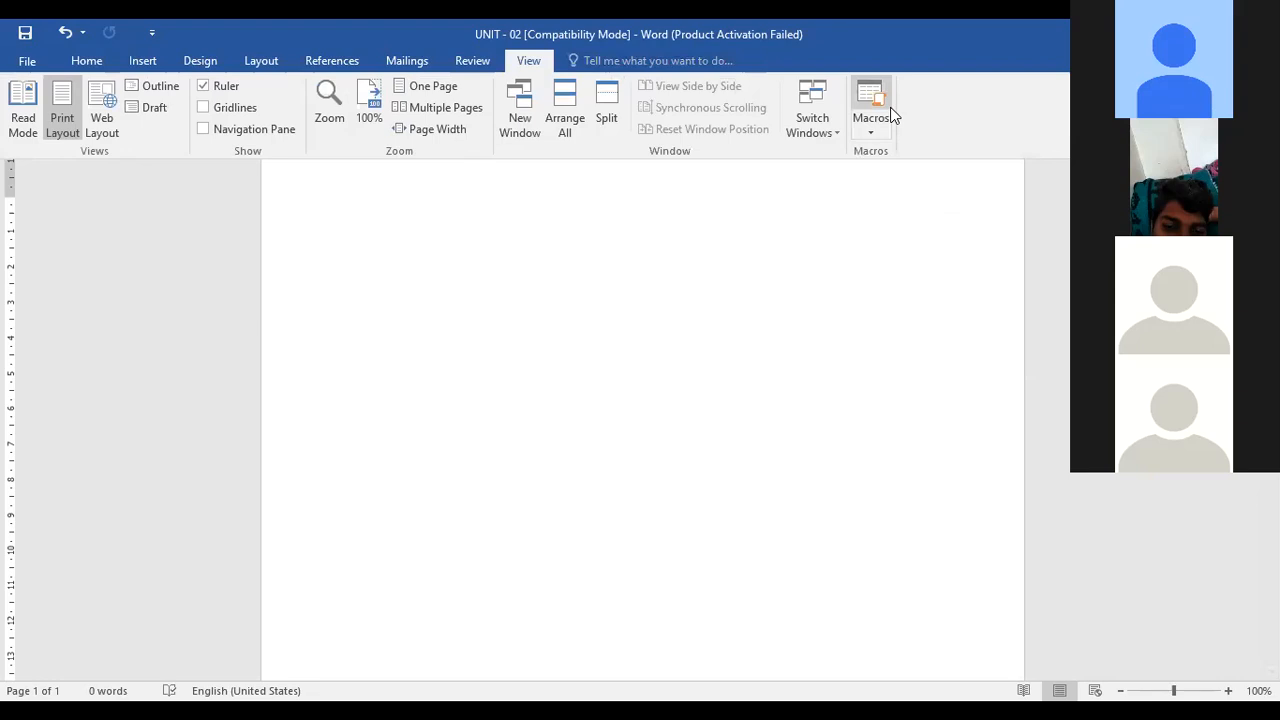
pyautogui.click(886, 110)
pyautogui.click(820, 184)
pyautogui.click(86, 61)
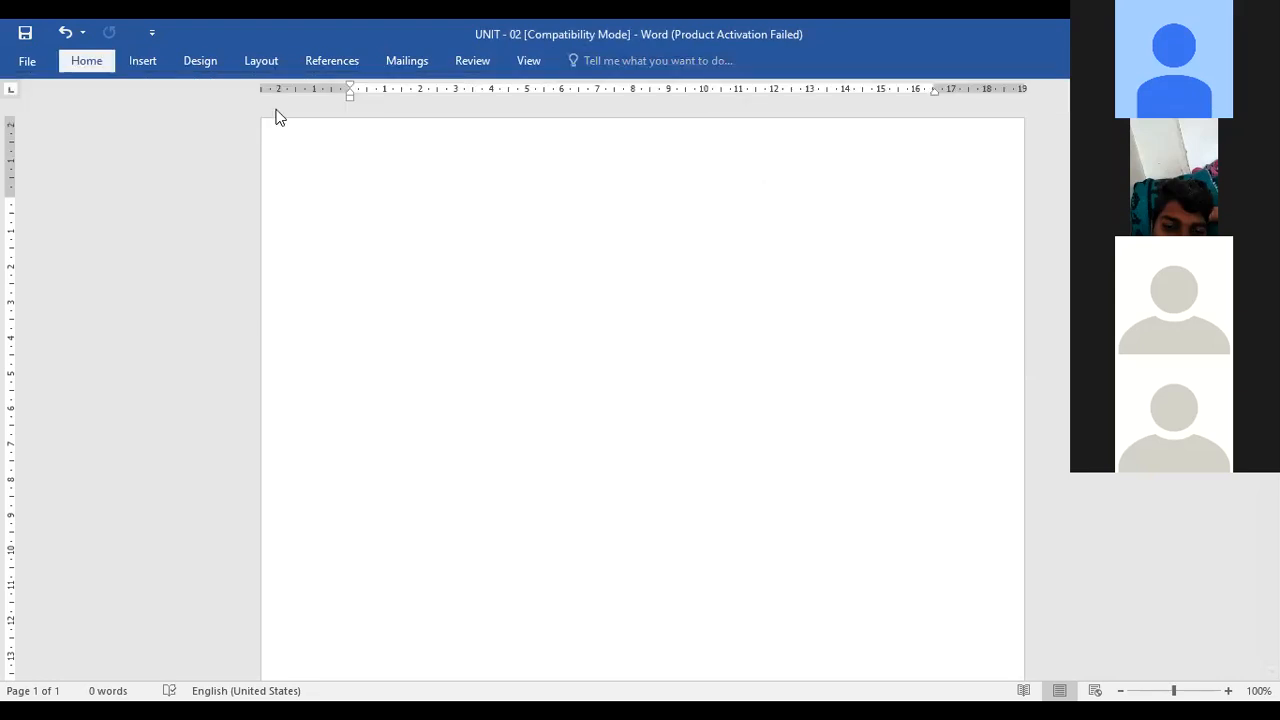
pyautogui.click(534, 62)
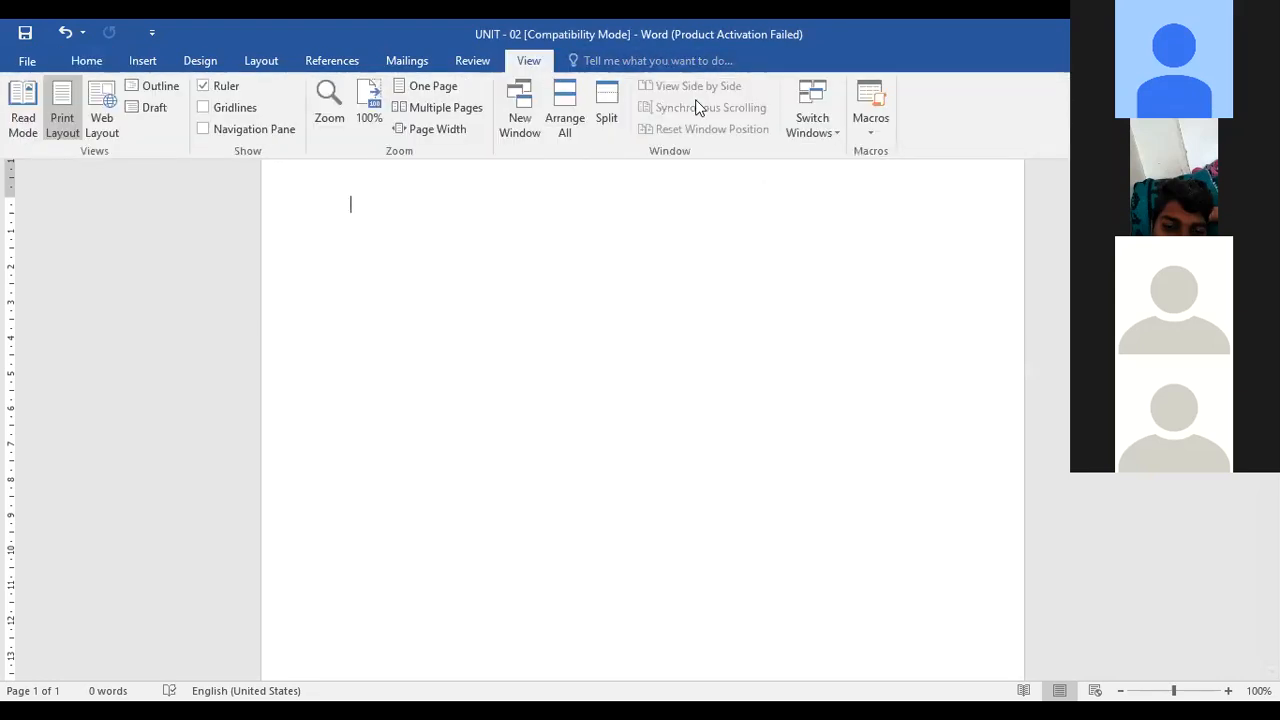
# Start recording a new macro named Macro1, stored in the UNIT - 02 document
pyautogui.click(877, 133)
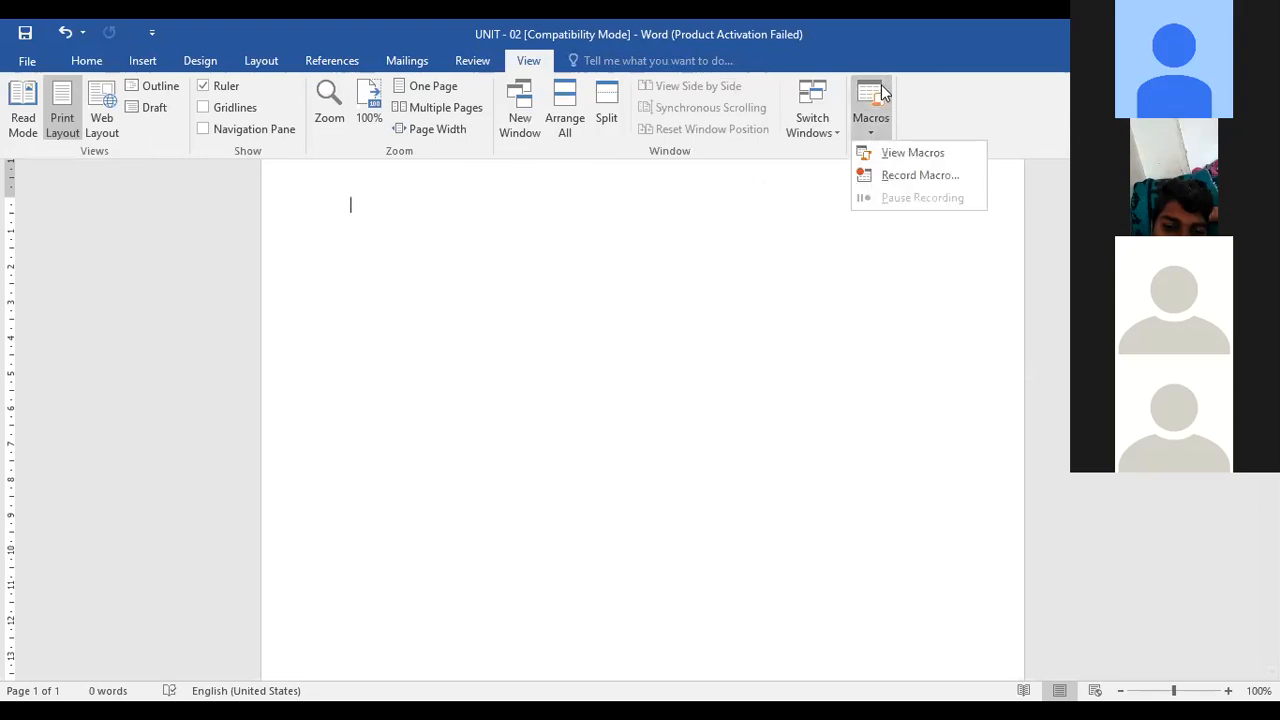
pyautogui.click(894, 176)
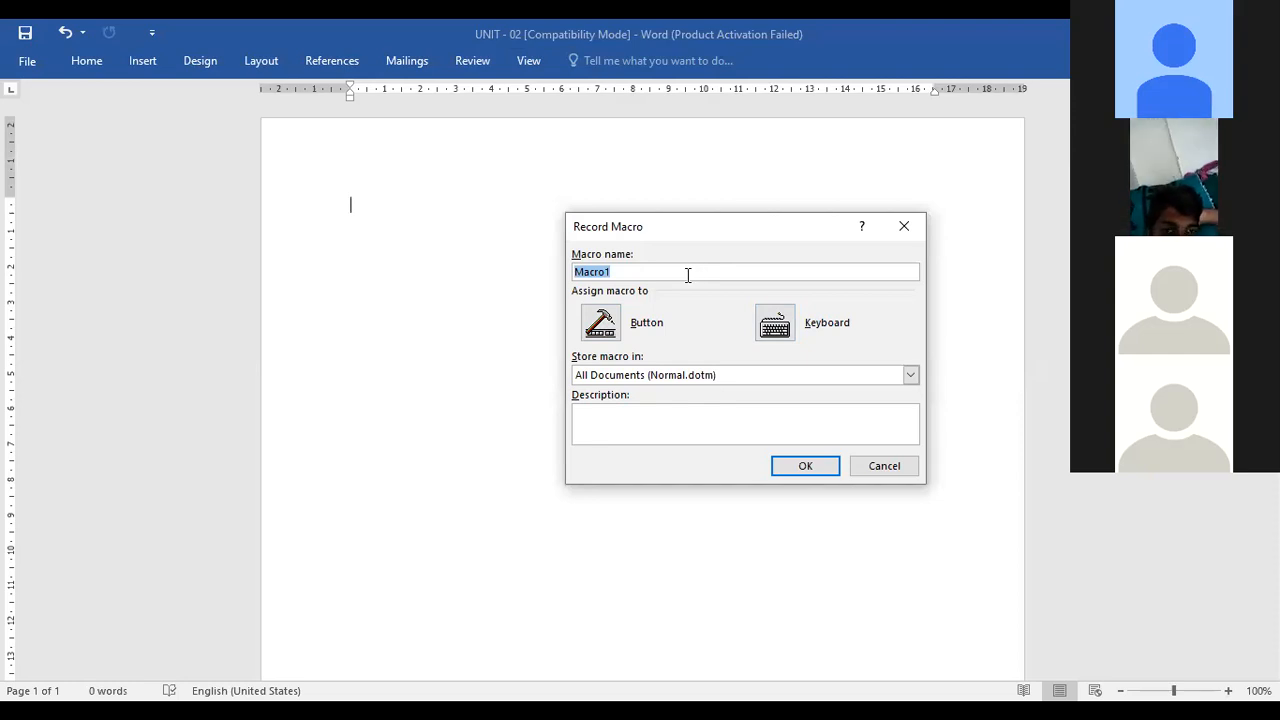
pyautogui.click(707, 376)
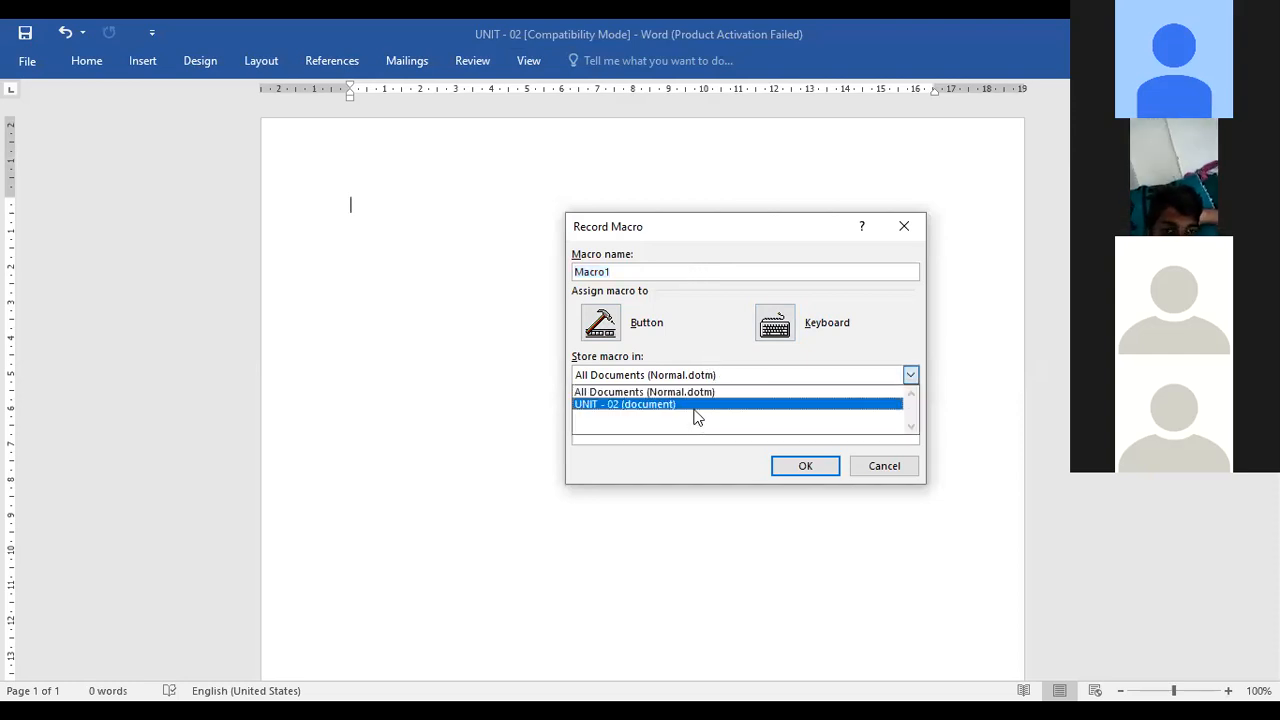
pyautogui.click(695, 404)
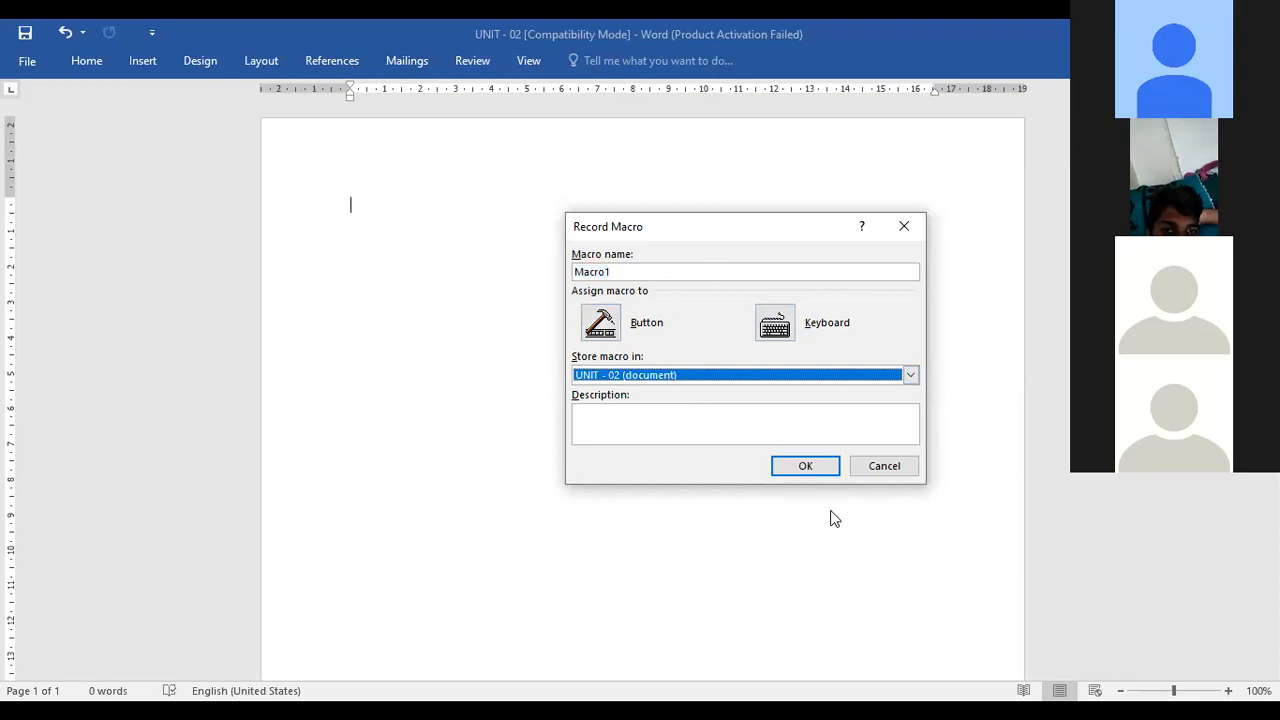
pyautogui.click(806, 466)
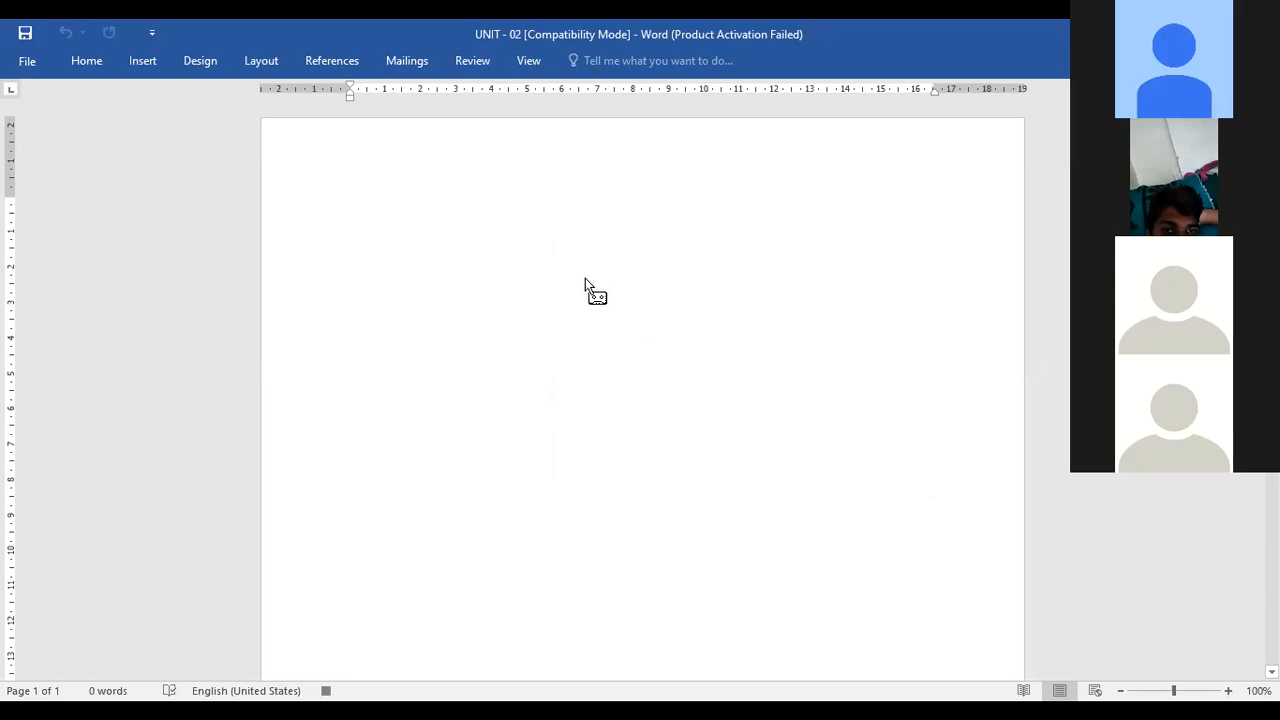
# Paste the copied content into the document and dismiss the paste options
pyautogui.hotkey('ctrl', 'v')
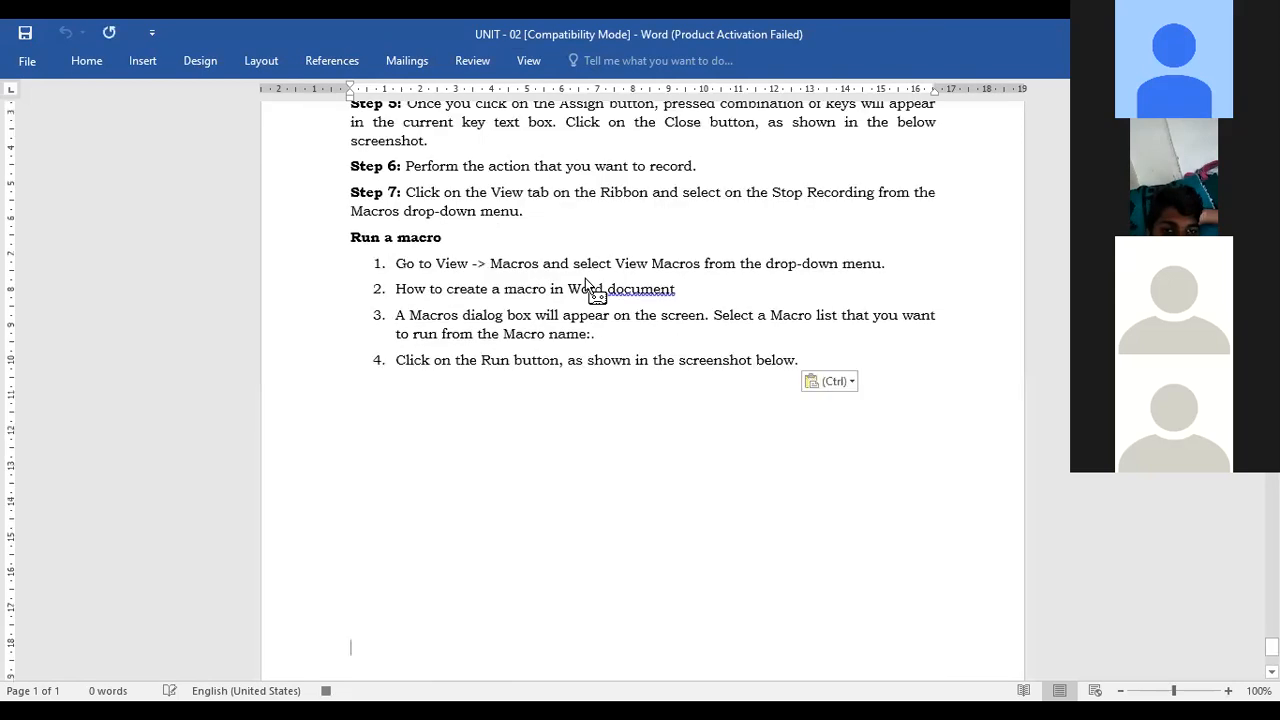
pyautogui.click(85, 64)
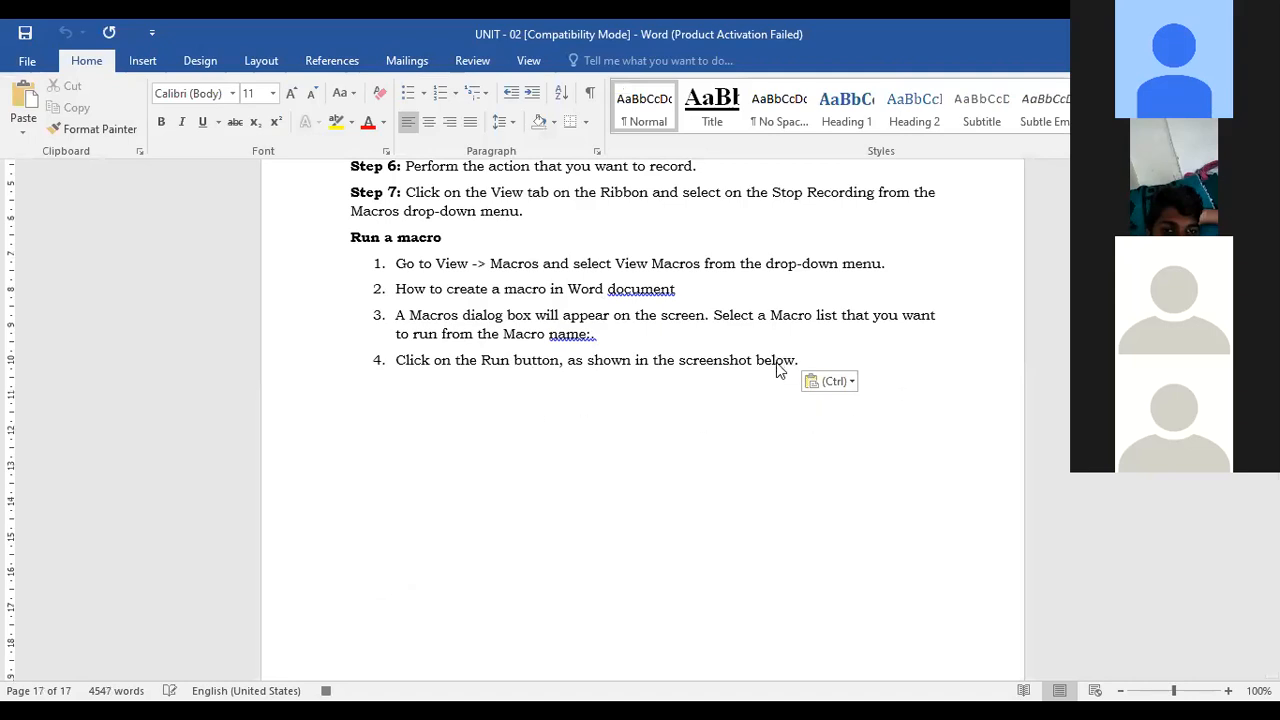
pyautogui.press('Escape')
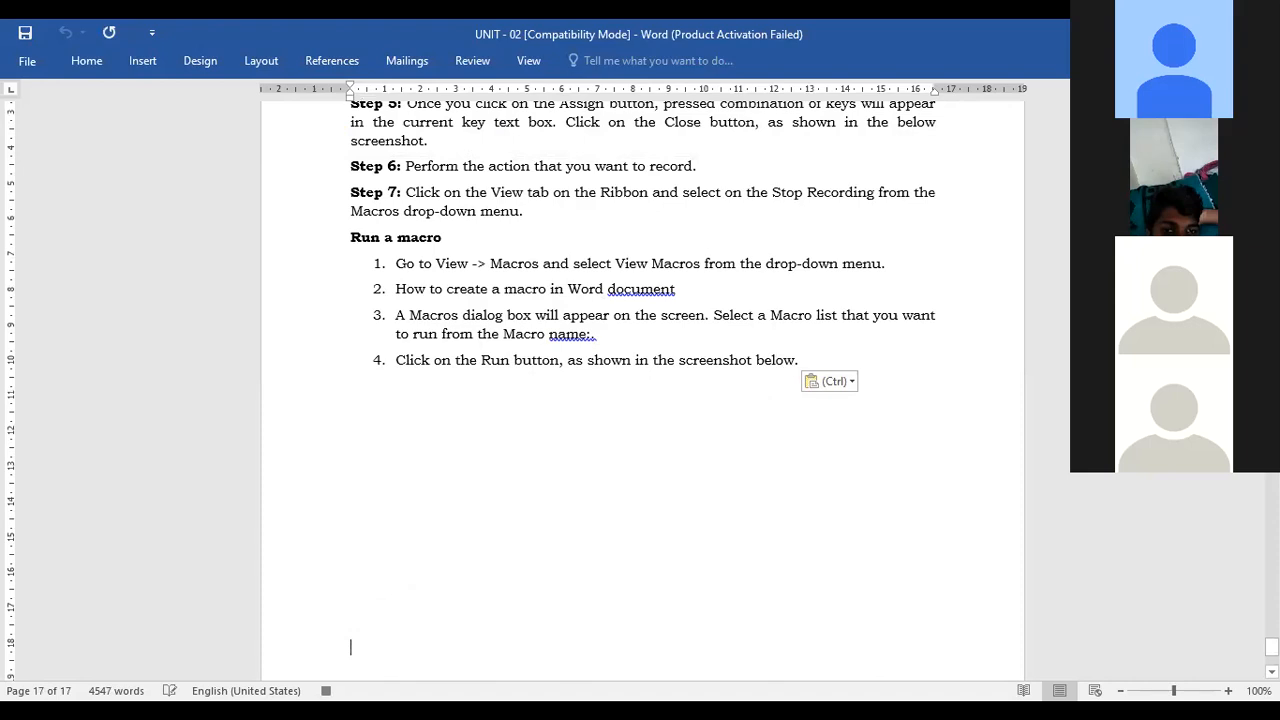
# Type the line "this is macro" and start a new paragraph
pyautogui.write('this')
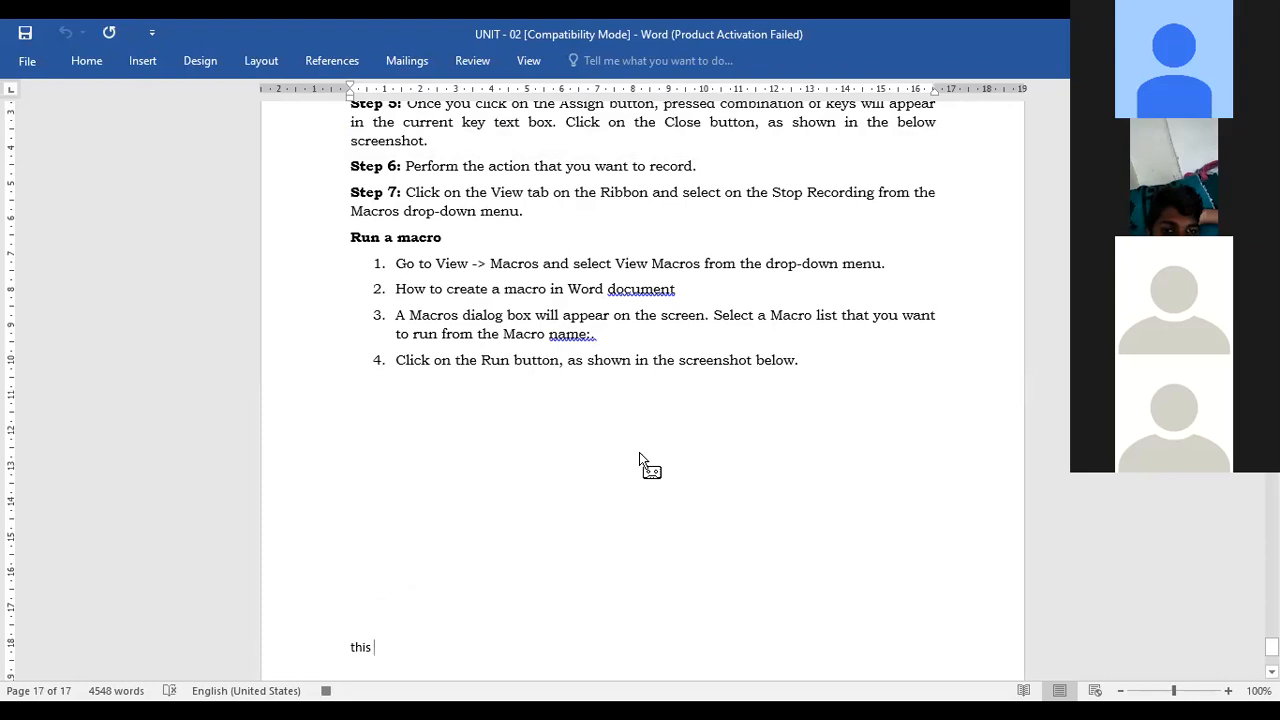
pyautogui.write('is ma')
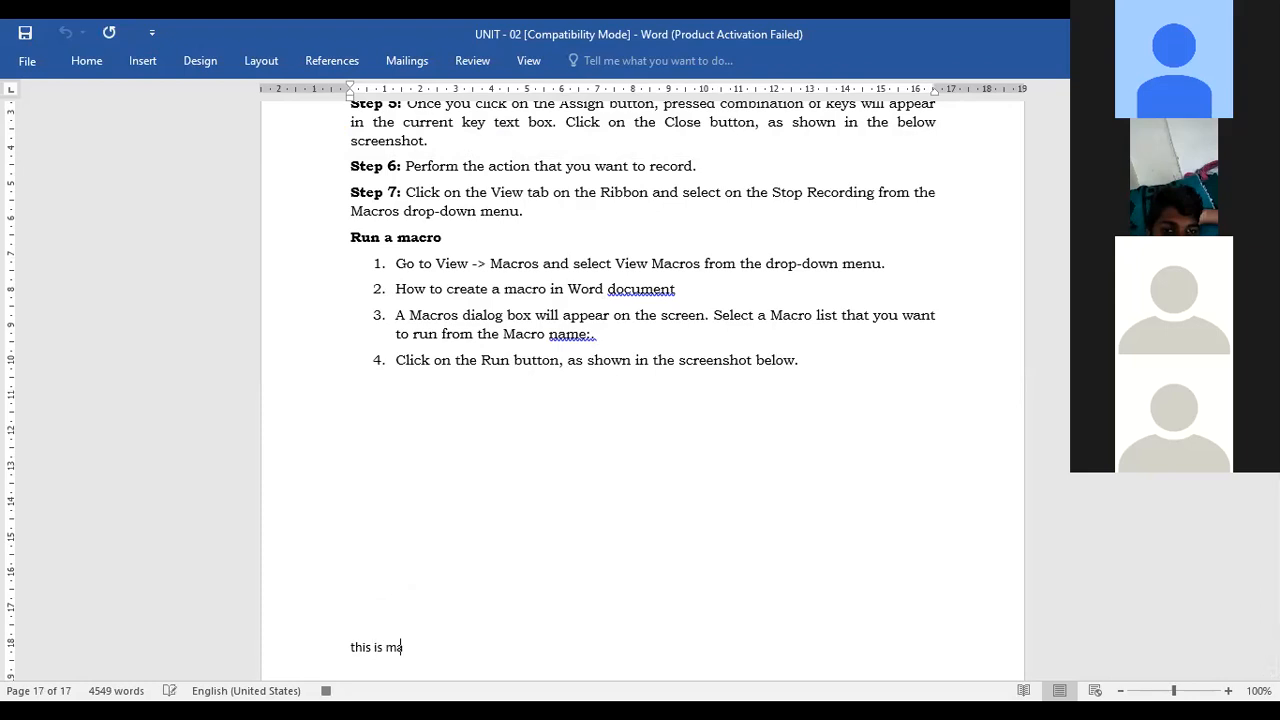
pyautogui.write('cro')
pyautogui.press('Return')
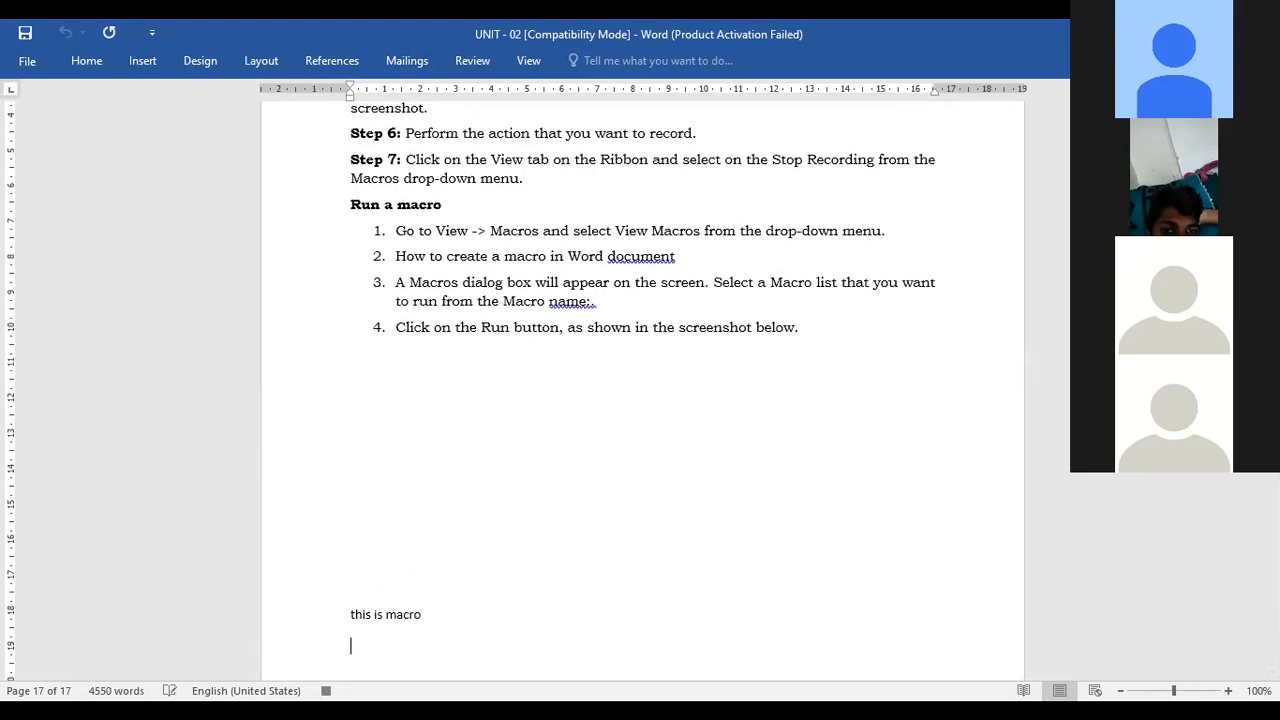
# Stop the macro recording
pyautogui.click(84, 61)
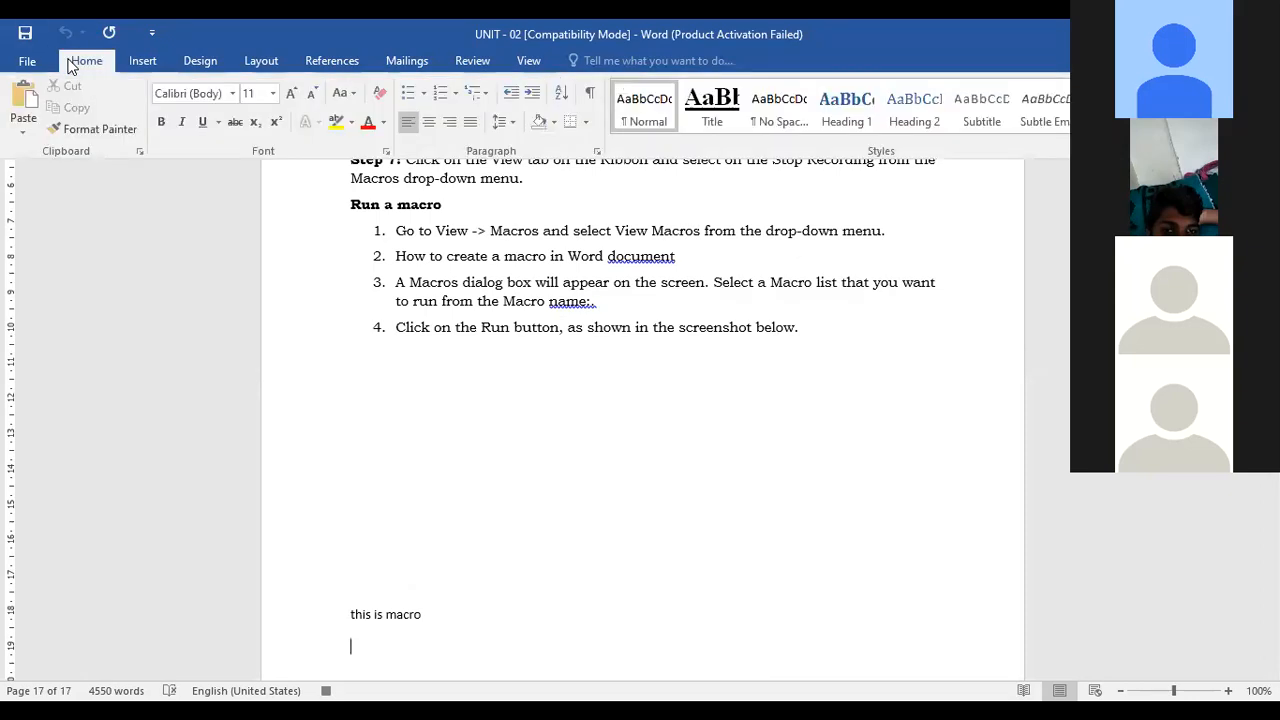
pyautogui.click(543, 62)
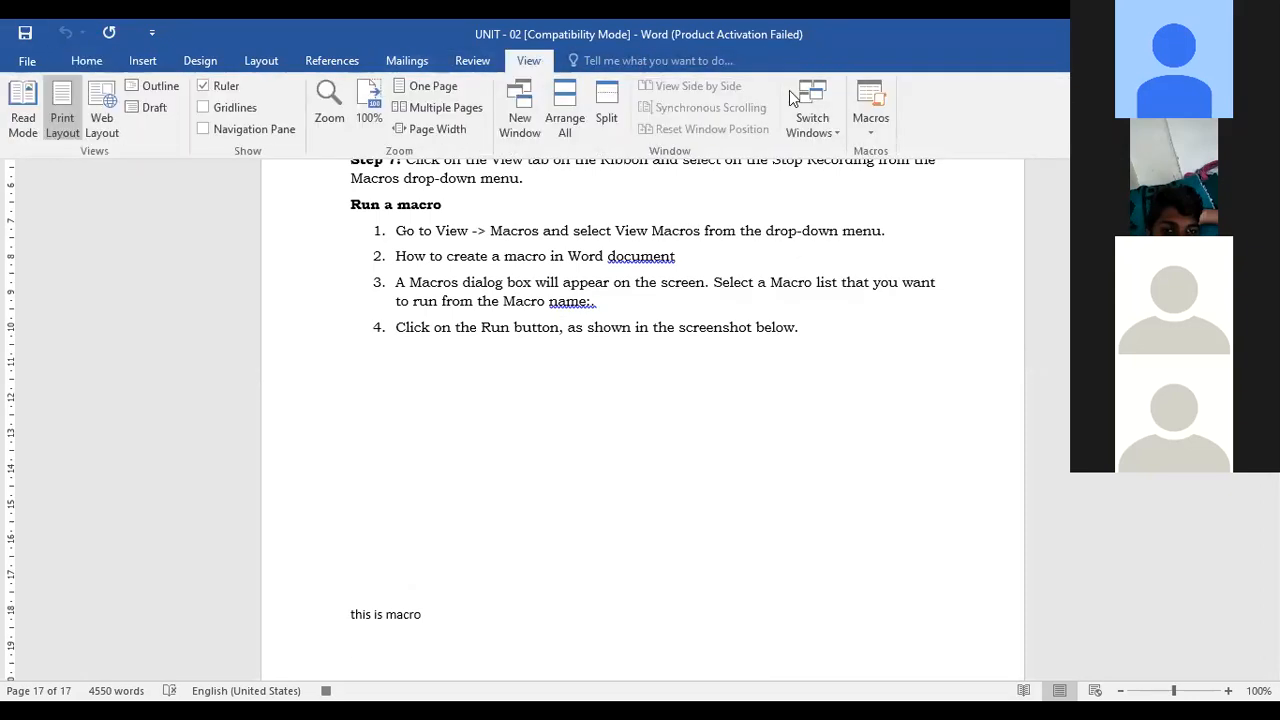
pyautogui.click(885, 115)
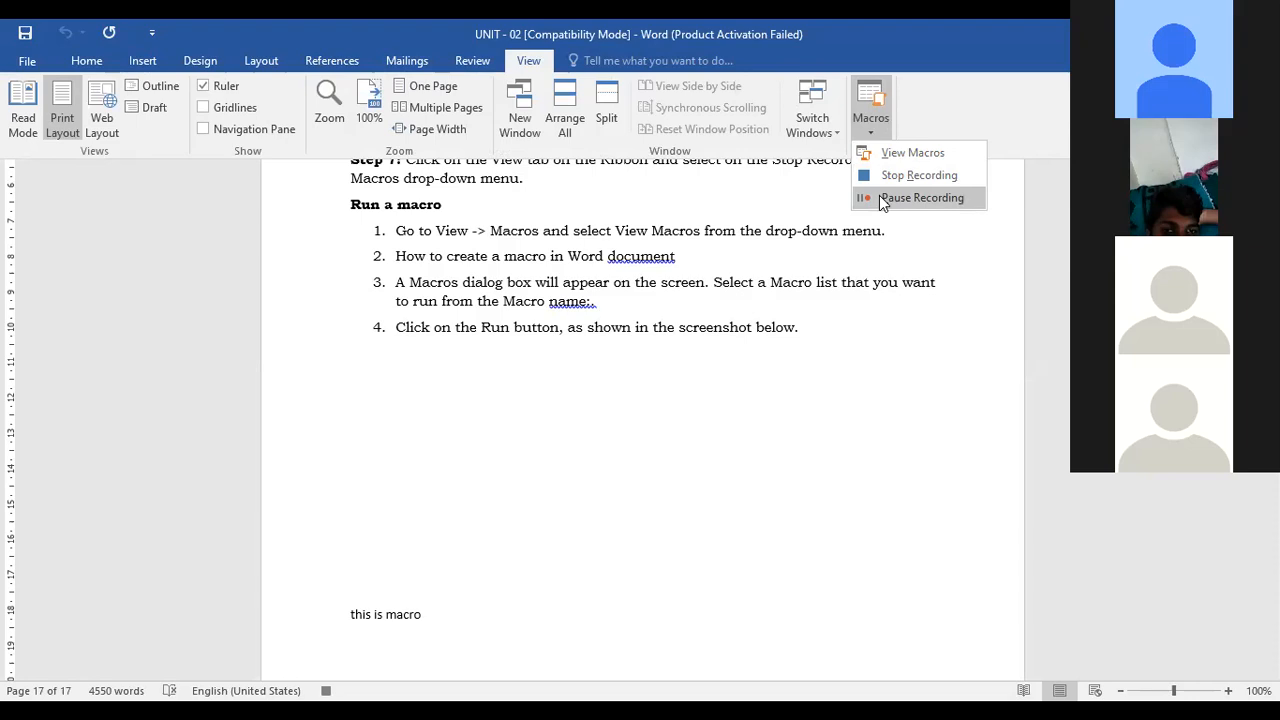
pyautogui.click(893, 178)
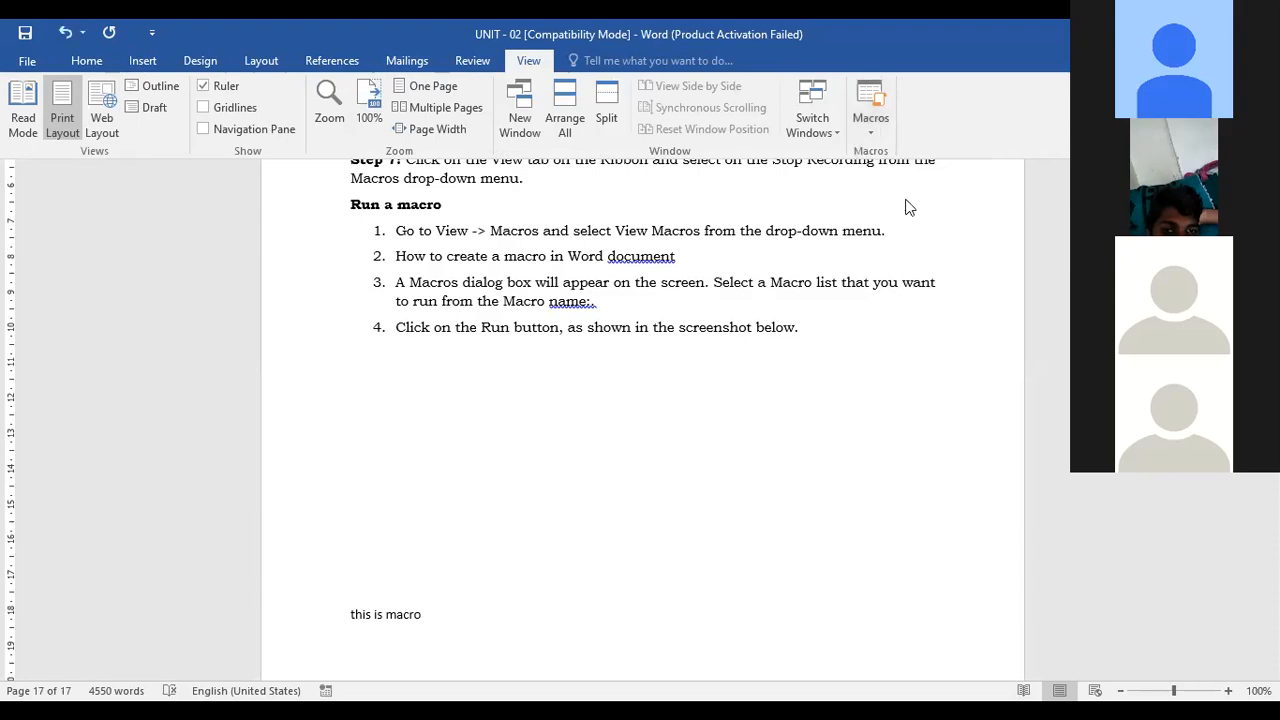
# Select all of the document's content and delete it
pyautogui.click(76, 66)
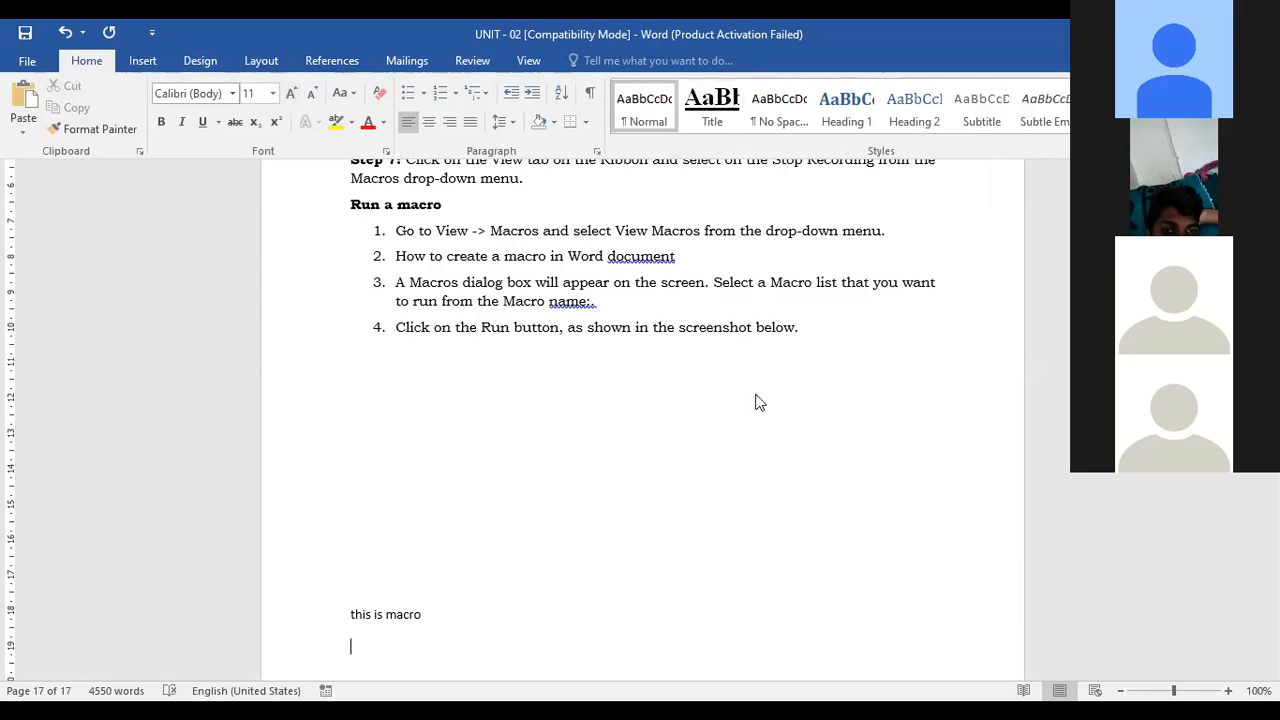
pyautogui.scroll(10, 751, 426)
pyautogui.scroll(5, 751, 426)
pyautogui.hotkey('ctrl', 'a')
pyautogui.press('Delete')
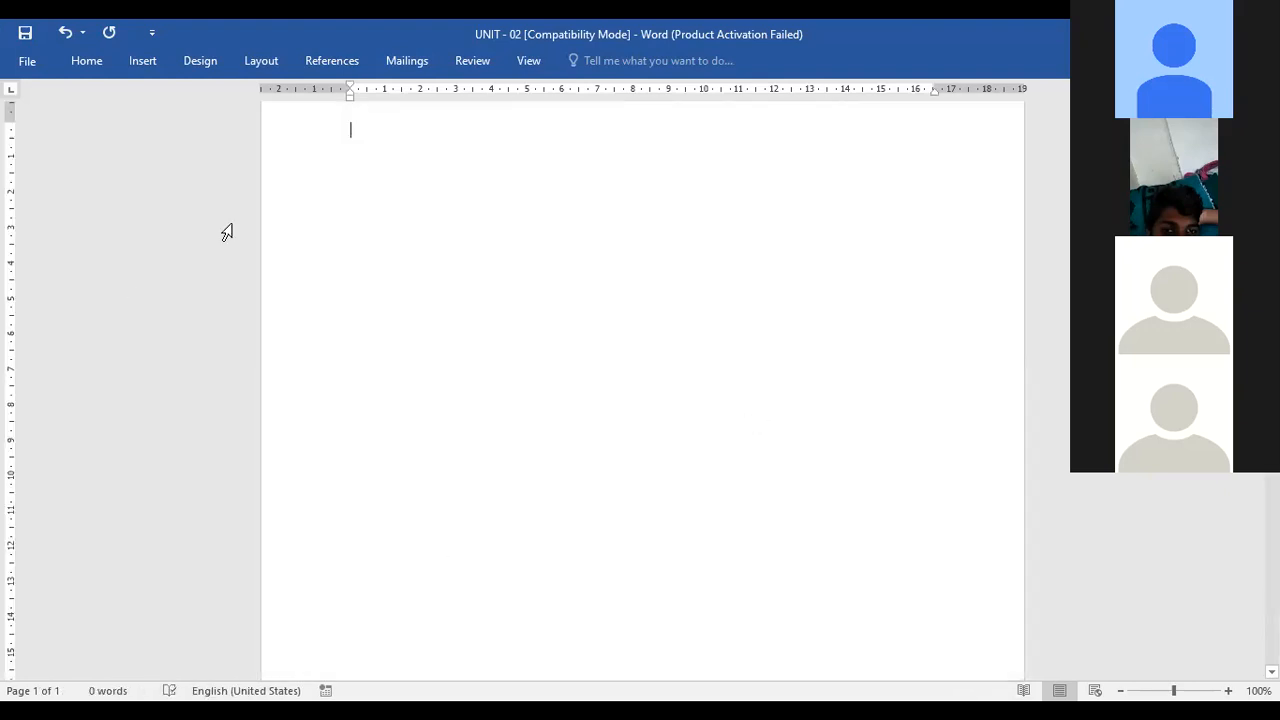
pyautogui.click(86, 62)
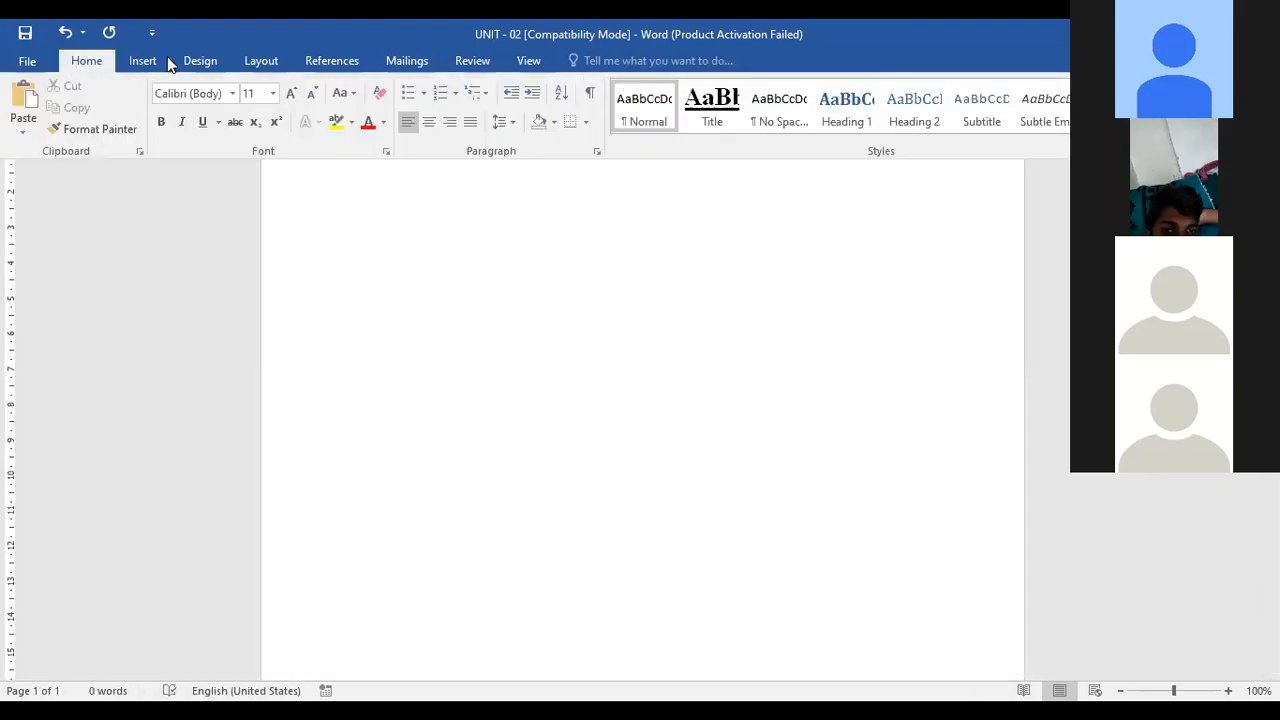
pyautogui.click(152, 33)
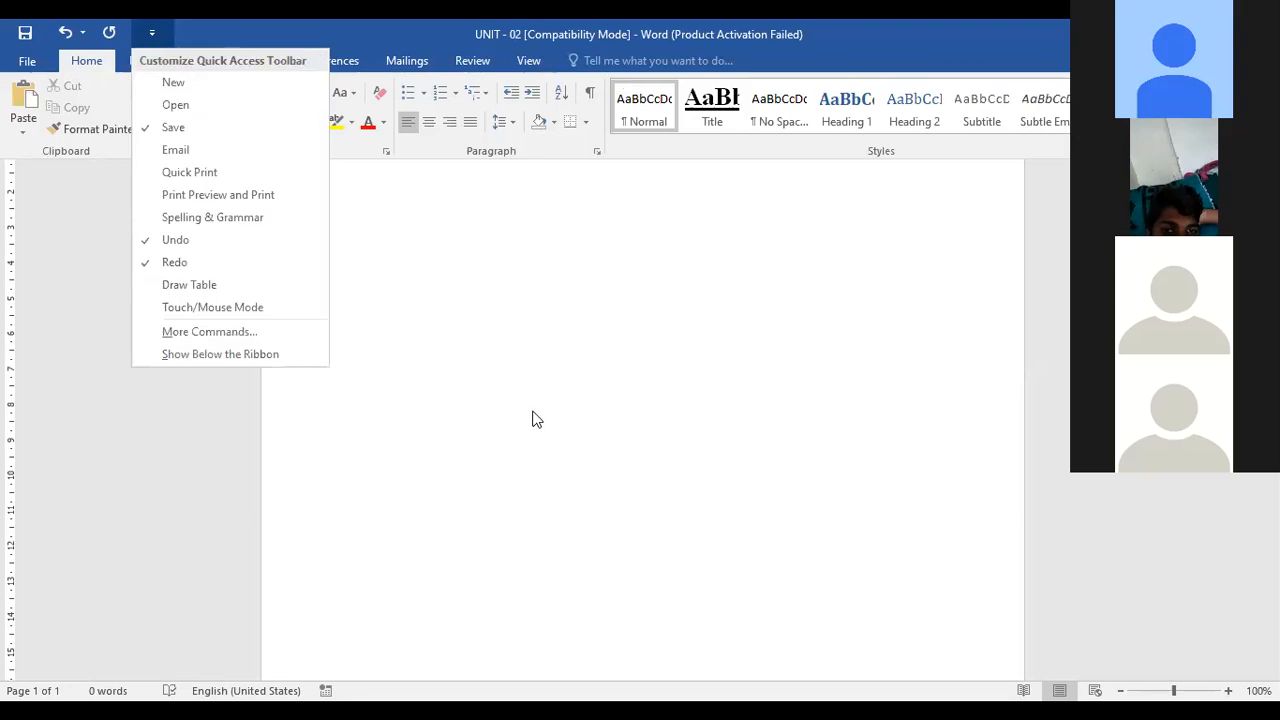
pyautogui.click(96, 54)
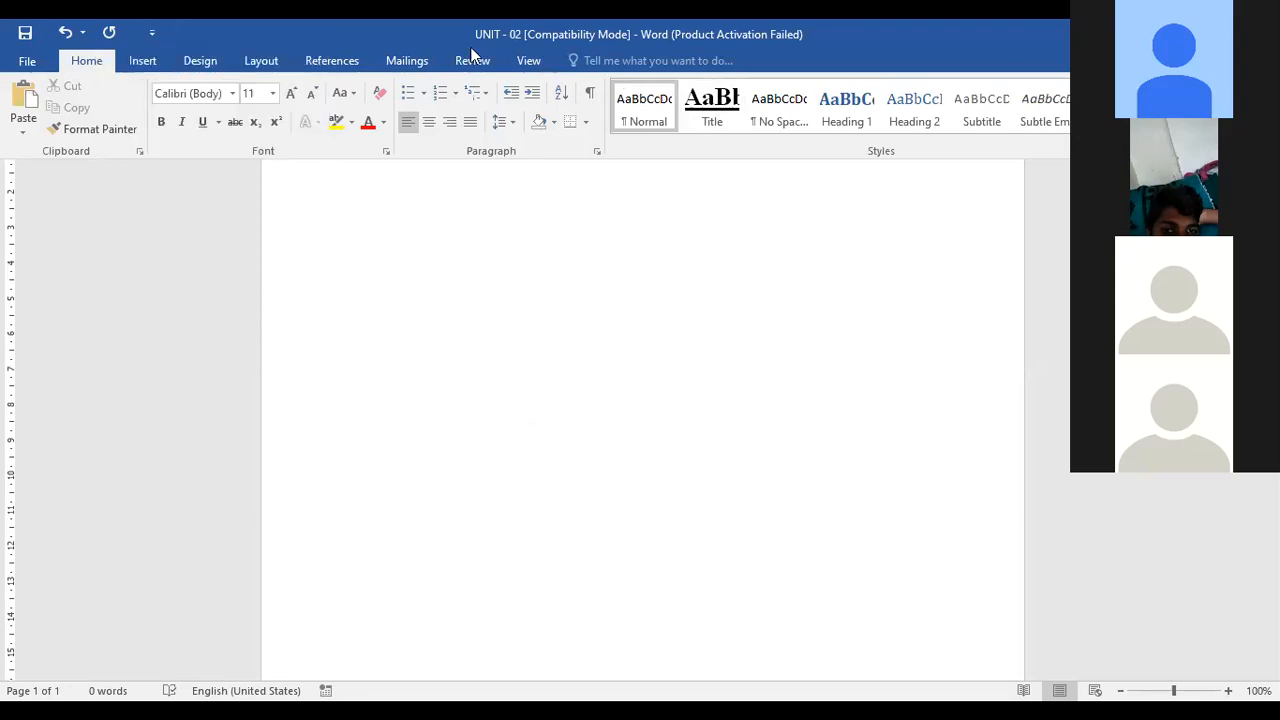
# Run Macro1 from the macros list on the empty document
pyautogui.click(528, 60)
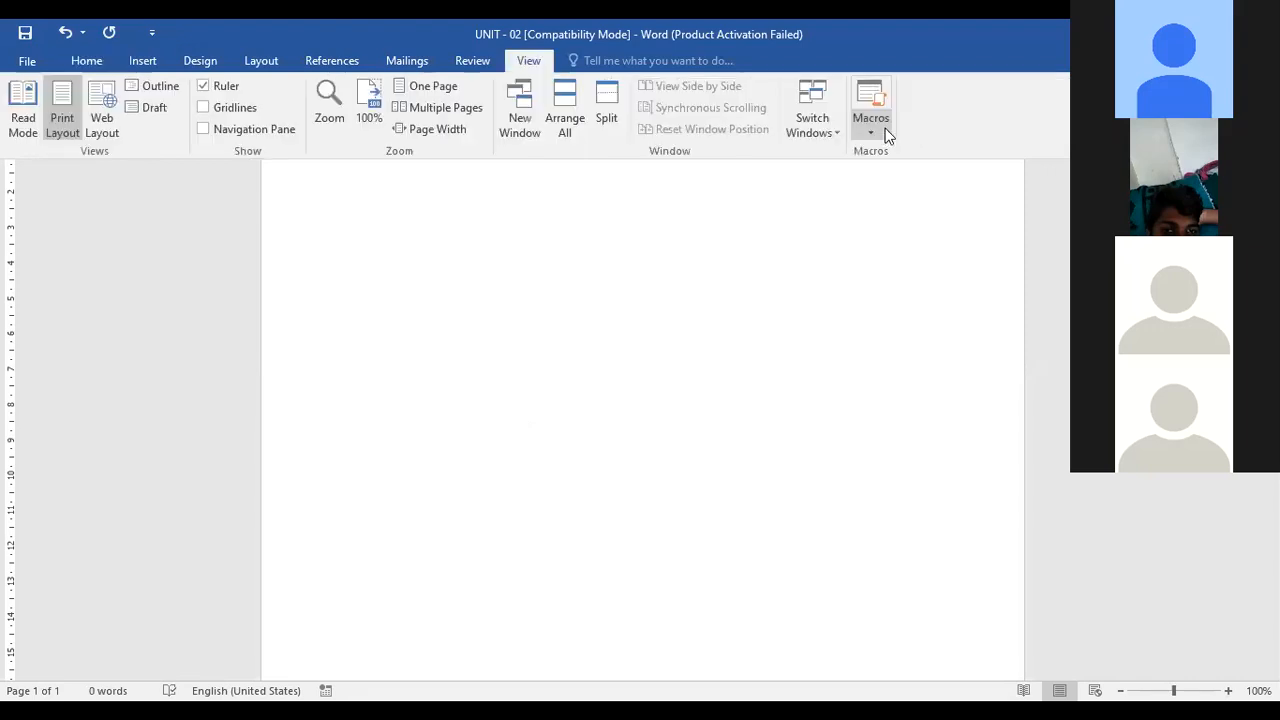
pyautogui.click(884, 132)
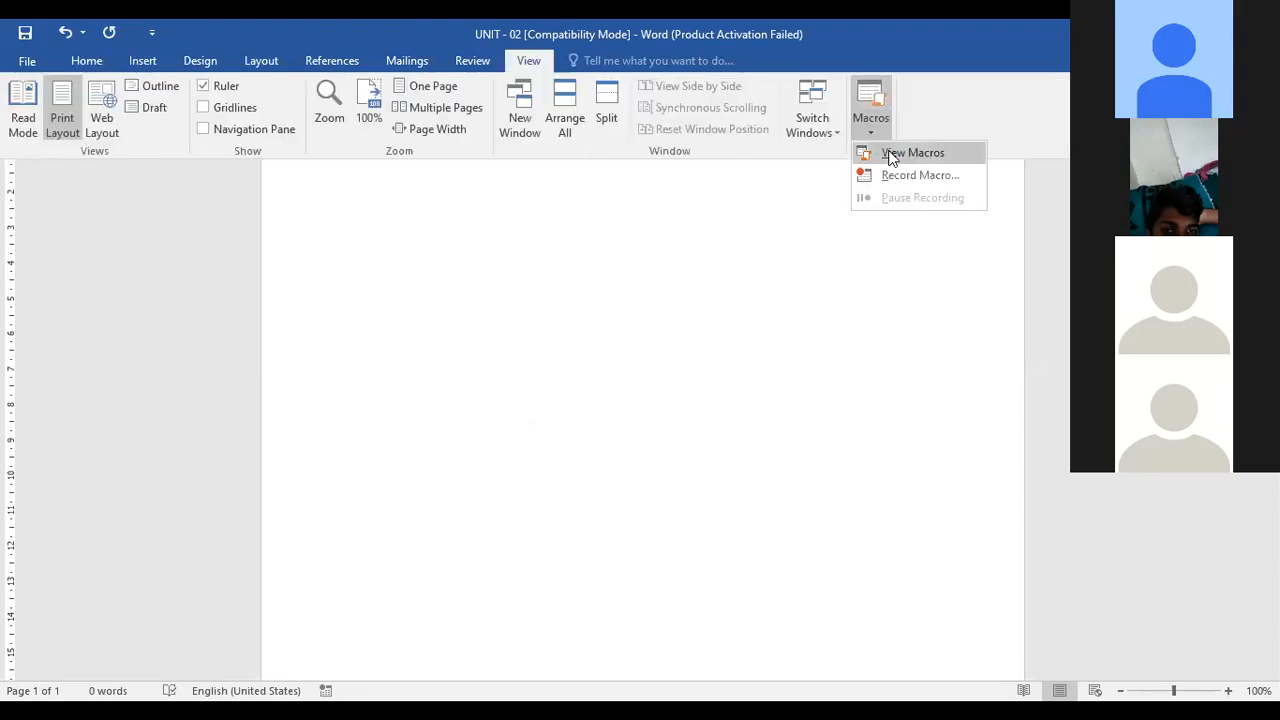
pyautogui.click(890, 155)
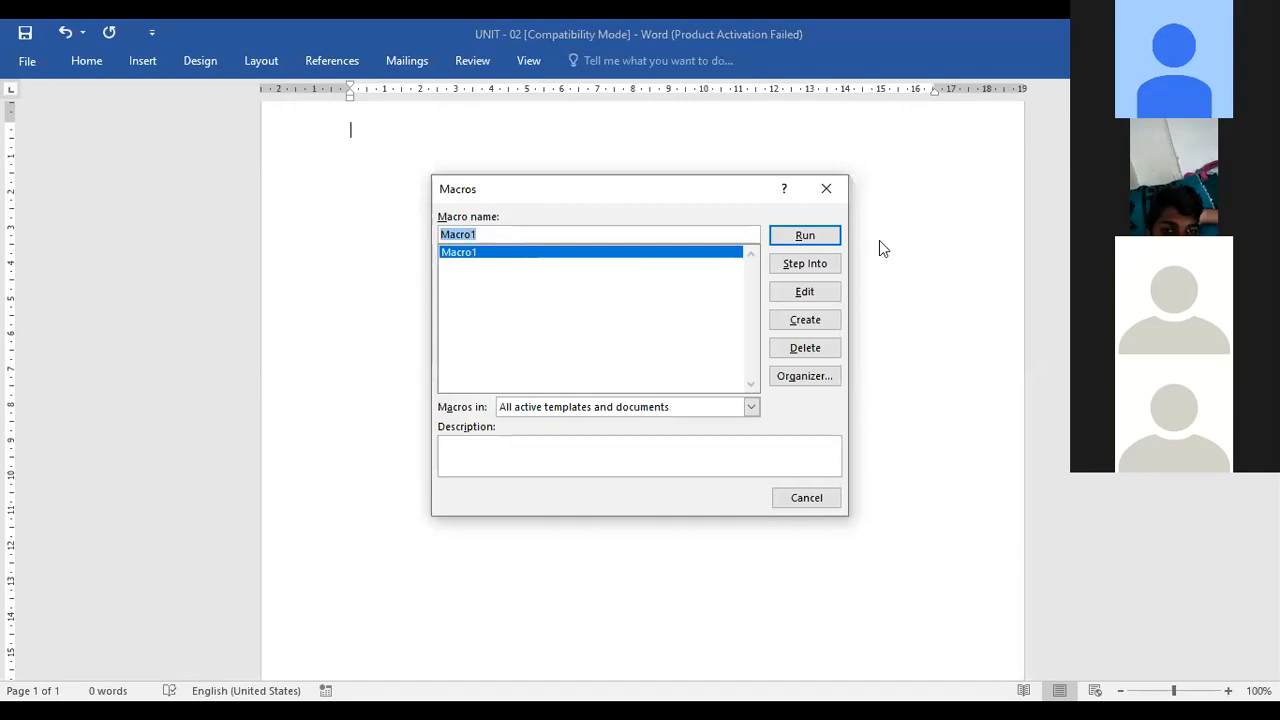
pyautogui.click(818, 240)
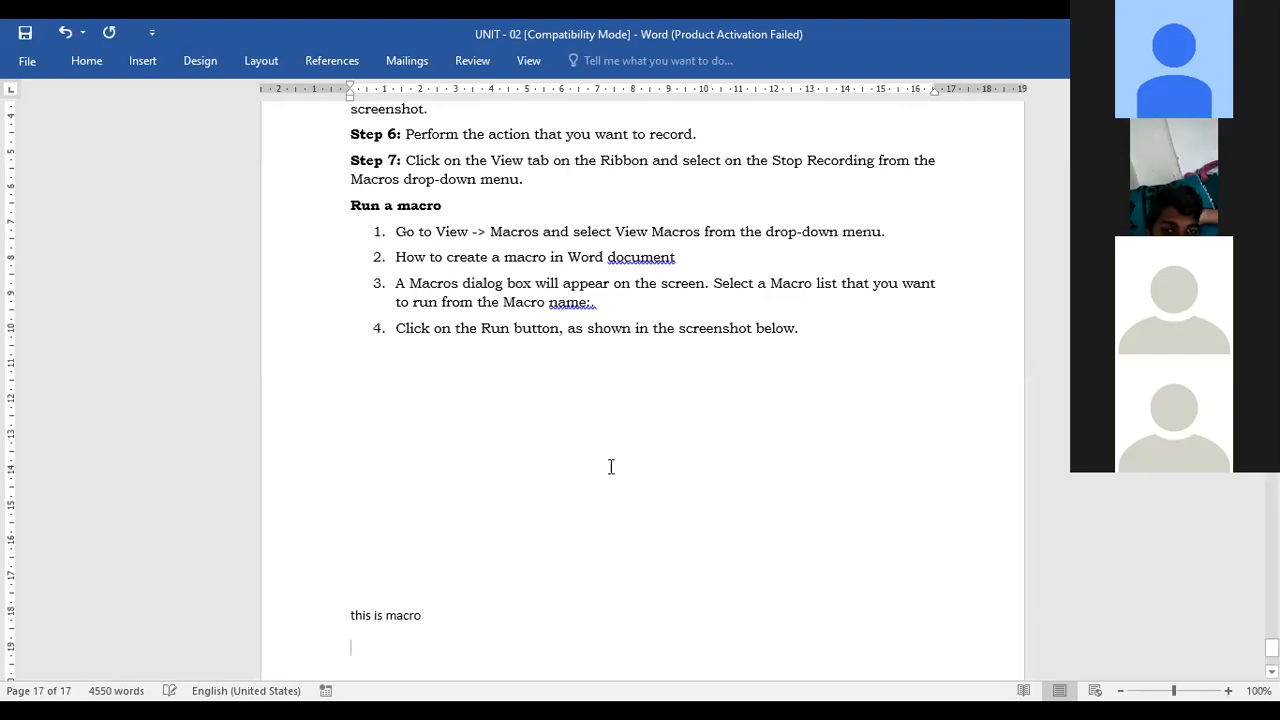
# Select all of the inserted document content and delete it
pyautogui.scroll(20, 626, 573)
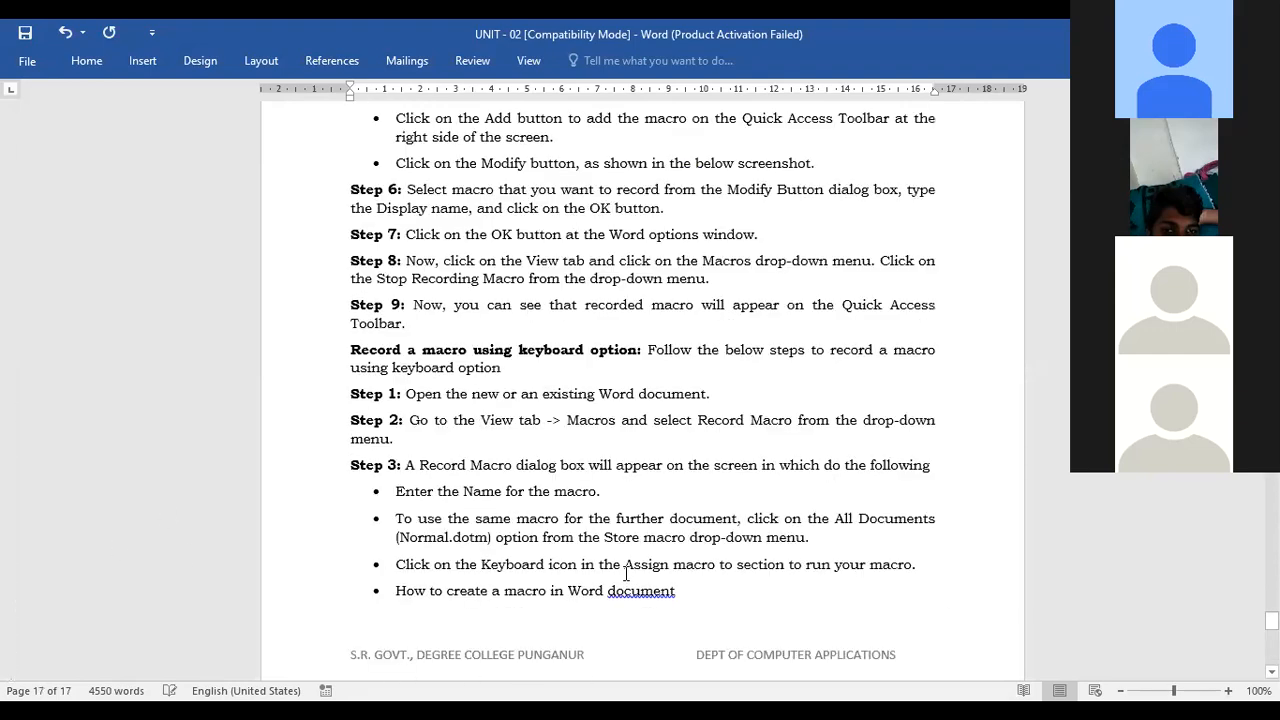
pyautogui.scroll(20, 626, 573)
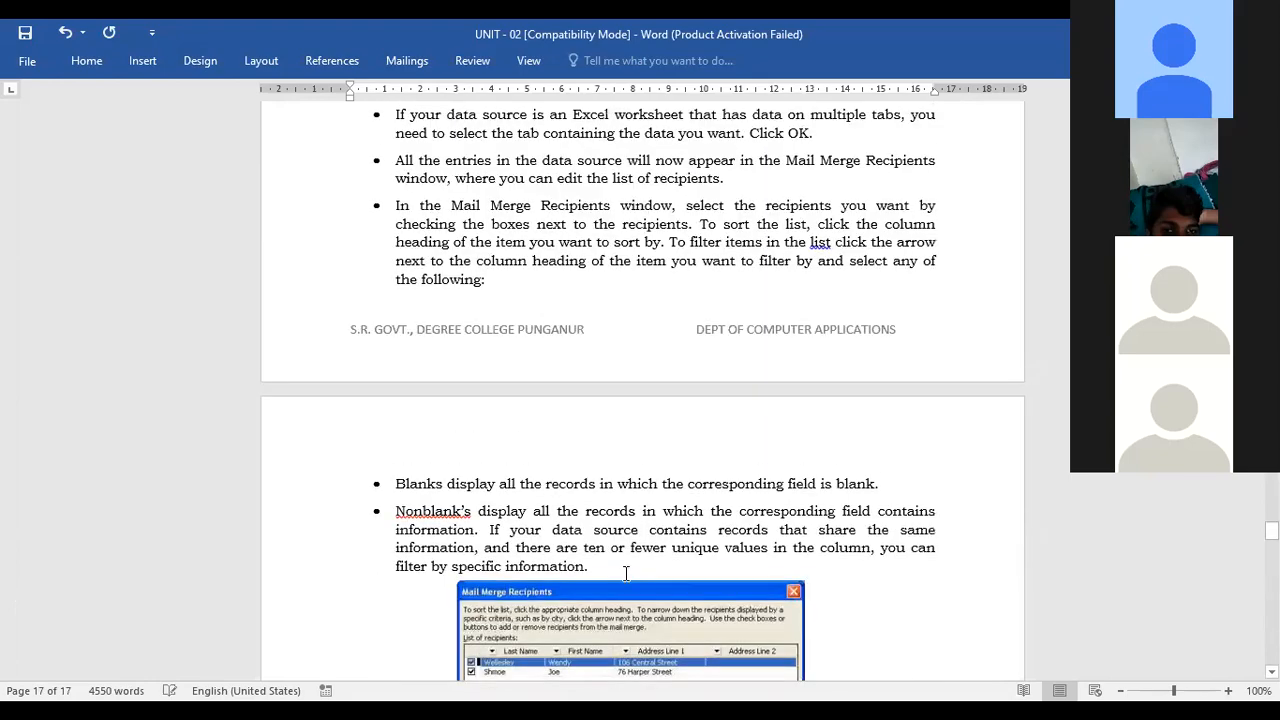
pyautogui.scroll(20, 625, 580)
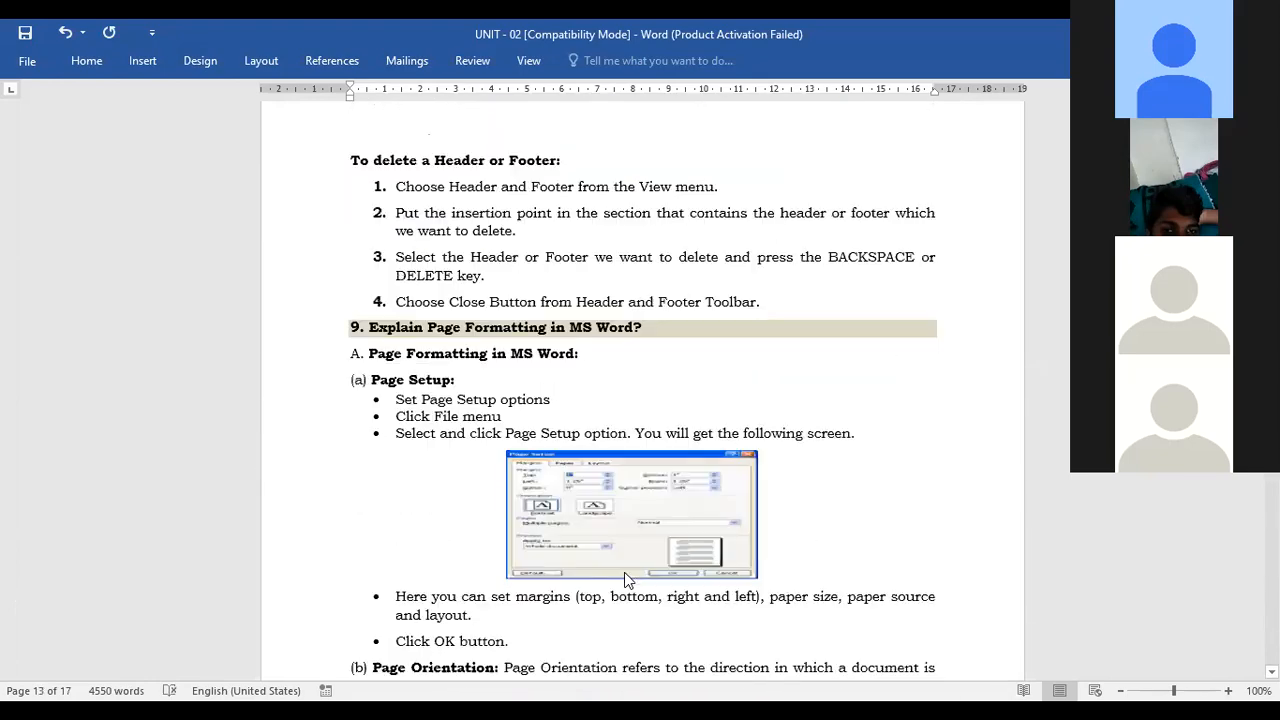
pyautogui.scroll(20, 625, 575)
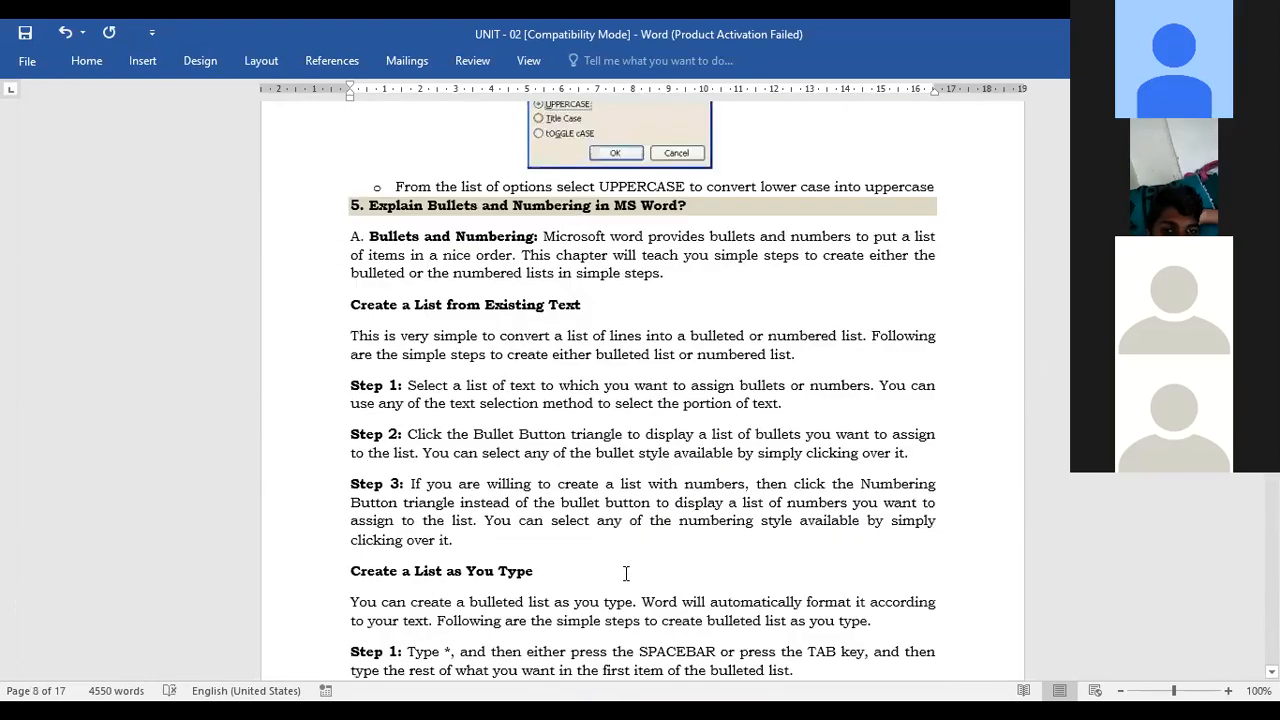
pyautogui.hotkey('ctrl', 'a')
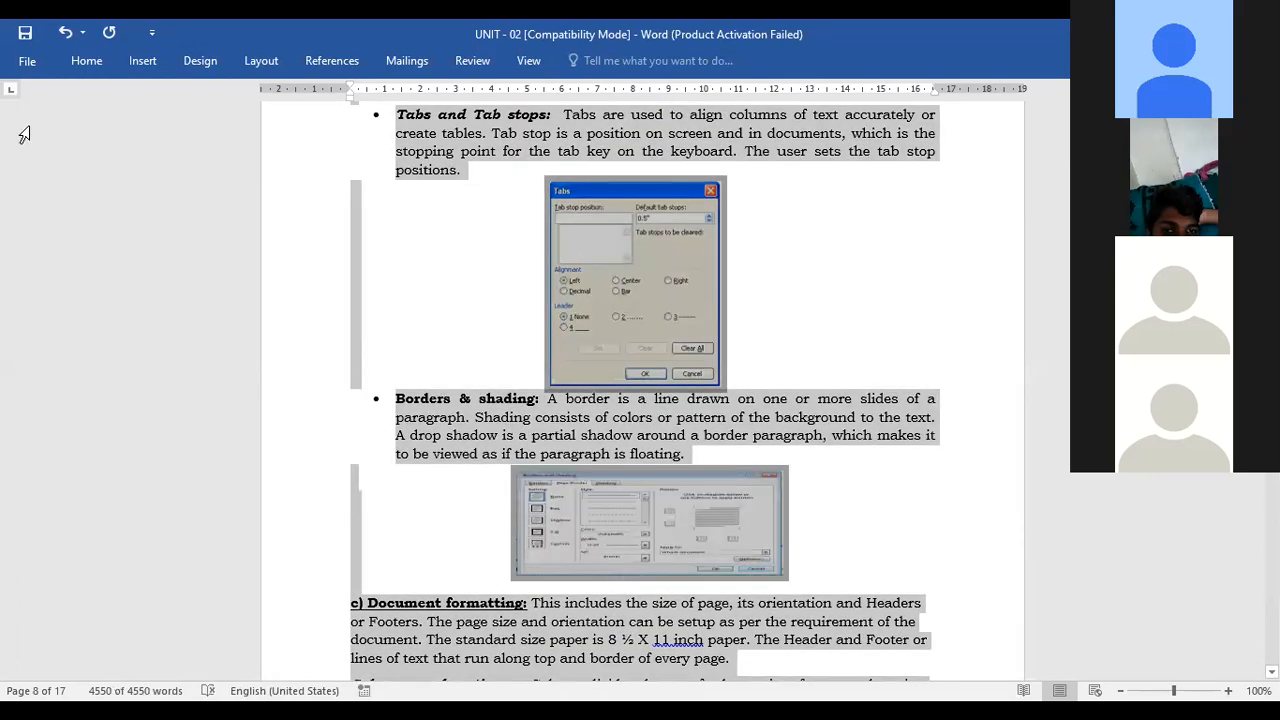
pyautogui.click(27, 62)
pyautogui.press('Escape')
pyautogui.press('Delete')
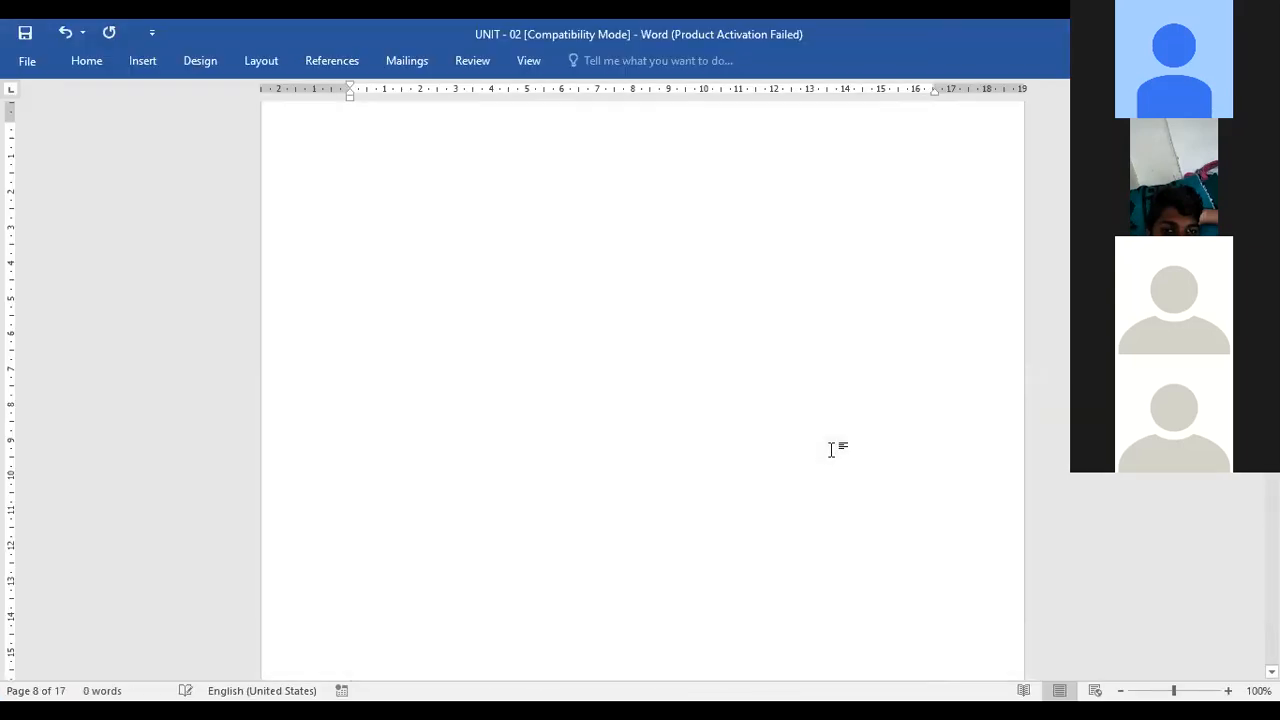
# Run Macro1 again from the macros list on the cleared document
pyautogui.scroll(2, 612, 557)
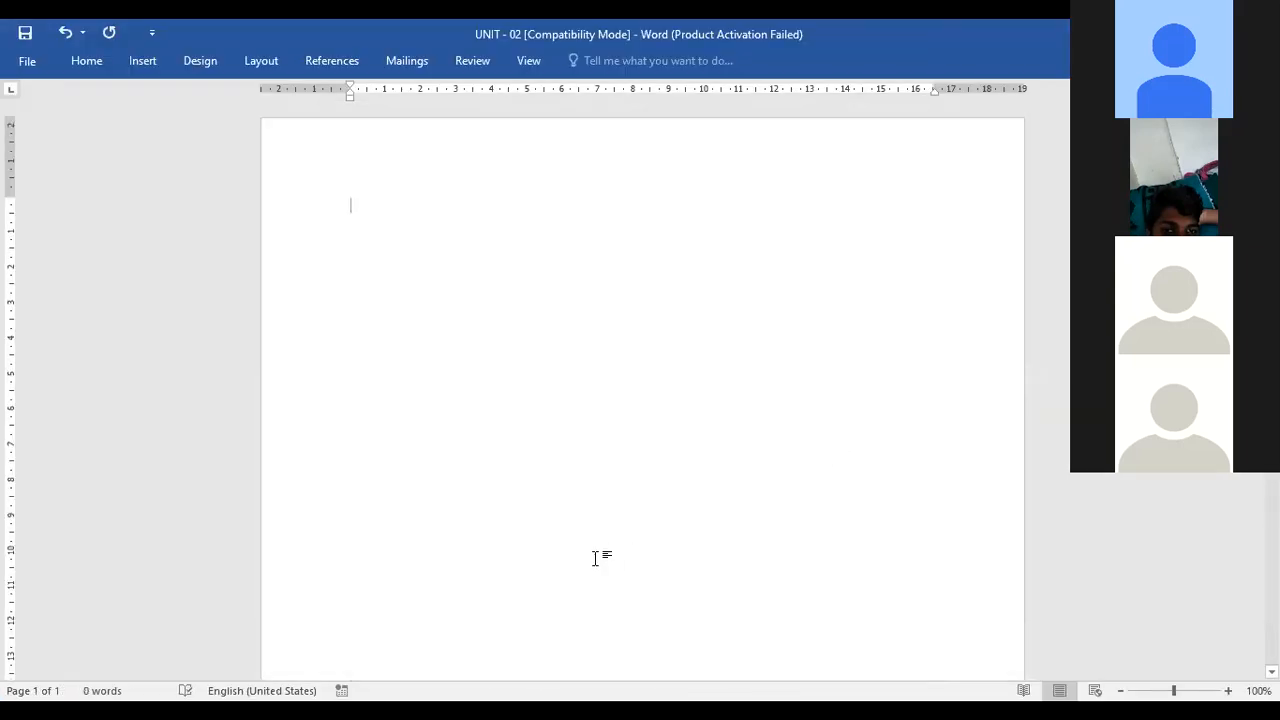
pyautogui.click(92, 61)
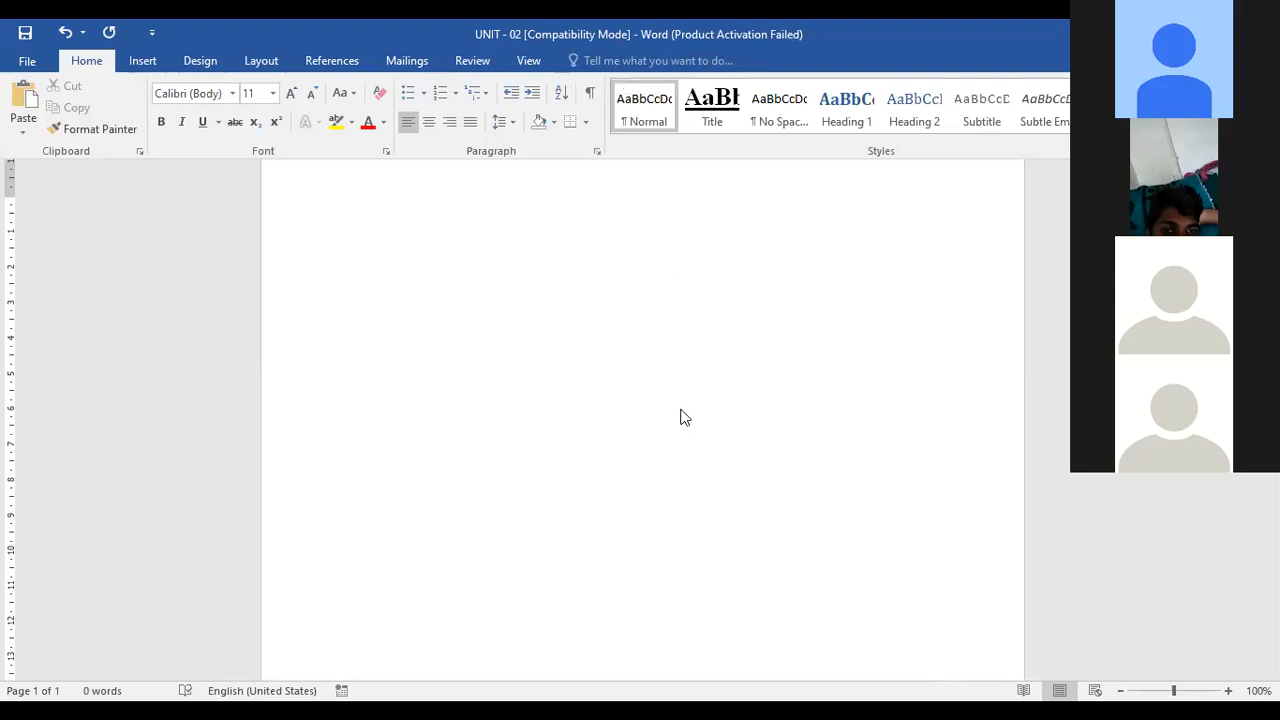
pyautogui.click(546, 64)
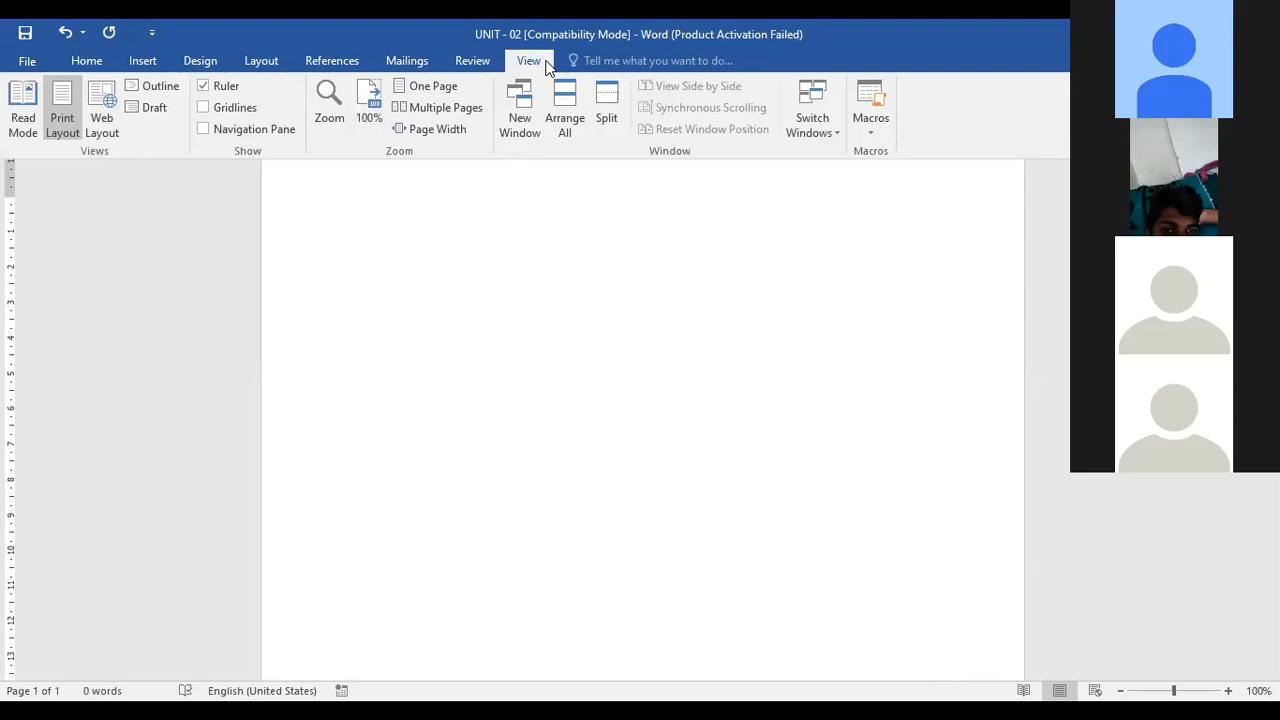
pyautogui.click(871, 138)
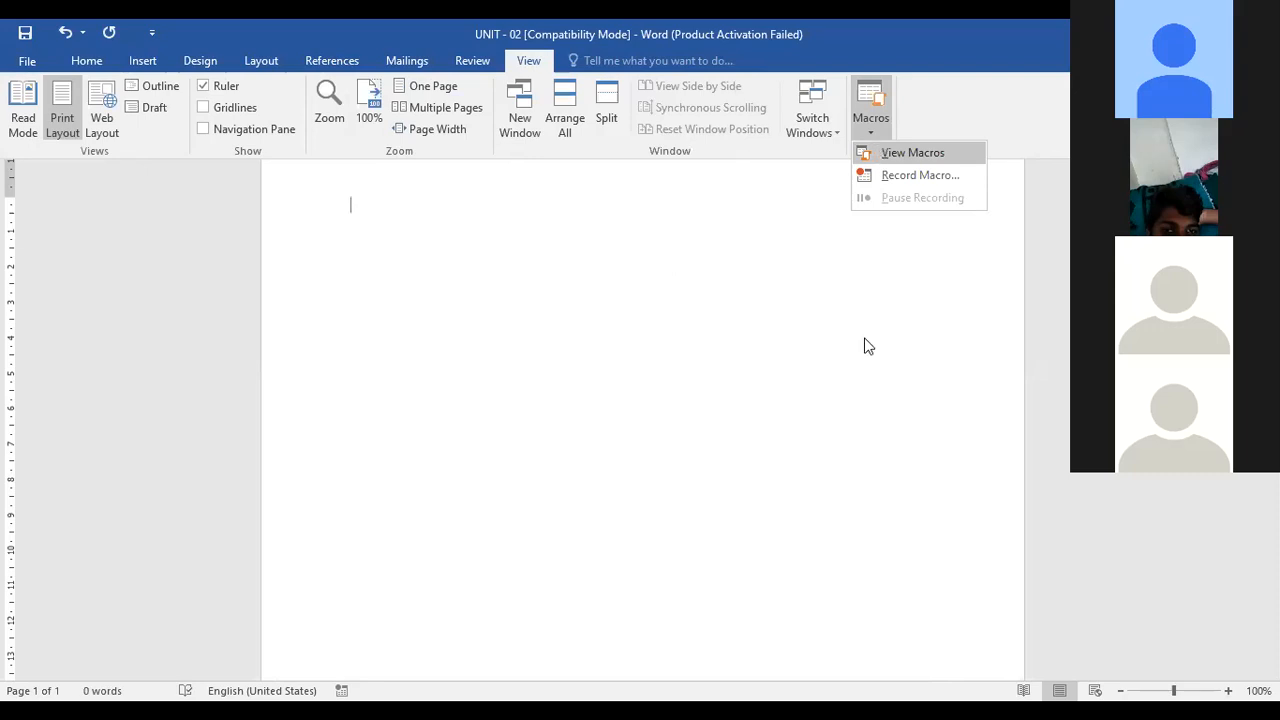
pyautogui.click(918, 154)
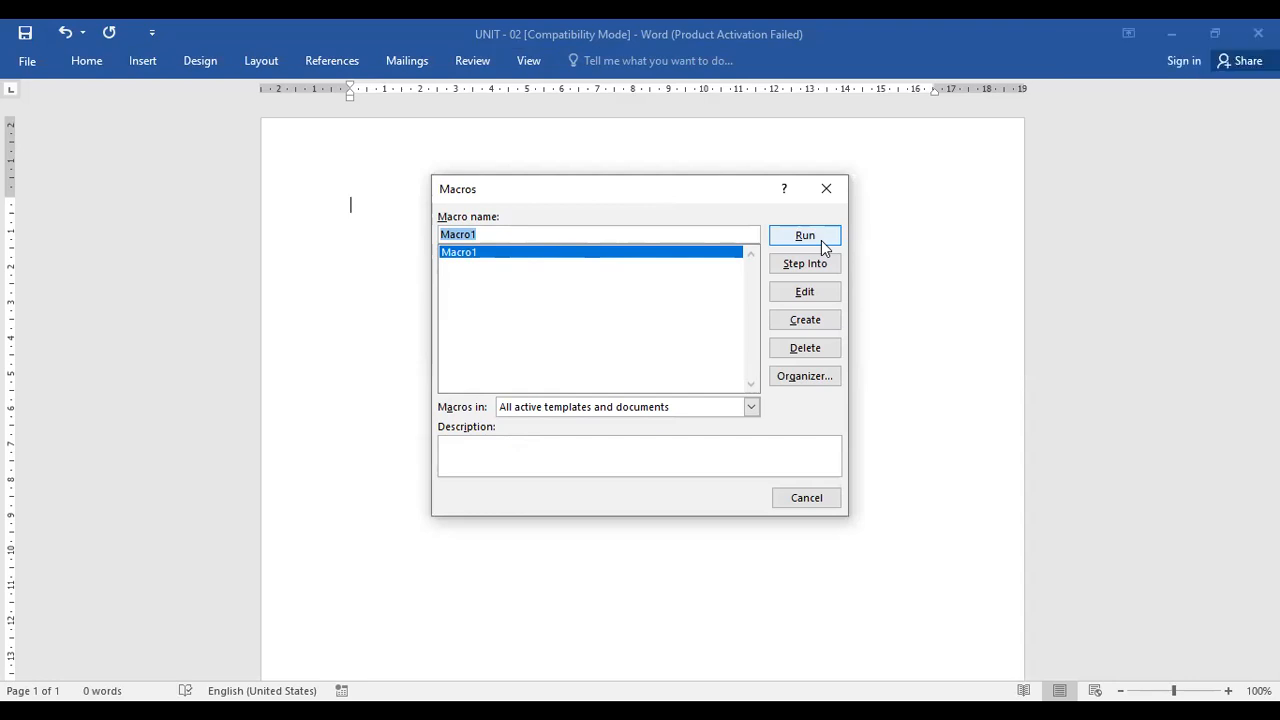
pyautogui.click(822, 247)
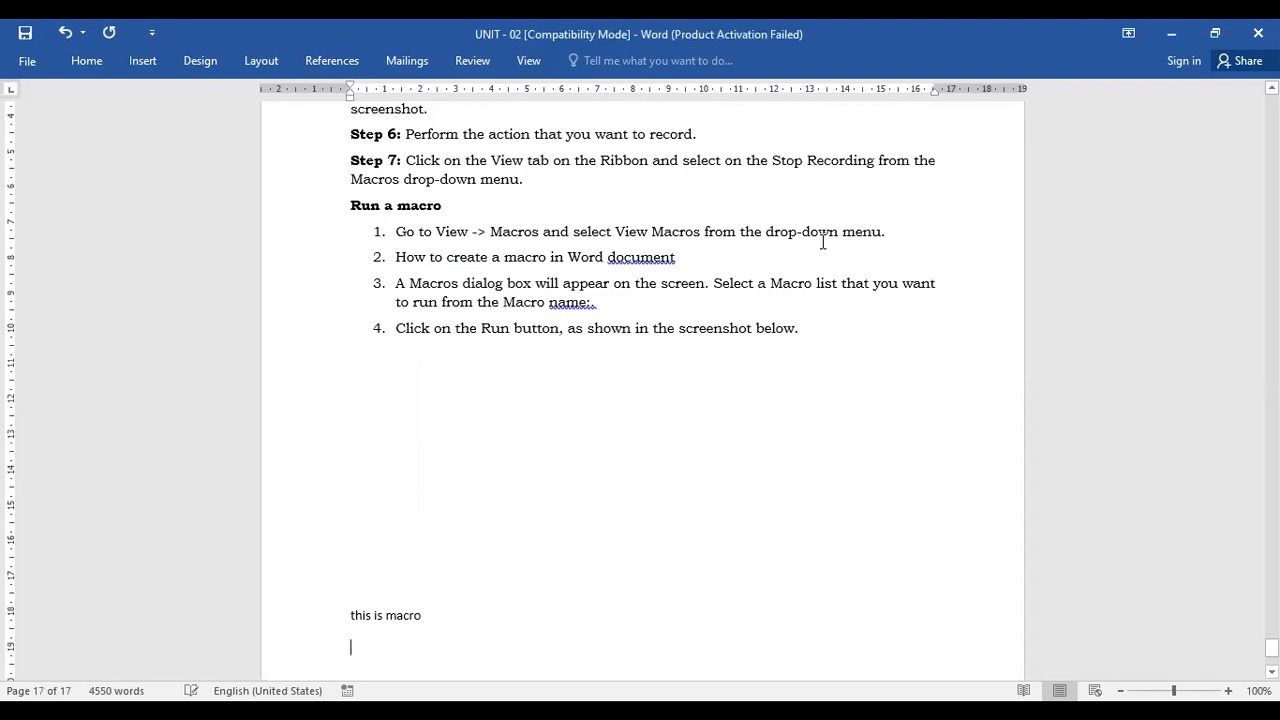
# Select everything the macro inserted and delete it to clear the document
pyautogui.scroll(10, 729, 342)
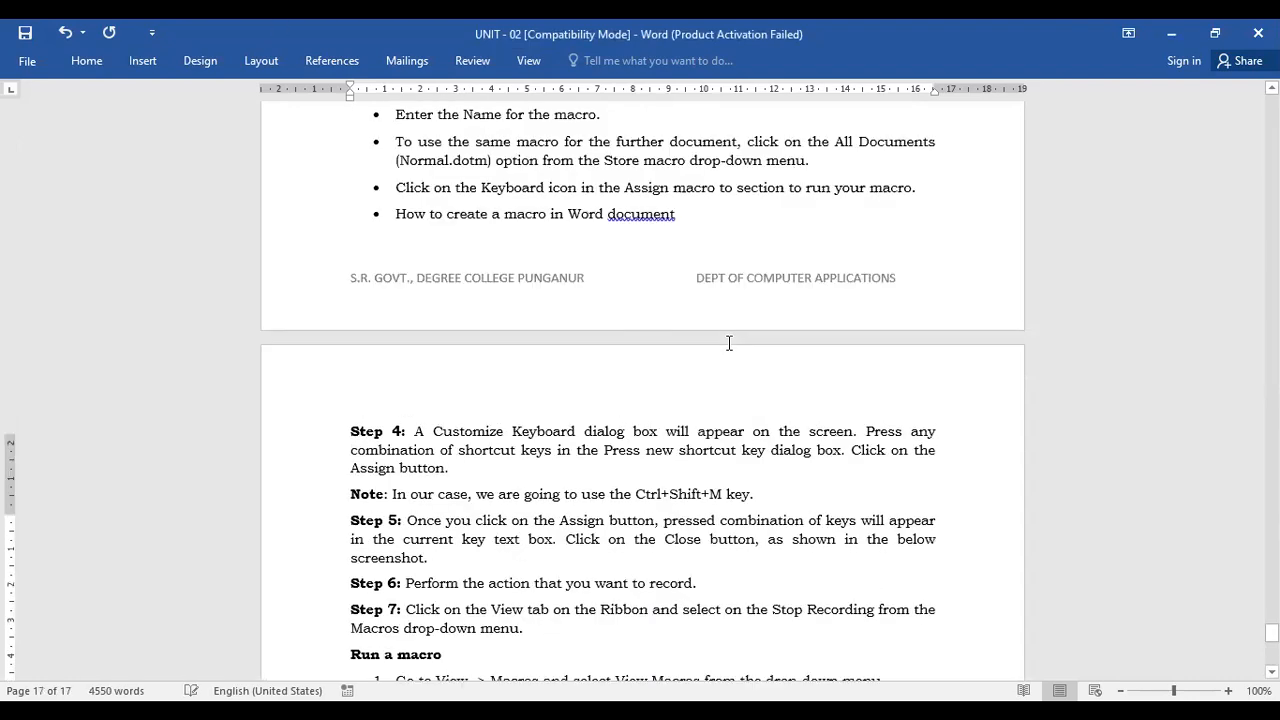
pyautogui.scroll(15, 729, 342)
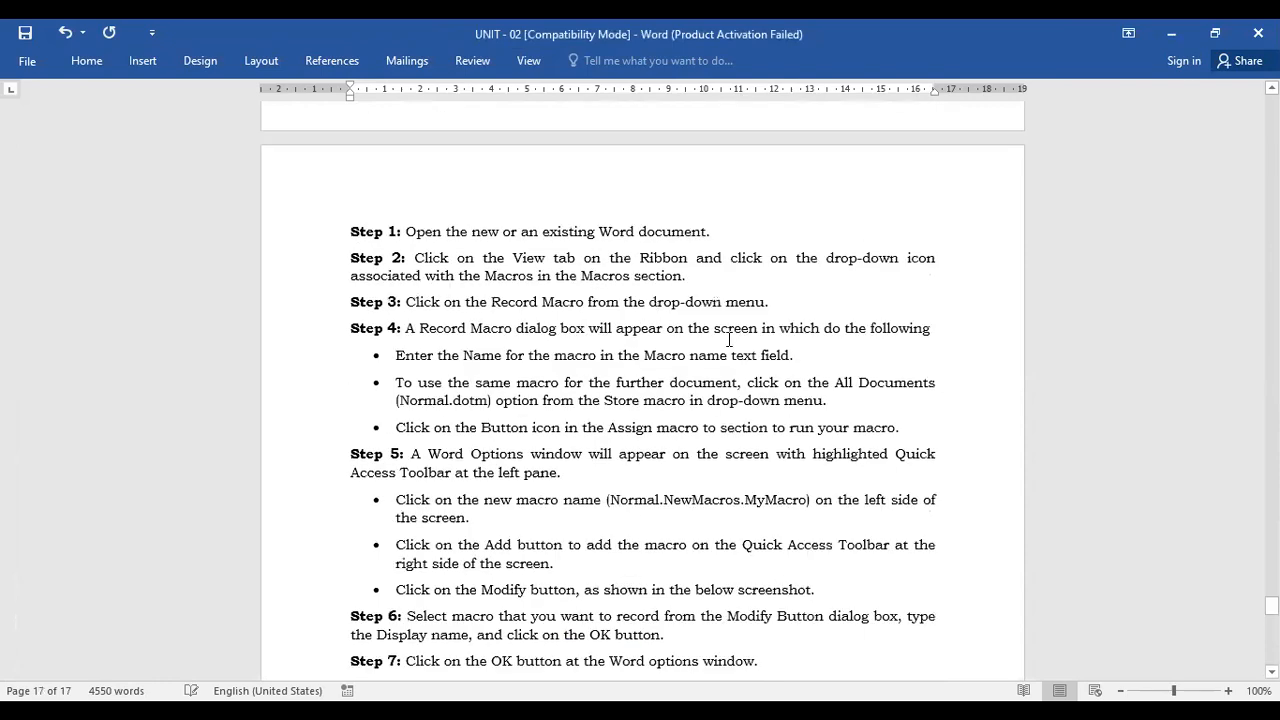
pyautogui.scroll(10, 740, 337)
pyautogui.scroll(20, 624, 343)
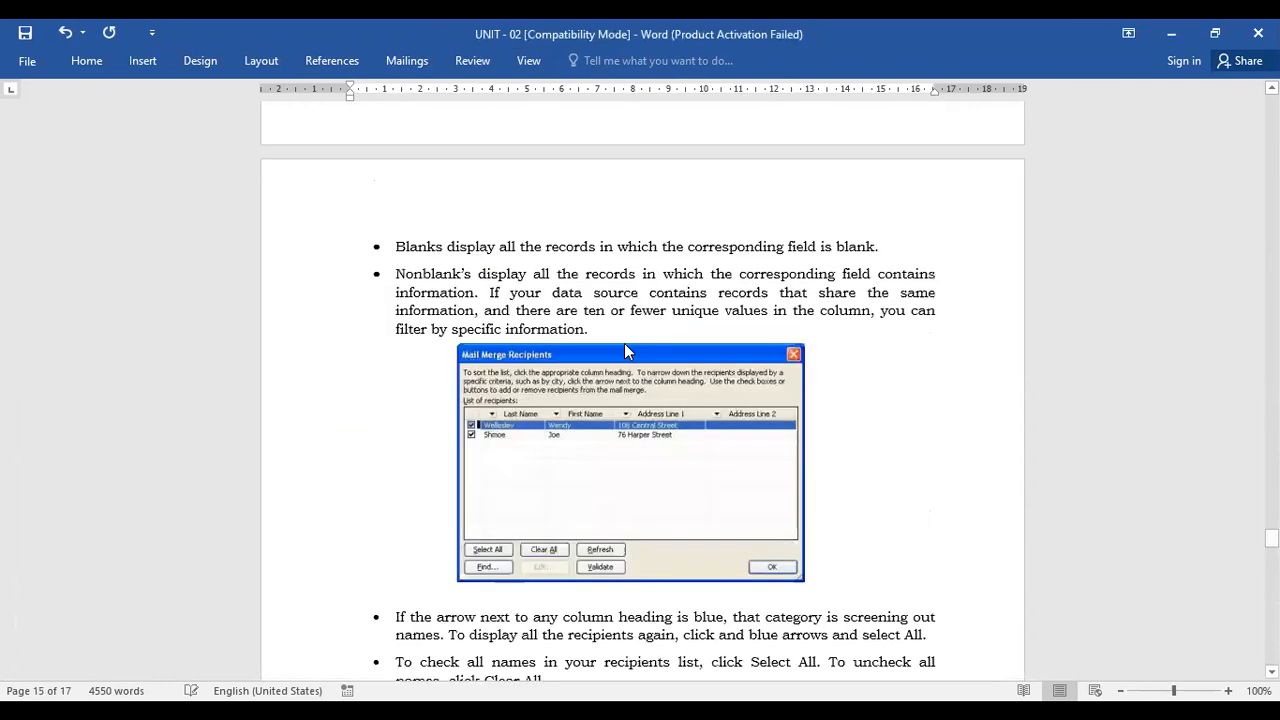
pyautogui.click(27, 60)
pyautogui.click(38, 57)
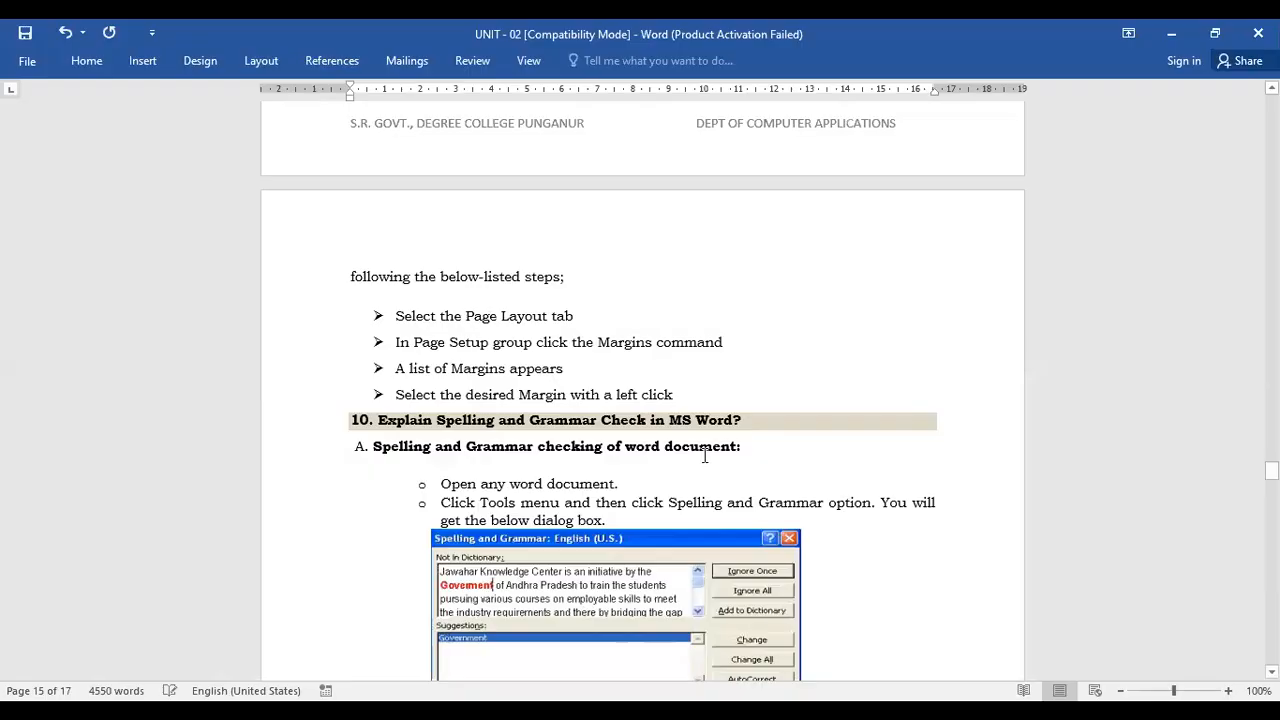
pyautogui.hotkey('ctrl', 'a')
pyautogui.press('Delete')
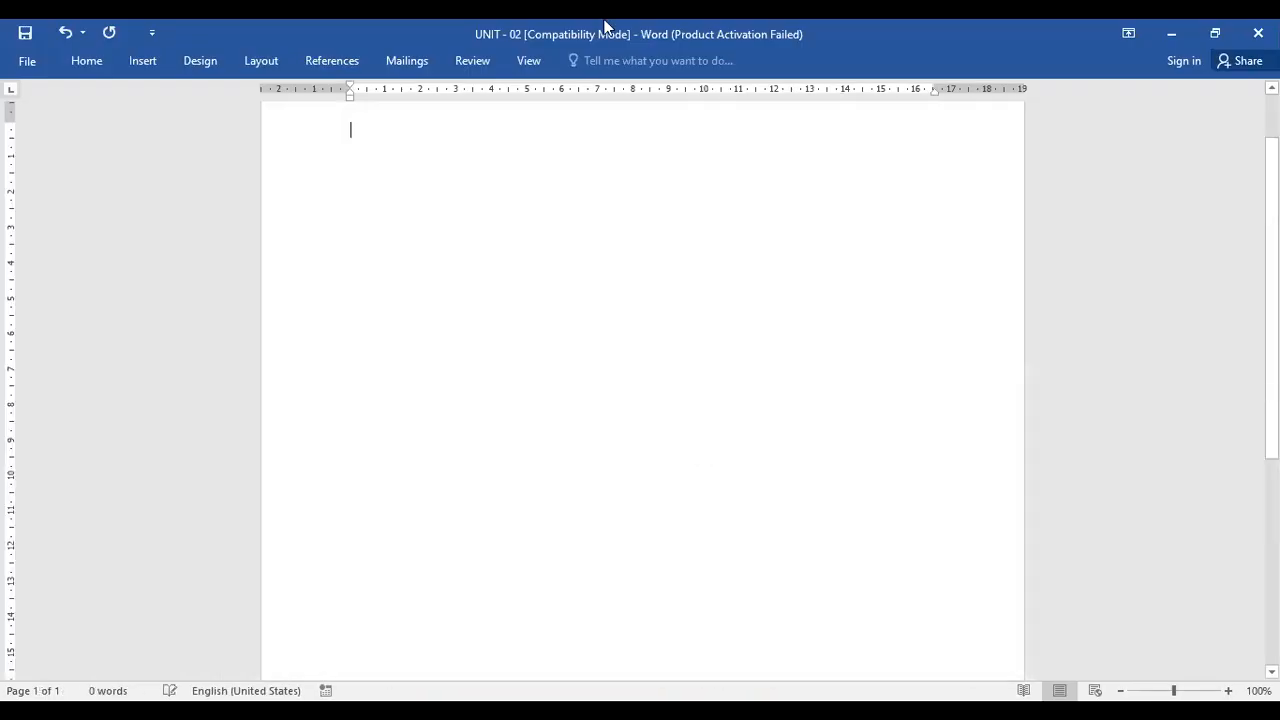
# Start recording a new macro named Macro2 through the keyboard assignment option, choosing where to save changes, without assigning a shortcut
pyautogui.click(529, 61)
pyautogui.click(863, 126)
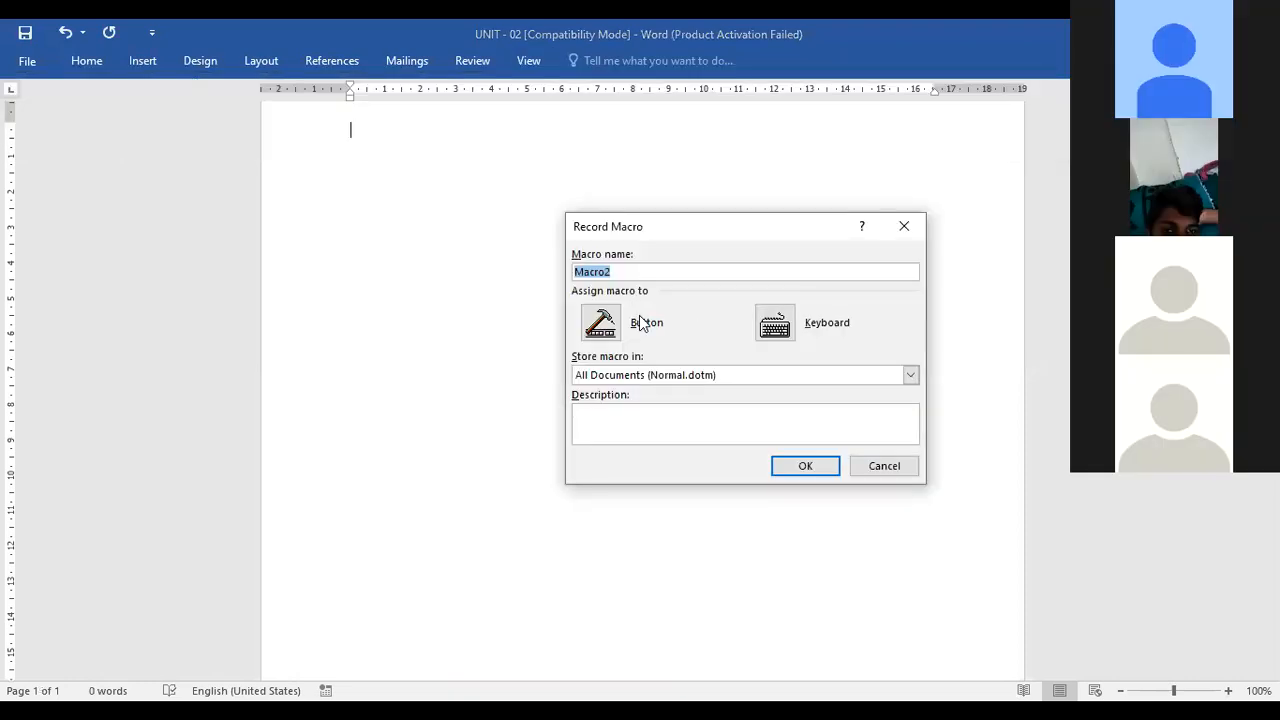
pyautogui.click(783, 333)
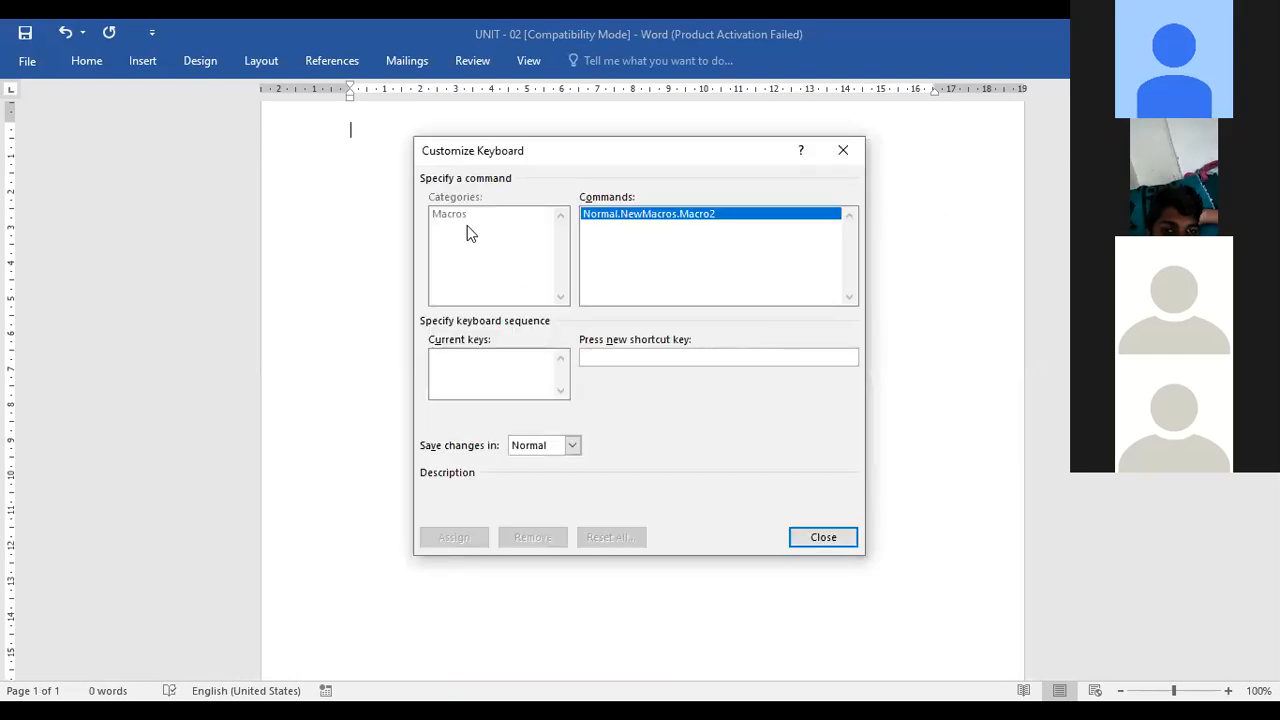
pyautogui.click(572, 446)
pyautogui.click(553, 476)
pyautogui.click(812, 537)
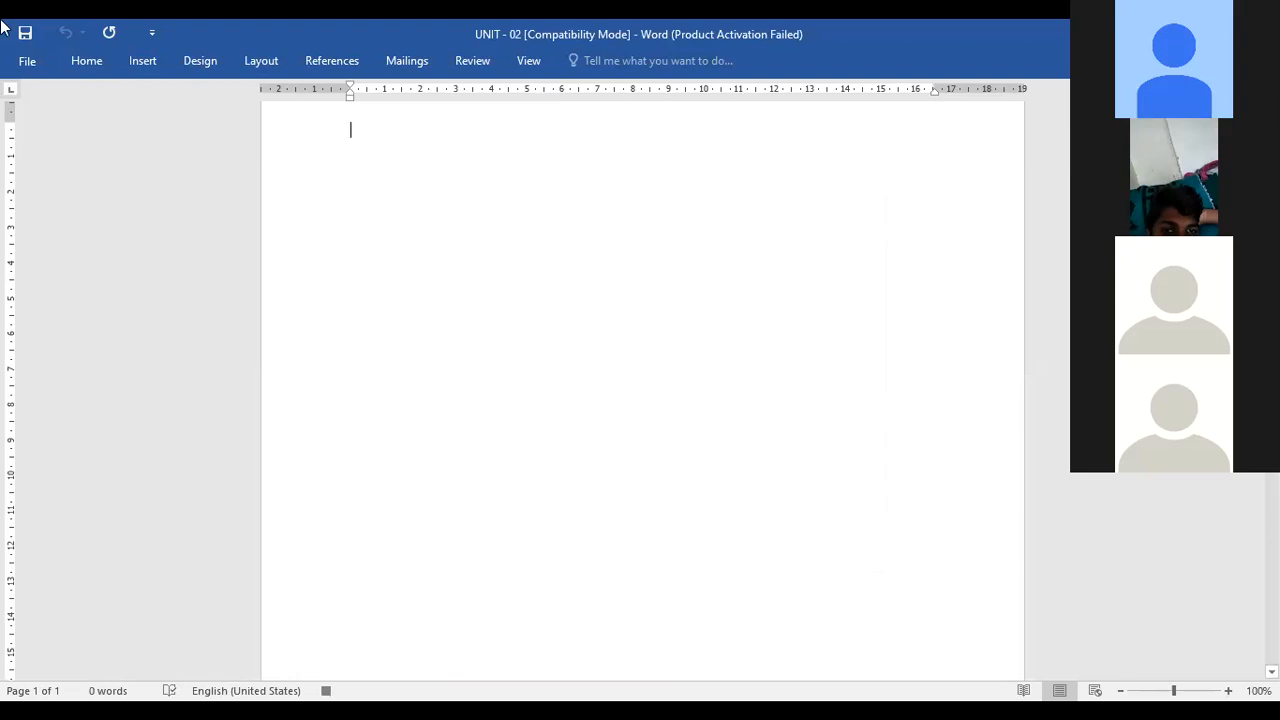
# Open the macros list and select Macro2, then cancel the dialog
pyautogui.click(30, 68)
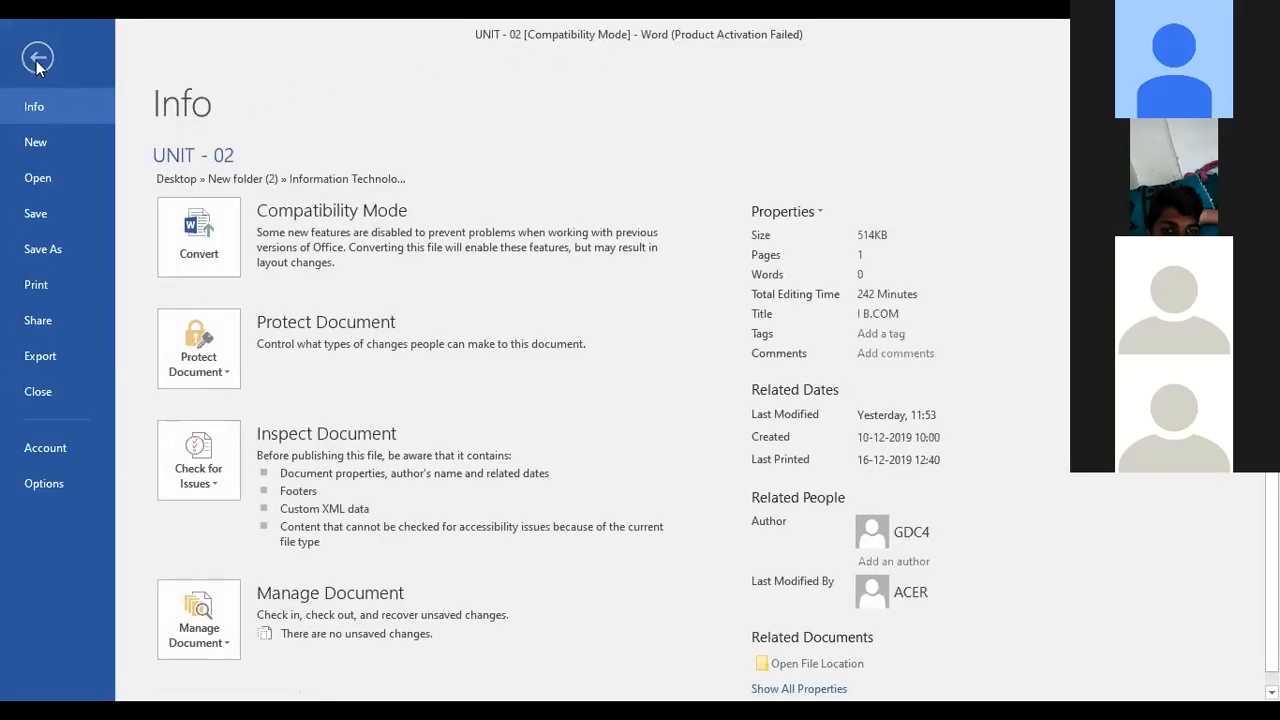
pyautogui.click(36, 52)
pyautogui.click(529, 60)
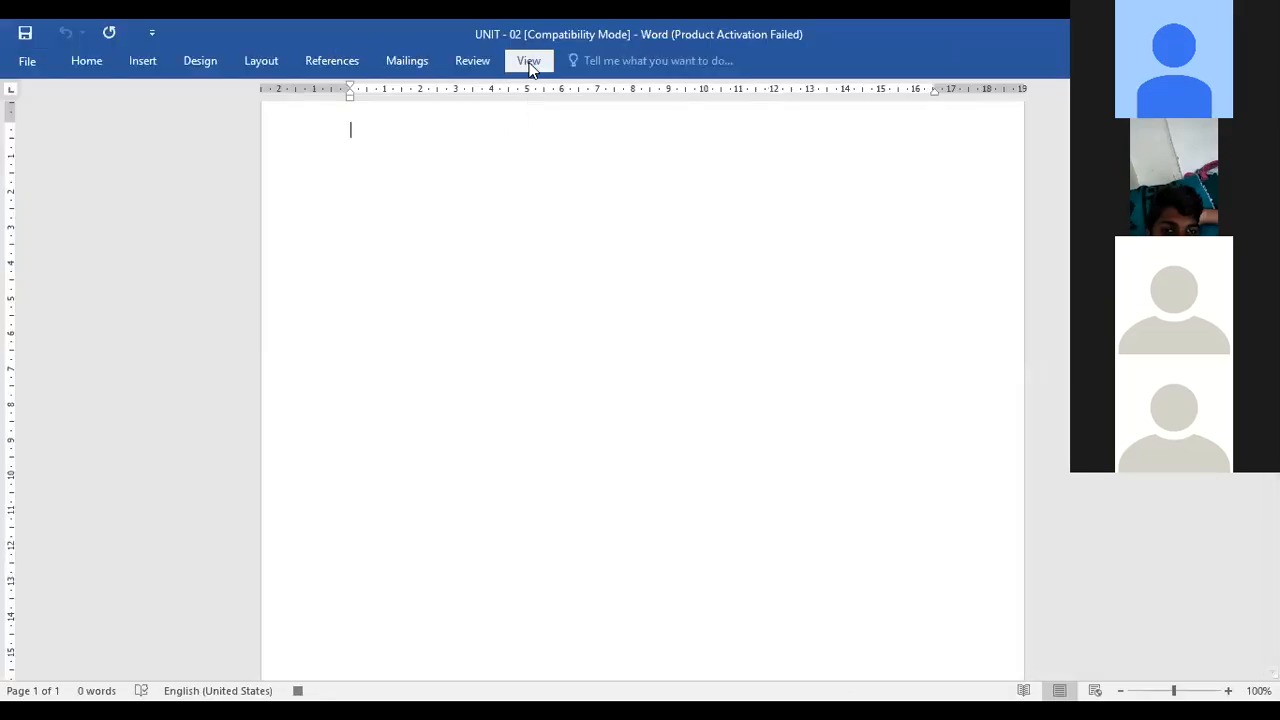
pyautogui.click(872, 126)
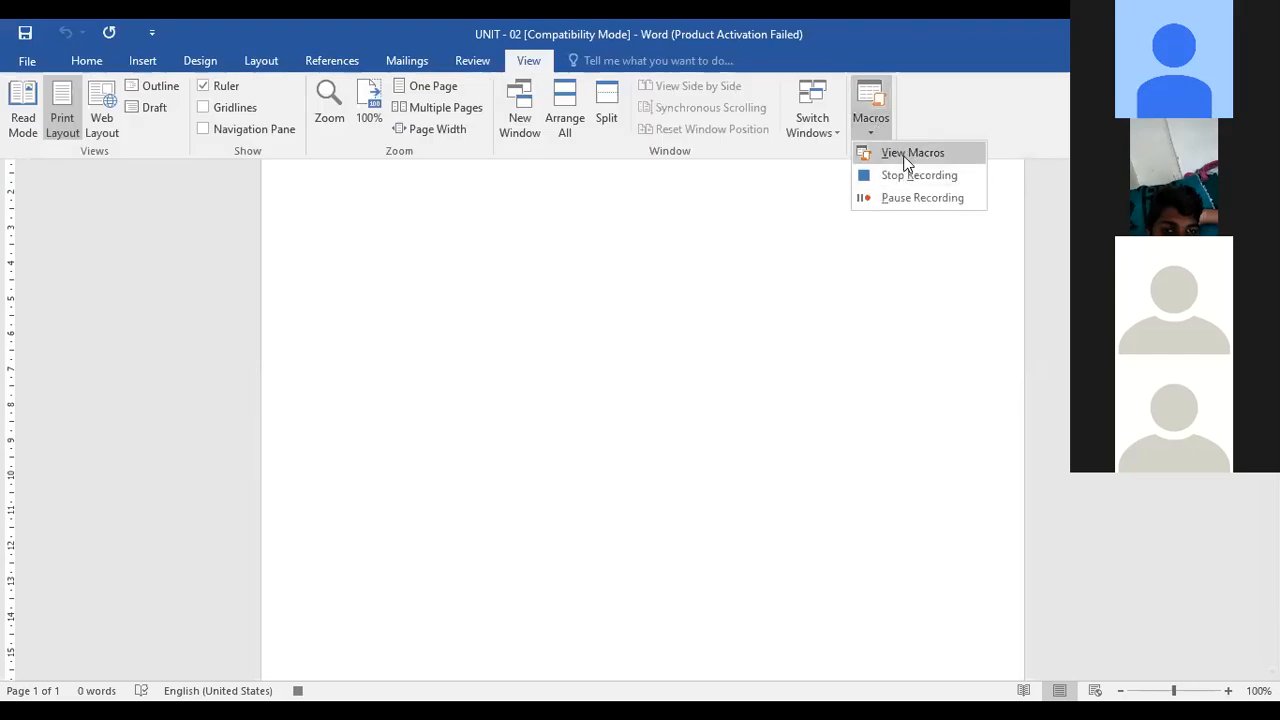
pyautogui.press('Return')
pyautogui.click(490, 265)
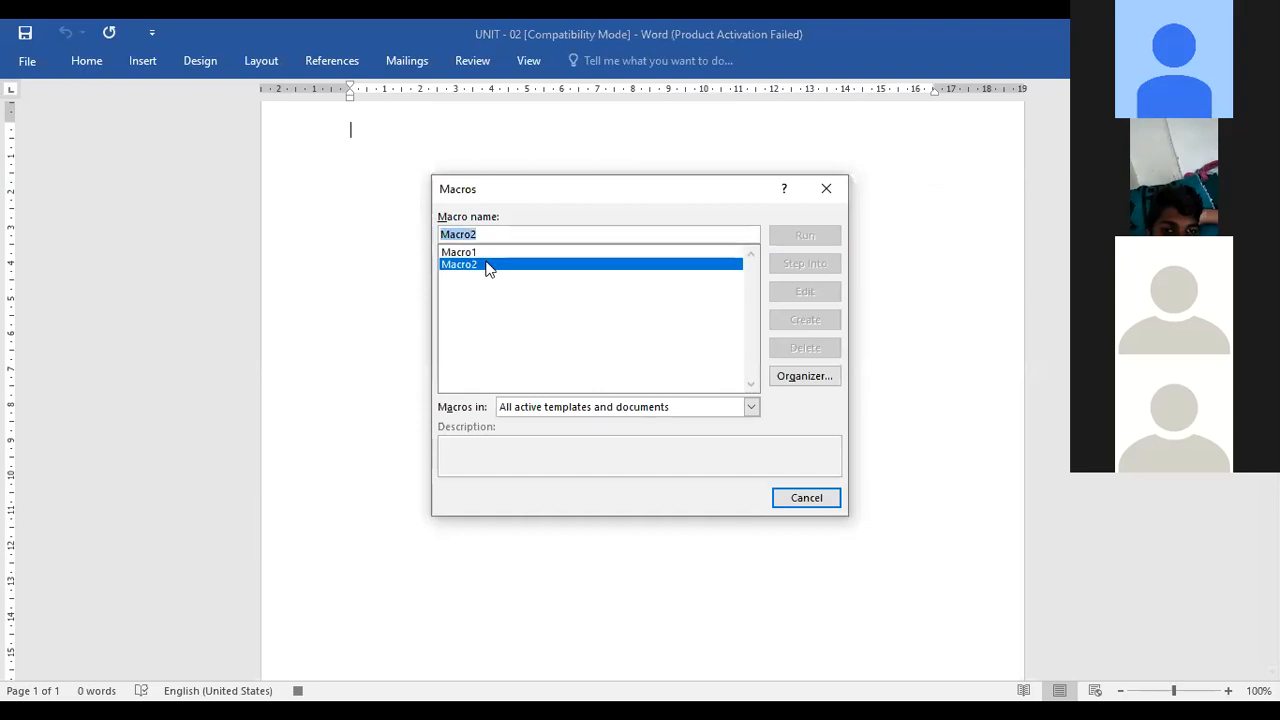
pyautogui.click(808, 500)
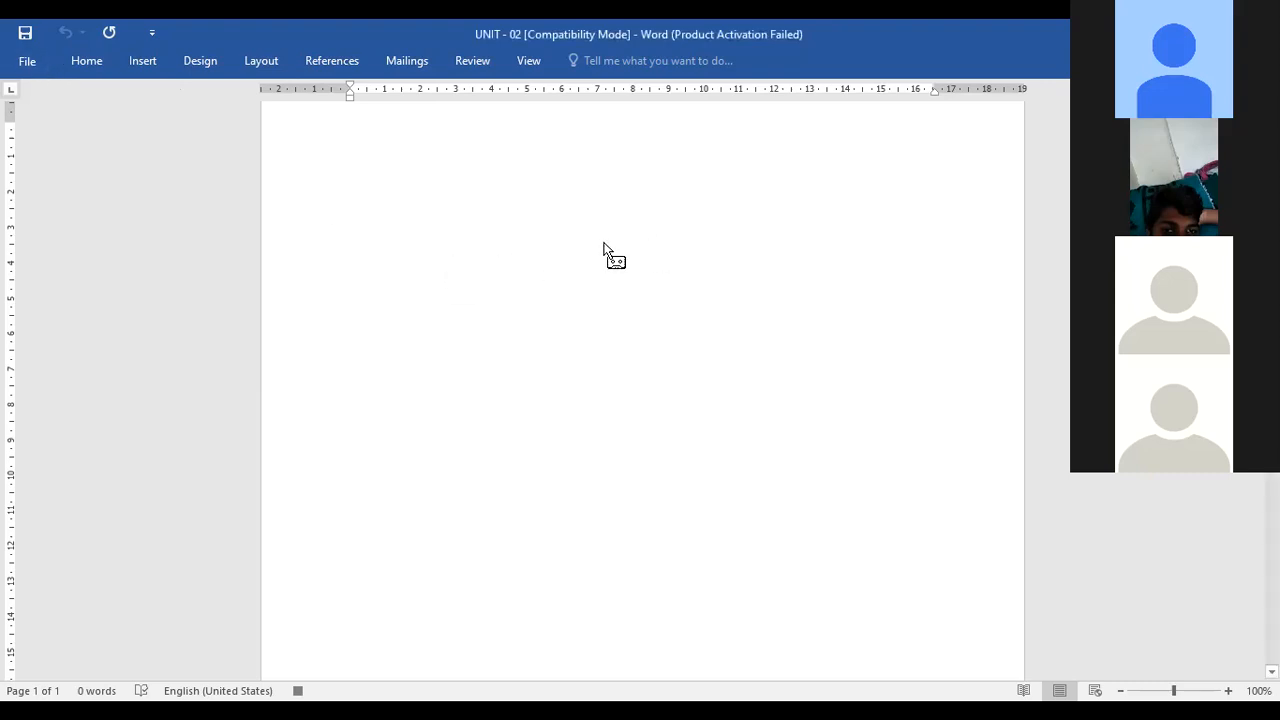
# Type the line "this is my word document" and start a new paragraph
pyautogui.write('this is my')
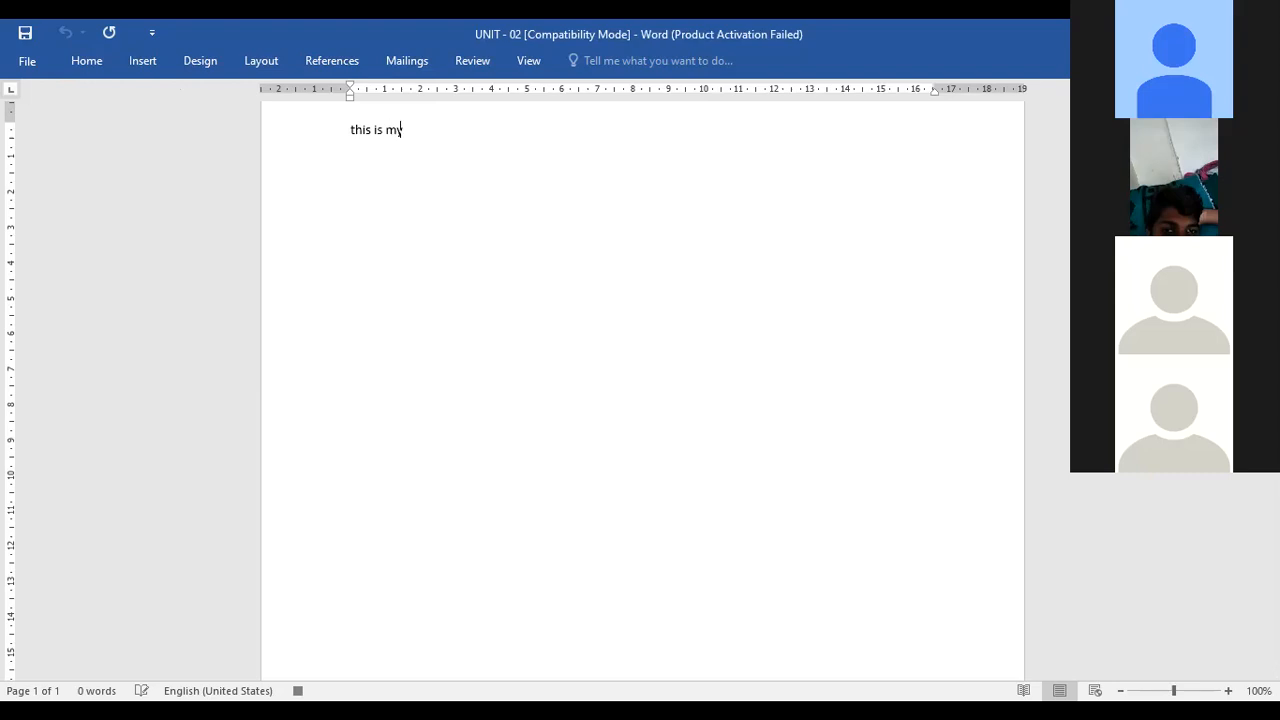
pyautogui.write(' word')
pyautogui.write(' douc')
pyautogui.press('BackSpace')
pyautogui.press('BackSpace')
pyautogui.write('cument')
pyautogui.press('Return')
# Type the second line "uses to my ms word document"
pyautogui.write('to view the ')
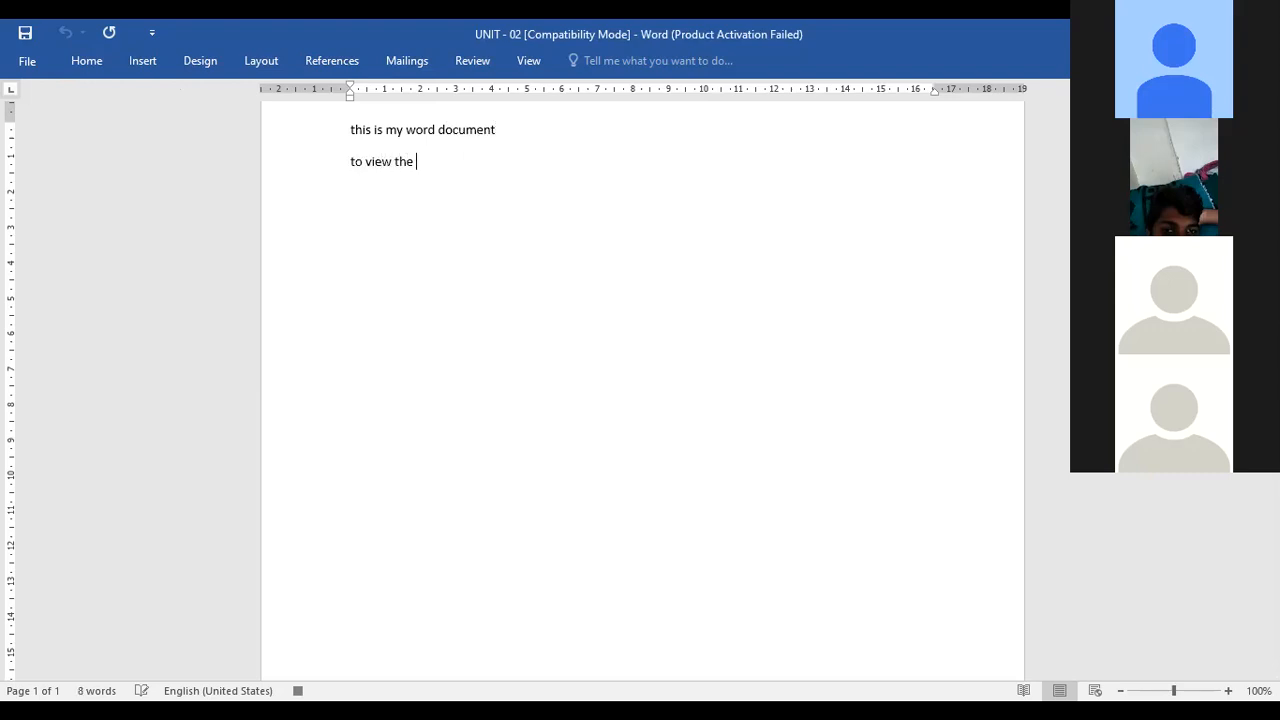
pyautogui.write('table')
pyautogui.press('BackSpace')
pyautogui.press('BackSpace')
pyautogui.press('BackSpace')
pyautogui.press('BackSpace')
pyautogui.press('BackSpace')
pyautogui.press('BackSpace')
pyautogui.press('BackSpace')
pyautogui.press('BackSpace')
pyautogui.press('BackSpace')
pyautogui.press('BackSpace')
pyautogui.press('BackSpace')
pyautogui.press('BackSpace')
pyautogui.press('BackSpace')
pyautogui.press('BackSpace')
pyautogui.press('BackSpace')
pyautogui.press('BackSpace')
pyautogui.press('BackSpace')
pyautogui.press('BackSpace')
pyautogui.write('uses to f')
pyautogui.press('BackSpace')
pyautogui.write('mys wo')
pyautogui.press('BackSpace')
pyautogui.press('BackSpace')
pyautogui.press('BackSpace')
pyautogui.press('BackSpace')
pyautogui.write('ms word d')
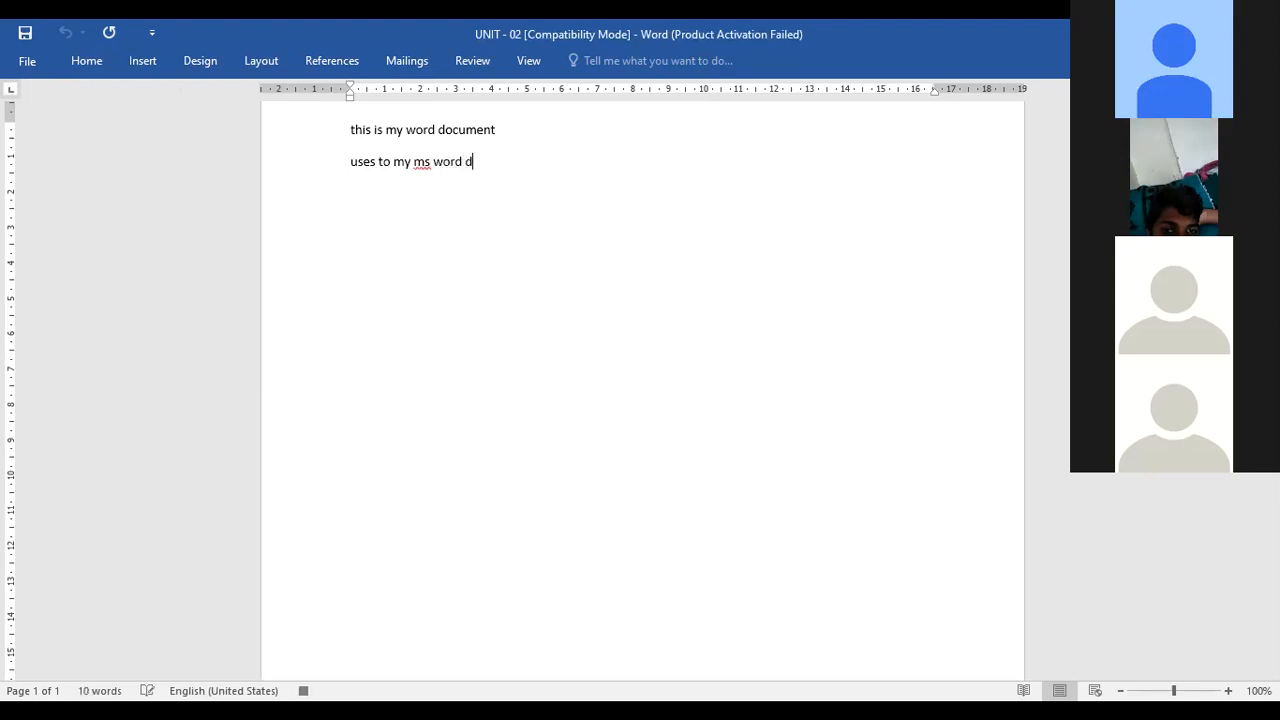
pyautogui.write('ocument to create the table')
# Type the line "to create the table" and start a new paragraph
pyautogui.press('Return')
pyautogui.write('to ')
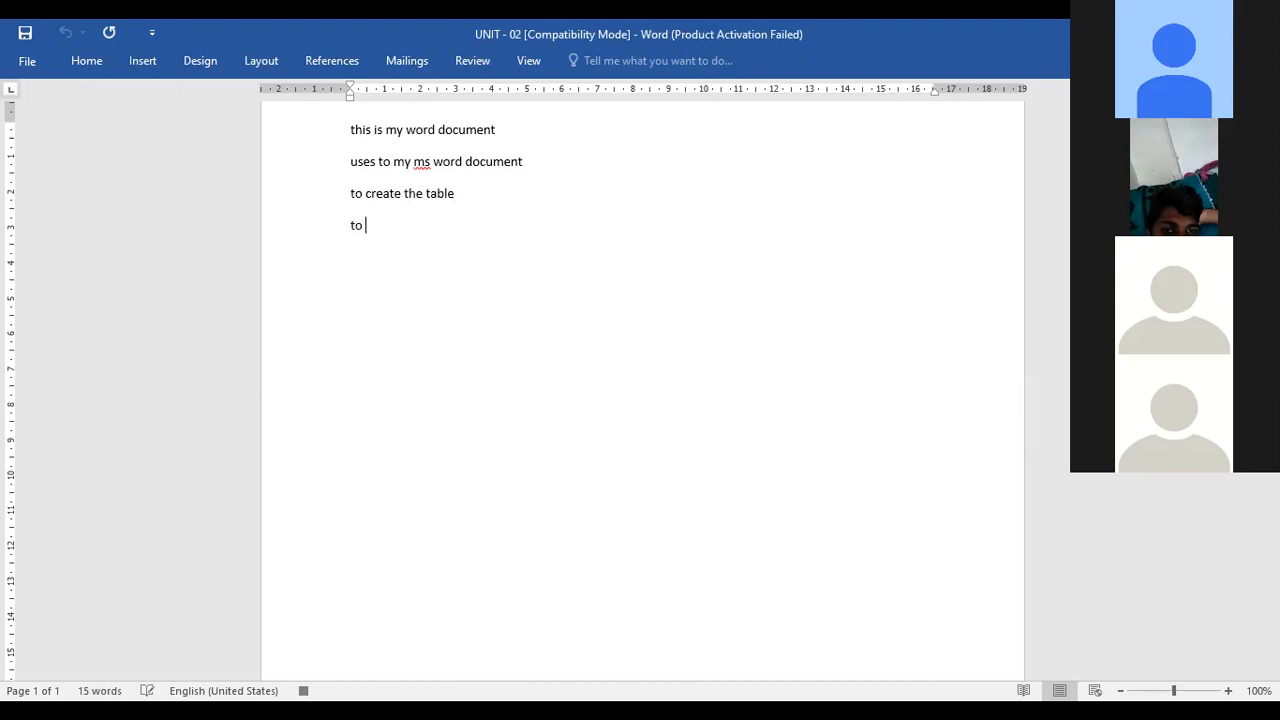
pyautogui.write('create the')
# Type the fourth line "to align the font", correcting the misspelt word along the way
pyautogui.press('BackSpace')
pyautogui.press('BackSpace')
pyautogui.press('BackSpace')
pyautogui.press('BackSpace')
pyautogui.press('BackSpace')
pyautogui.press('BackSpace')
pyautogui.press('BackSpace')
pyautogui.press('BackSpace')
pyautogui.press('BackSpace')
pyautogui.press('BackSpace')
pyautogui.press('BackSpace')
pyautogui.write('alligh the')
pyautogui.press('BackSpace')
pyautogui.press('BackSpace')
pyautogui.press('BackSpace')
pyautogui.press('BackSpace')
pyautogui.press('BackSpace')
pyautogui.write('n t')
pyautogui.press('BackSpace')
pyautogui.press('BackSpace')
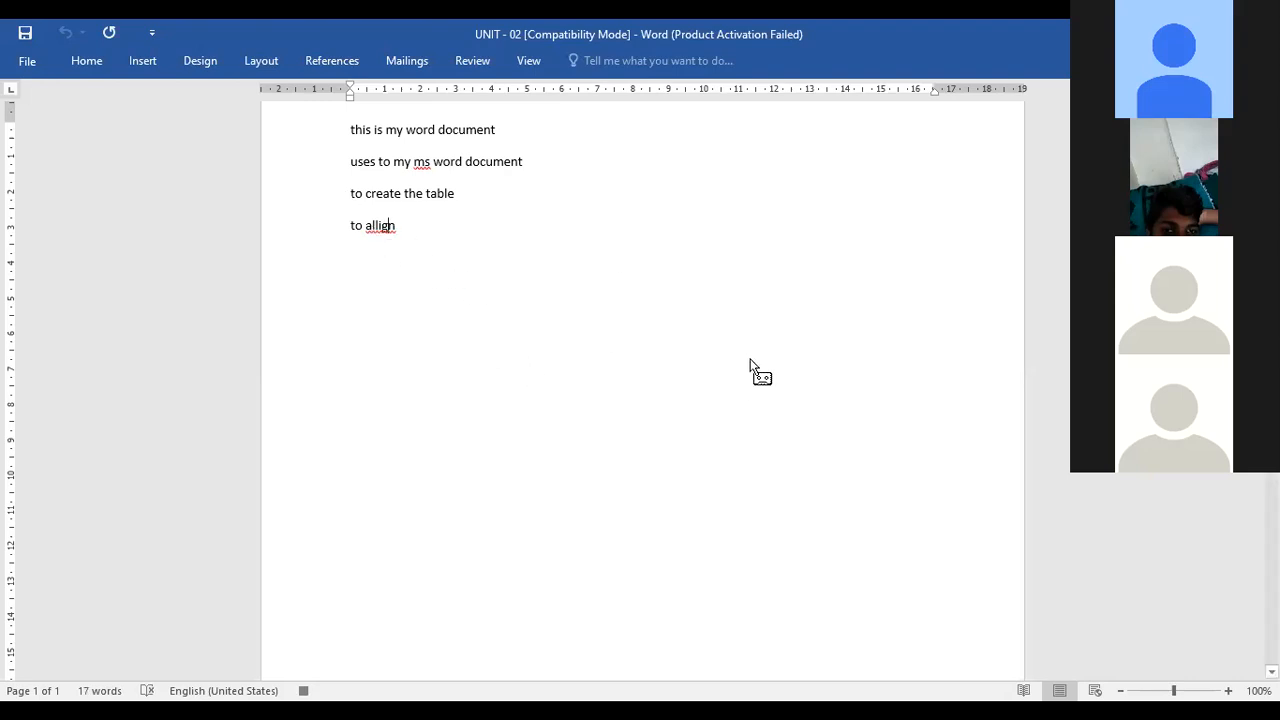
pyautogui.press('BackSpace')
pyautogui.press('BackSpace')
pyautogui.press('BackSpace')
pyautogui.press('BackSpace')
pyautogui.press('BackSpace')
pyautogui.press('BackSpace')
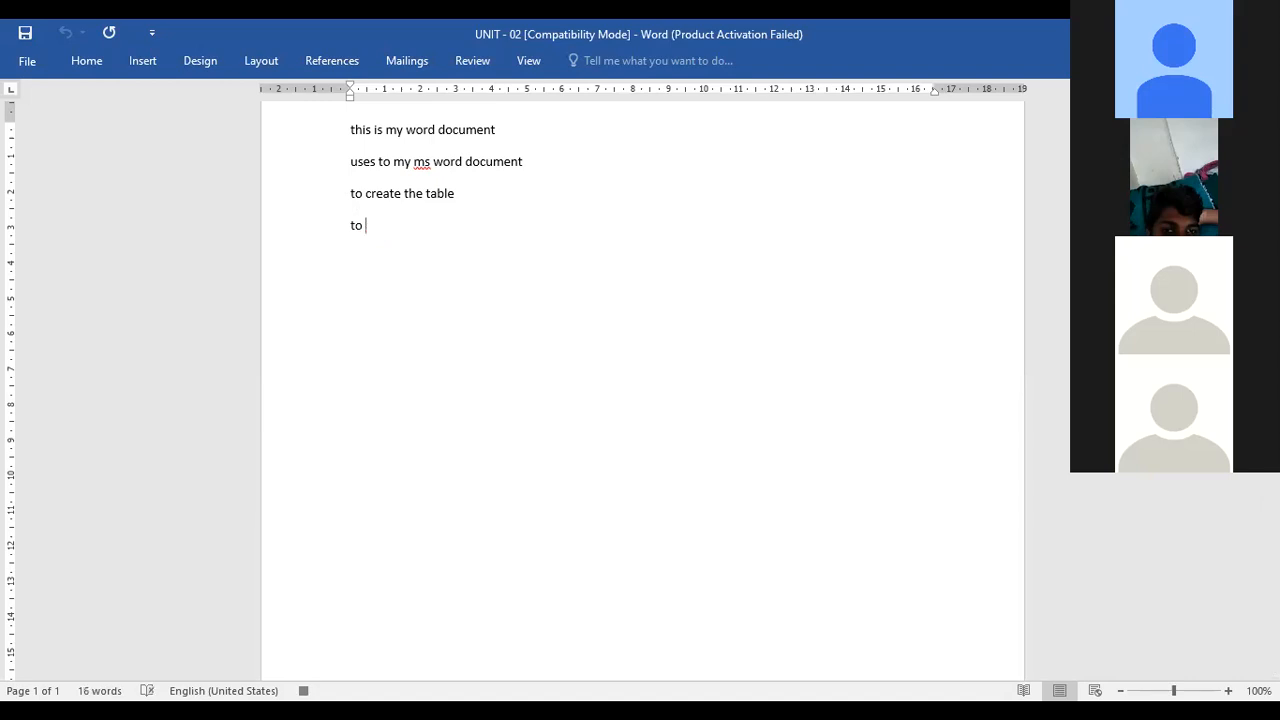
pyautogui.write('aligh')
pyautogui.press('BackSpace')
pyautogui.write('n the font')
pyautogui.press('BackSpace')
pyautogui.press('BackSpace')
pyautogui.write('t')
pyautogui.write('to ')
pyautogui.write('cre')
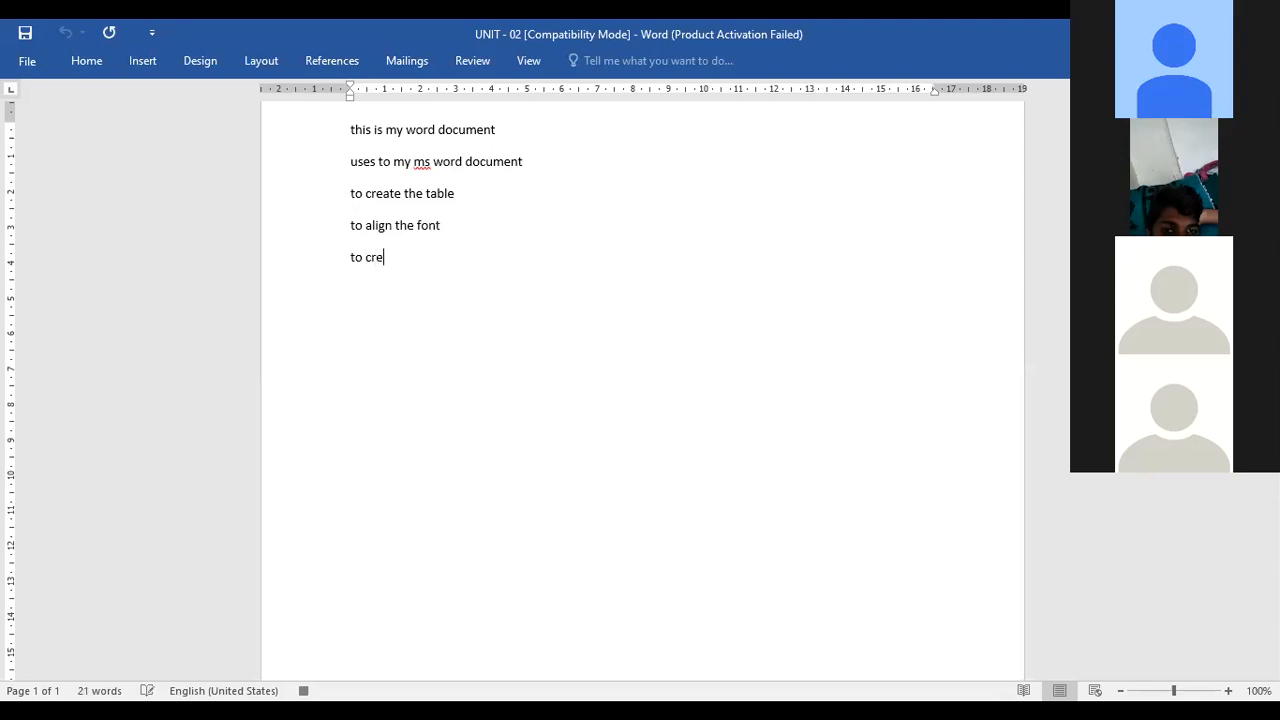
pyautogui.write('ate the macro')
# Type the line "to create the macro" and start a new paragraph
pyautogui.press('Return')
# Type the line "to increase the font size" and start a new paragraph
pyautogui.write('to increa')
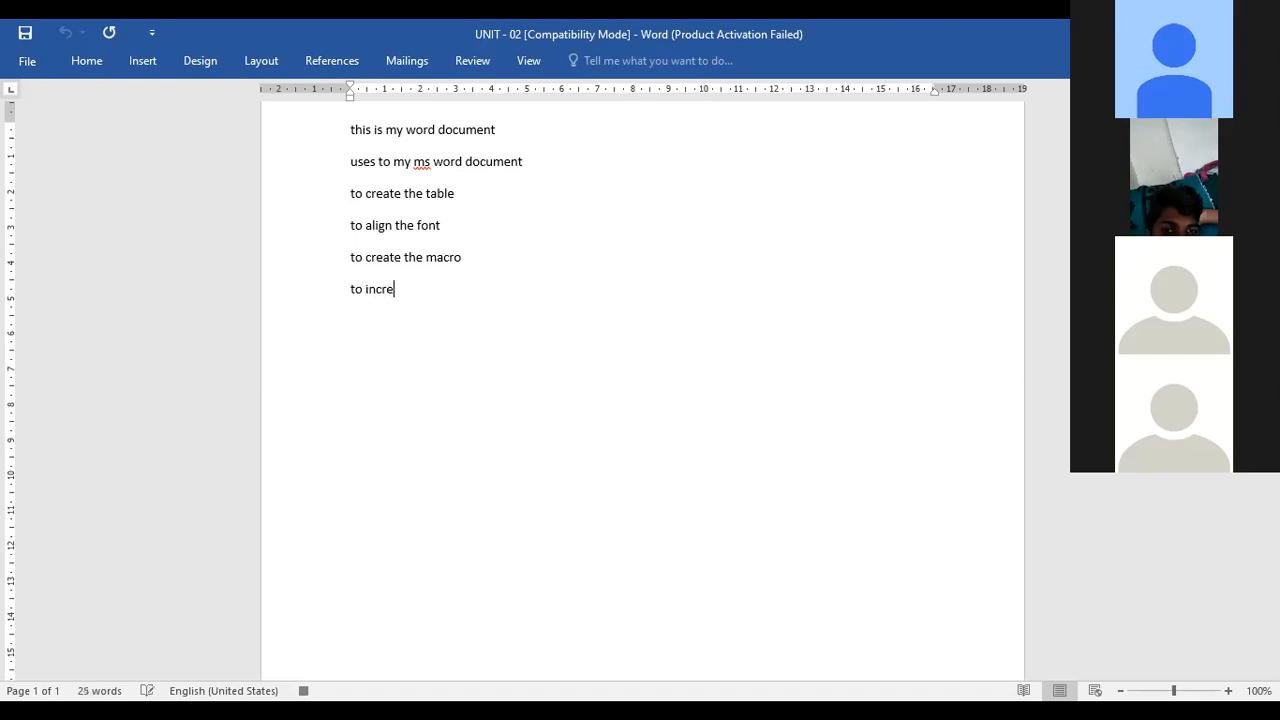
pyautogui.press('BackSpace')
pyautogui.write('as')
pyautogui.press('BackSpace')
pyautogui.press('BackSpace')
pyautogui.write('ase the font size')
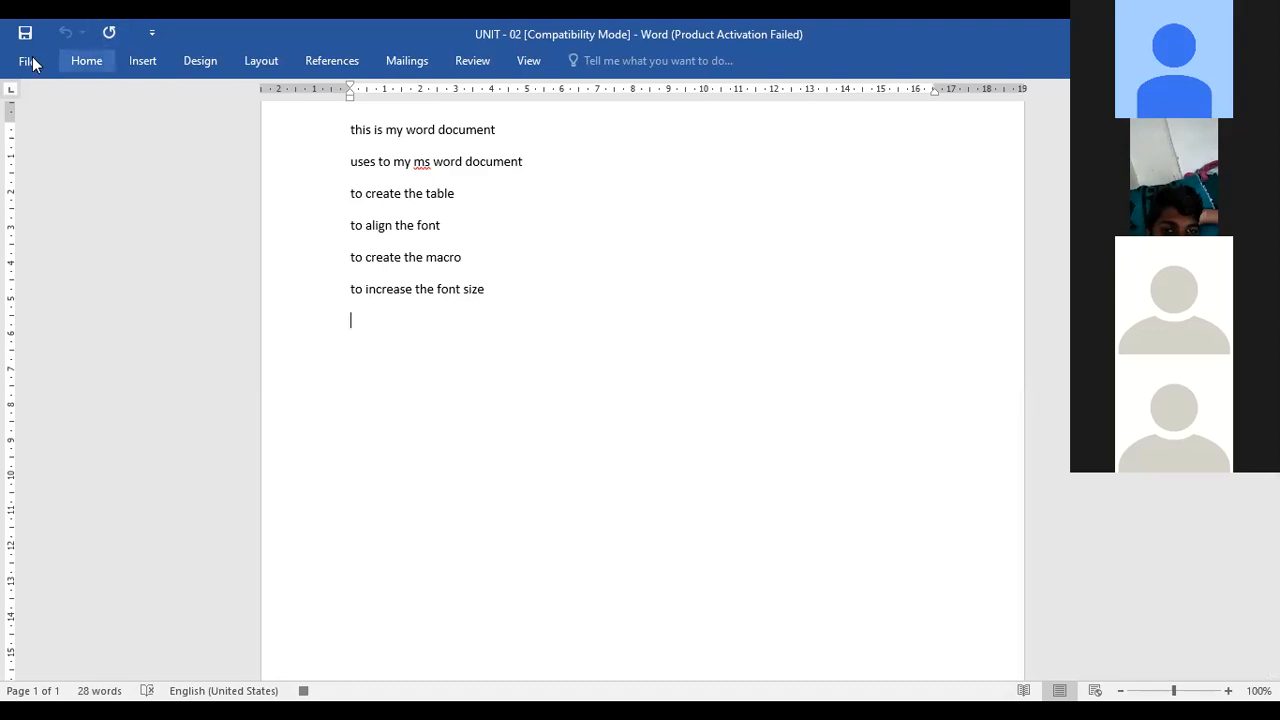
# Set the font colour for the new line to a dark red theme colour
pyautogui.click(73, 72)
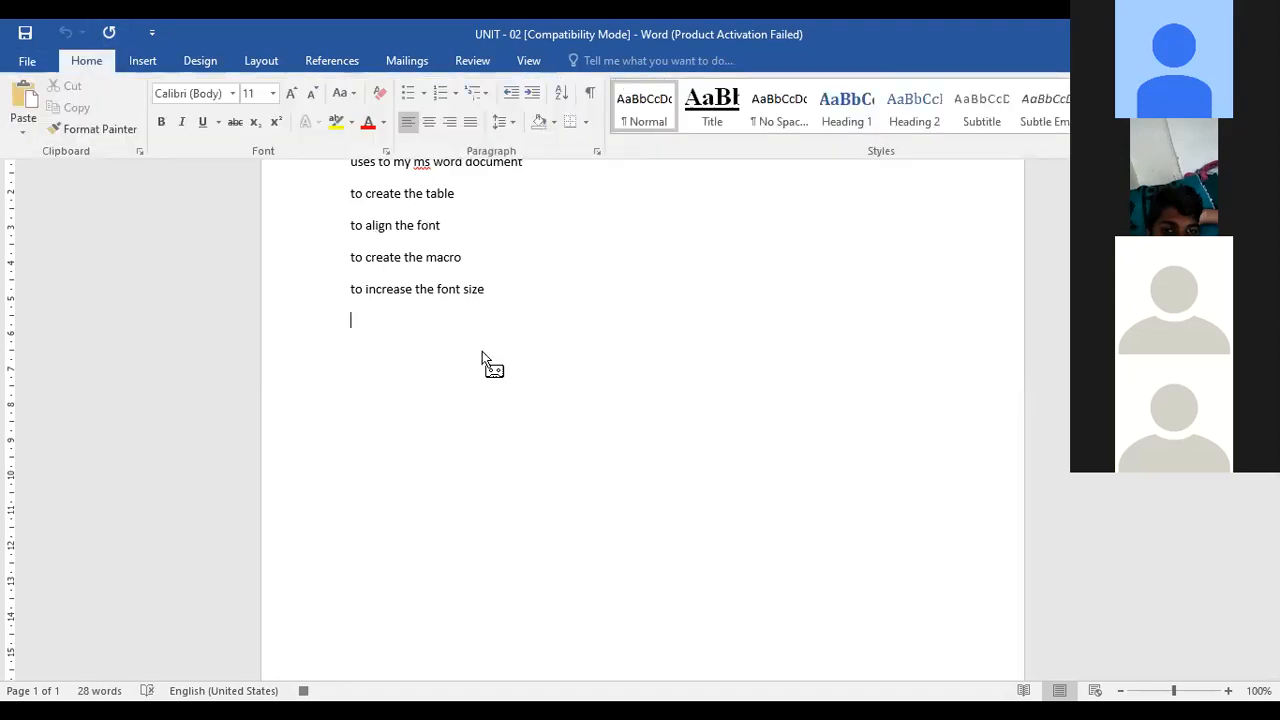
pyautogui.scroll(1, 363, 237)
pyautogui.hotkey('ctrl', 'F1')
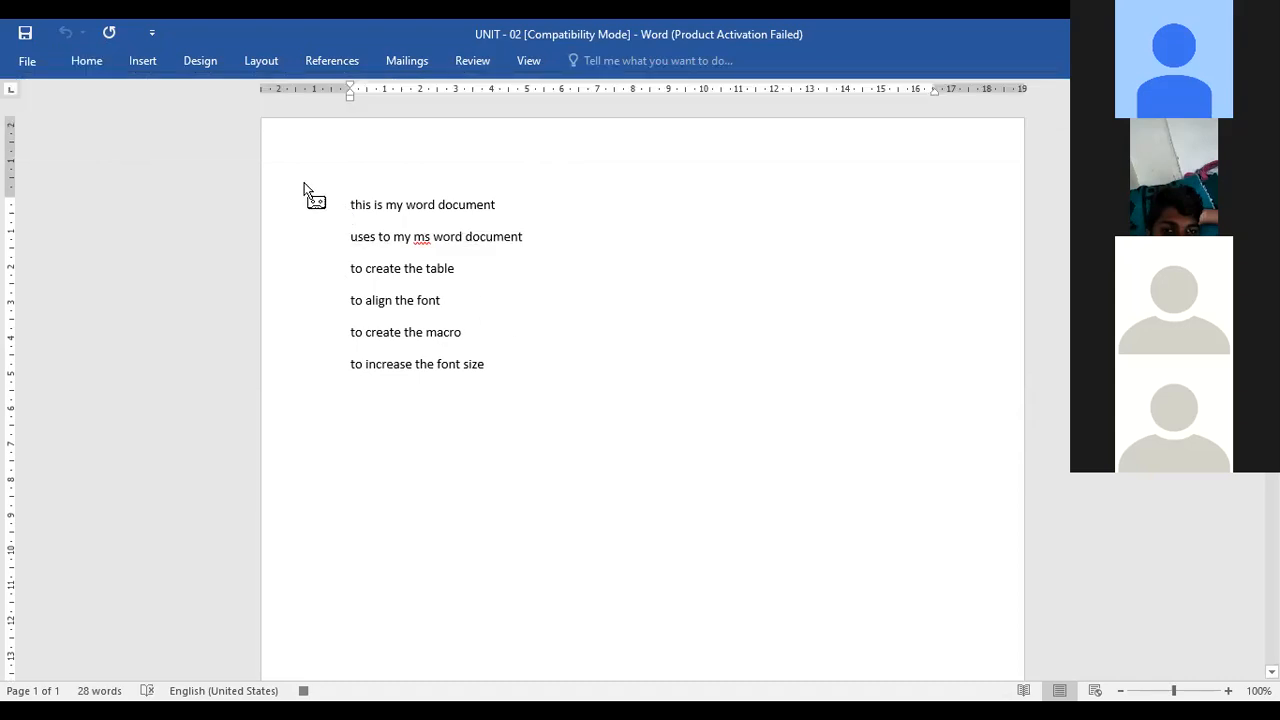
pyautogui.click(90, 64)
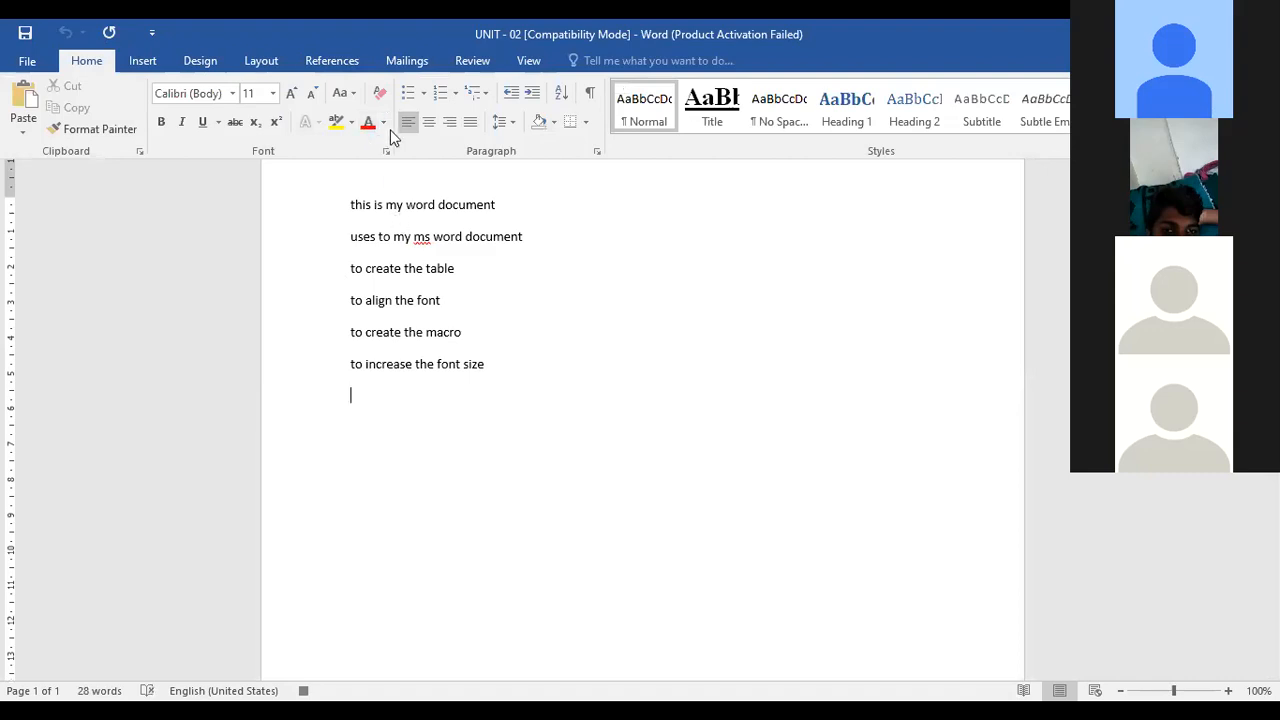
pyautogui.click(383, 123)
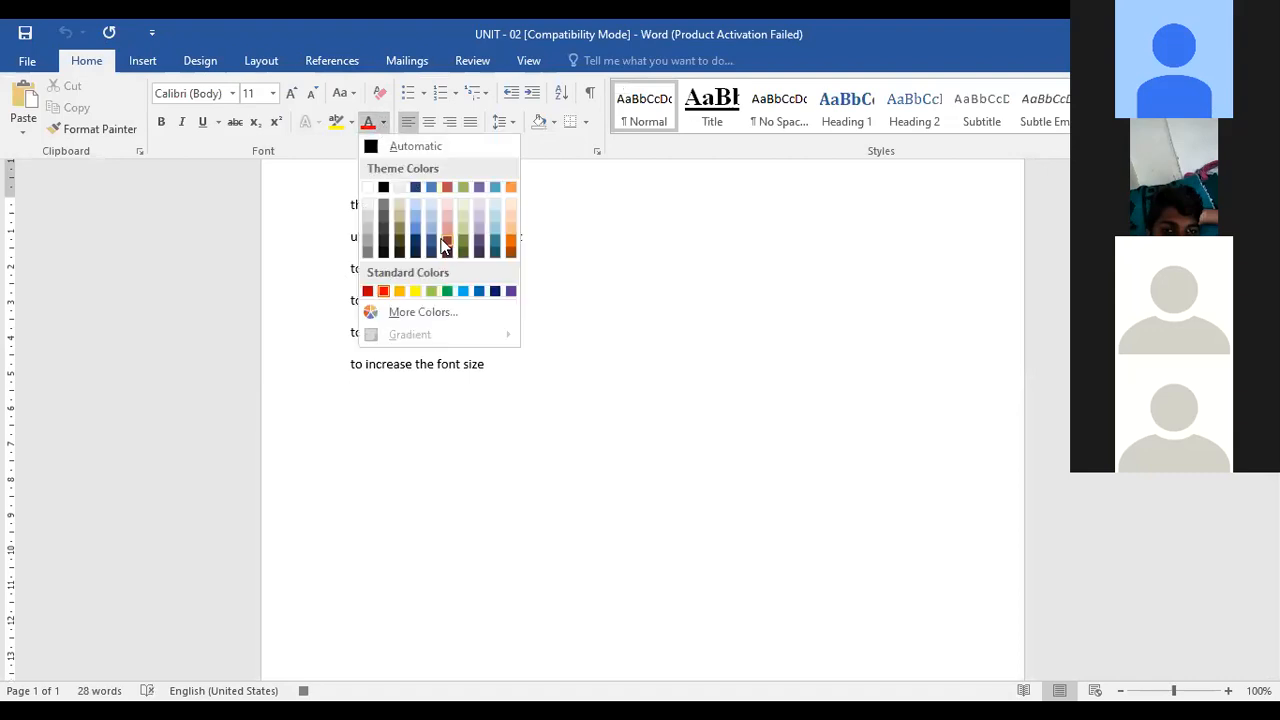
pyautogui.click(450, 419)
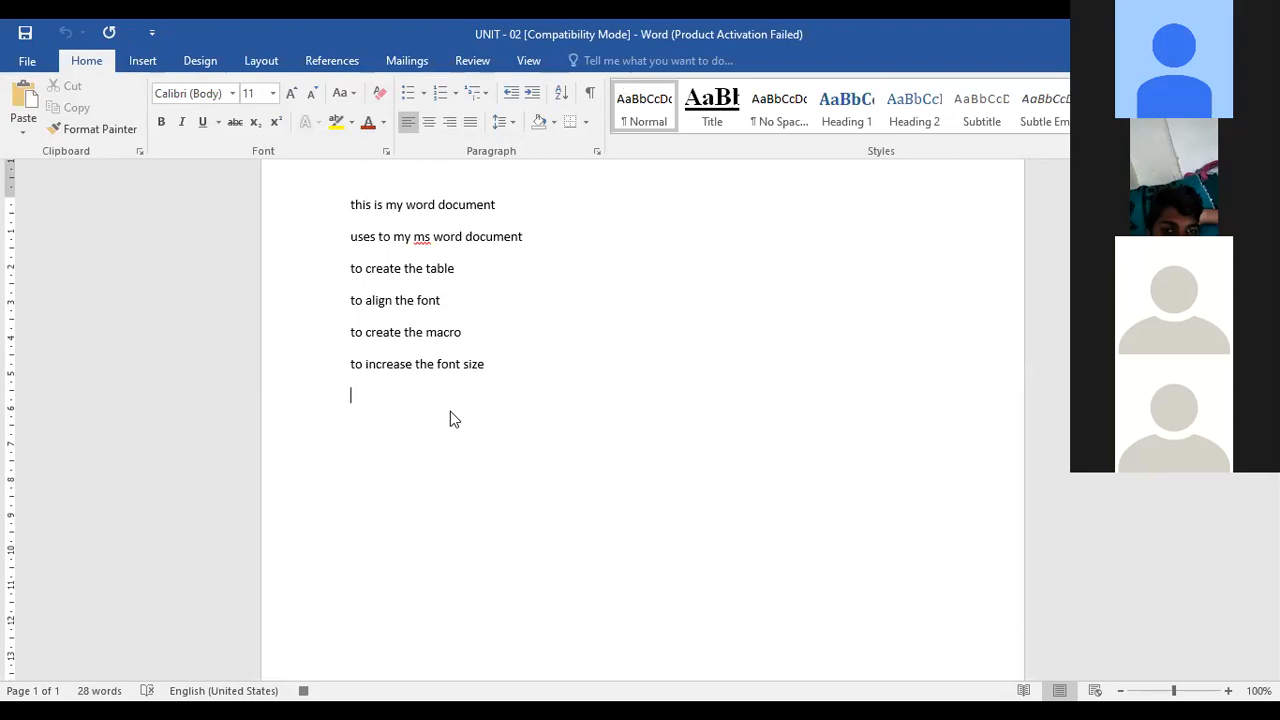
# Type the red line "Hi This is Macro"
pyautogui.hotkey('ctrl', 'F1')
pyautogui.write('Hi T')
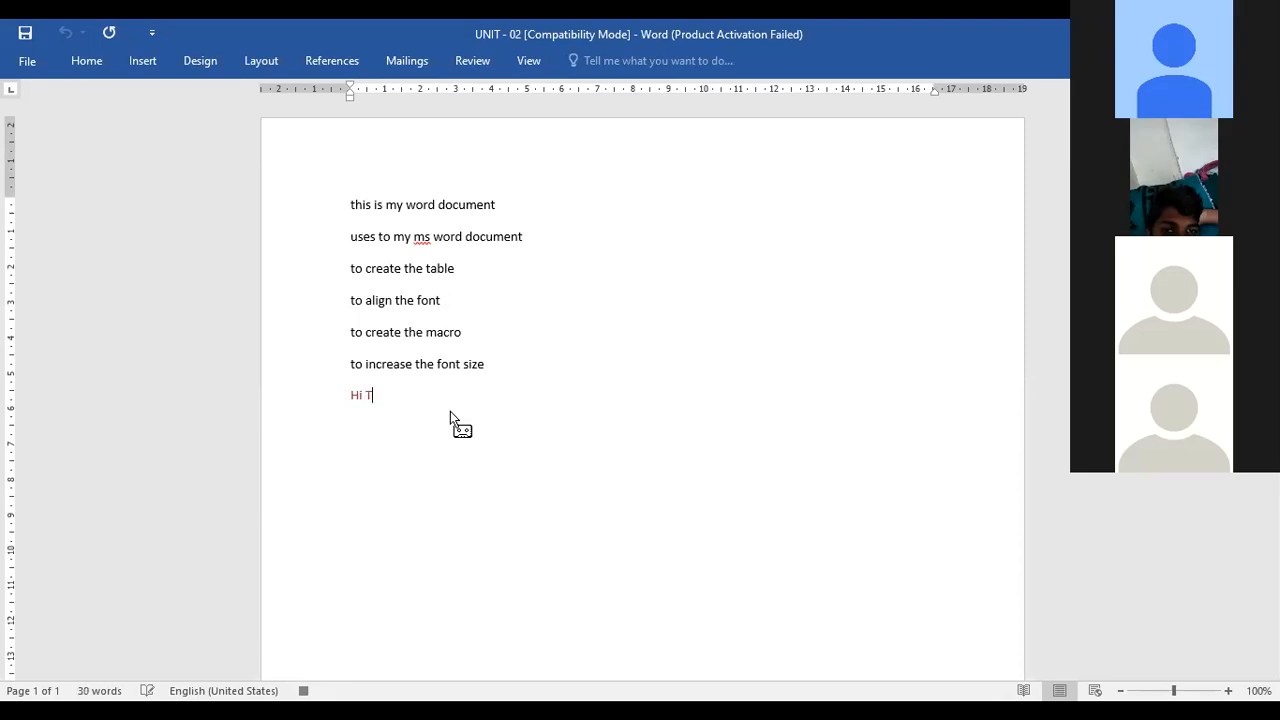
pyautogui.write('his is Macro')
# Paste a copy of the document text after the "Hi This is Macro" line and start a new paragraph
pyautogui.click(94, 58)
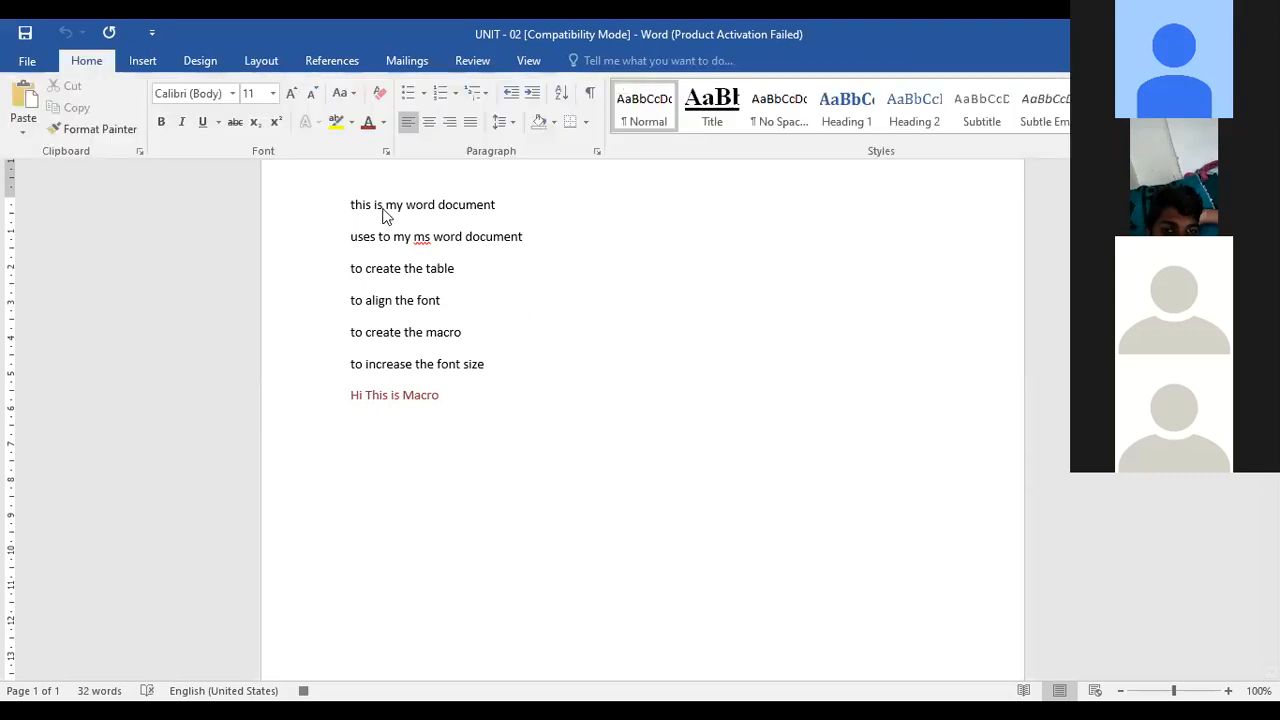
pyautogui.click(725, 254)
pyautogui.click(564, 377)
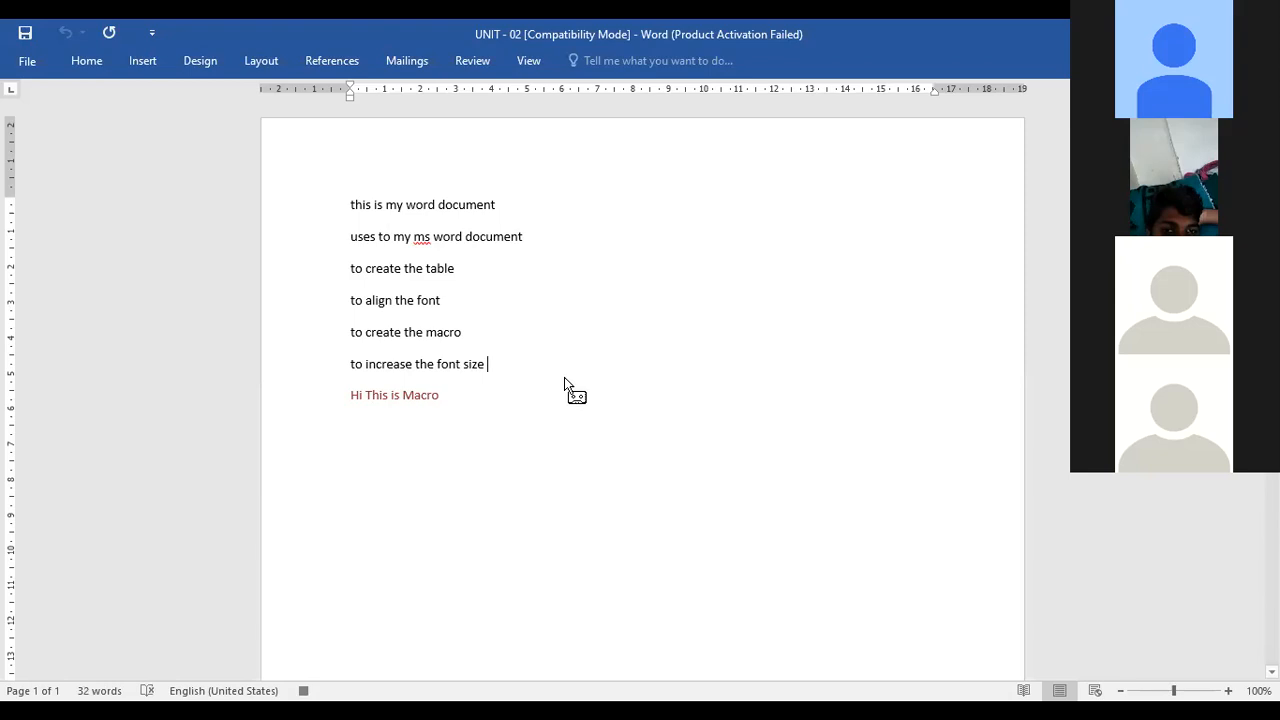
pyautogui.hotkey('ctrl', 'a')
pyautogui.hotkey('ctrl', 'c')
pyautogui.moveTo(530, 430); pyautogui.dragTo(586, 414)
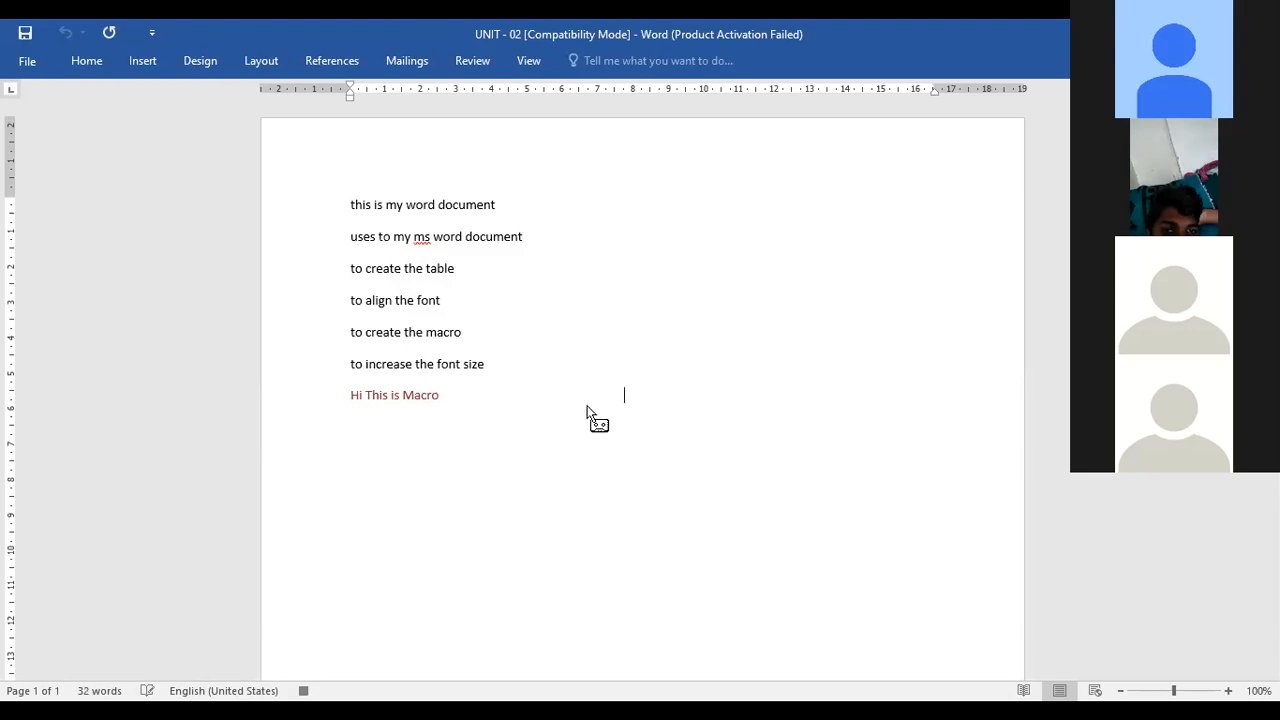
pyautogui.hotkey('ctrl', 'v')
pyautogui.press('Return')
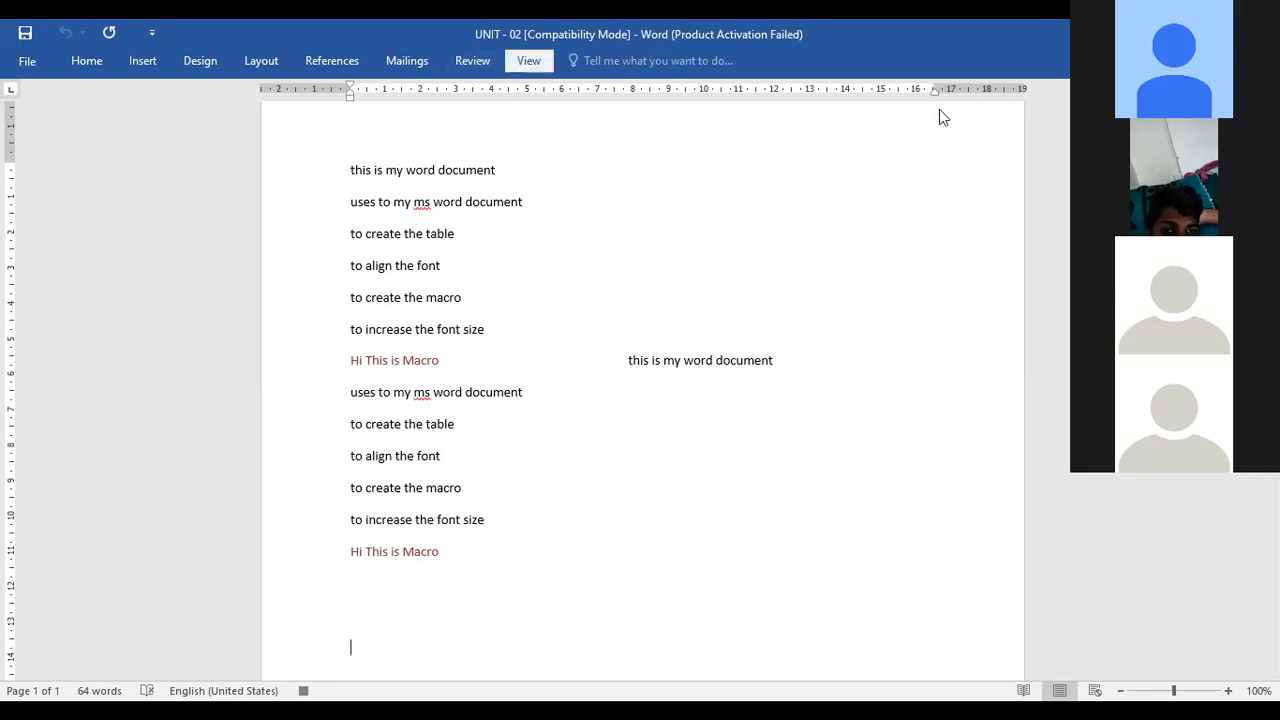
# Stop recording the macro
pyautogui.click(877, 125)
pyautogui.click(903, 174)
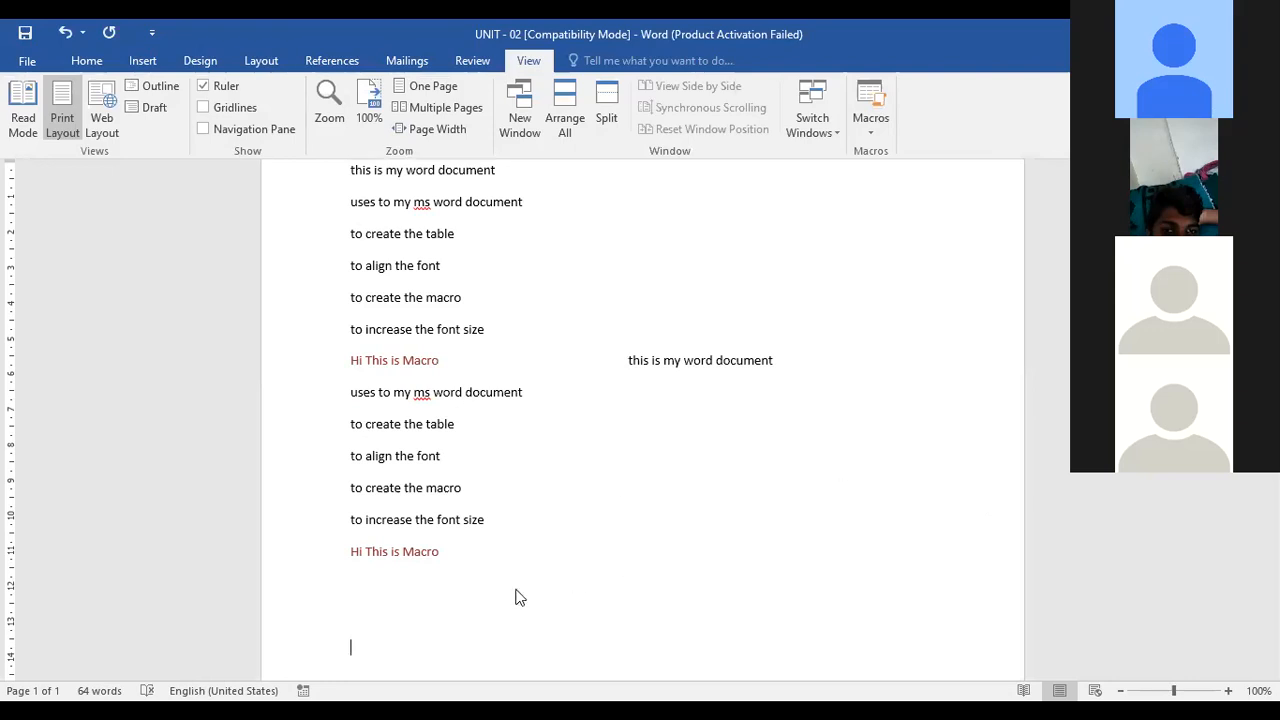
pyautogui.scroll(1, 517, 592)
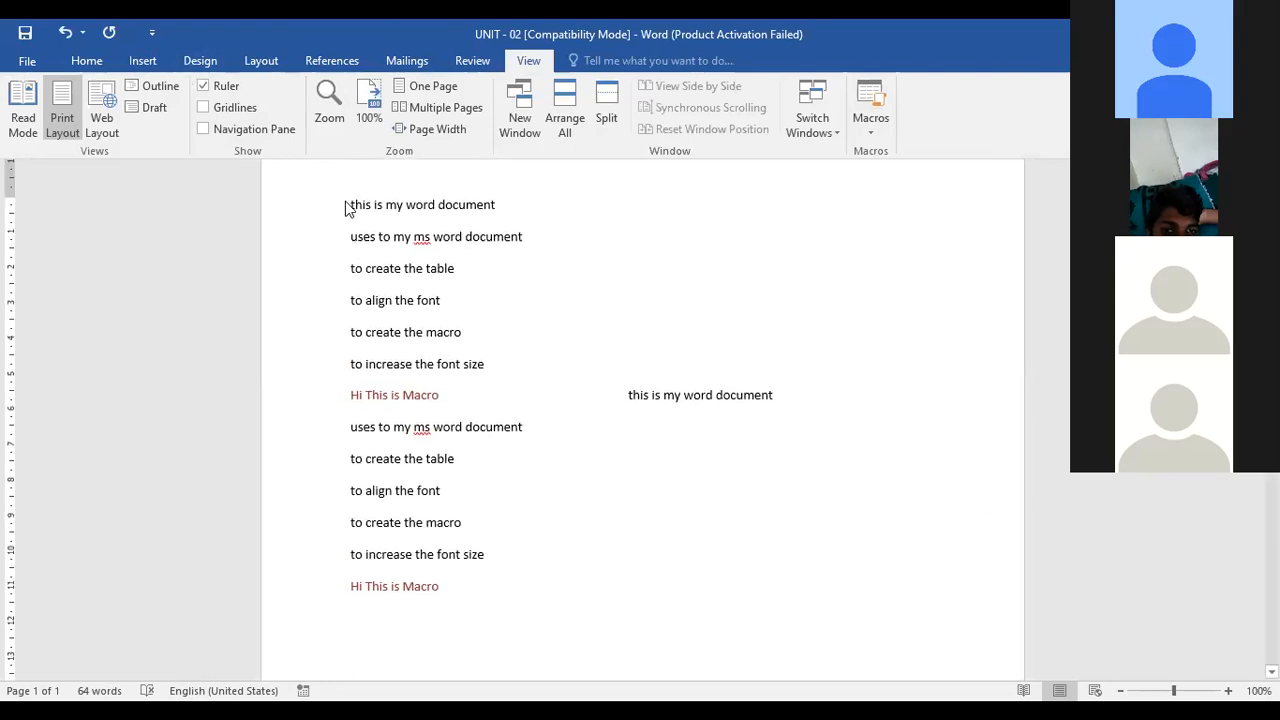
# Select all the document text and delete it
pyautogui.click(692, 557)
pyautogui.hotkey('ctrl', 'a')
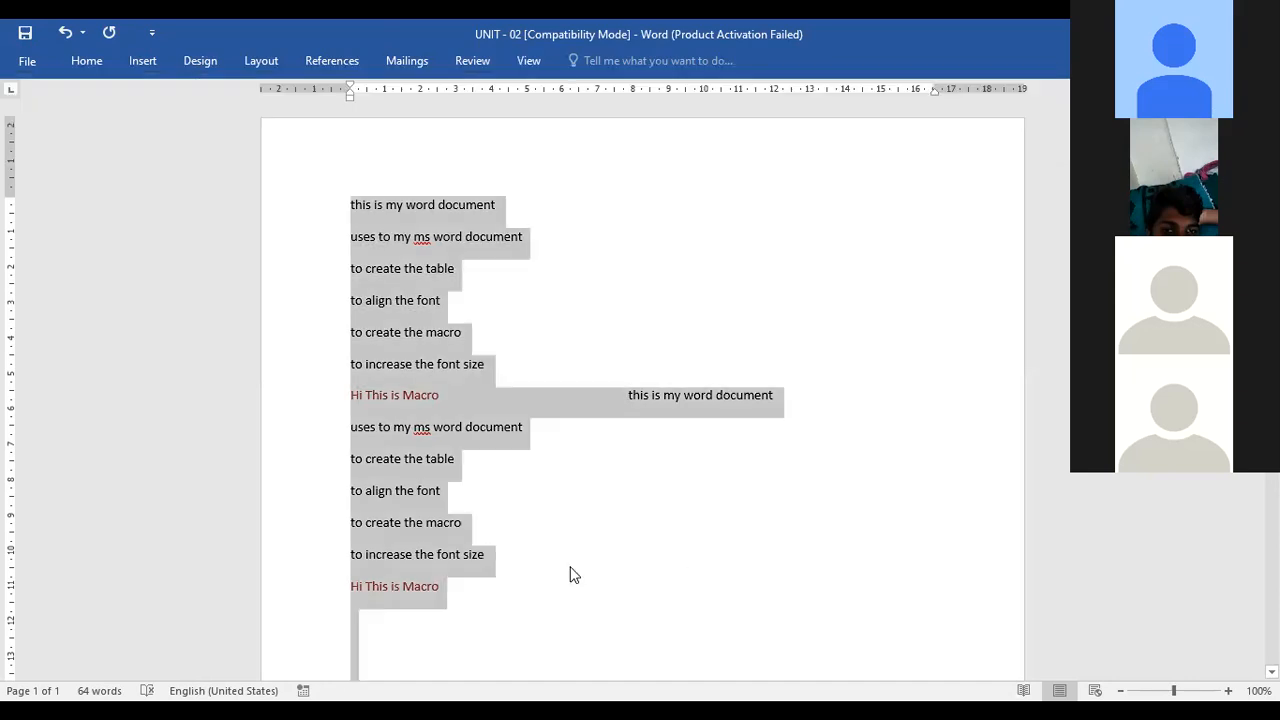
pyautogui.press('Delete')
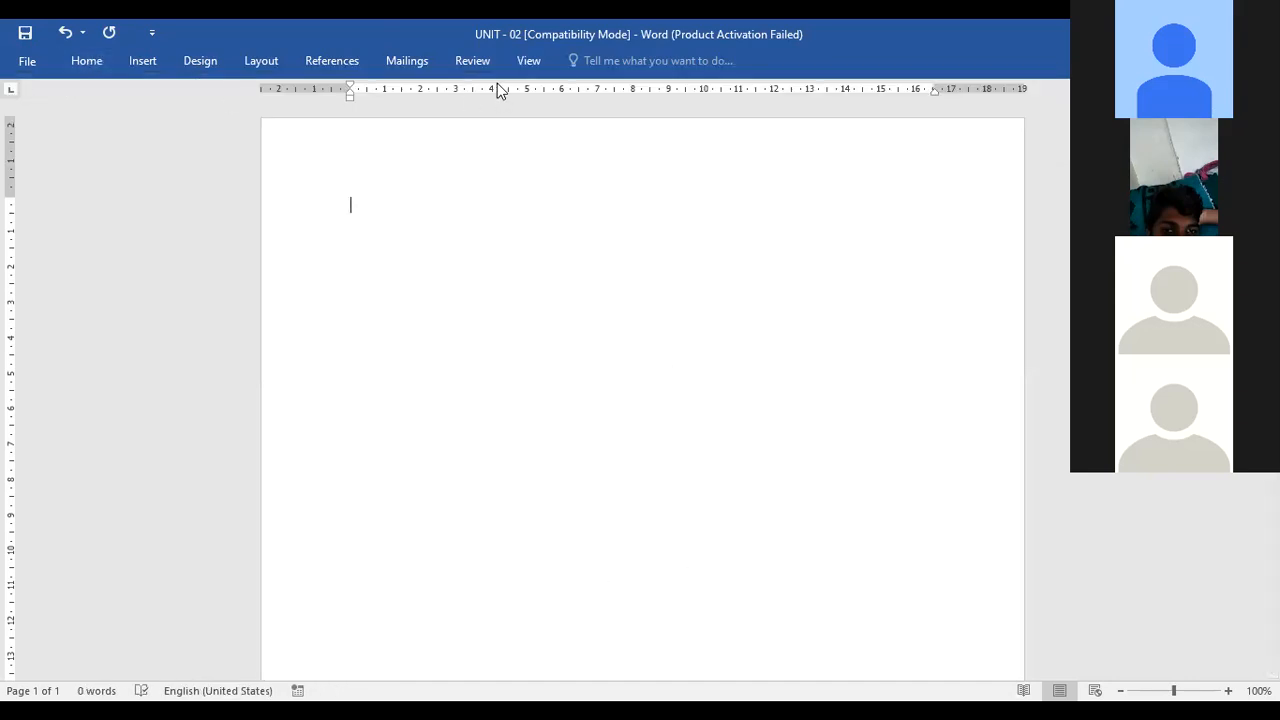
# Open the macros list, select Macro2 and run it on the empty document
pyautogui.click(528, 62)
pyautogui.click(873, 125)
pyautogui.click(889, 153)
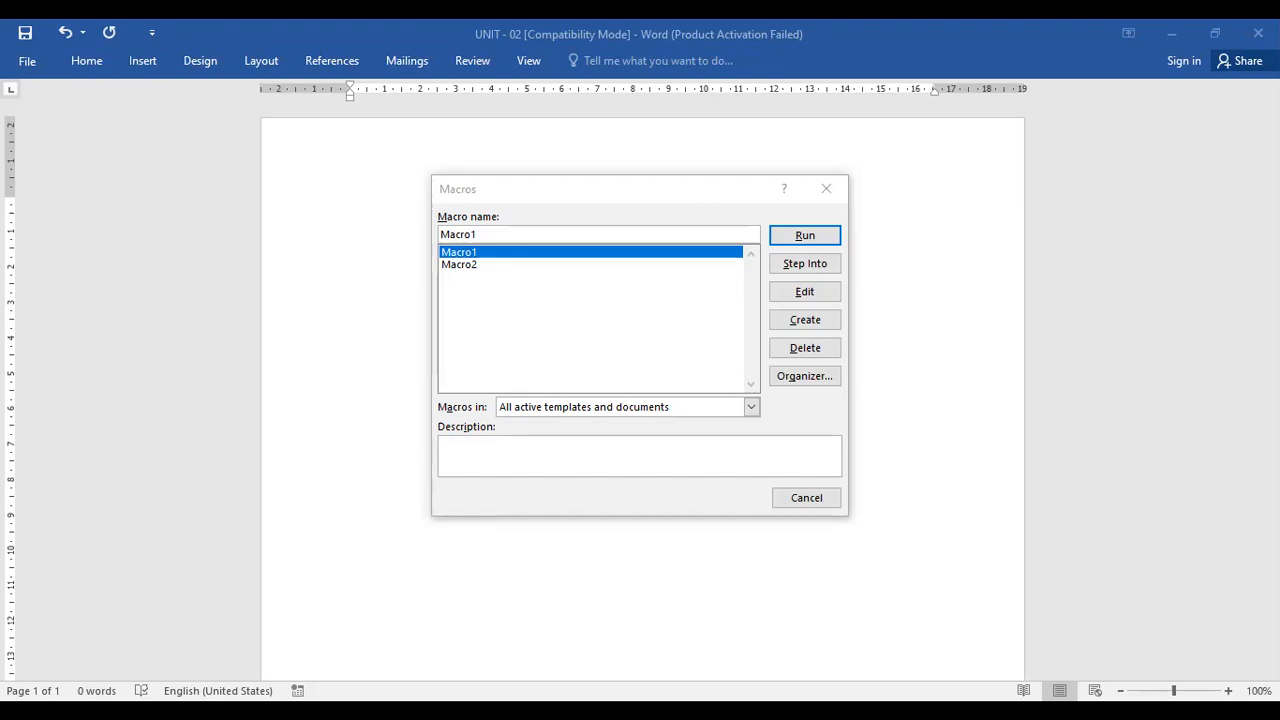
pyautogui.click(715, 608)
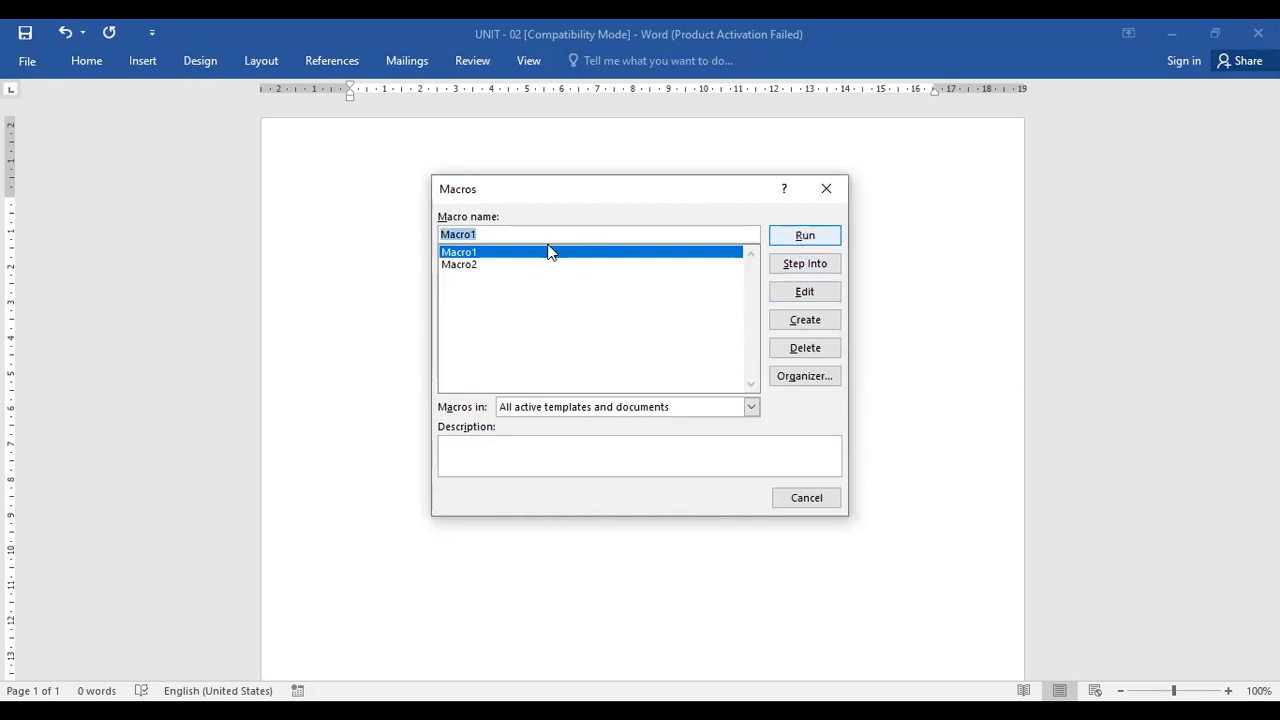
pyautogui.click(468, 265)
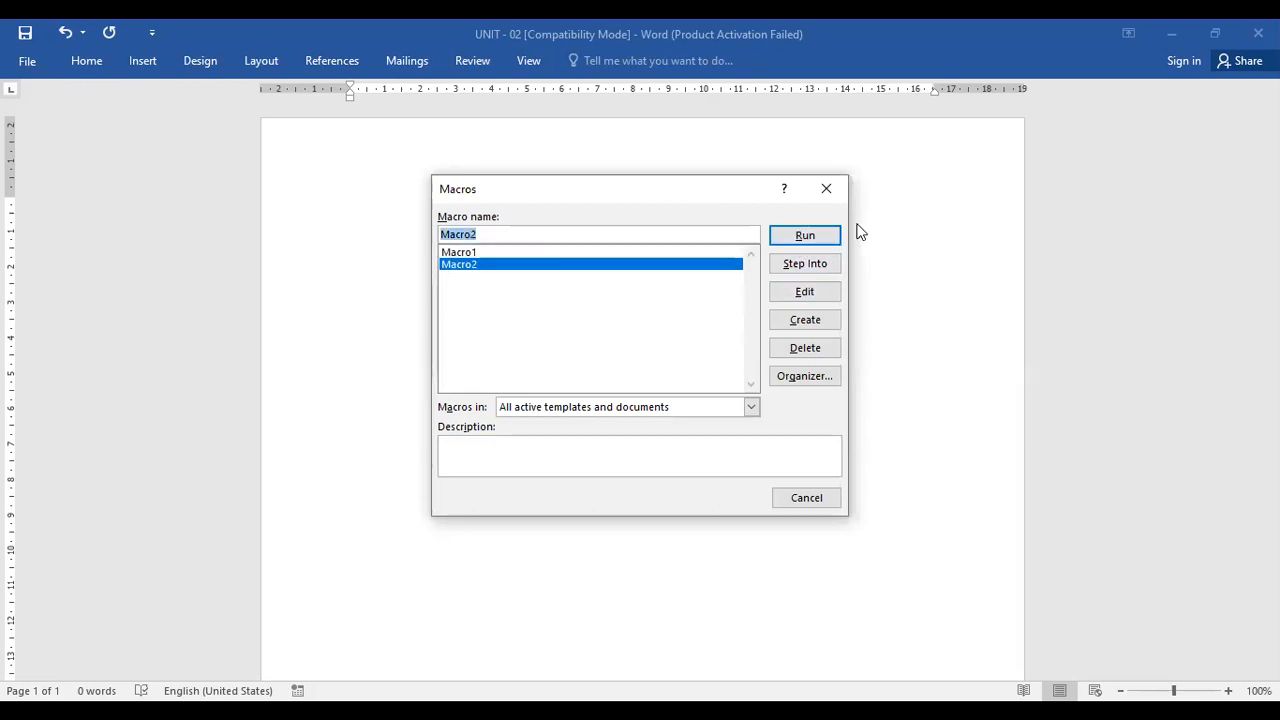
pyautogui.click(827, 240)
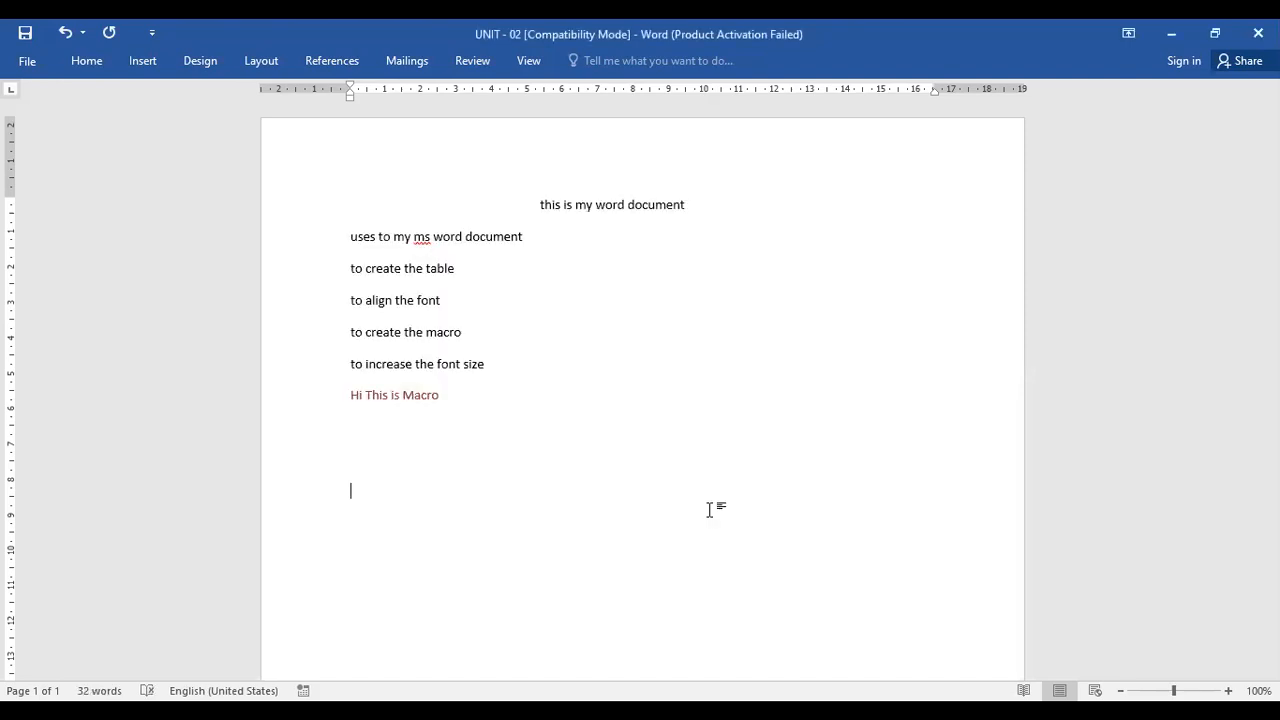
pyautogui.click(546, 64)
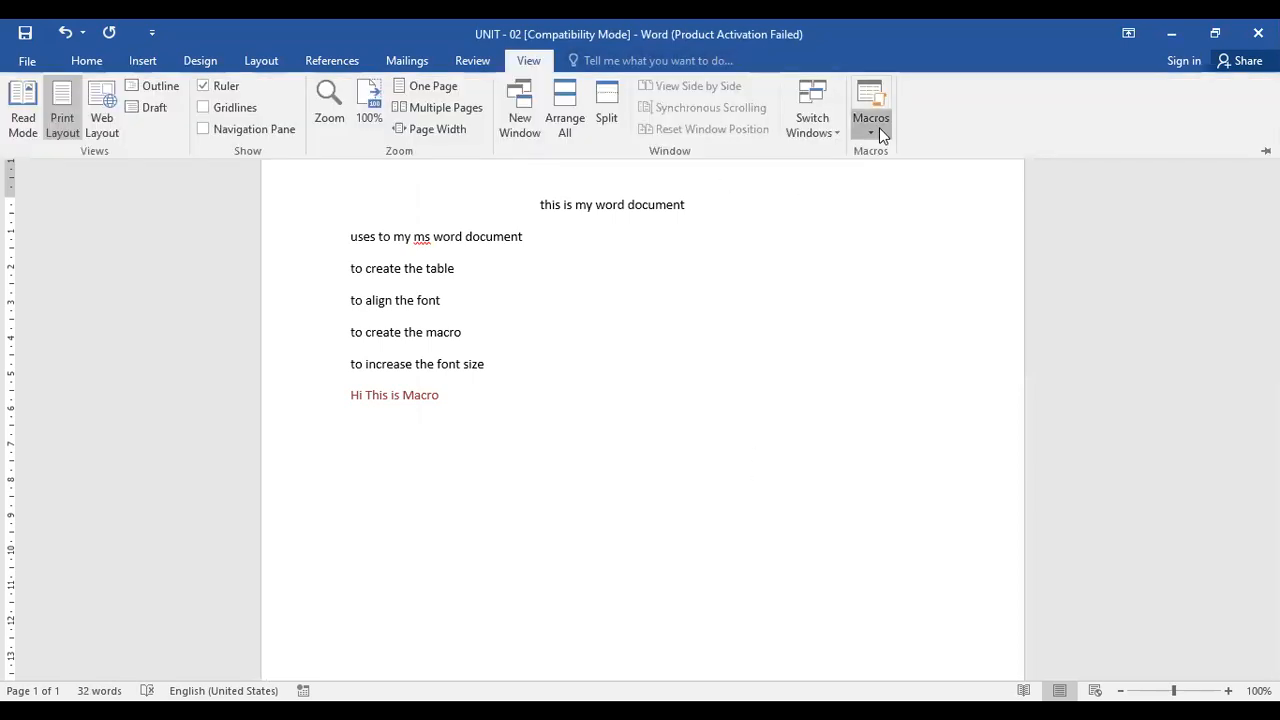
pyautogui.click(879, 127)
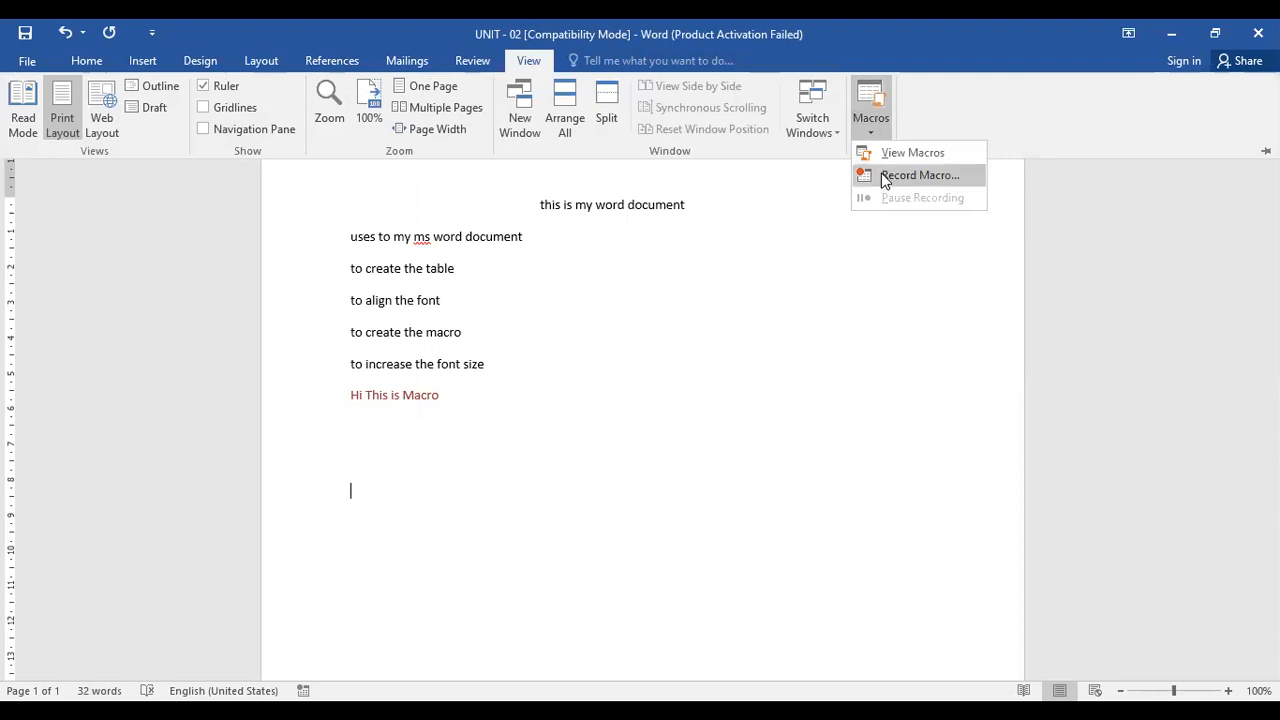
pyautogui.click(920, 175)
pyautogui.click(904, 228)
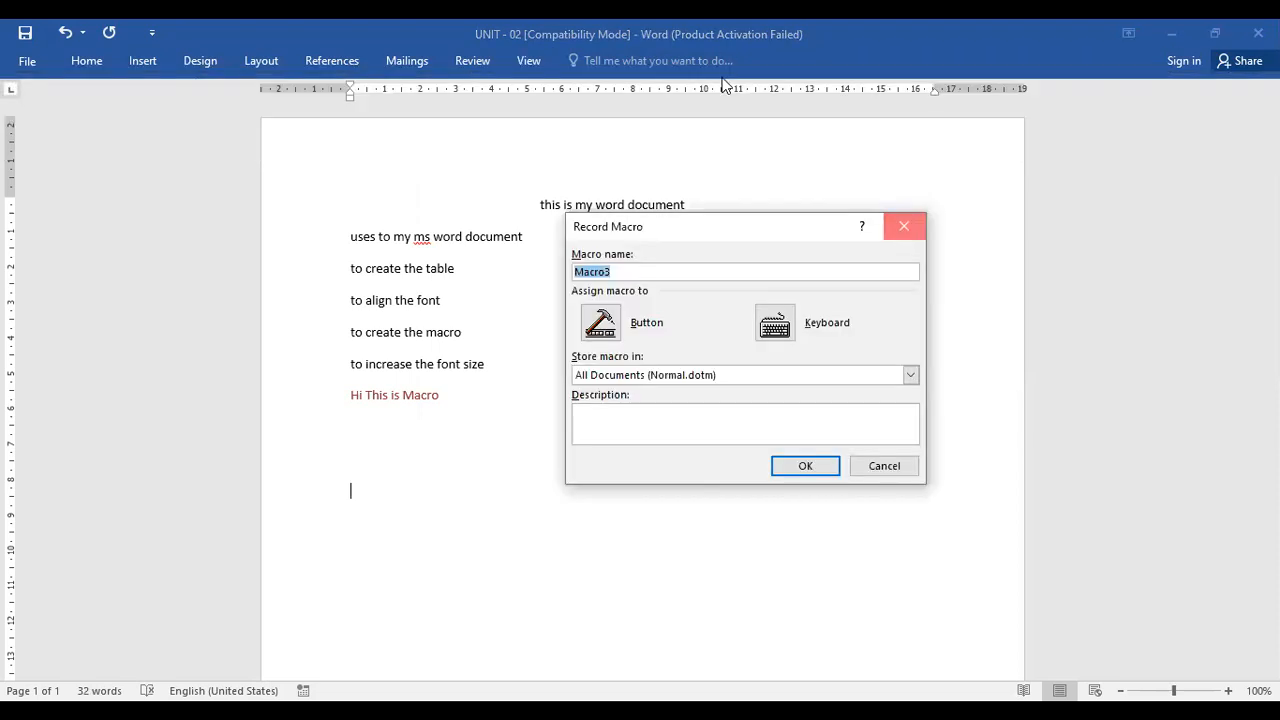
# Open the macros list and run Macro1
pyautogui.click(531, 70)
pyautogui.click(868, 96)
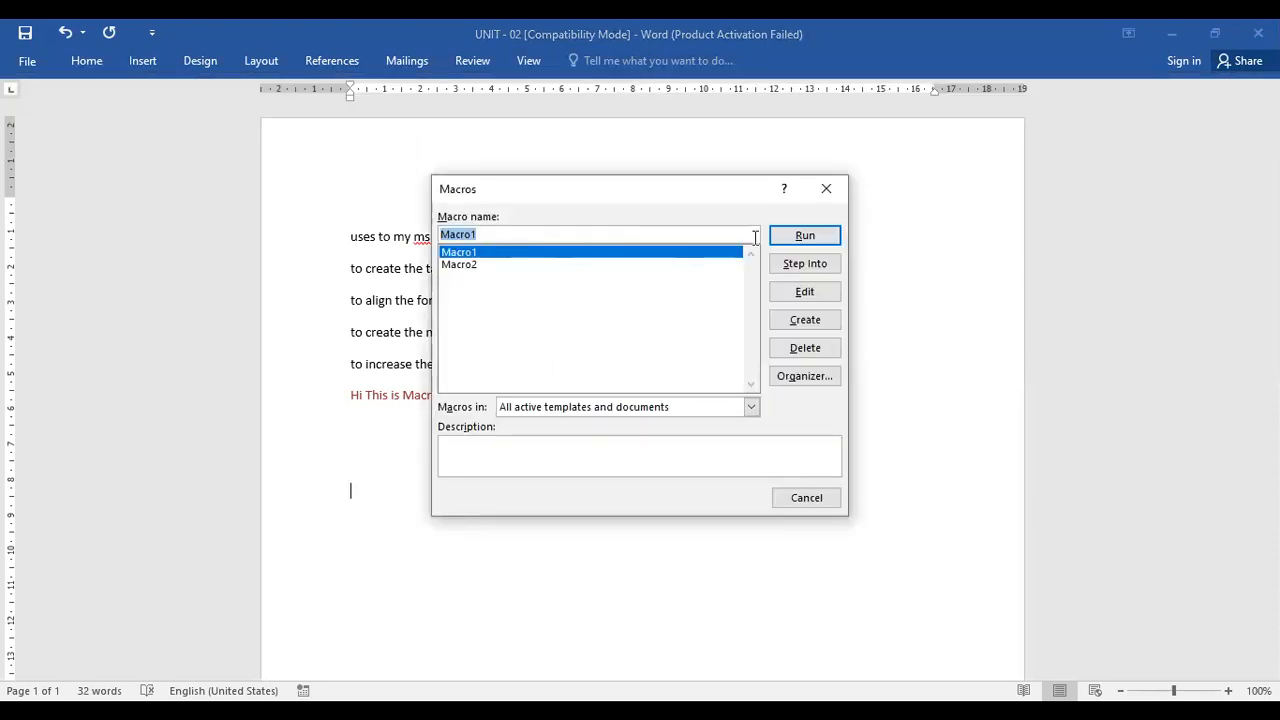
pyautogui.click(826, 236)
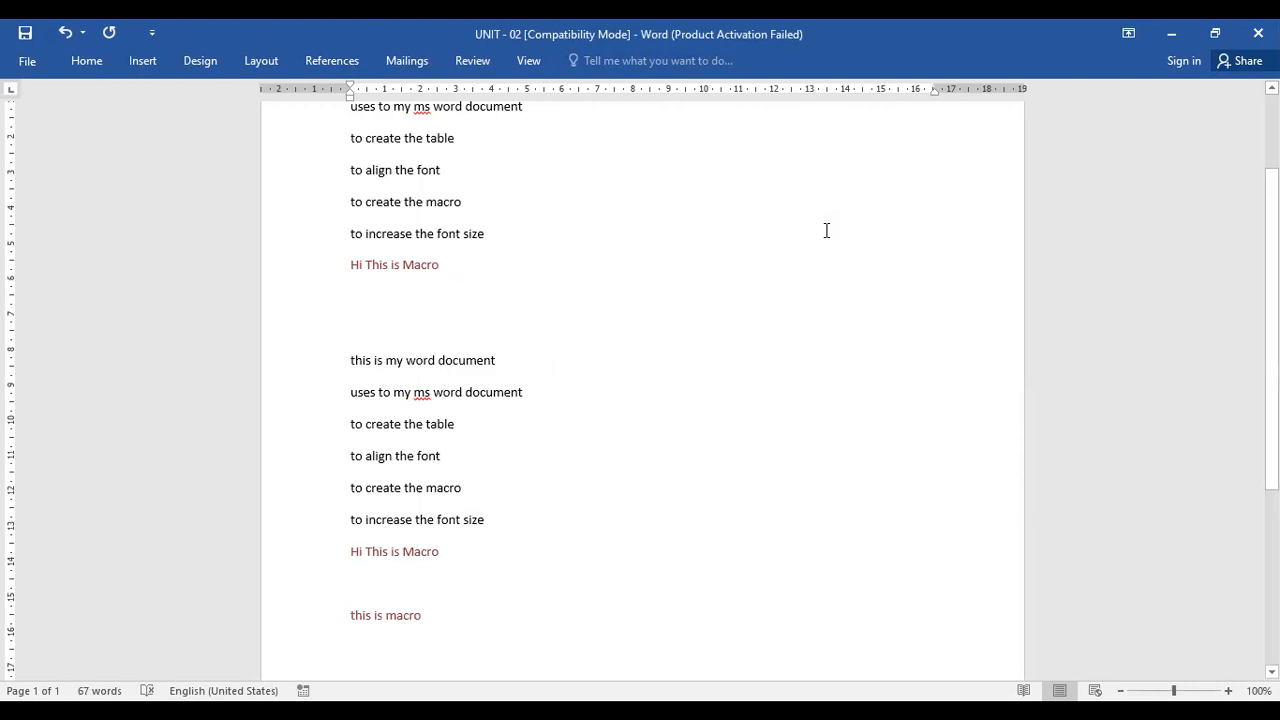
# Open the macros list again and run a recorded macro once more
pyautogui.scroll(3, 440, 251)
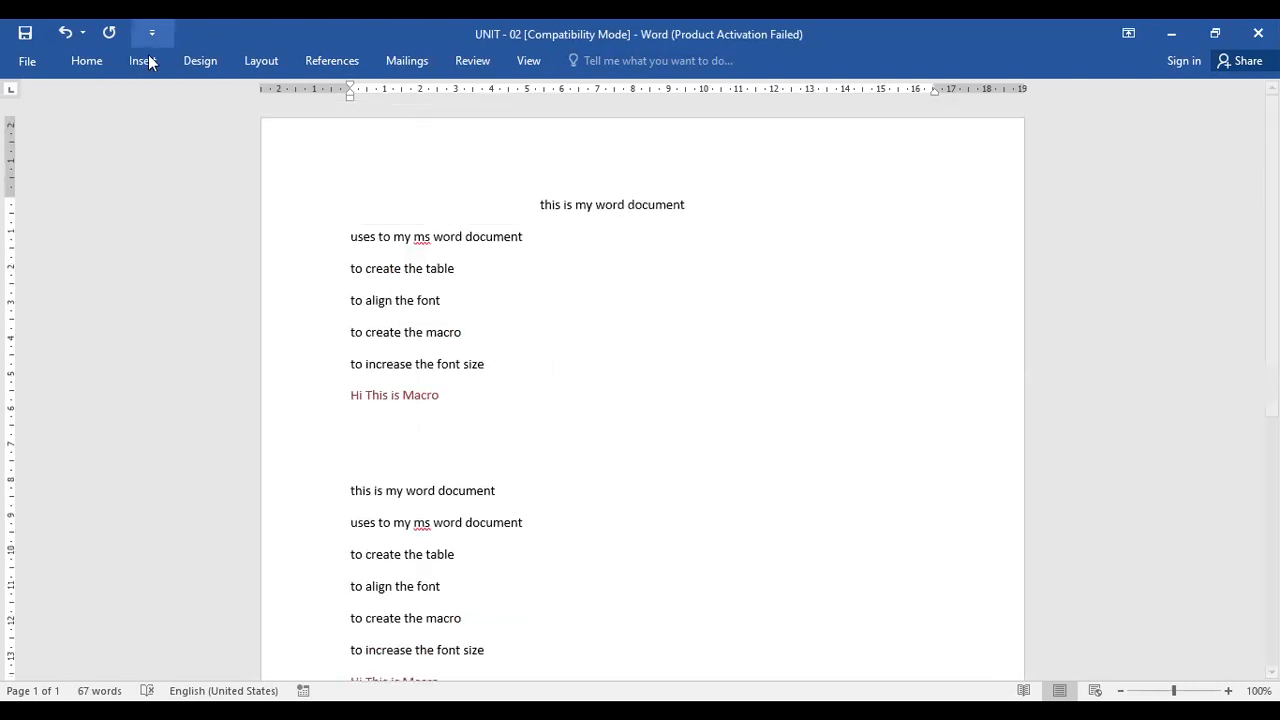
pyautogui.click(88, 62)
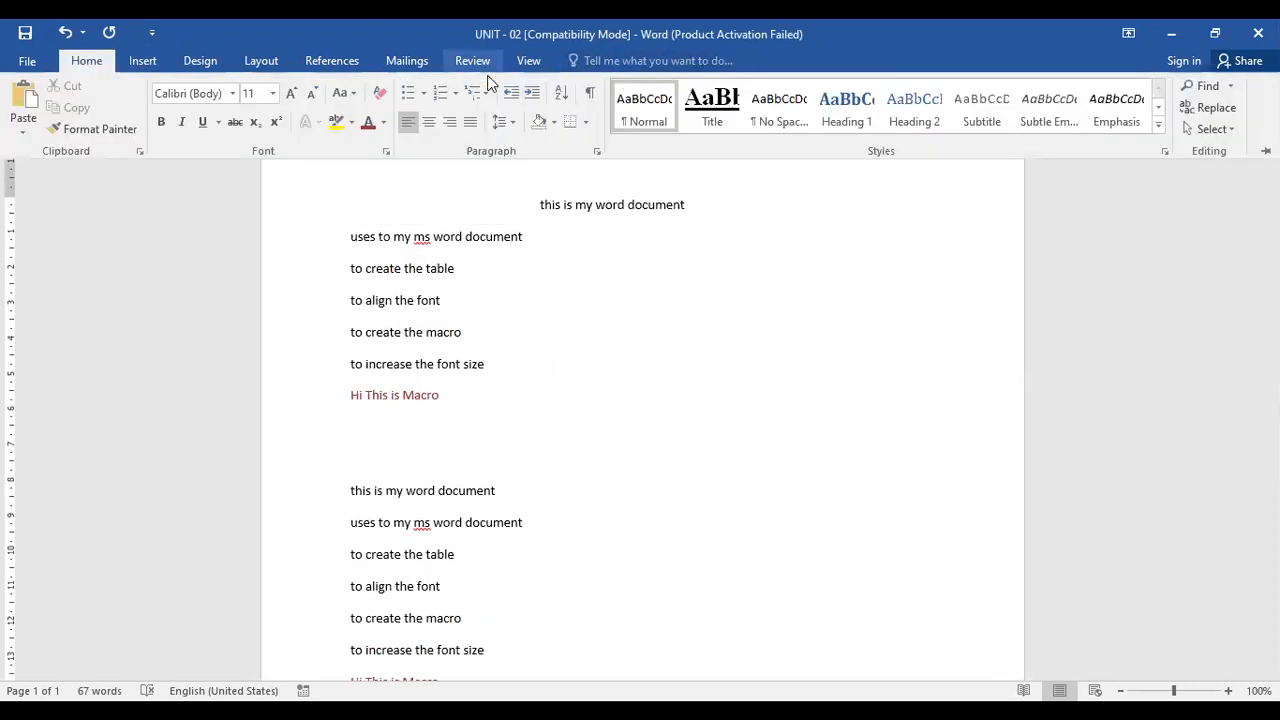
pyautogui.click(530, 61)
pyautogui.click(866, 124)
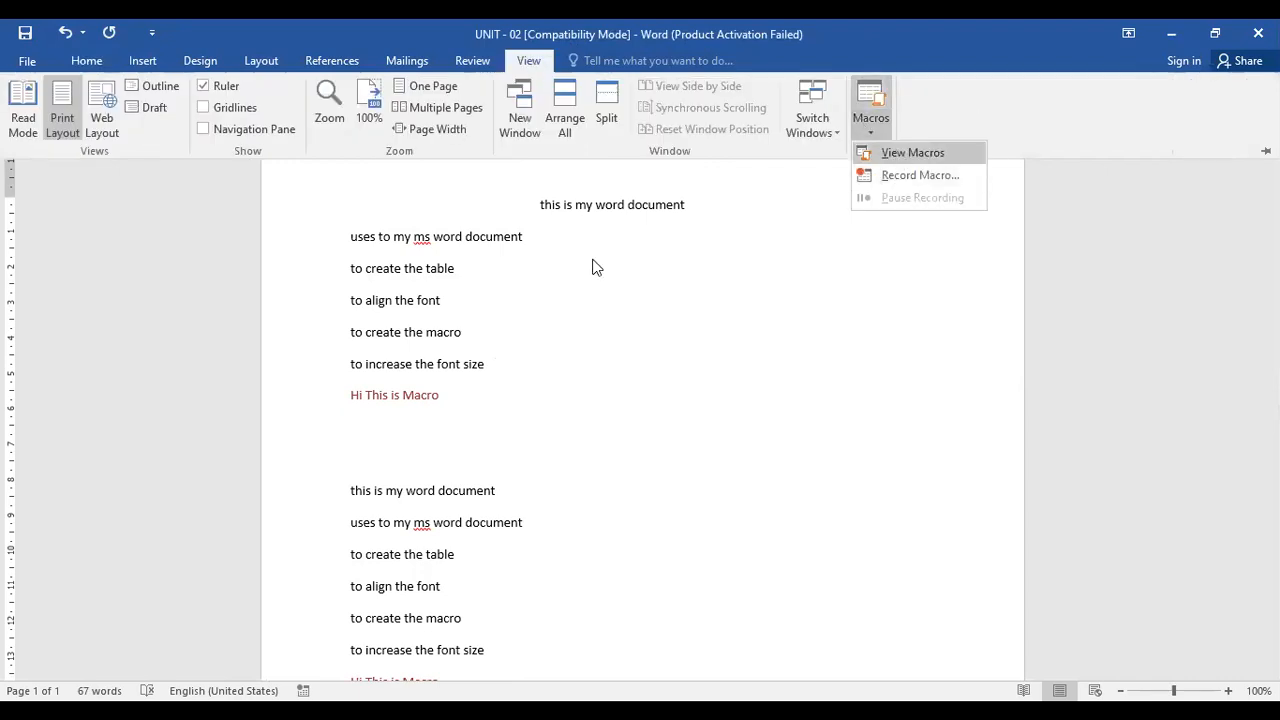
pyautogui.click(830, 235)
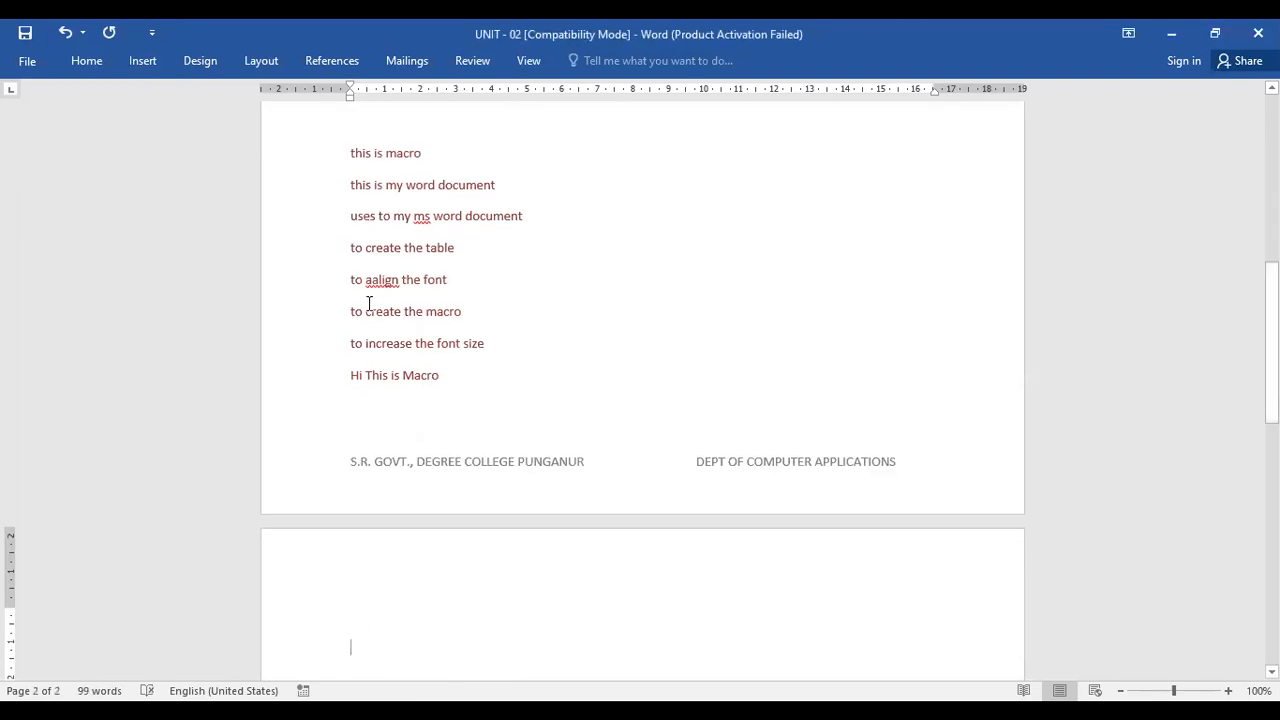
# Scroll through the document to review the text inserted by the macros
pyautogui.scroll(6, 454, 400)
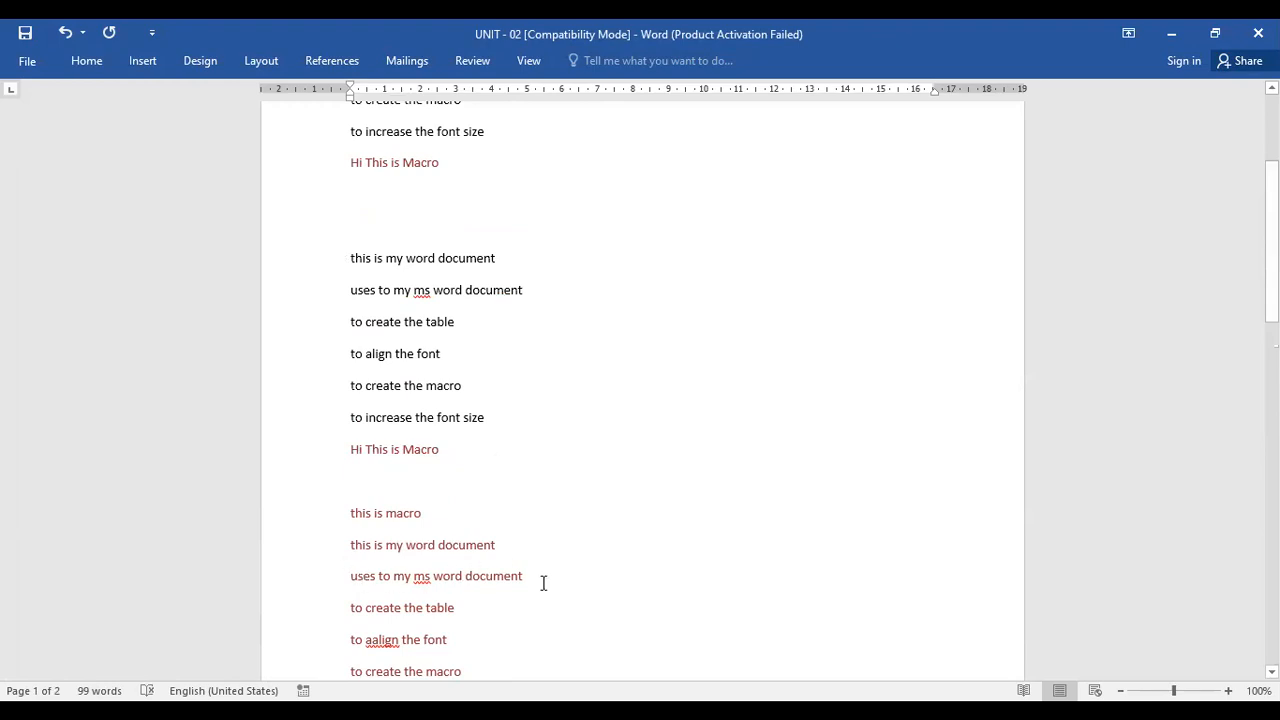
pyautogui.scroll(-3, 557, 574)
pyautogui.scroll(-1, 558, 573)
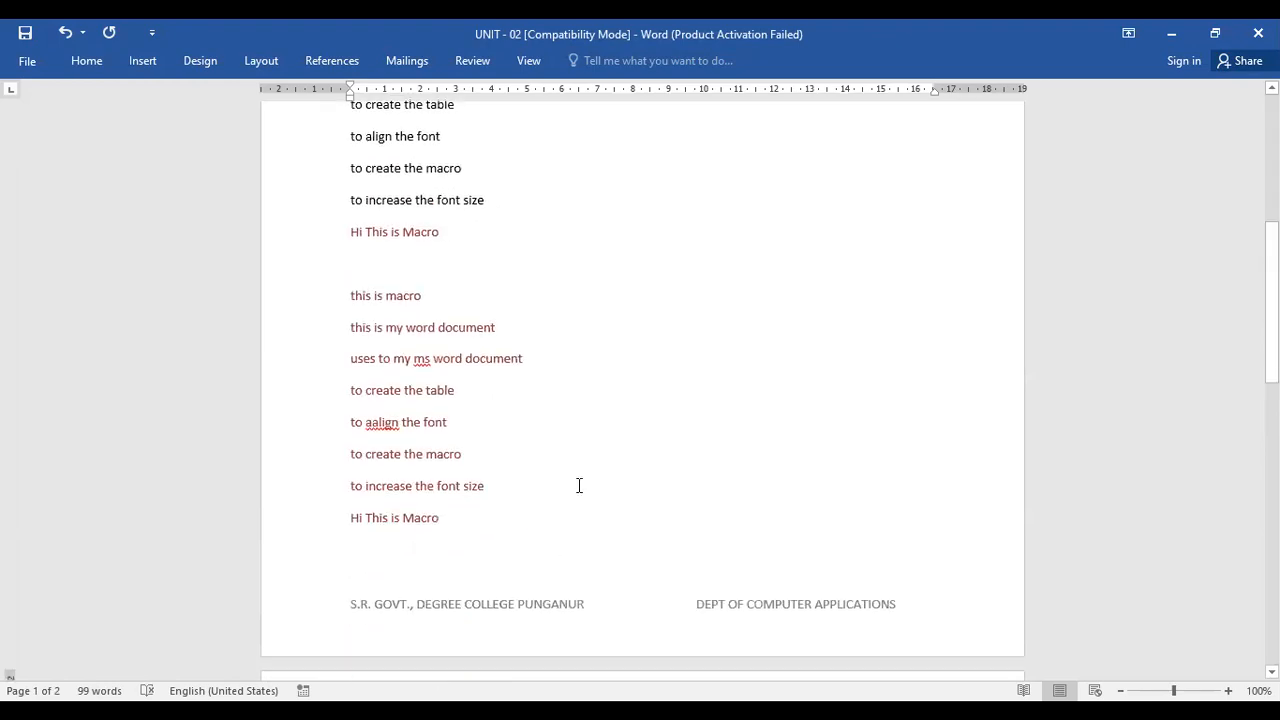
# Clear the whole document and run Macro2 from the macros list
pyautogui.hotkey('ctrl', 'a')
pyautogui.press('Delete')
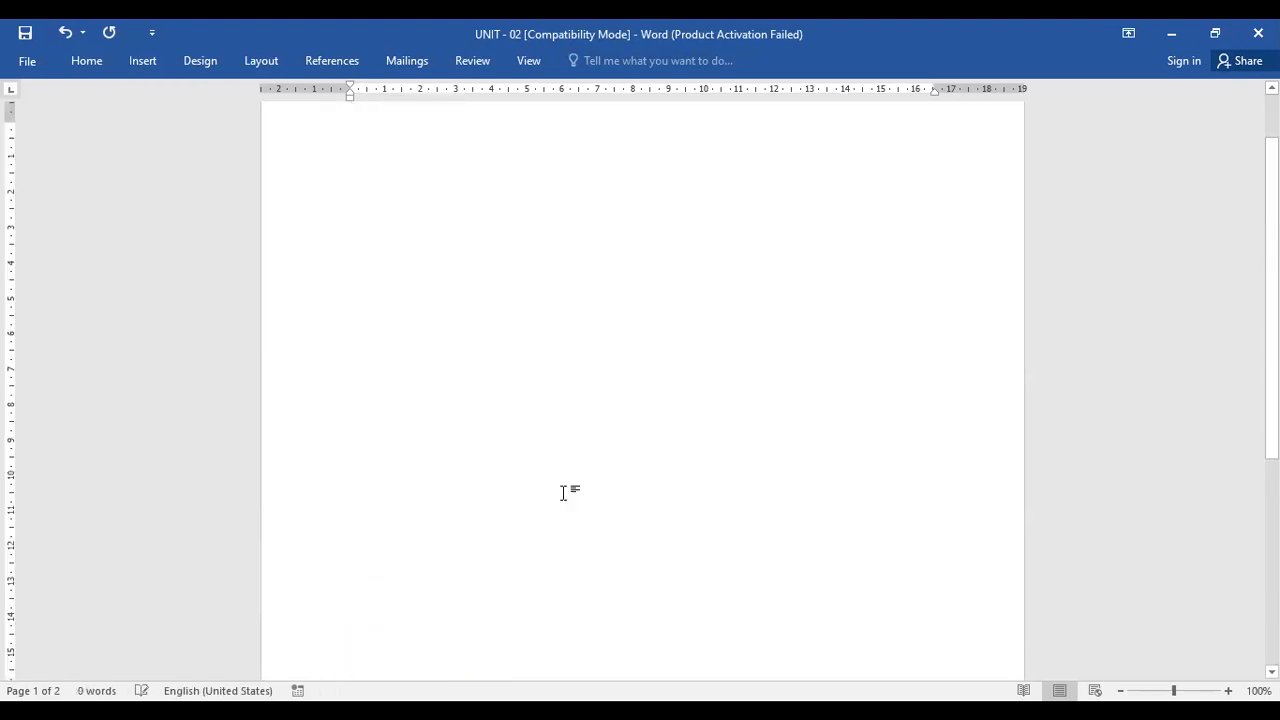
pyautogui.click(530, 61)
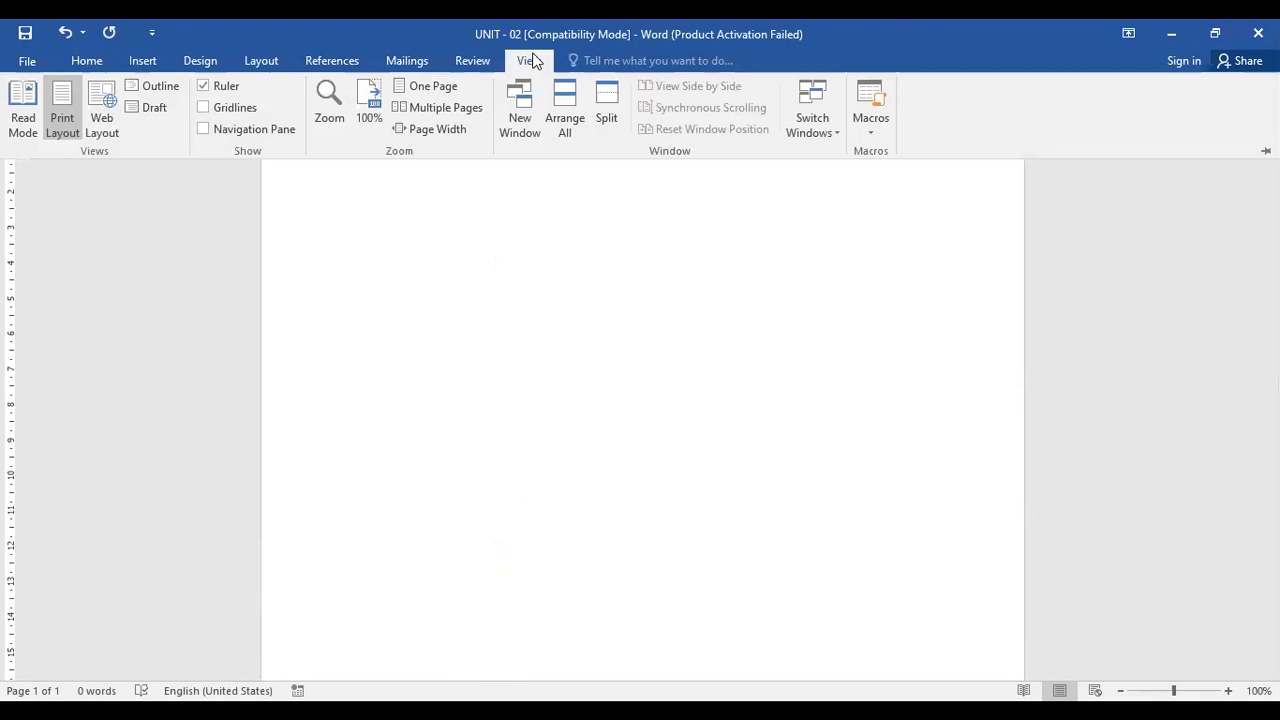
pyautogui.click(864, 136)
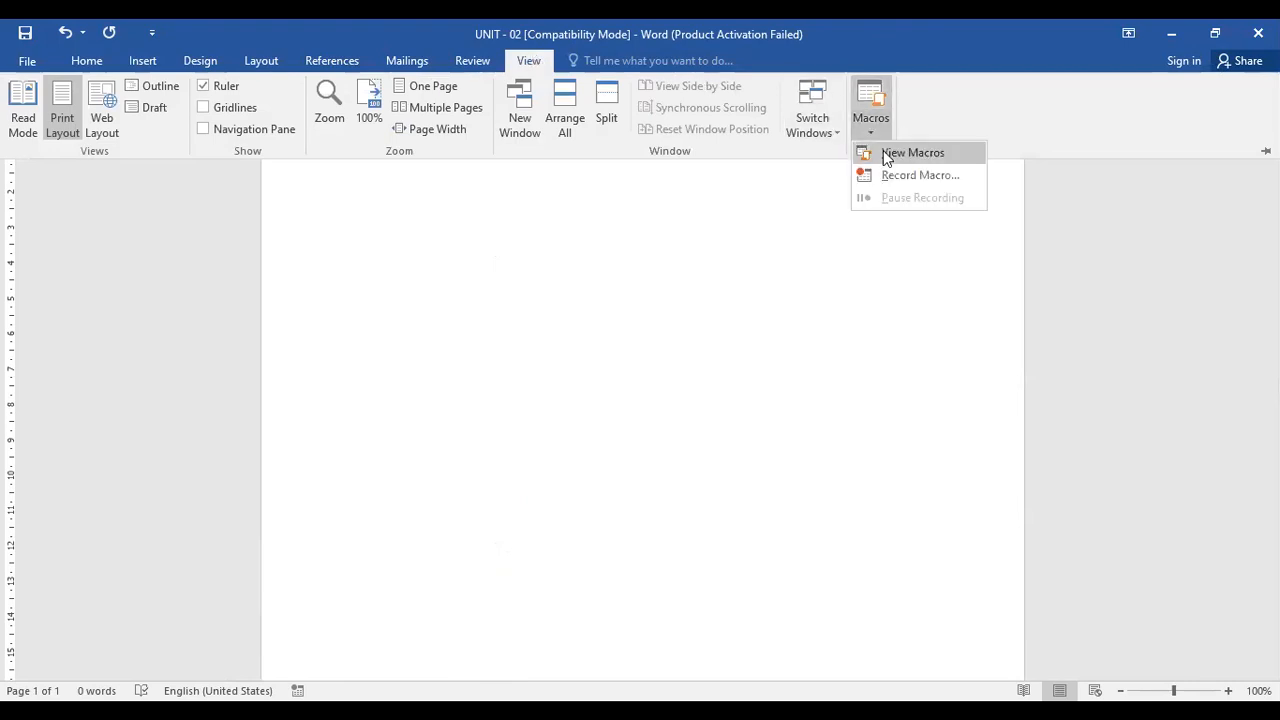
pyautogui.click(886, 156)
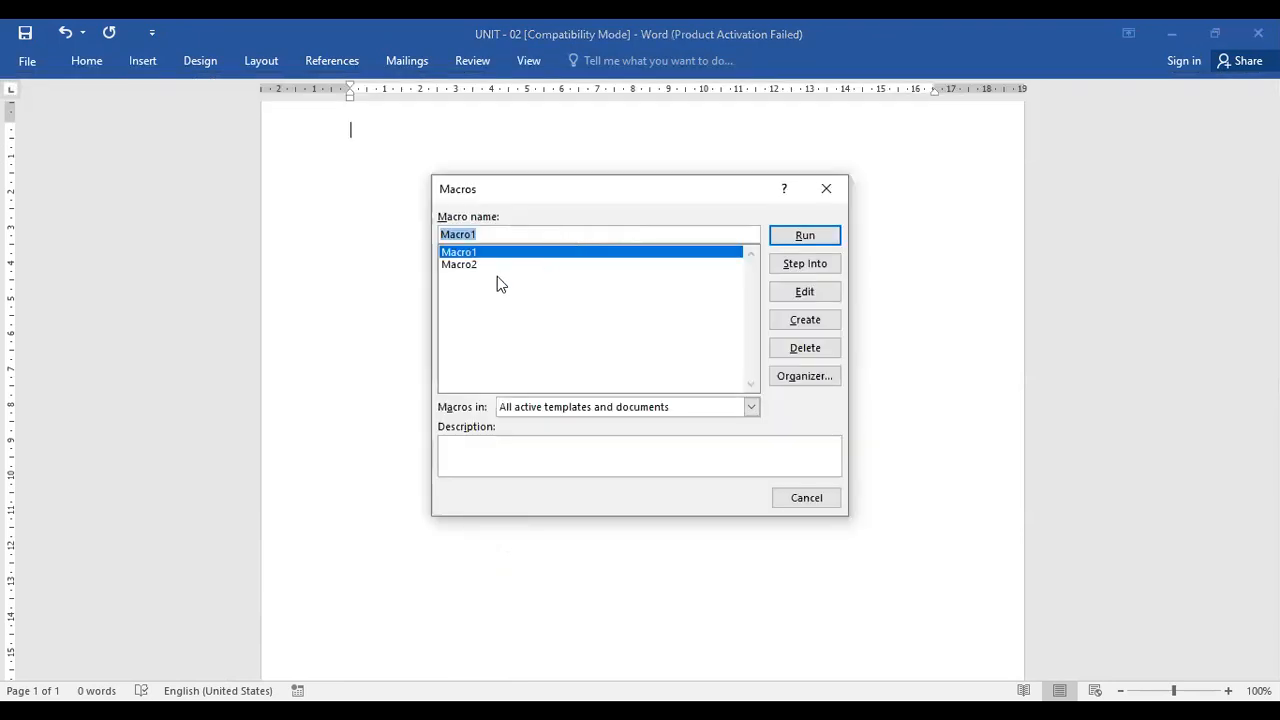
pyautogui.click(486, 266)
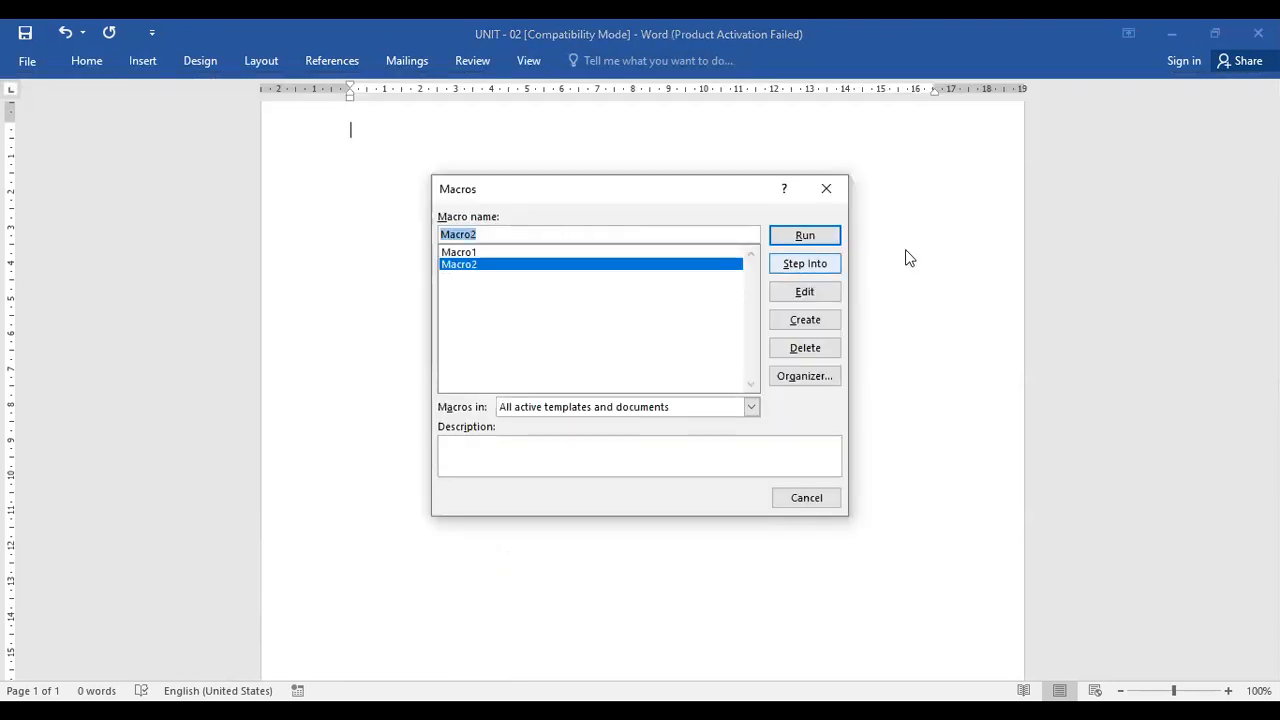
pyautogui.click(808, 240)
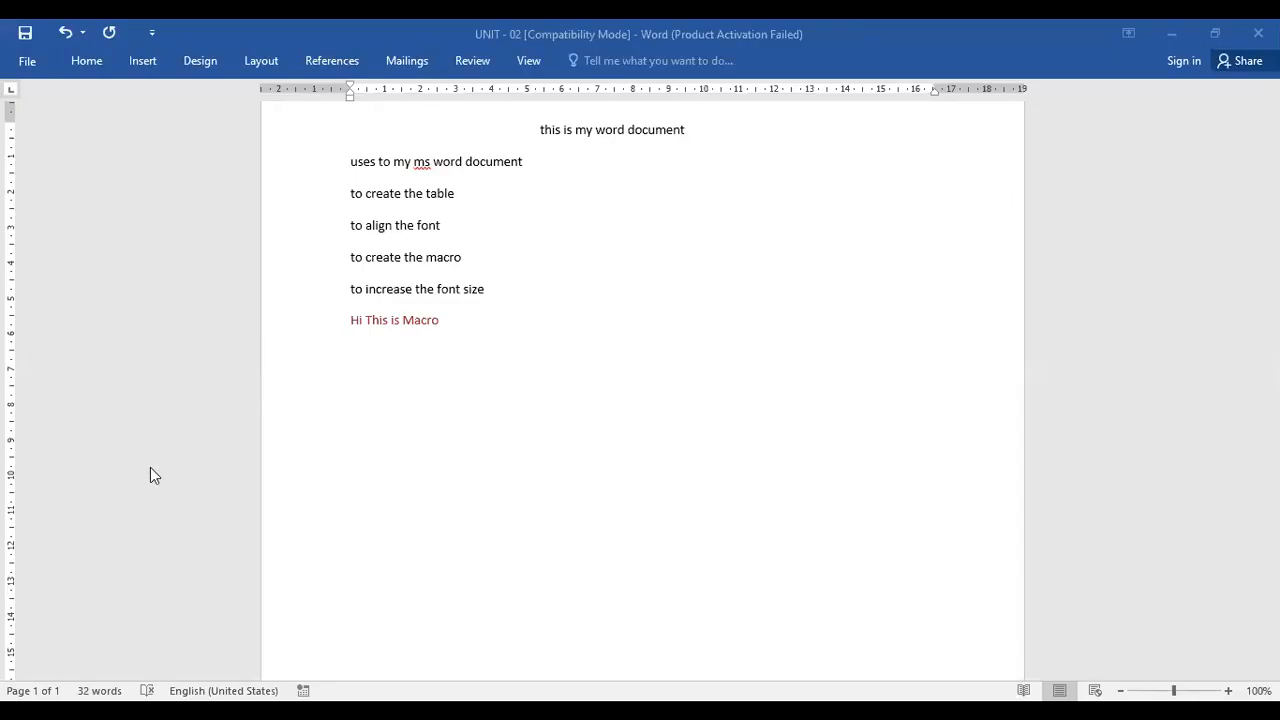
# Delete all the text in the document
pyautogui.click(27, 62)
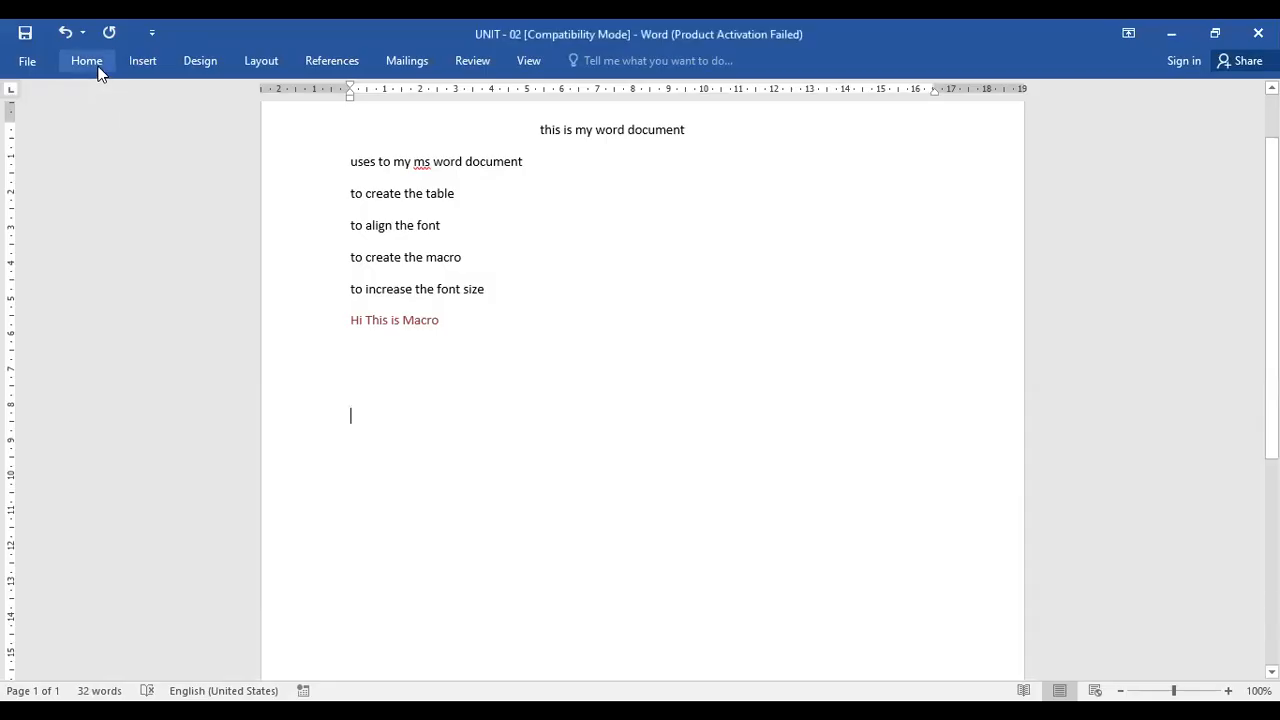
pyautogui.click(98, 67)
pyautogui.hotkey('ctrl', 'a')
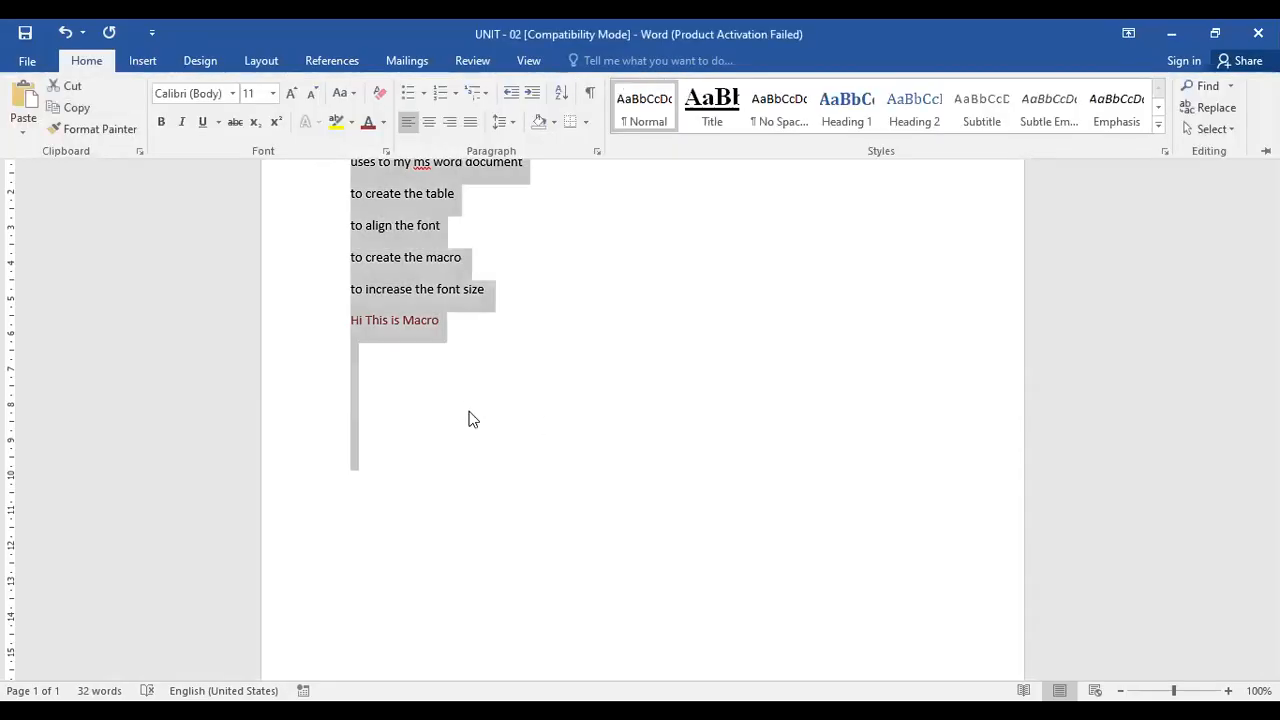
pyautogui.press('Delete')
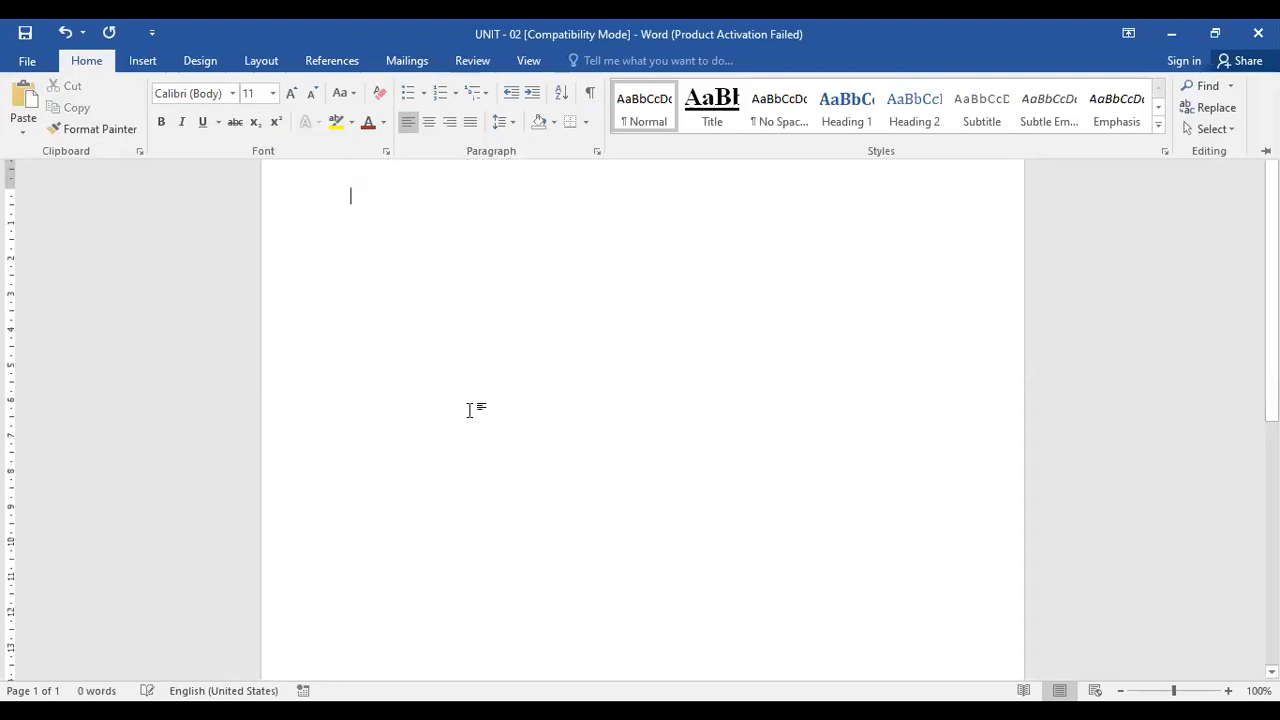
# Draw a smiley face shape in the middle of the page
pyautogui.click(158, 63)
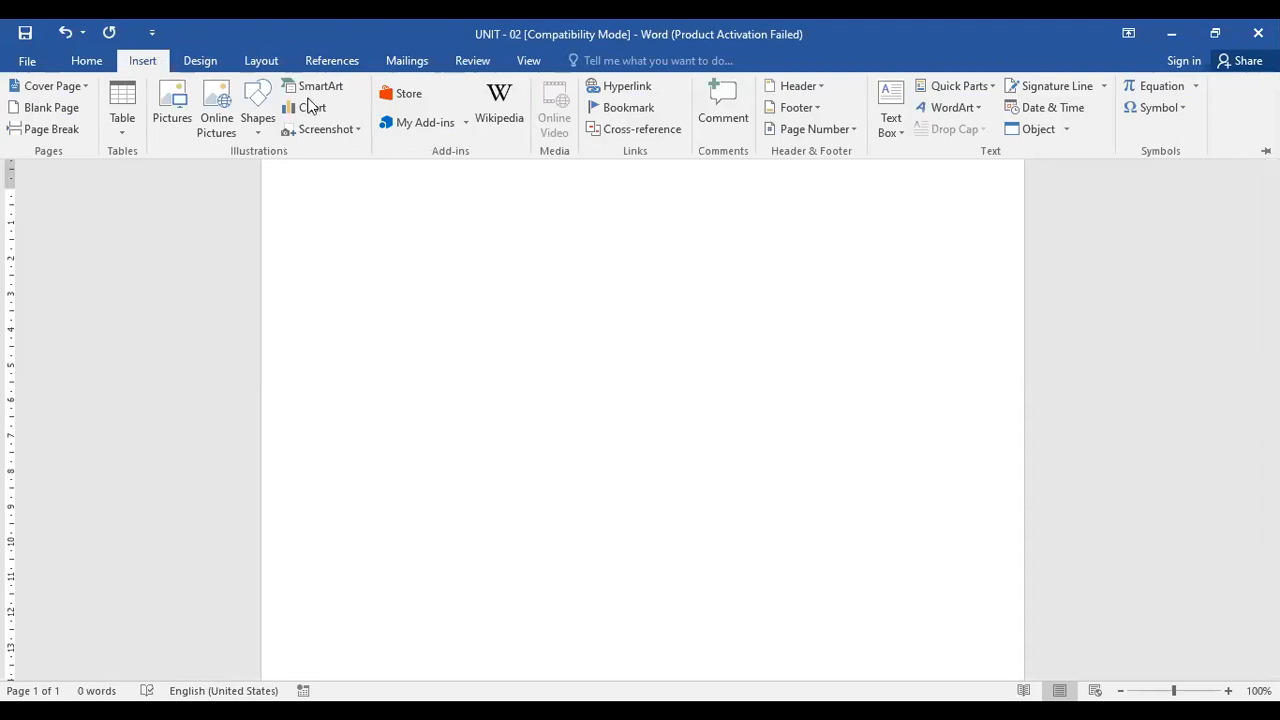
pyautogui.click(257, 120)
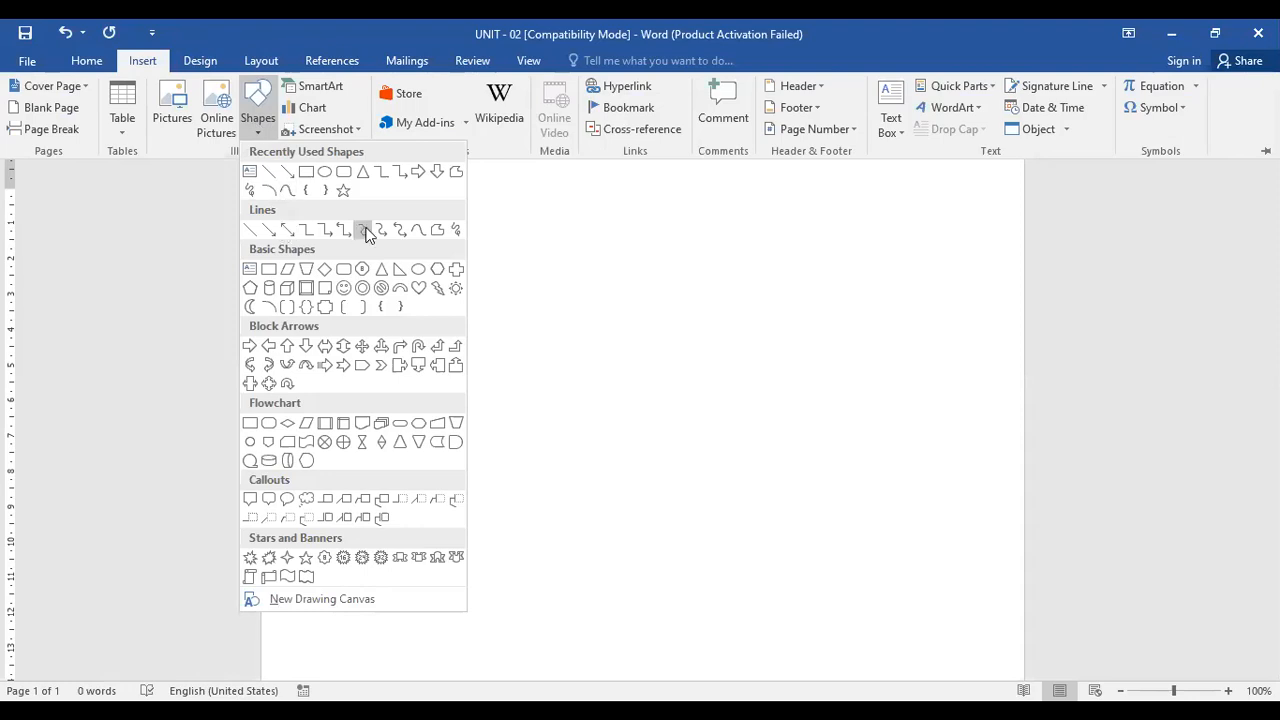
pyautogui.click(343, 288)
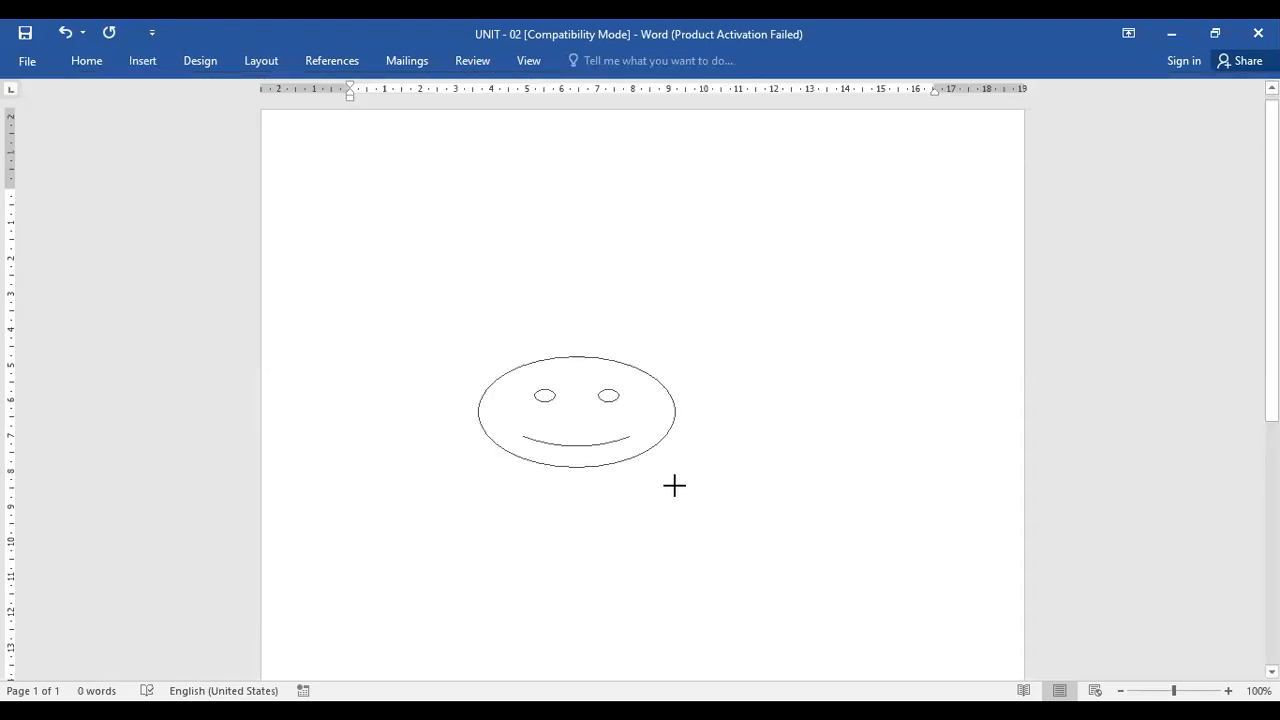
pyautogui.moveTo(674, 486); pyautogui.dragTo(680, 558)
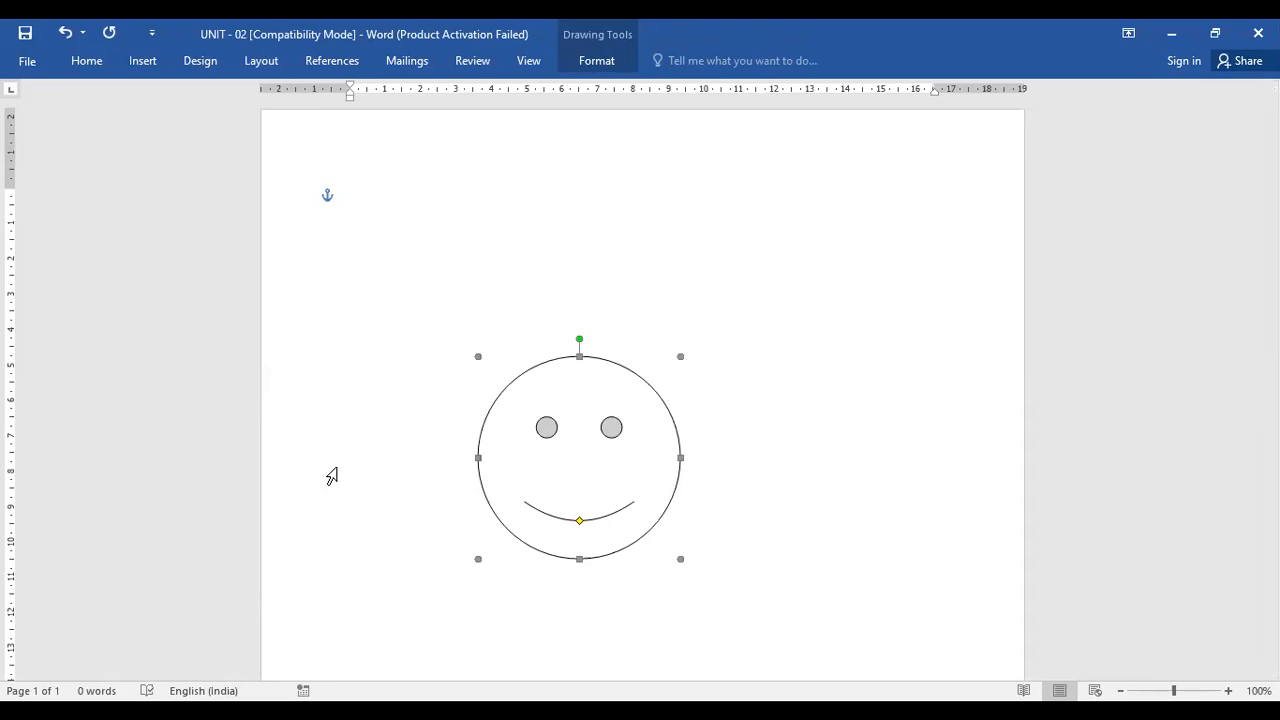
# Draw a No Symbol shape to the upper right of the smiley face
pyautogui.click(143, 61)
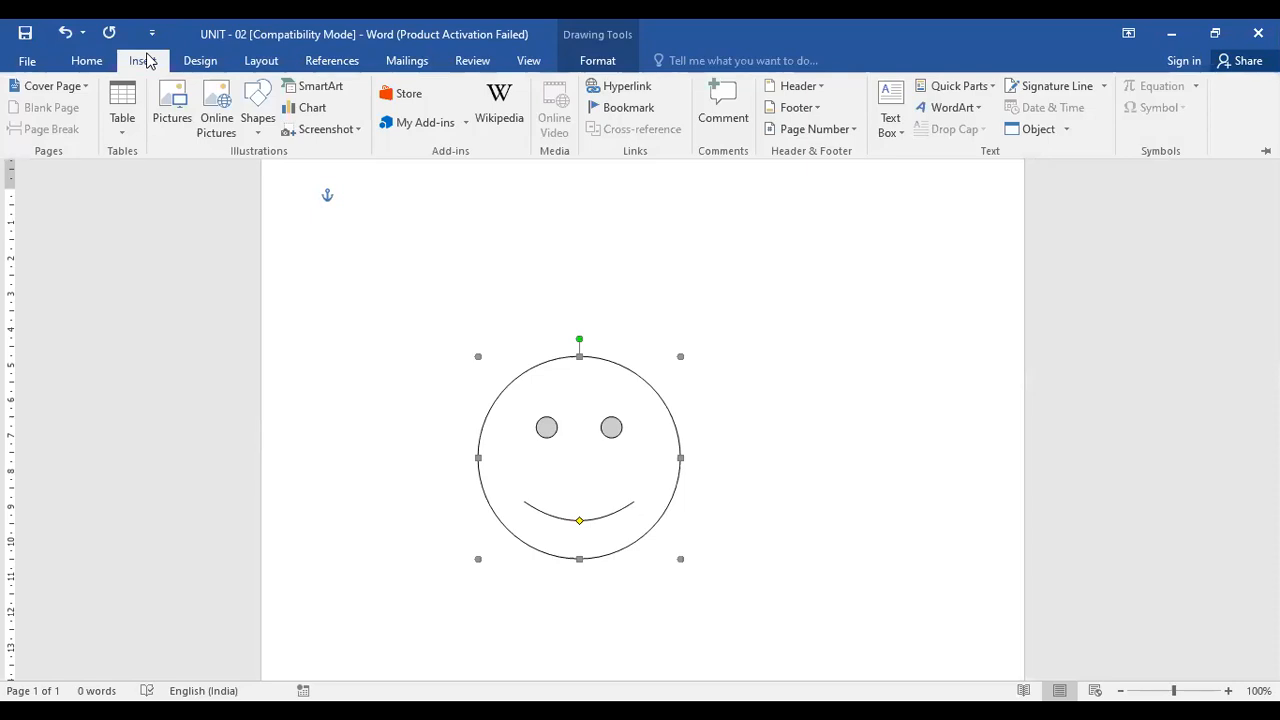
pyautogui.click(258, 103)
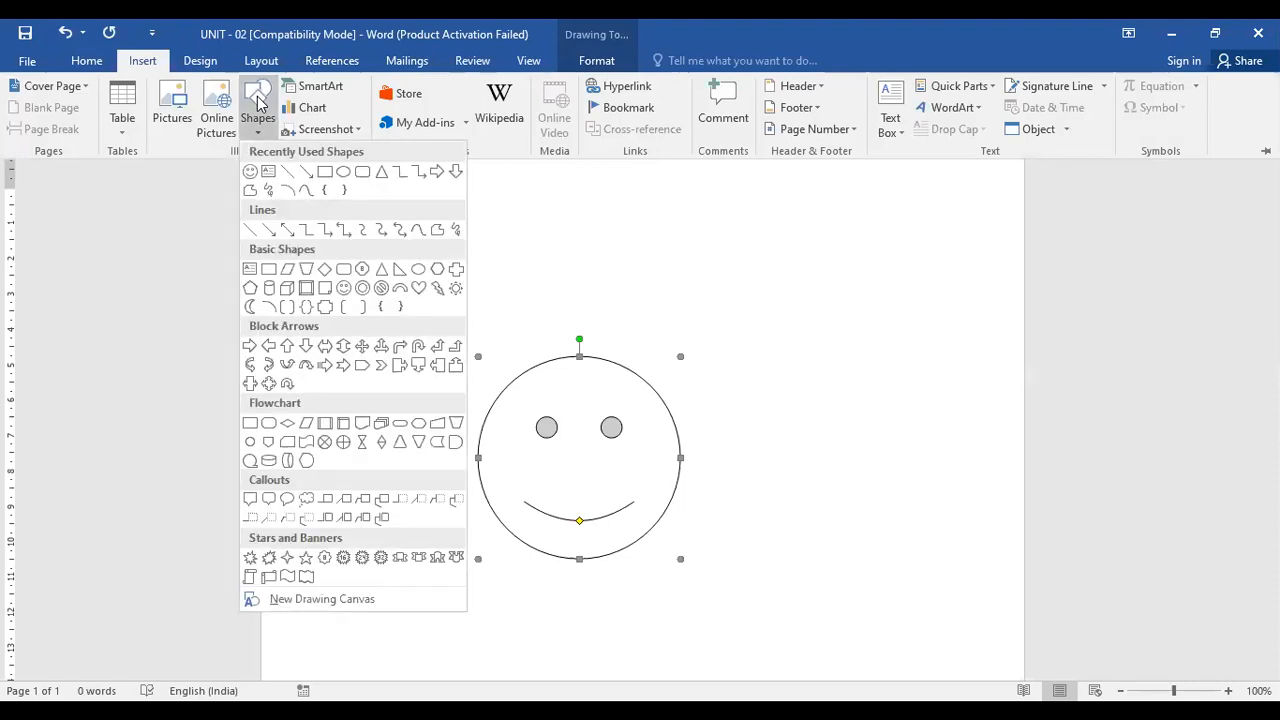
pyautogui.click(381, 289)
pyautogui.moveTo(808, 287); pyautogui.dragTo(969, 430)
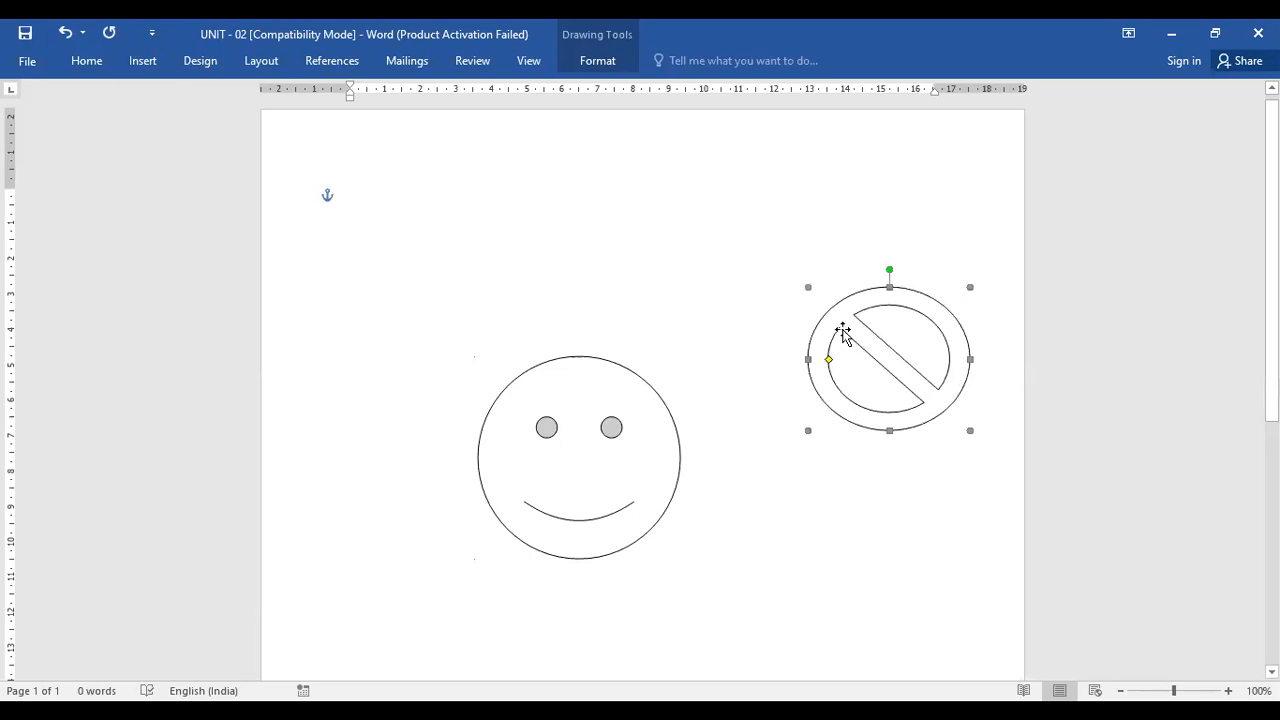
# Draw a text box inside the No Symbol and enter the text No Entry
pyautogui.click(142, 61)
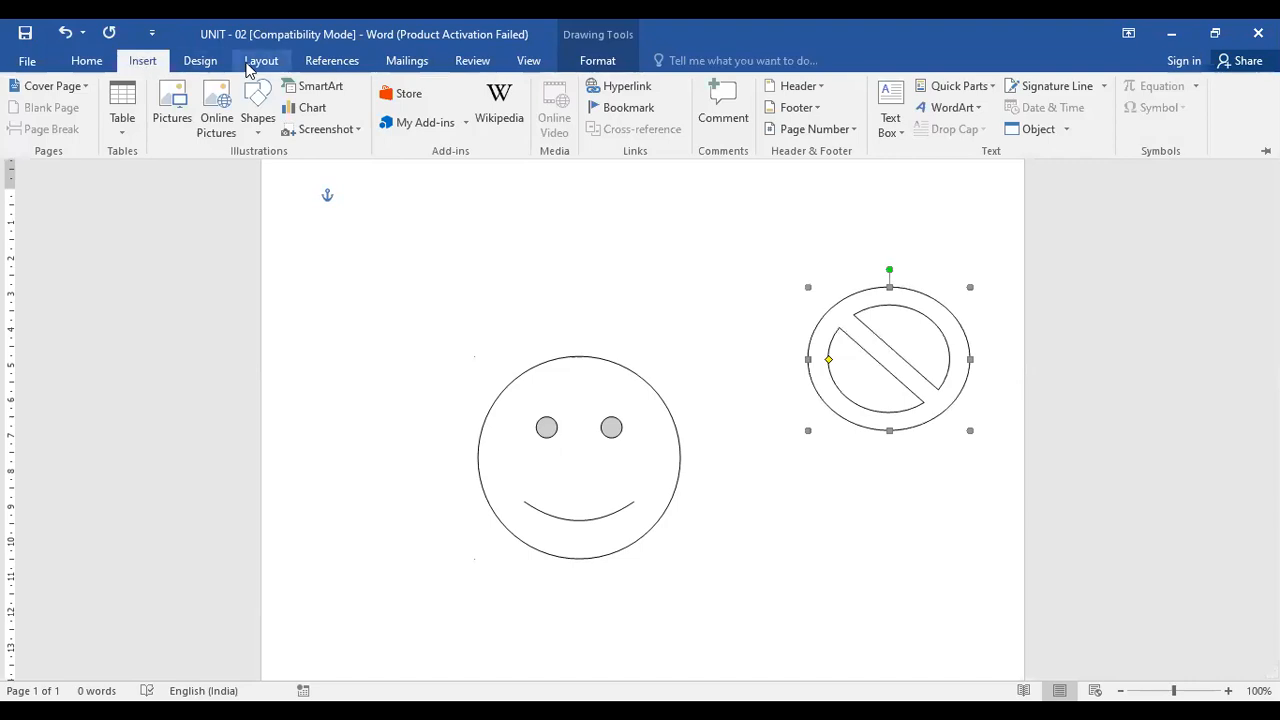
pyautogui.click(258, 125)
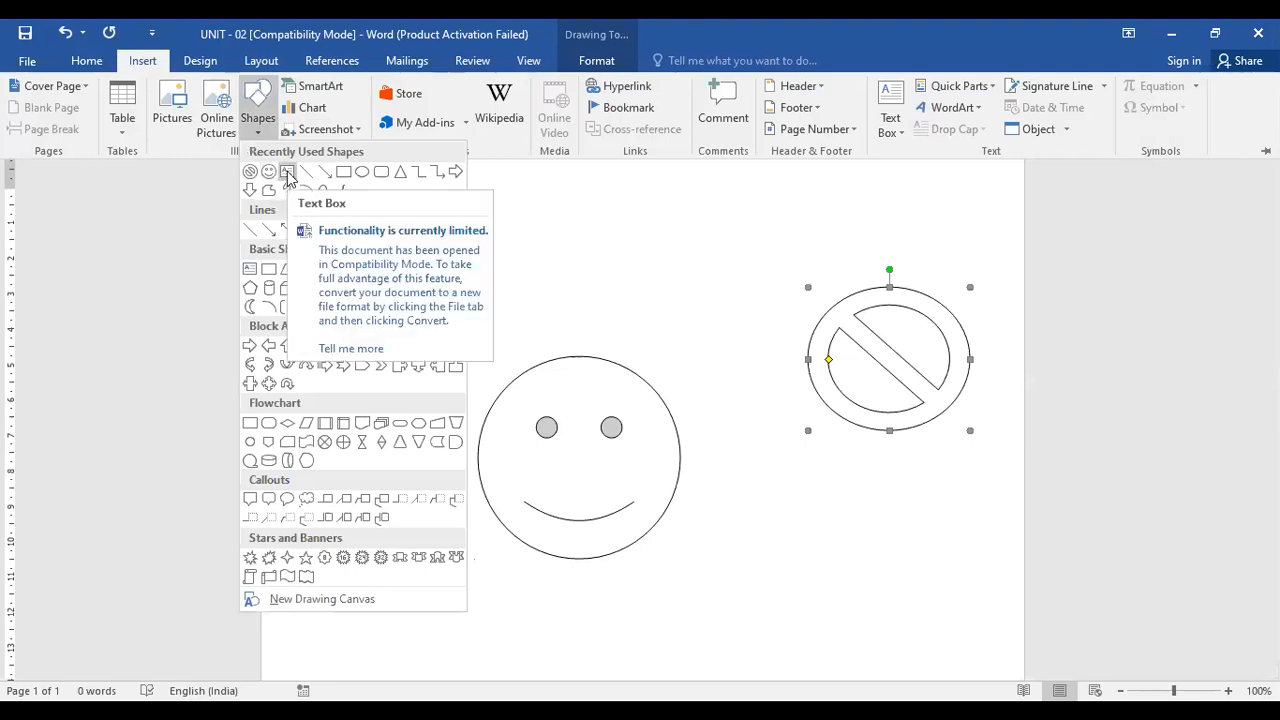
pyautogui.click(287, 172)
pyautogui.moveTo(846, 333); pyautogui.dragTo(937, 389)
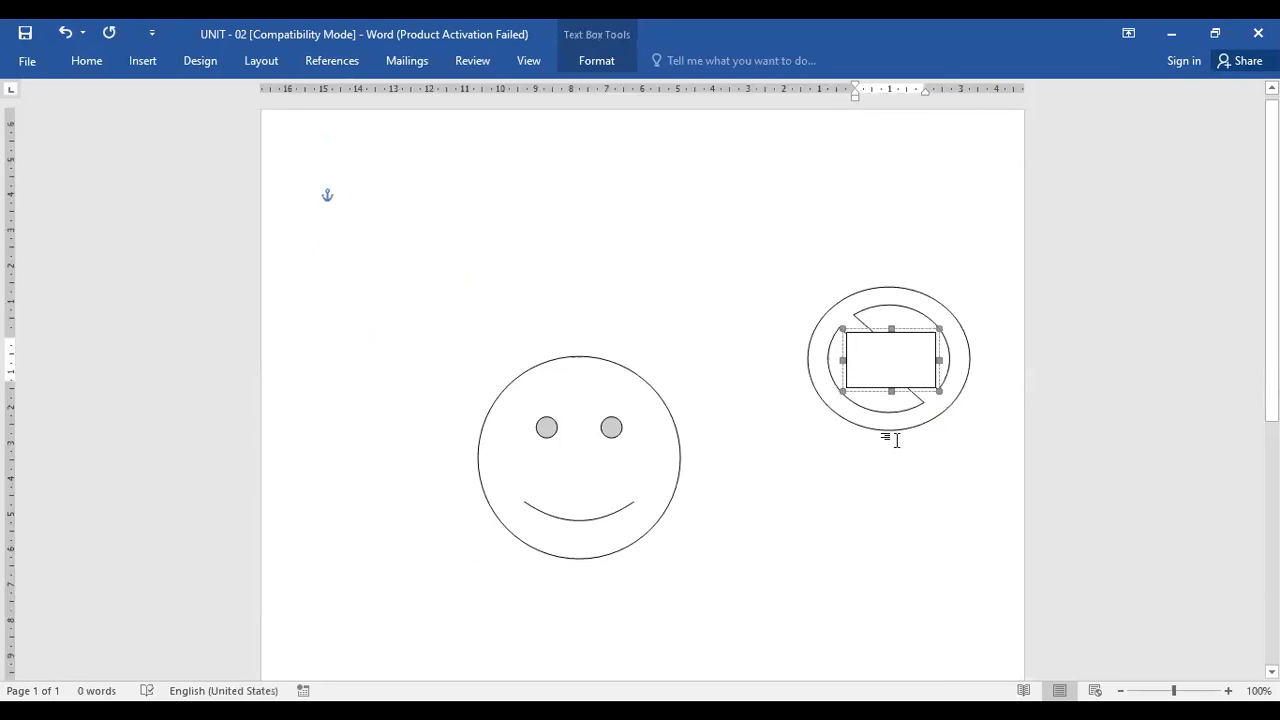
pyautogui.write('no')
pyautogui.press('BackSpace')
pyautogui.press('BackSpace')
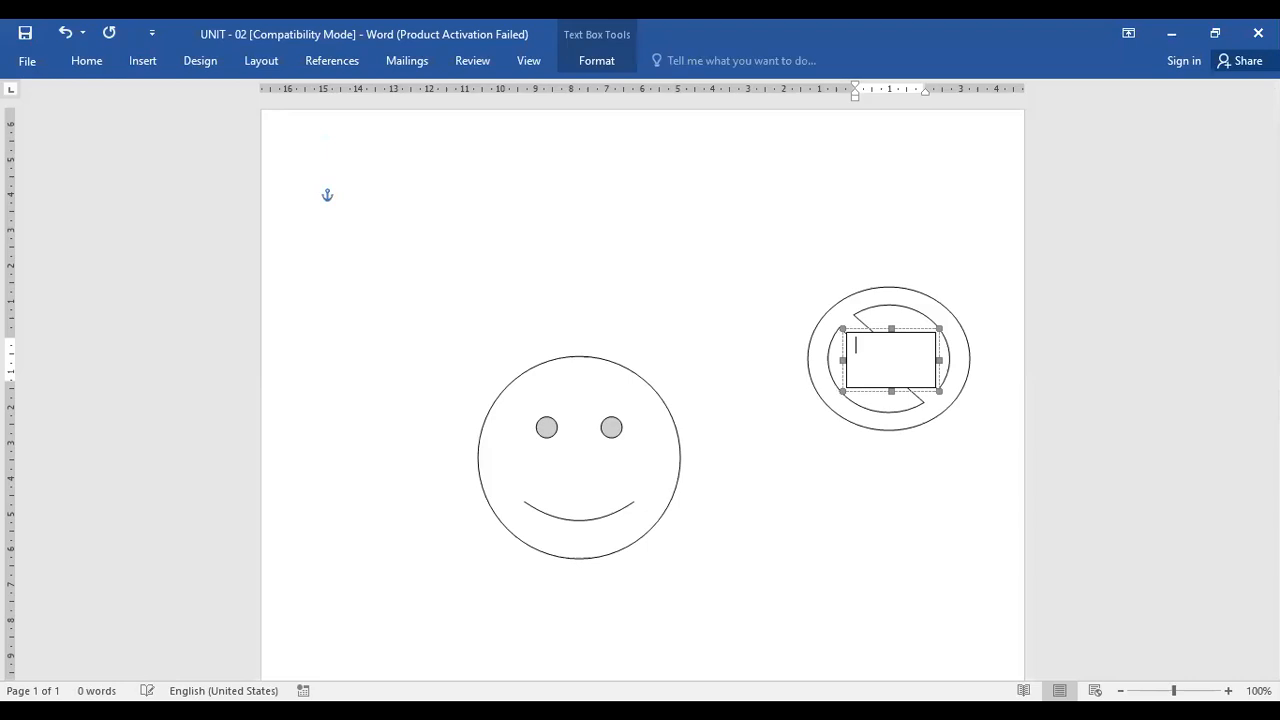
pyautogui.write('No Entry')
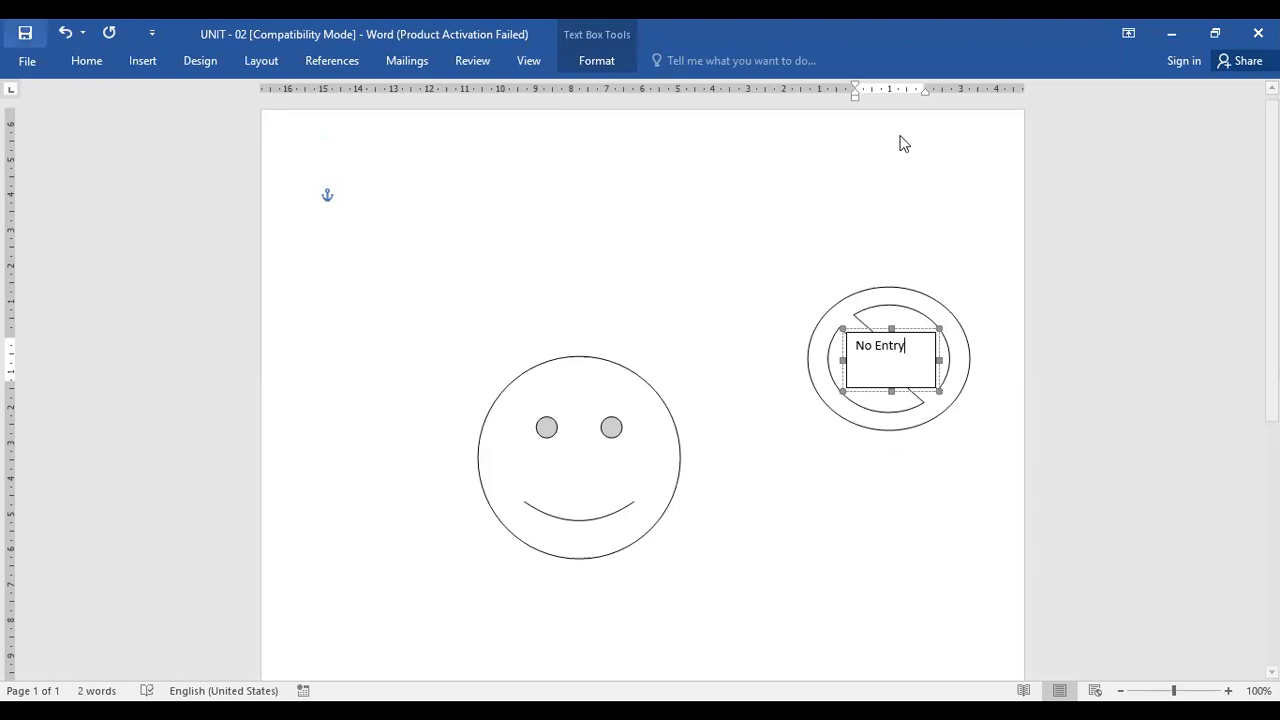
# Select the No Entry text and apply a dark red font color
pyautogui.click(86, 60)
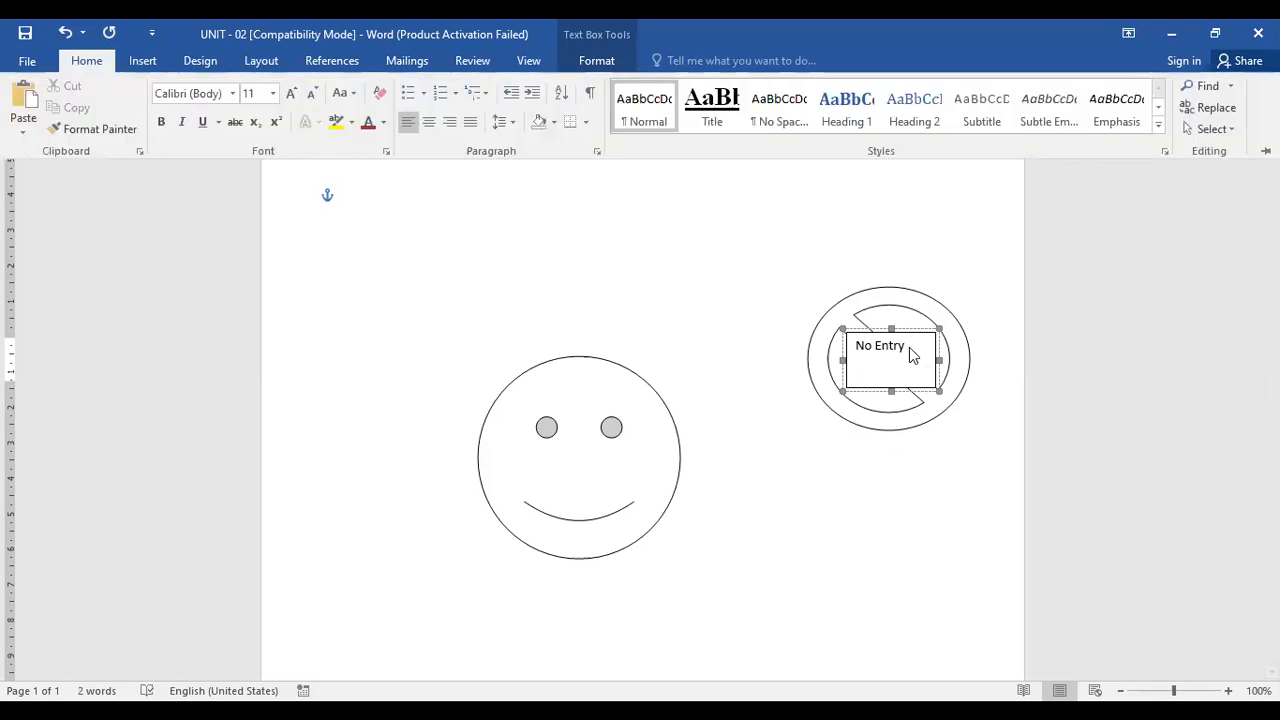
pyautogui.click(860, 347)
pyautogui.moveTo(858, 345); pyautogui.dragTo(926, 358)
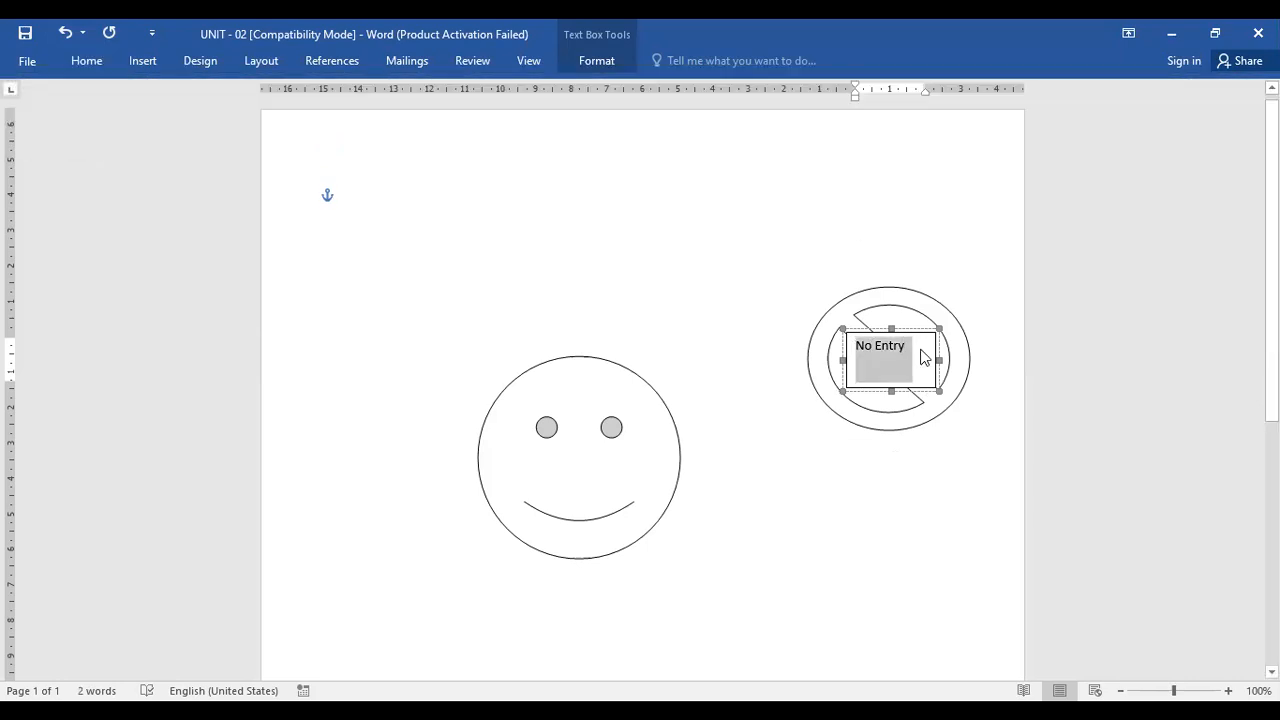
pyautogui.click(87, 60)
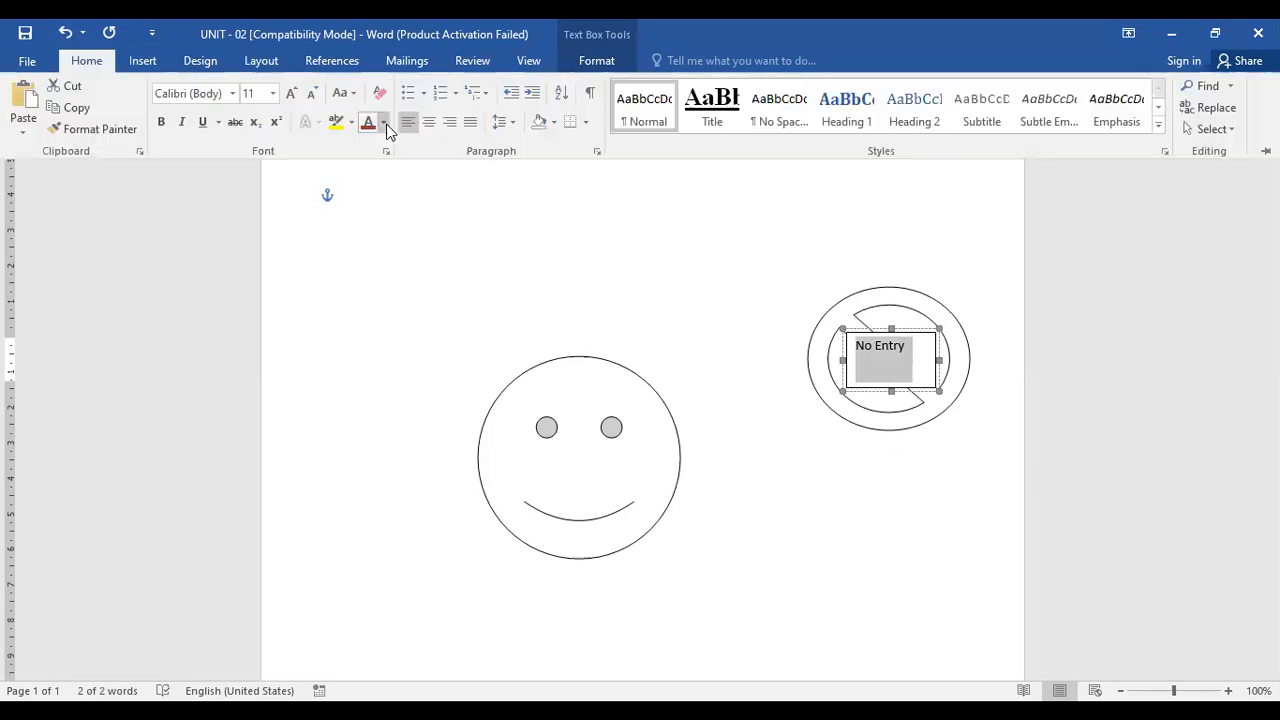
pyautogui.click(368, 122)
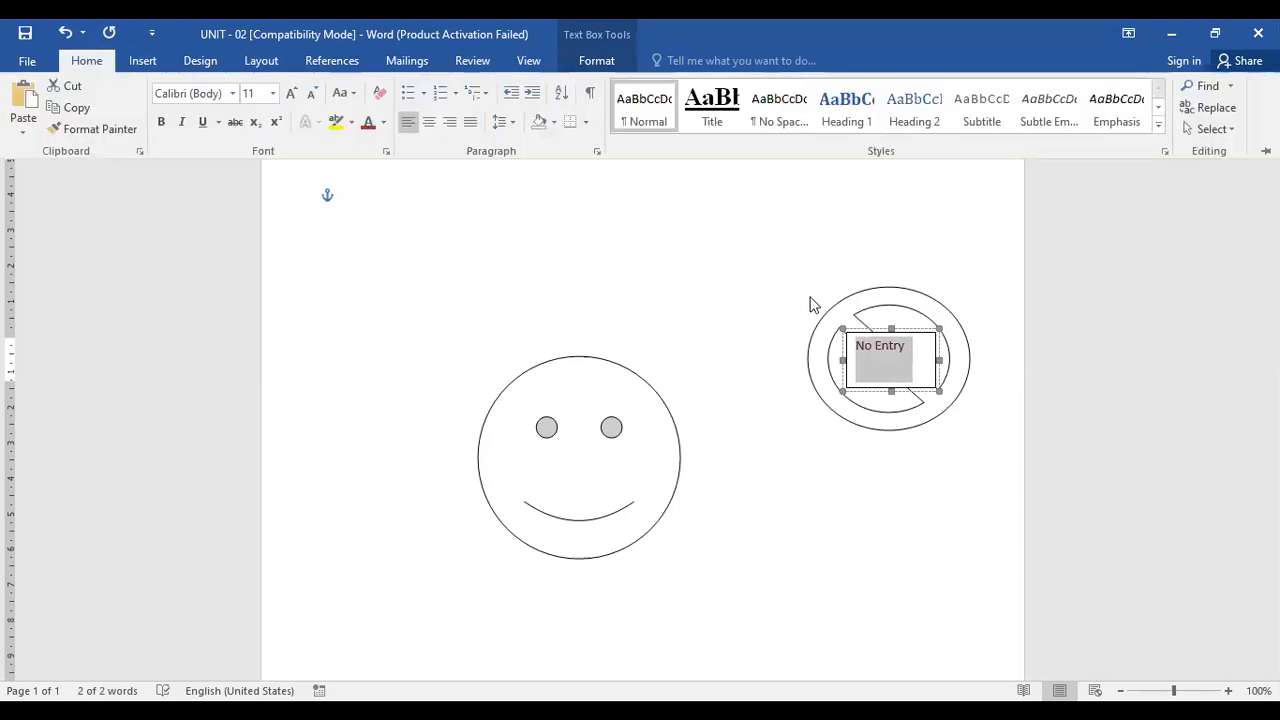
pyautogui.click(881, 451)
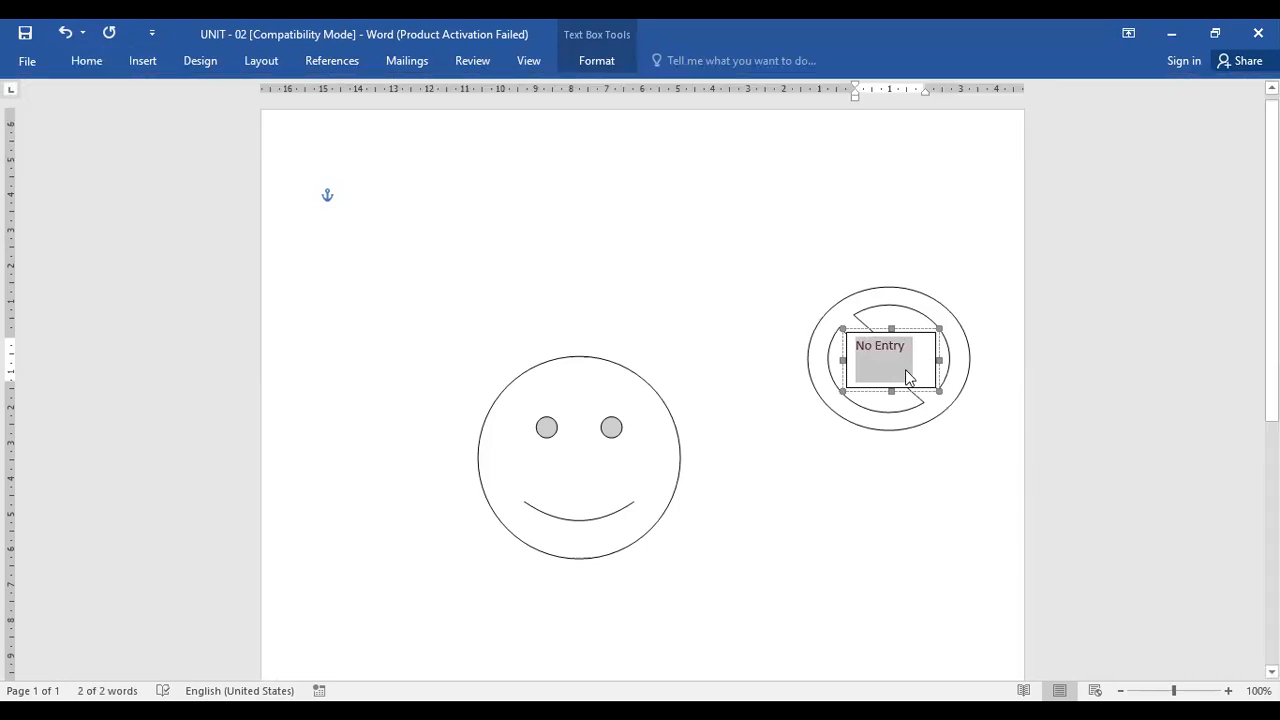
# Enlarge the No Entry text's font size twice and make it bold
pyautogui.hotkey('ctrl', 'shift', '.')
pyautogui.hotkey('ctrl', 'shift', '.')
pyautogui.hotkey('ctrl', 'b')
pyautogui.click(840, 268)
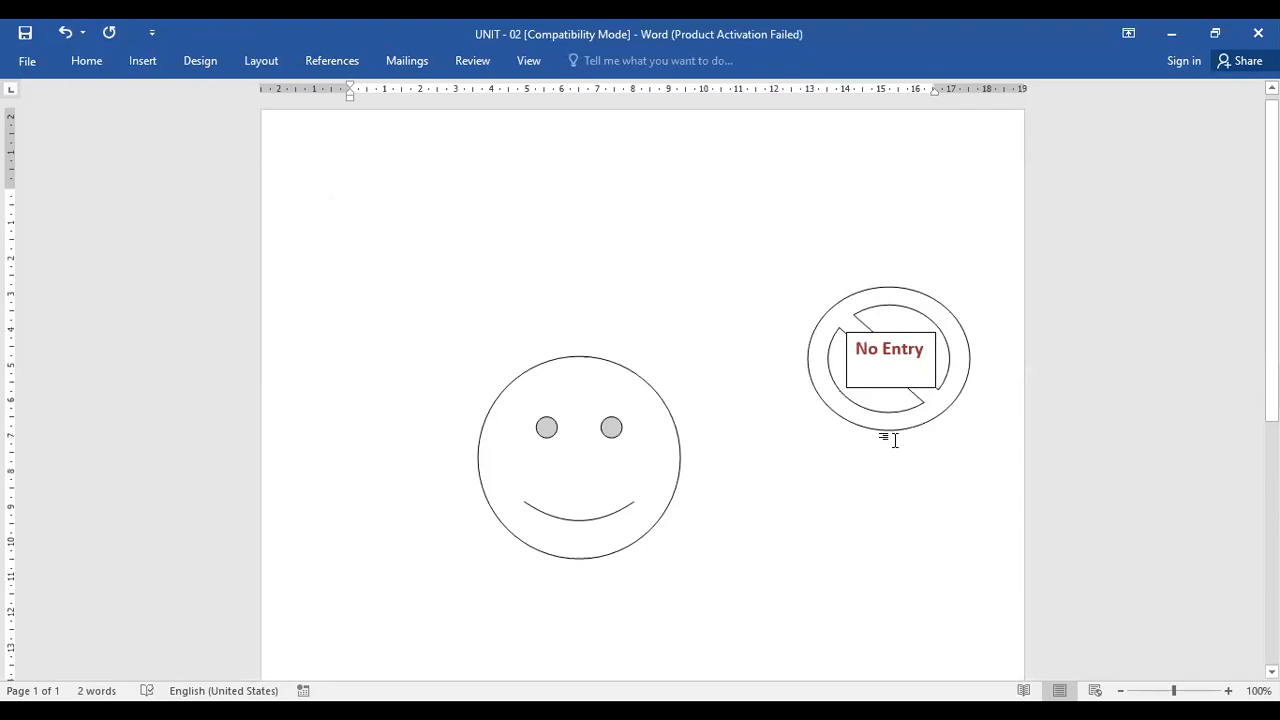
# Reduce the text box's height to fit the text and move it down within the symbol
pyautogui.click(857, 386)
pyautogui.moveTo(934, 388); pyautogui.dragTo(934, 366)
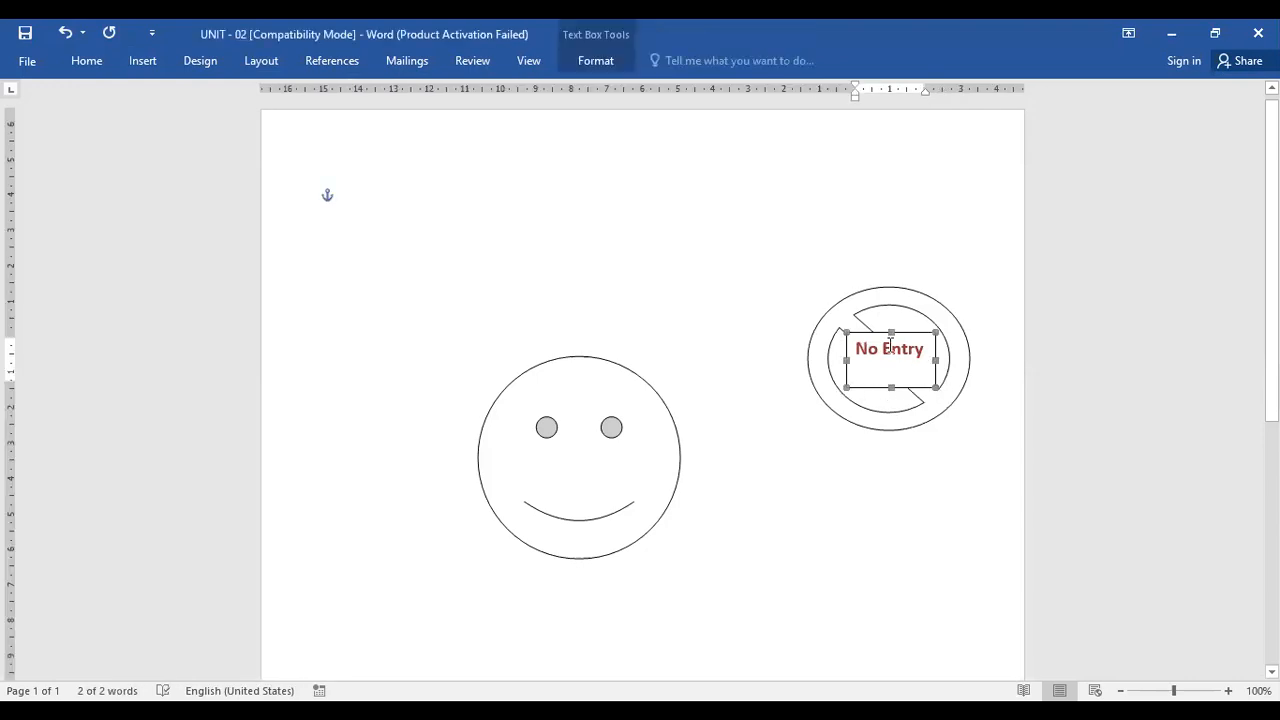
pyautogui.click(936, 474)
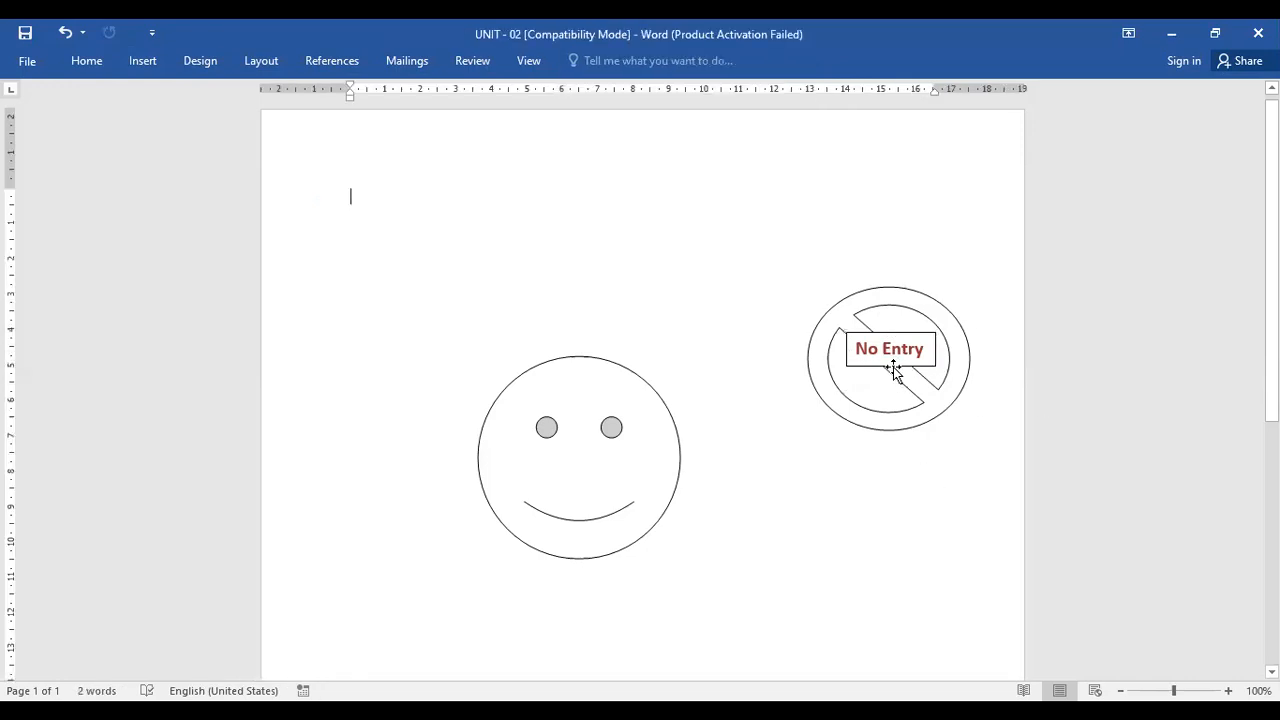
pyautogui.moveTo(893, 368); pyautogui.dragTo(882, 382)
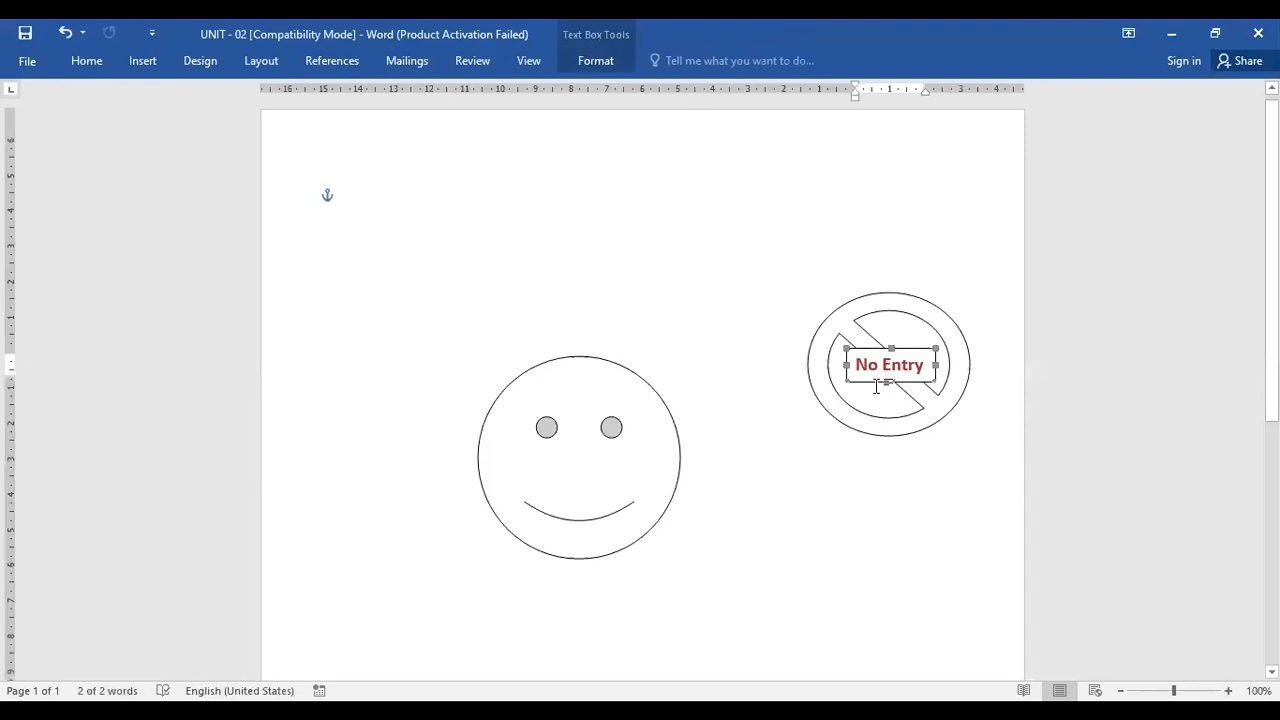
# Remove the text highlight color from the No Entry text
pyautogui.click(88, 62)
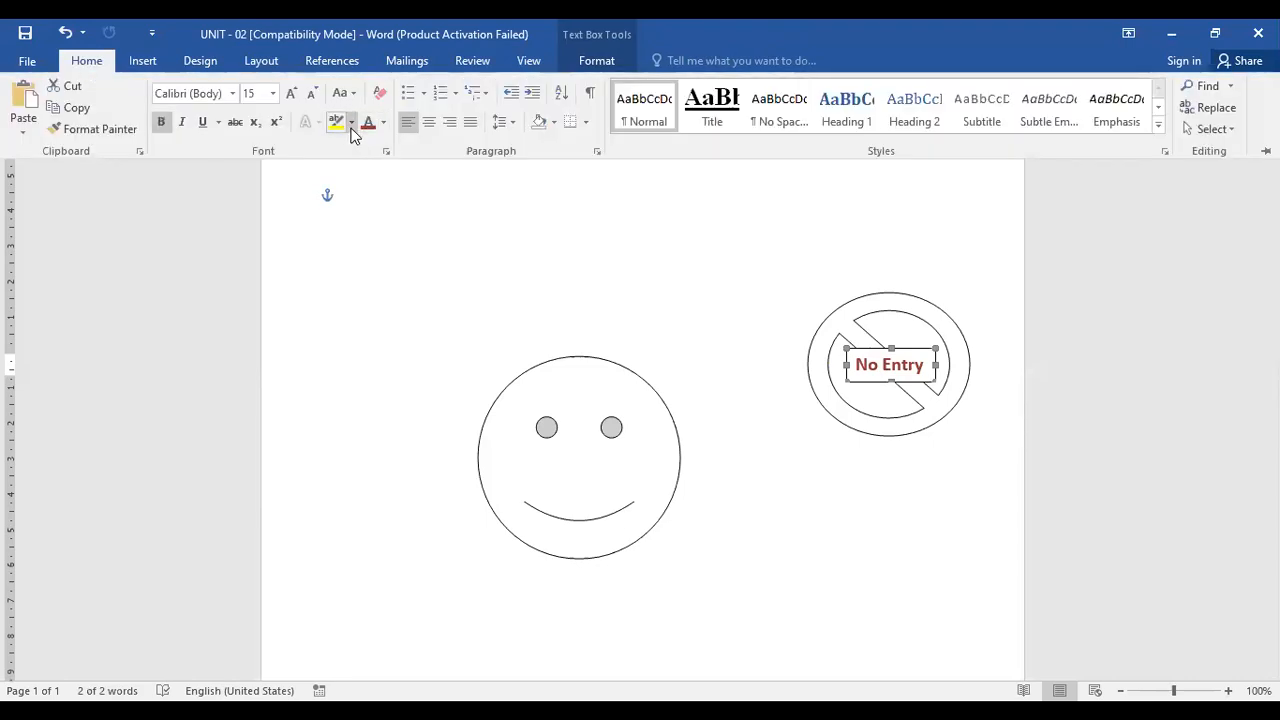
pyautogui.click(352, 122)
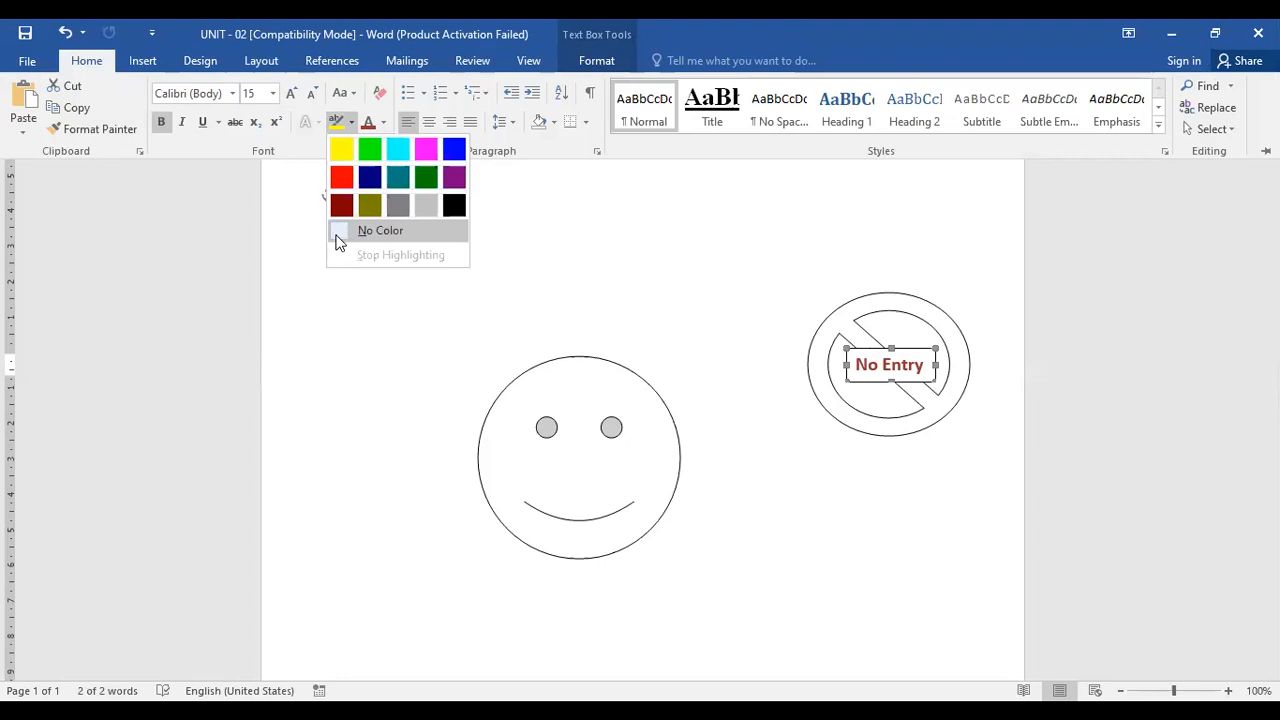
pyautogui.click(338, 243)
pyautogui.click(912, 454)
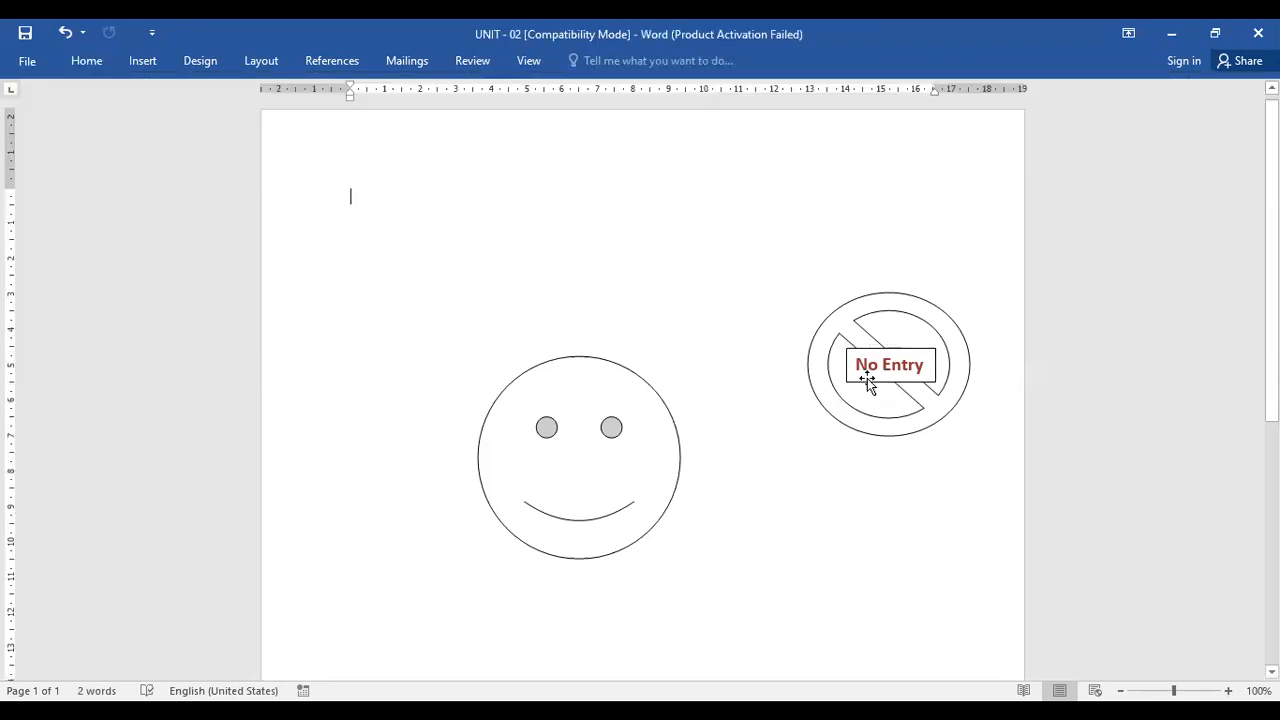
# Open the No Entry text box's formatting options and review its line, fill color and fill effect settings without changing them
pyautogui.click(867, 378)
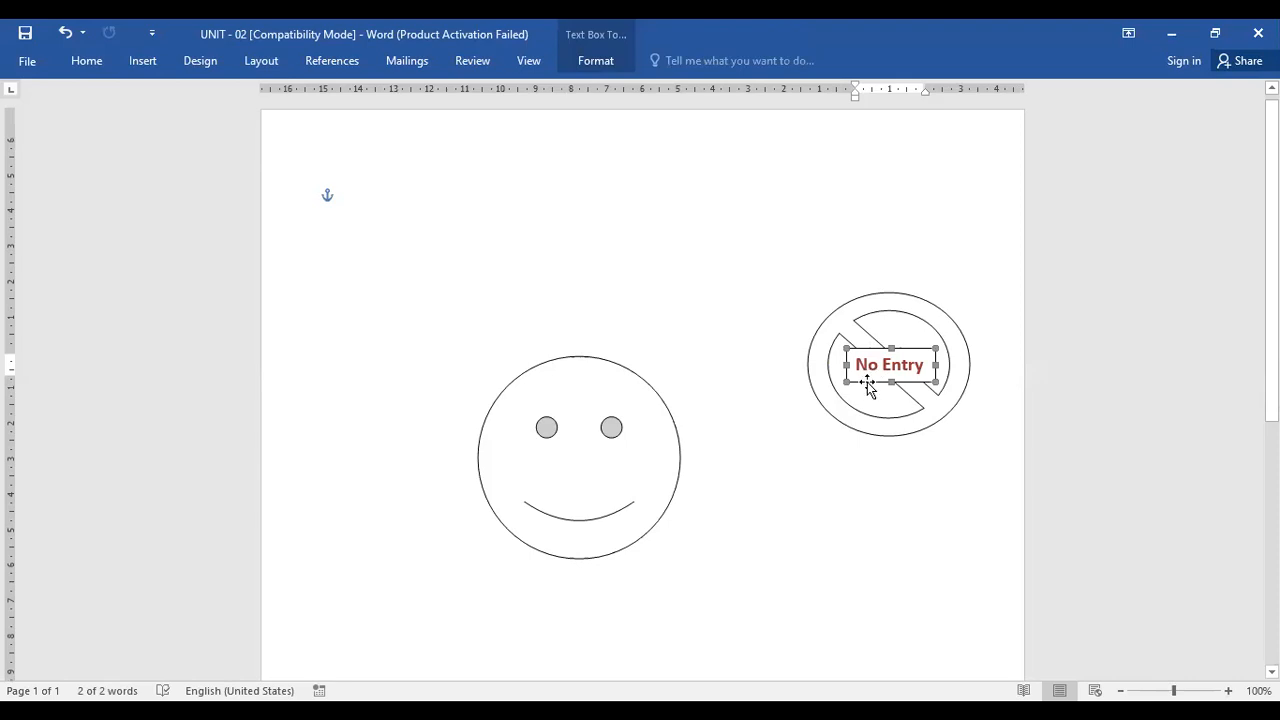
pyautogui.rightClick(867, 381)
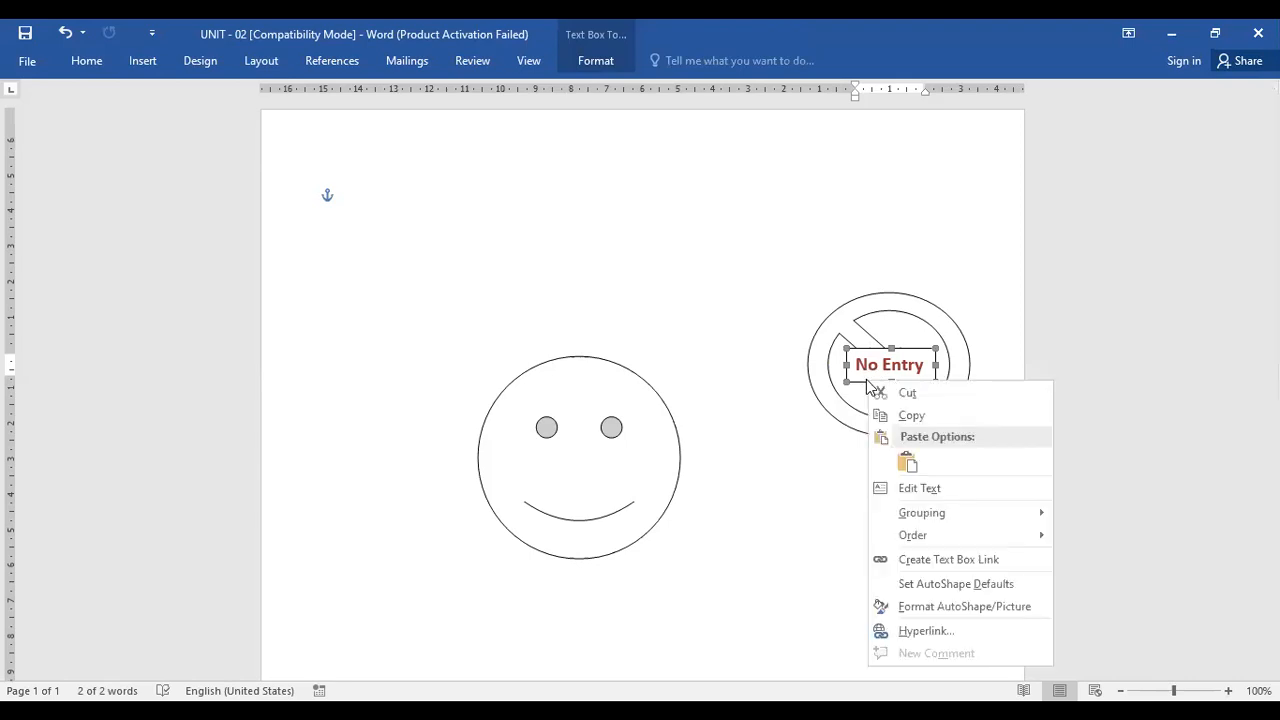
pyautogui.click(911, 606)
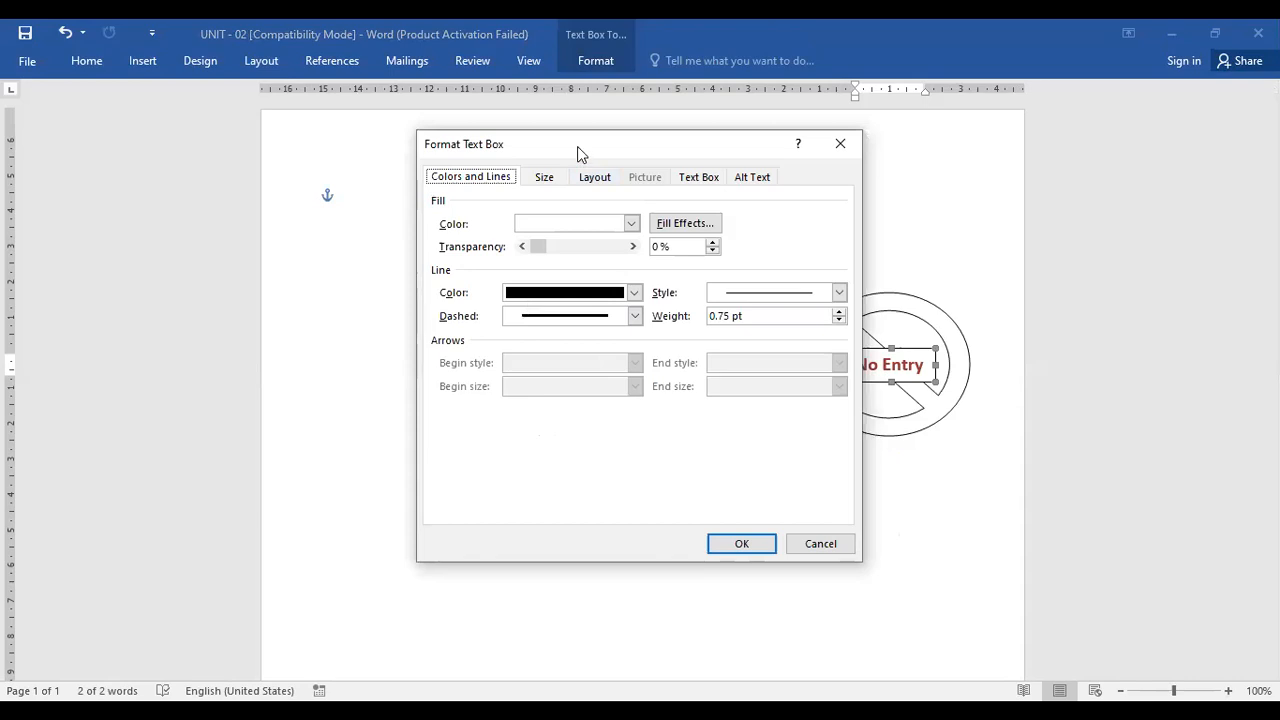
pyautogui.moveTo(588, 153); pyautogui.dragTo(273, 202)
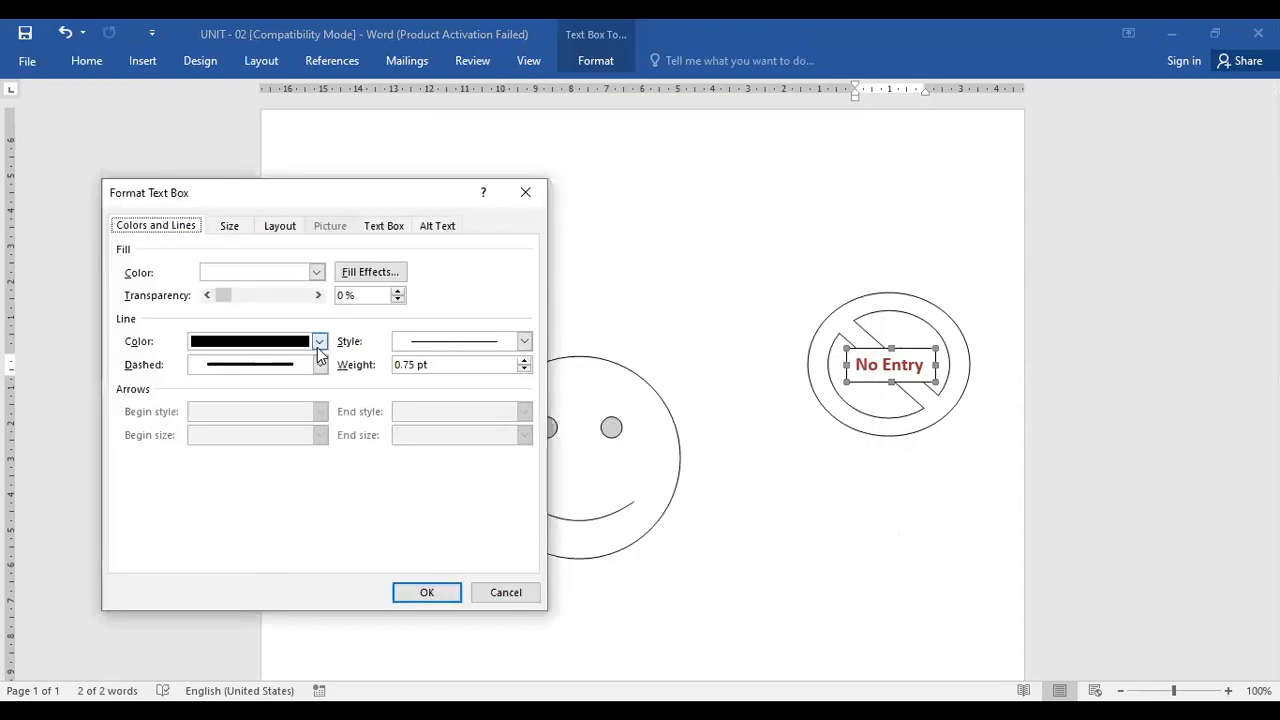
pyautogui.click(319, 343)
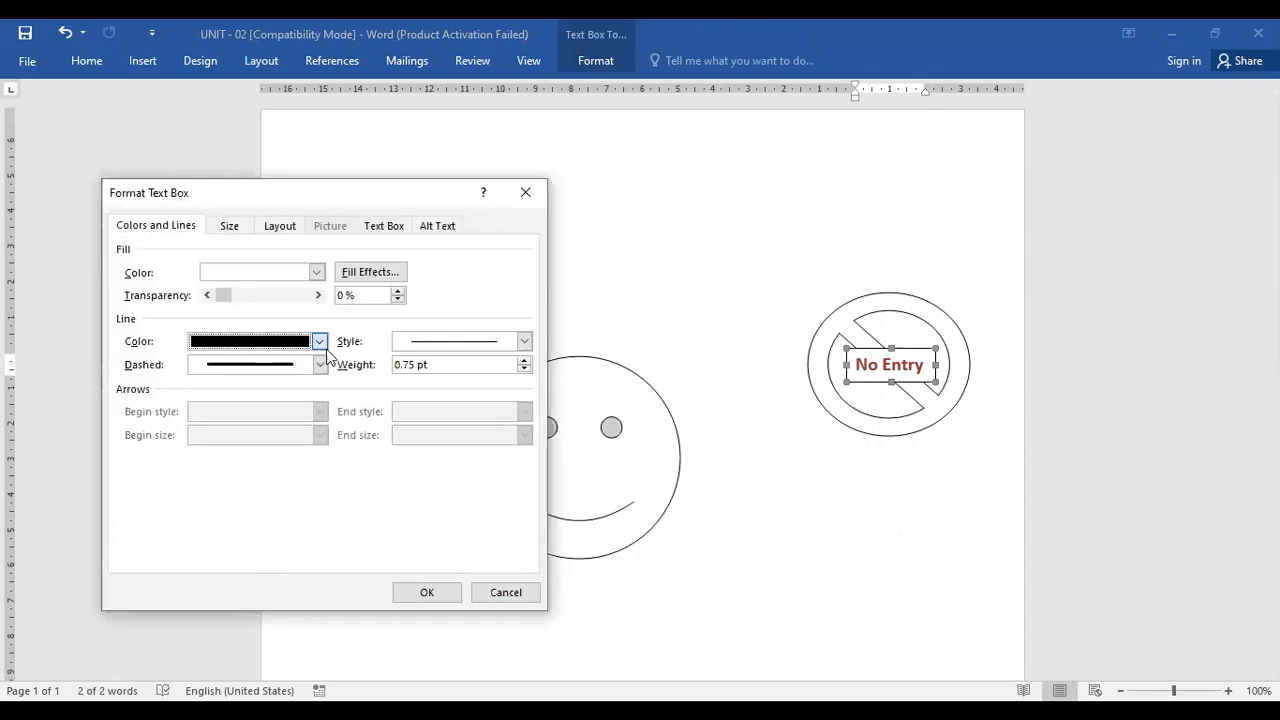
pyautogui.click(478, 339)
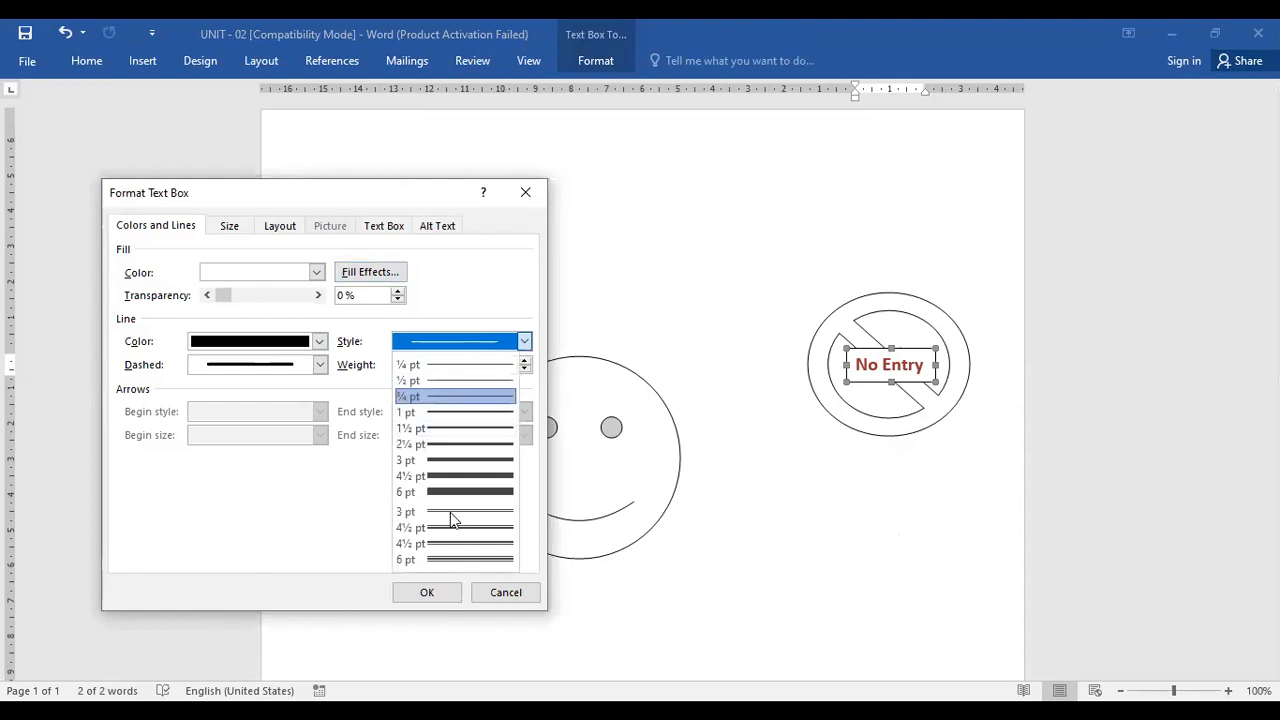
pyautogui.click(373, 280)
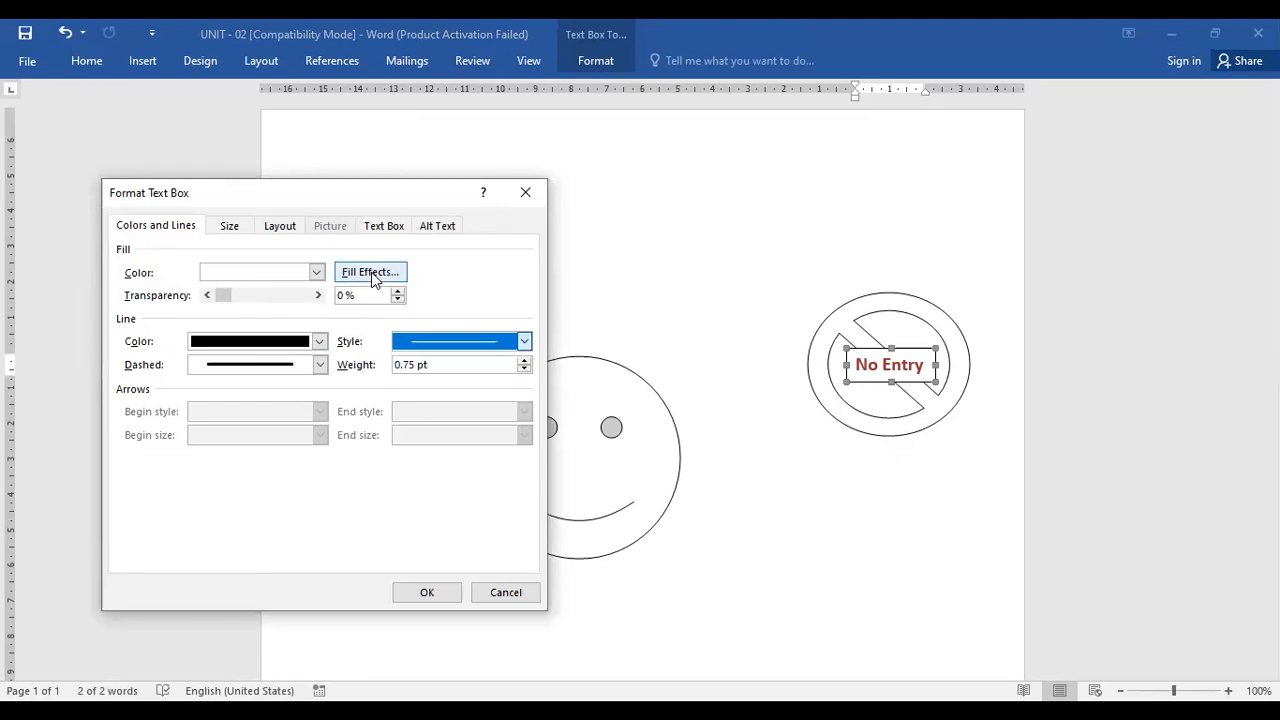
pyautogui.click(373, 280)
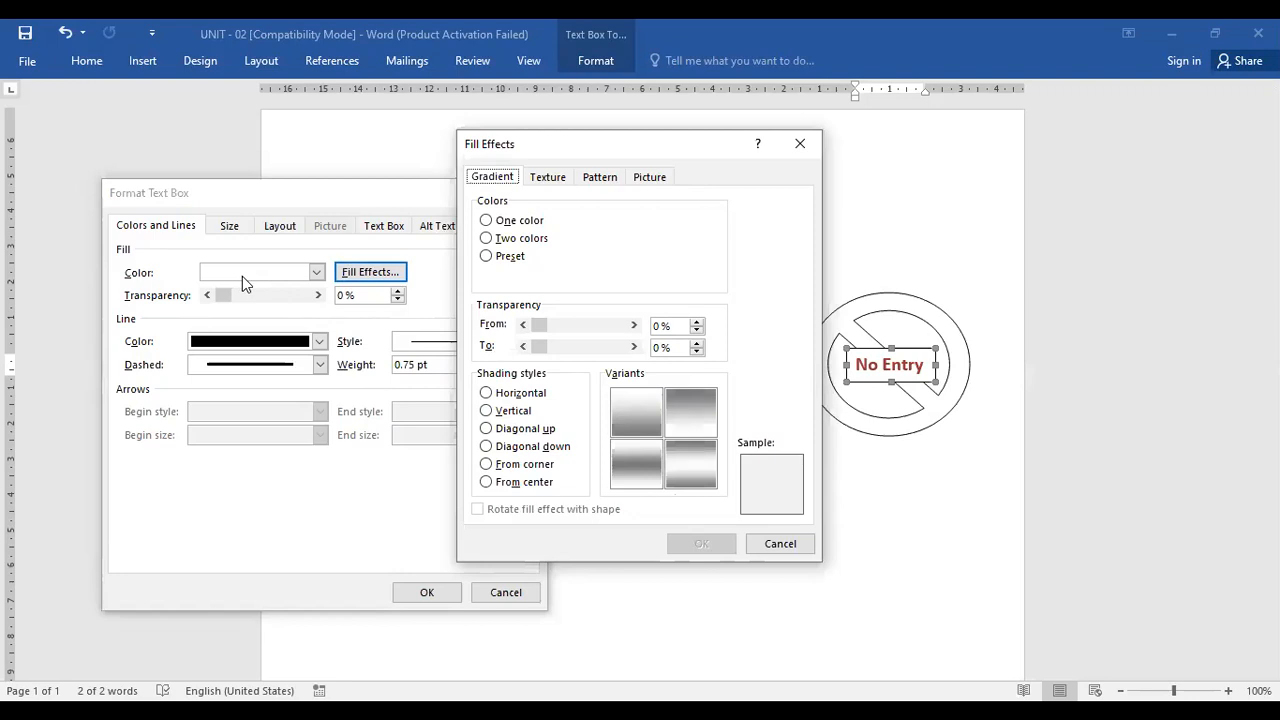
pyautogui.click(780, 545)
pyautogui.click(310, 278)
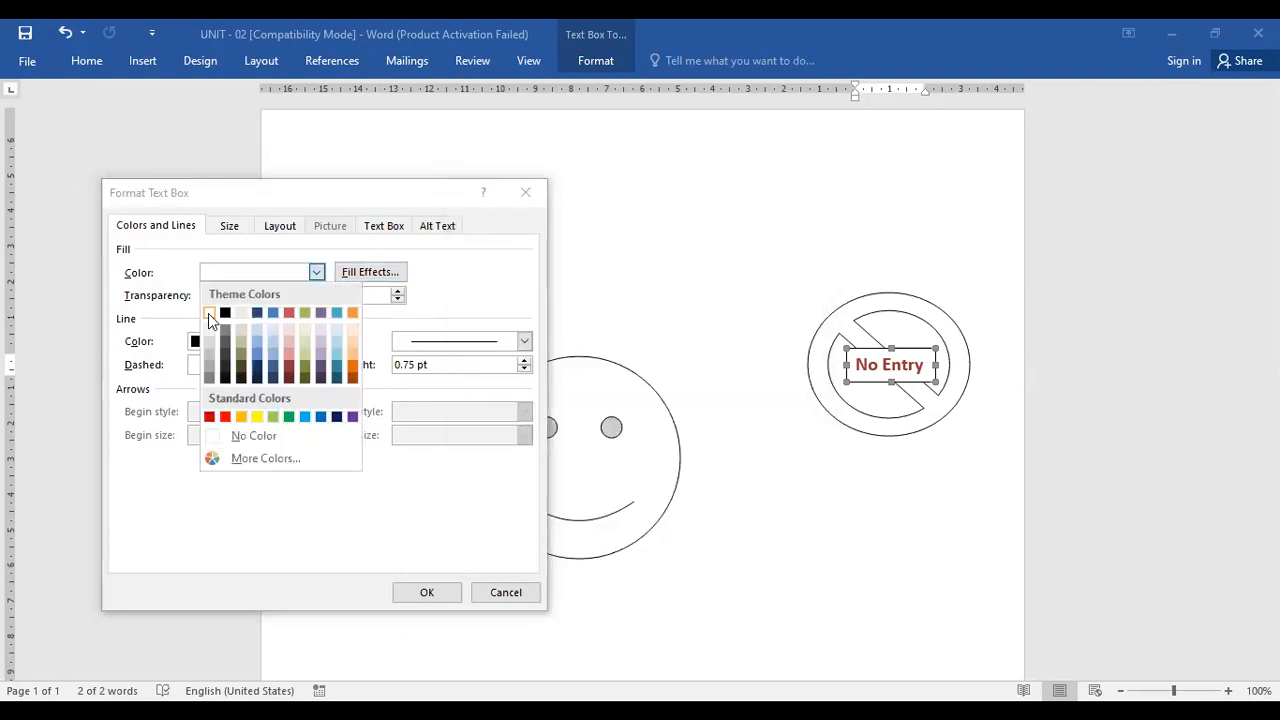
pyautogui.click(425, 594)
pyautogui.click(427, 591)
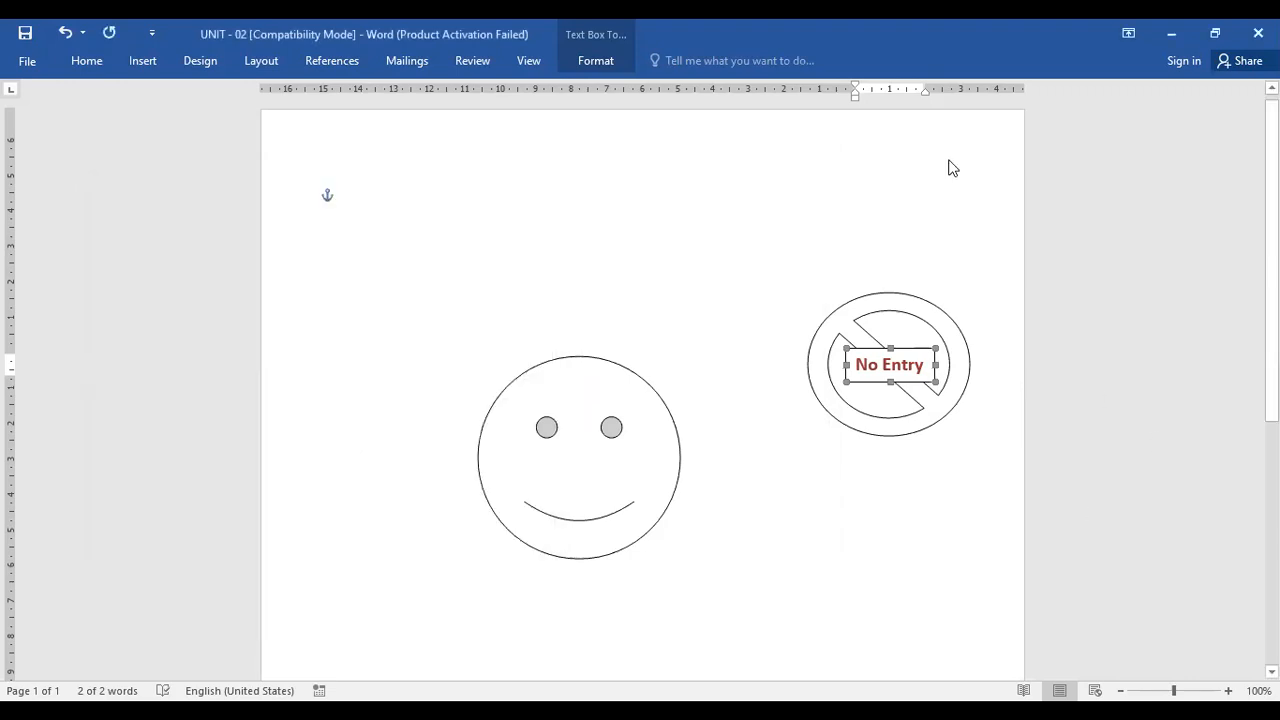
# Add the text "No entry" directly inside the No Entry symbol shape
pyautogui.click(905, 388)
pyautogui.rightClick(907, 390)
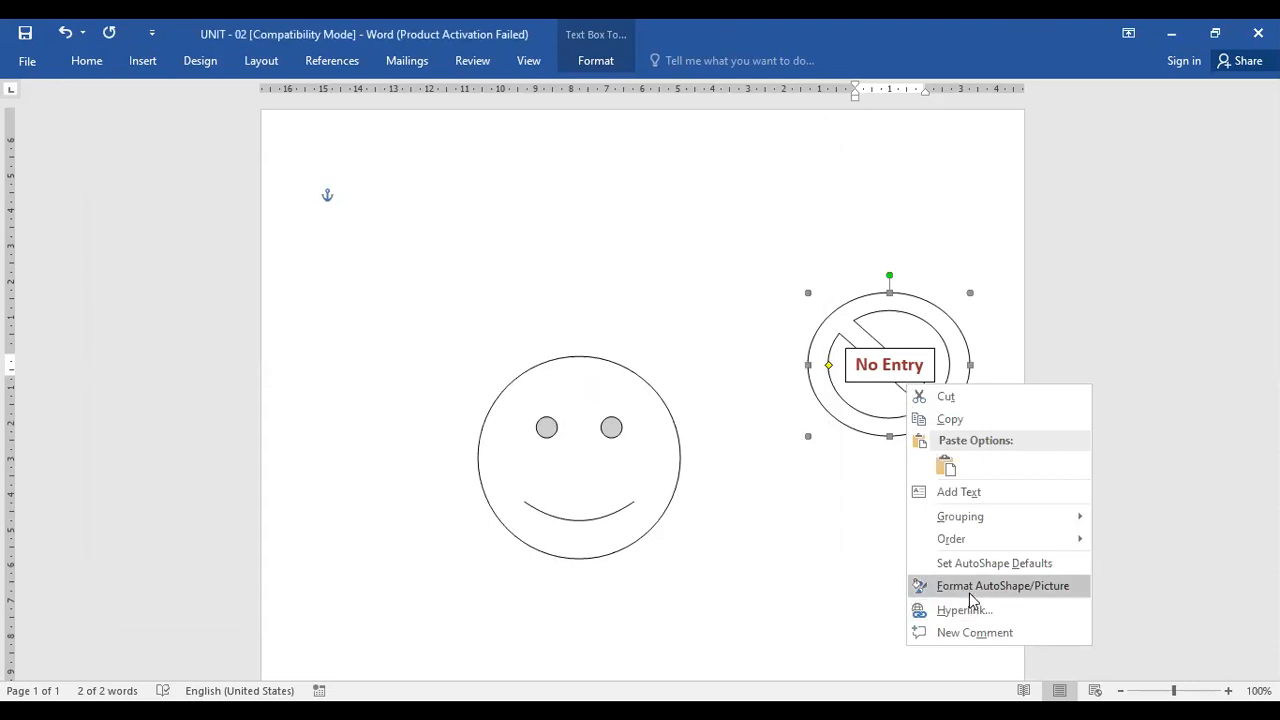
pyautogui.click(969, 493)
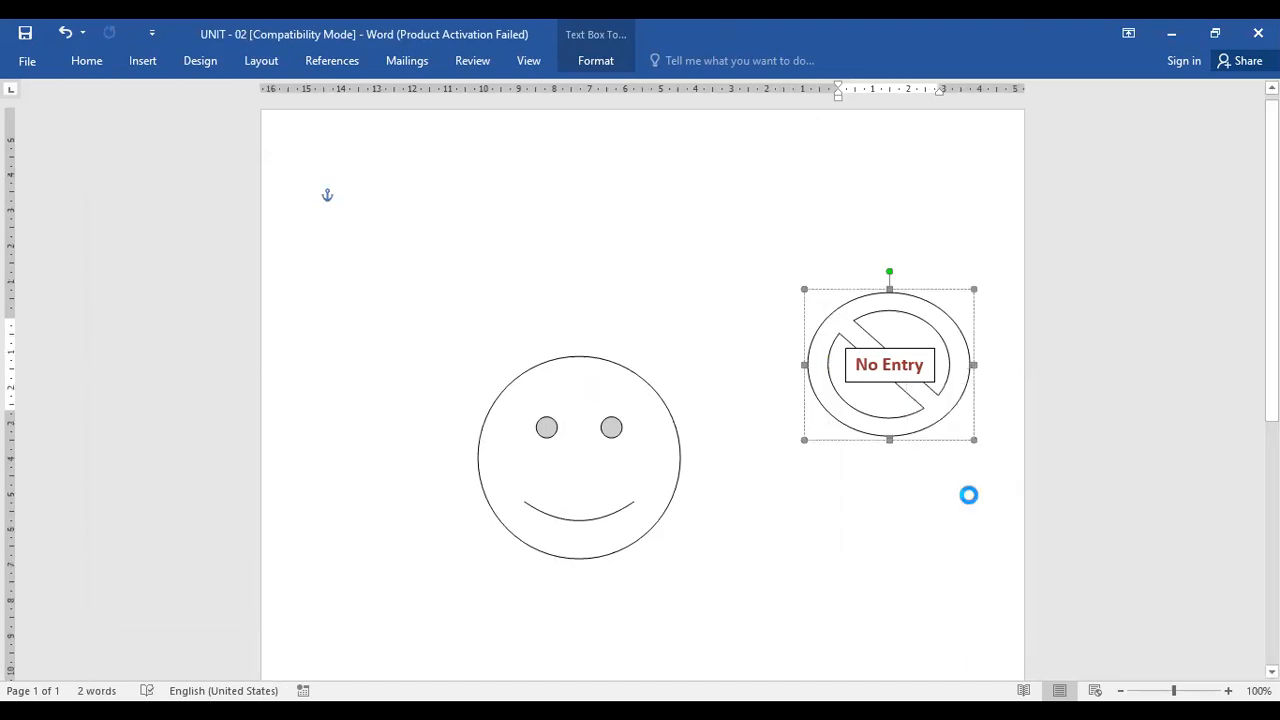
pyautogui.write('No')
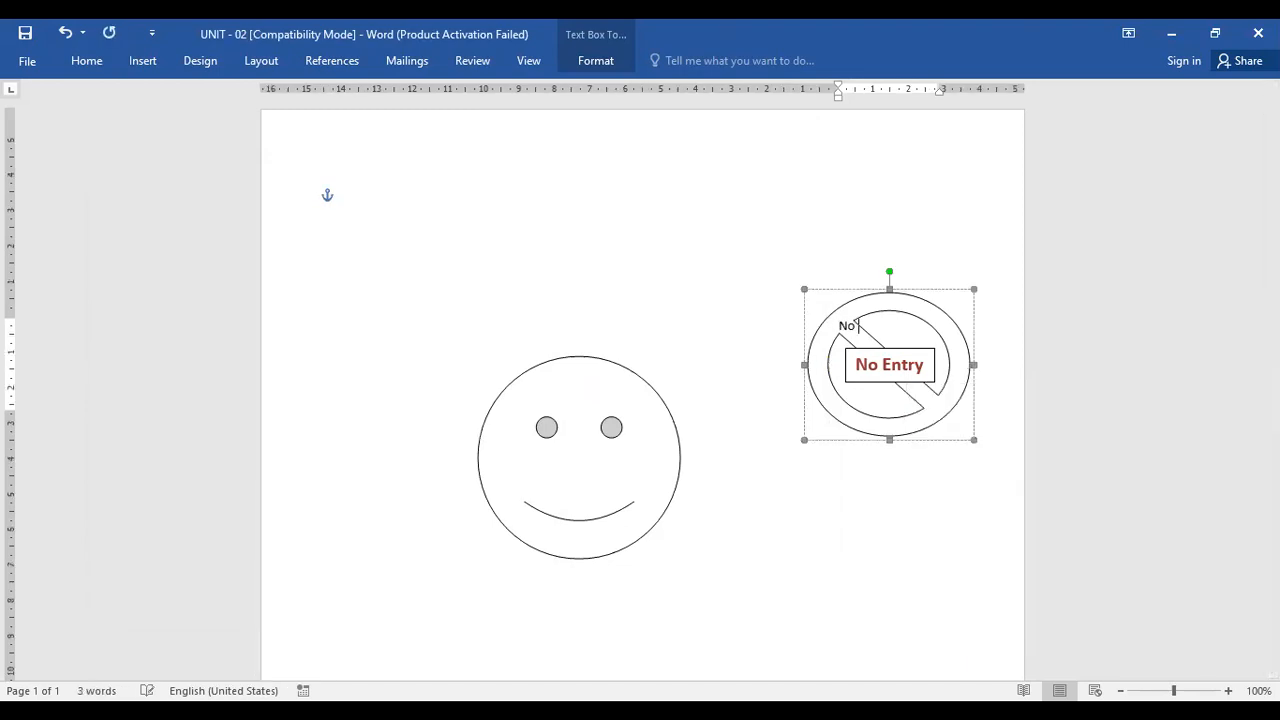
pyautogui.write(' entry')
pyautogui.click(1044, 602)
# Delete the separate No Entry text box from the symbol
pyautogui.click(915, 368)
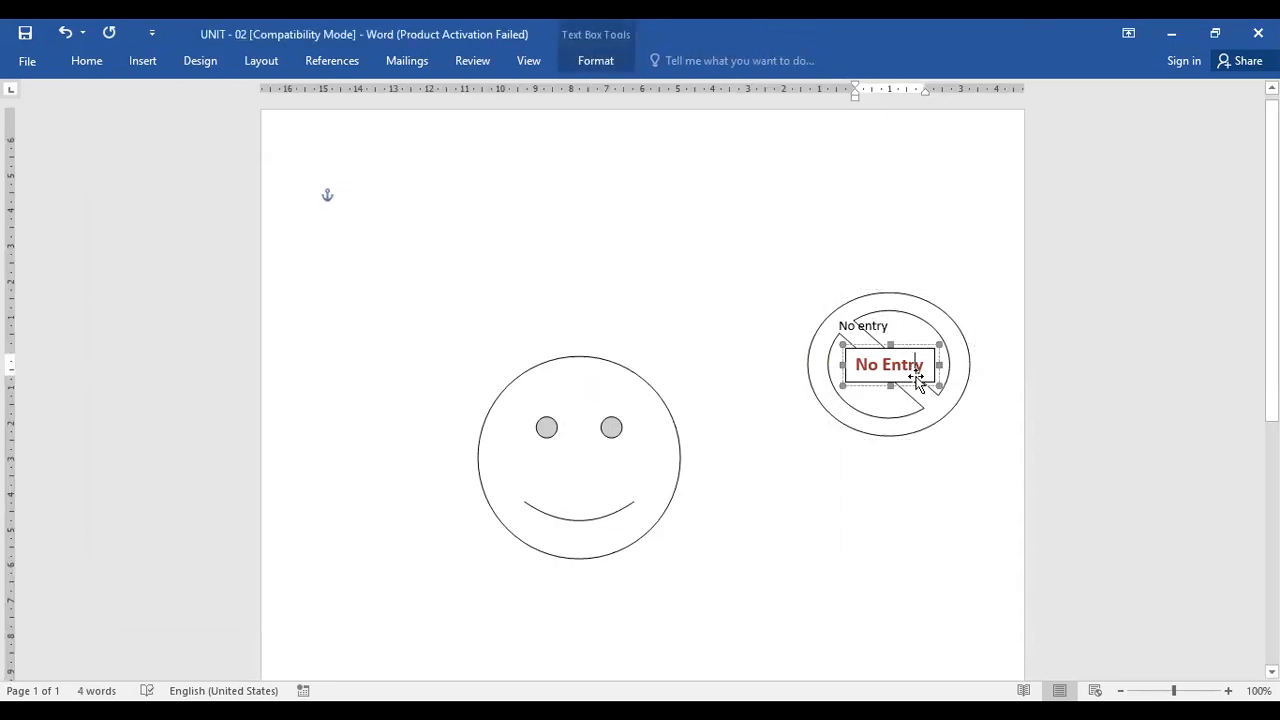
pyautogui.click(920, 386)
pyautogui.press('Delete')
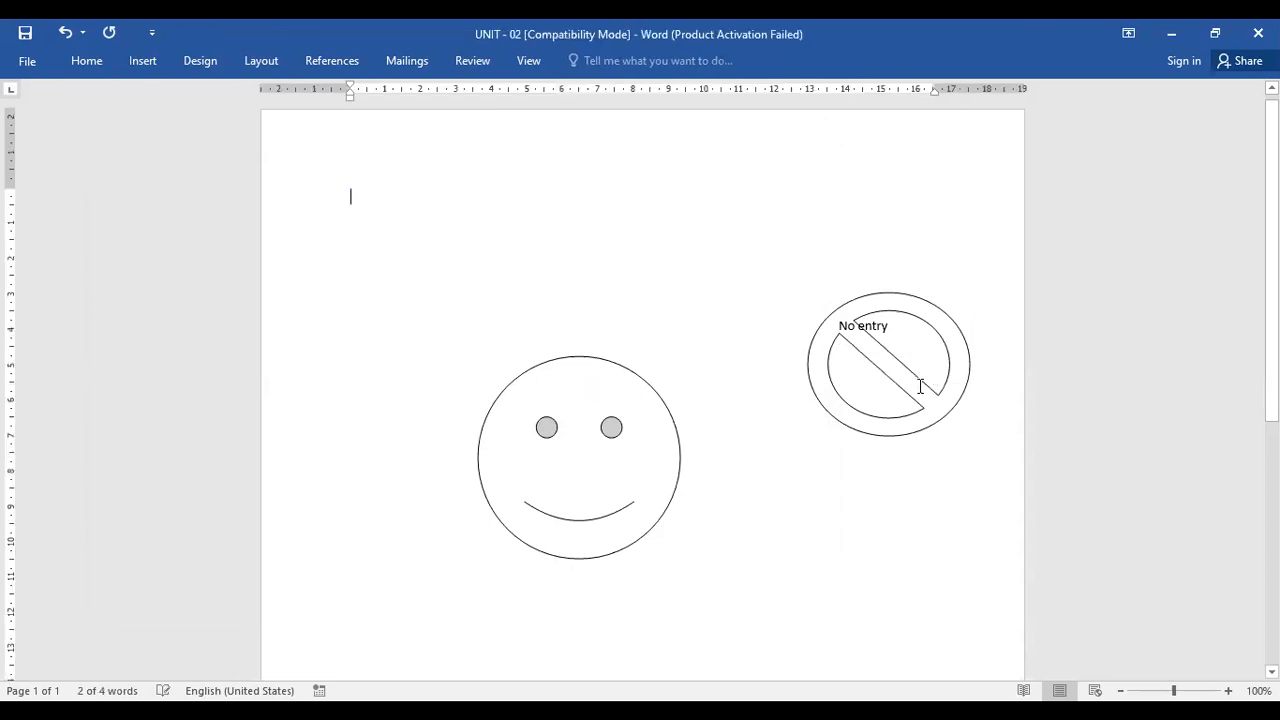
# Select the symbol's No entry text and enlarge its font to 20 pt
pyautogui.moveTo(841, 326); pyautogui.dragTo(909, 323)
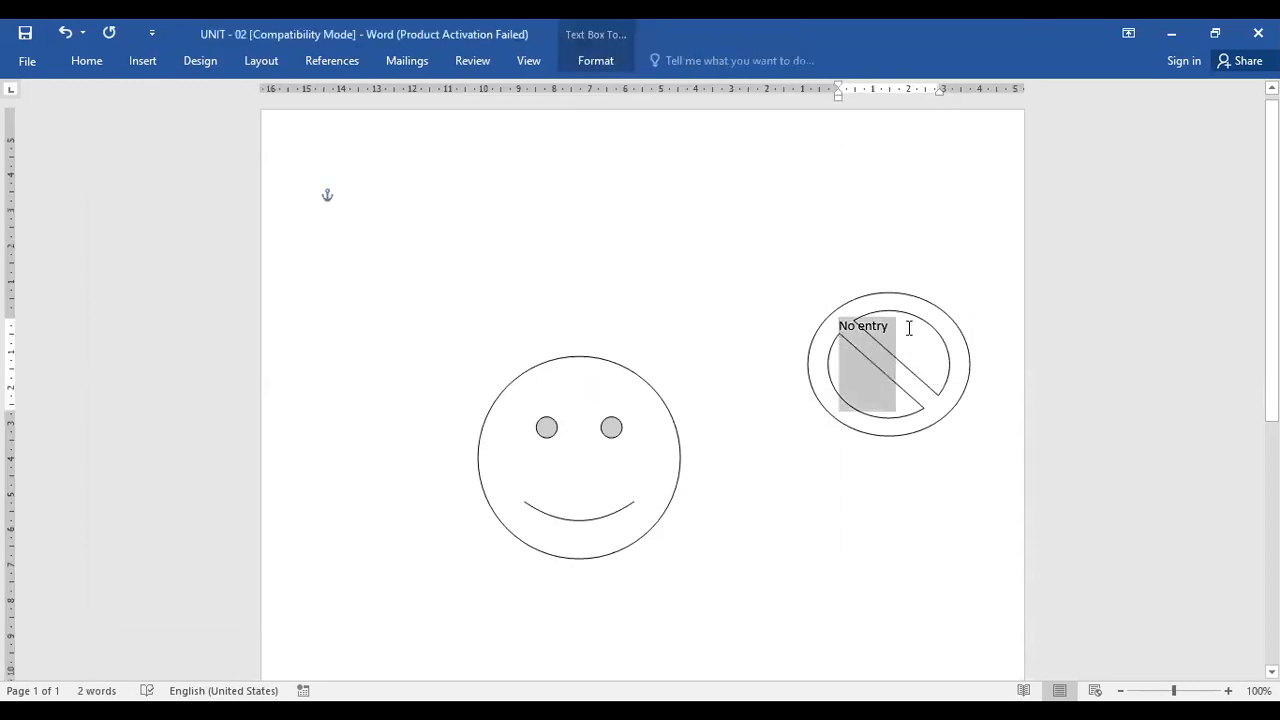
pyautogui.hotkey('ctrl', ']')
pyautogui.hotkey('ctrl', ']')
pyautogui.hotkey('ctrl', ']')
pyautogui.hotkey('ctrl', ']')
pyautogui.hotkey('ctrl', ']')
pyautogui.hotkey('ctrl', ']')
pyautogui.hotkey('ctrl', ']')
pyautogui.hotkey('ctrl', ']')
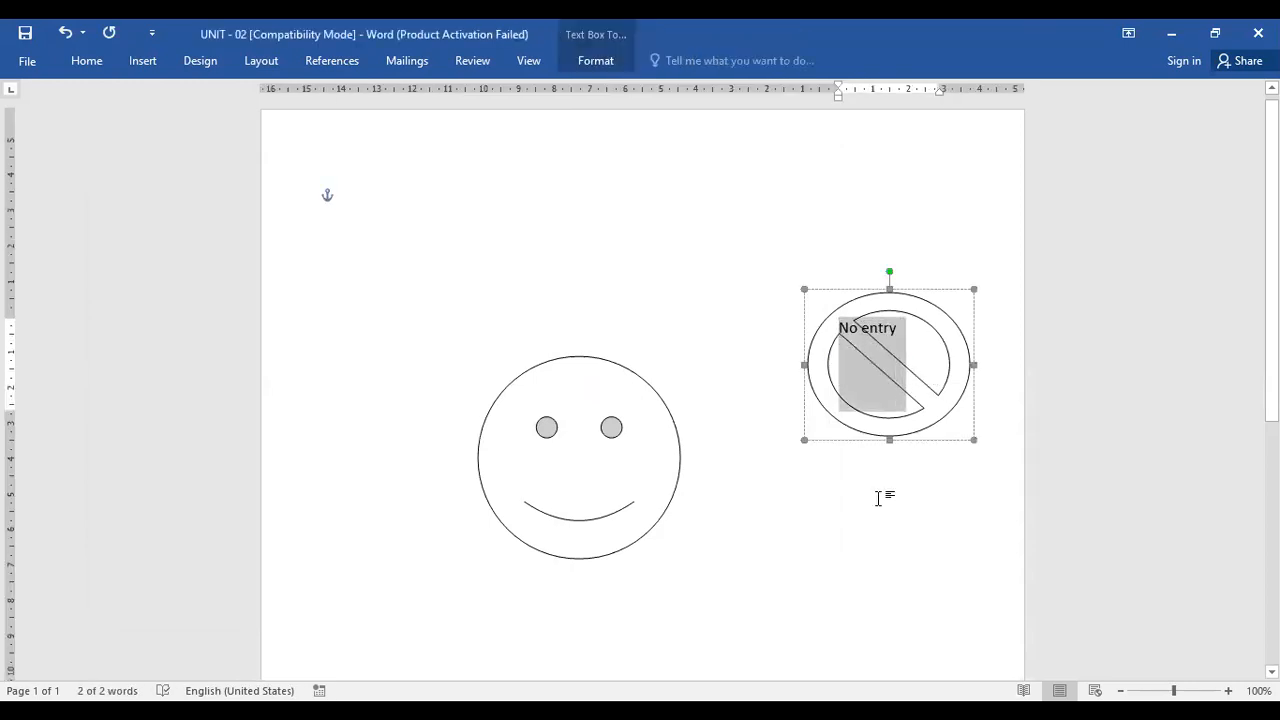
pyautogui.hotkey('ctrl', ']')
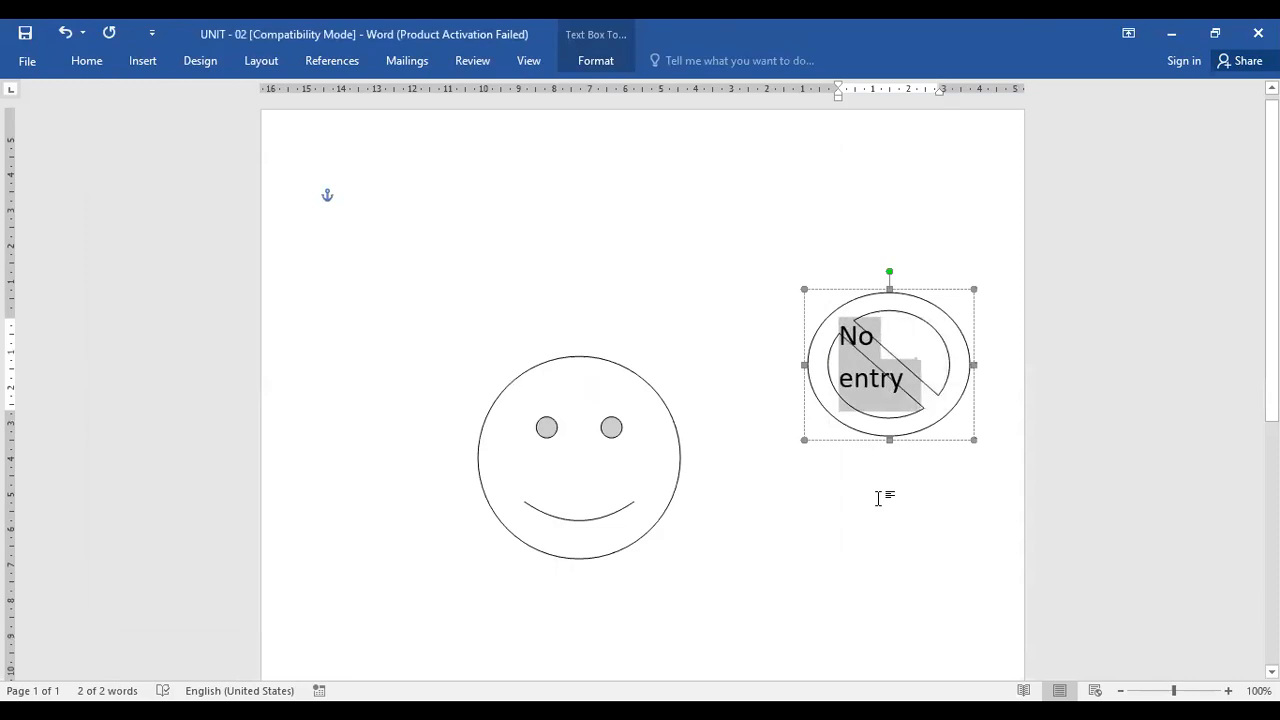
pyautogui.hotkey('ctrl', '[')
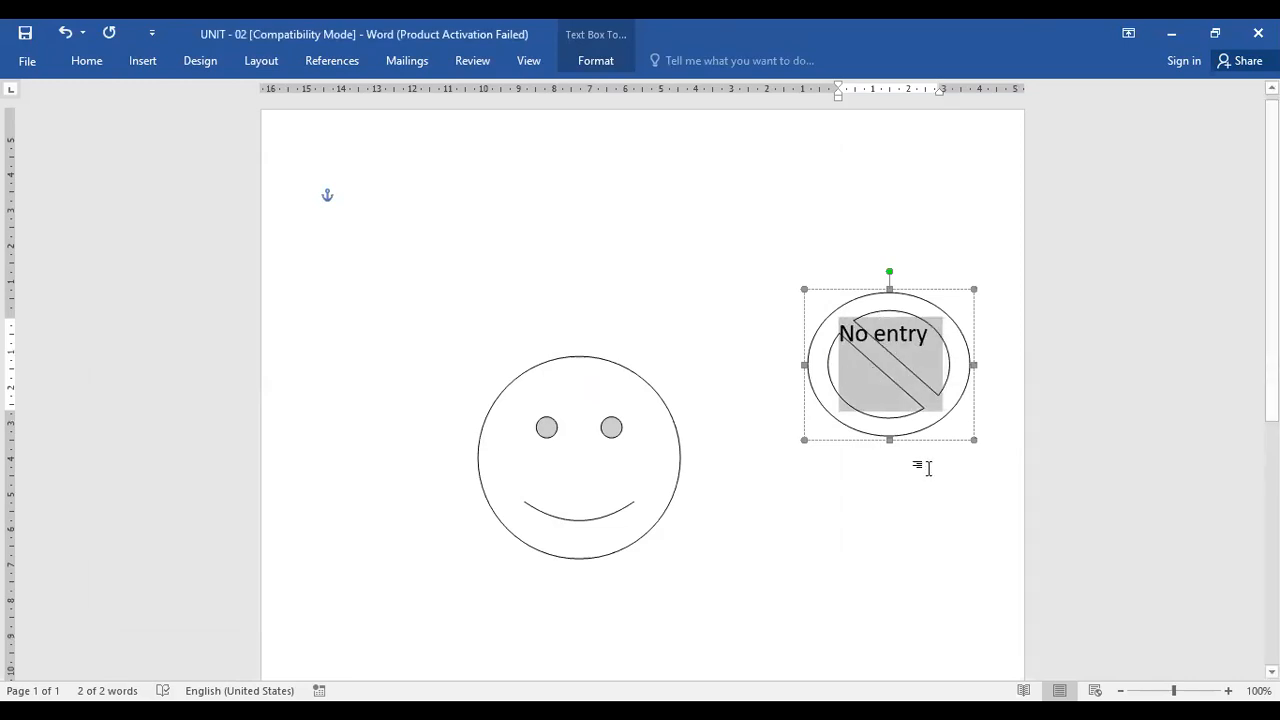
# Color the No entry text dark red and insert a blank line above it to move it lower
pyautogui.click(77, 64)
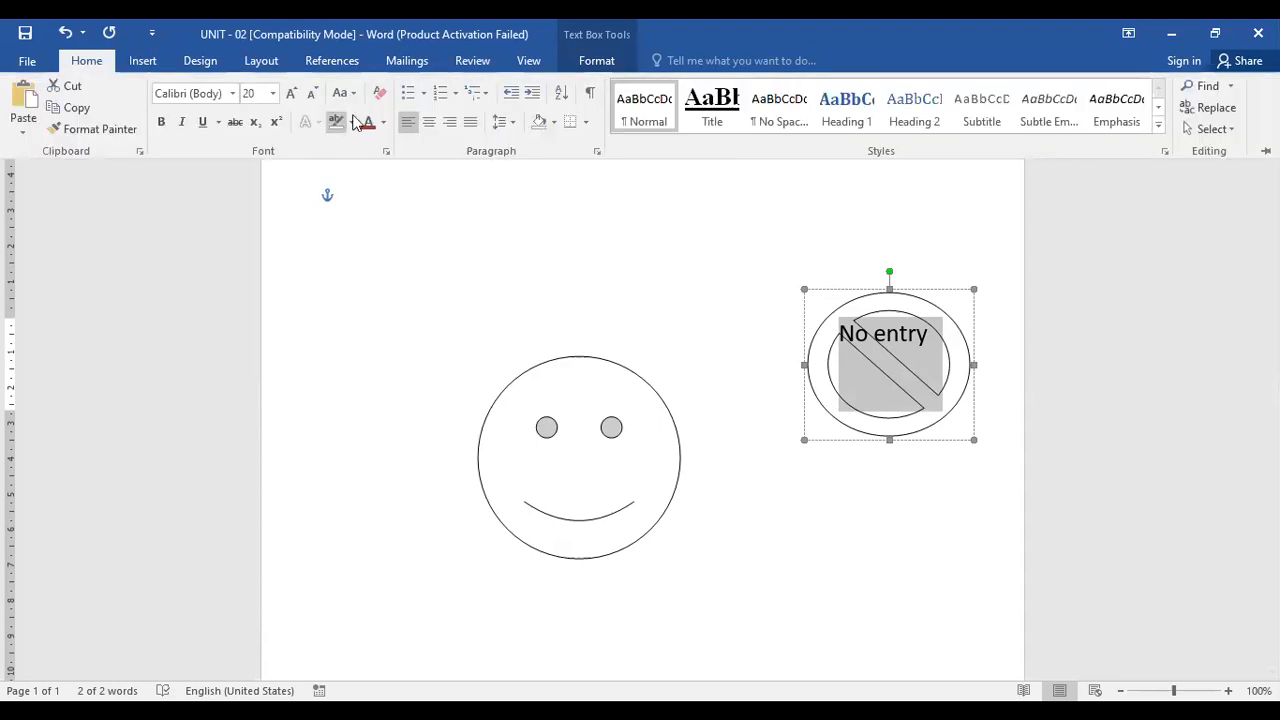
pyautogui.click(368, 122)
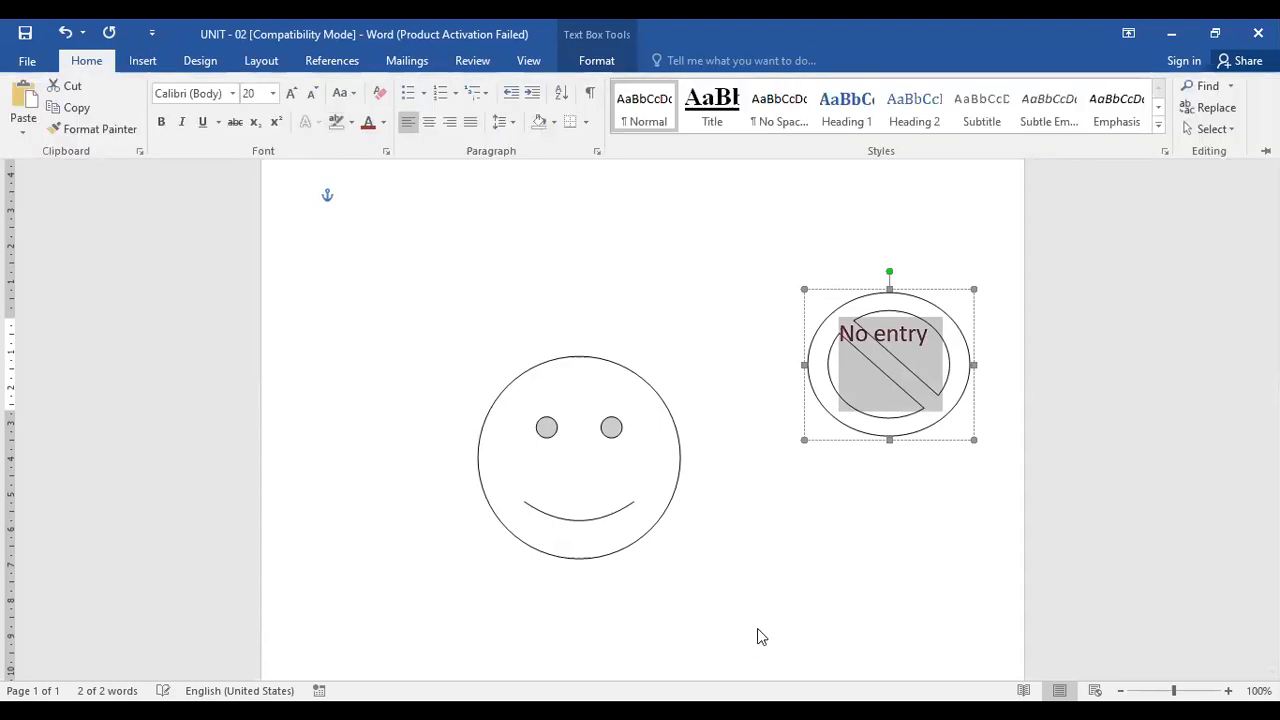
pyautogui.click(867, 449)
pyautogui.click(771, 571)
pyautogui.click(860, 380)
pyautogui.press('Return')
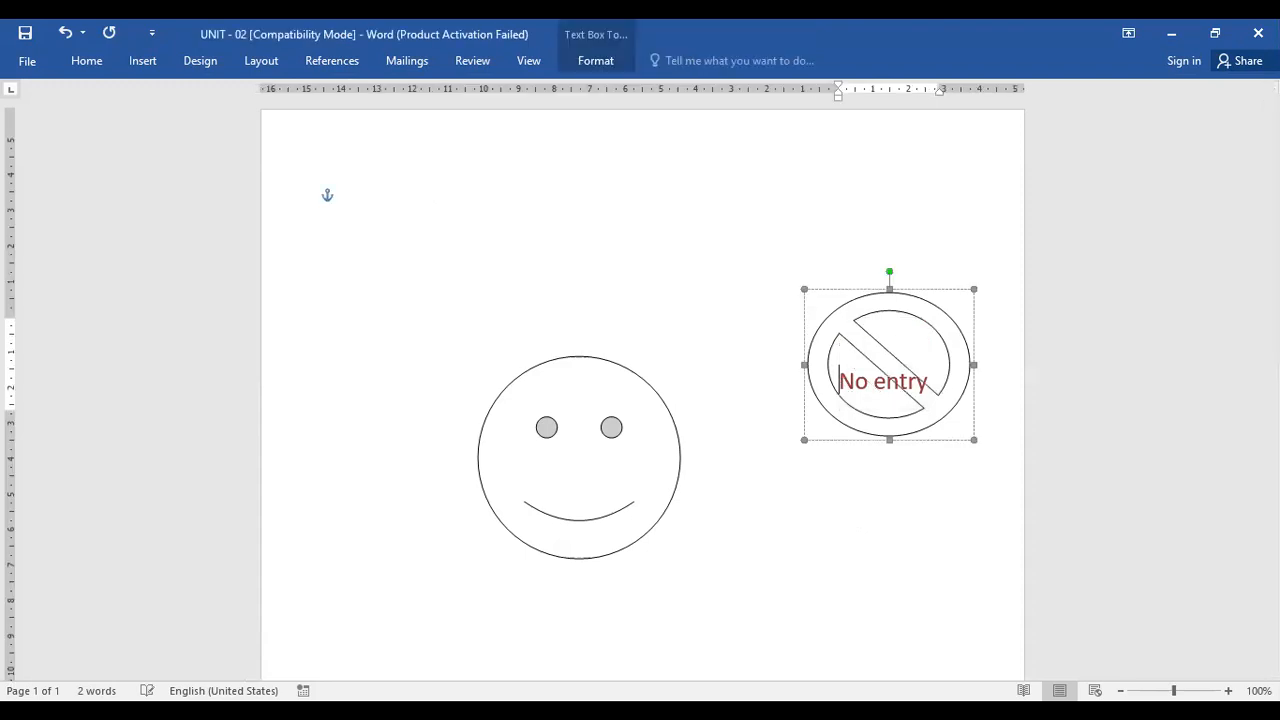
pyautogui.click(791, 156)
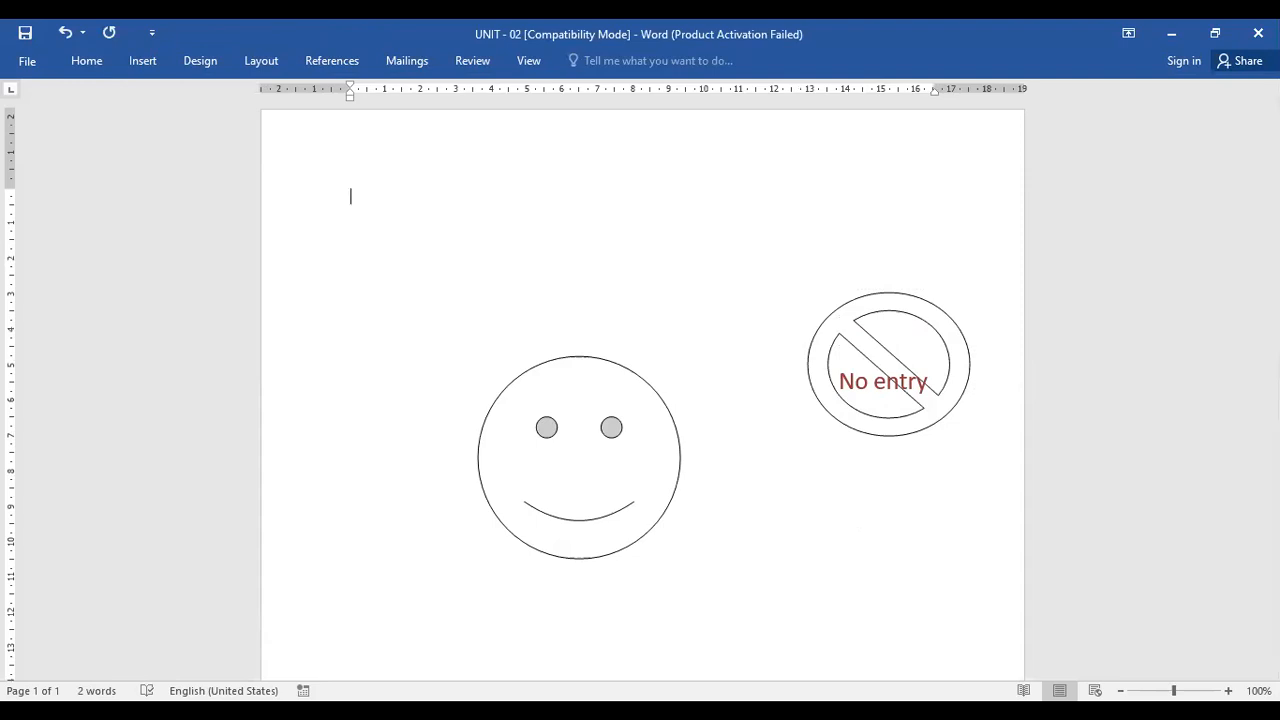
pyautogui.click(87, 62)
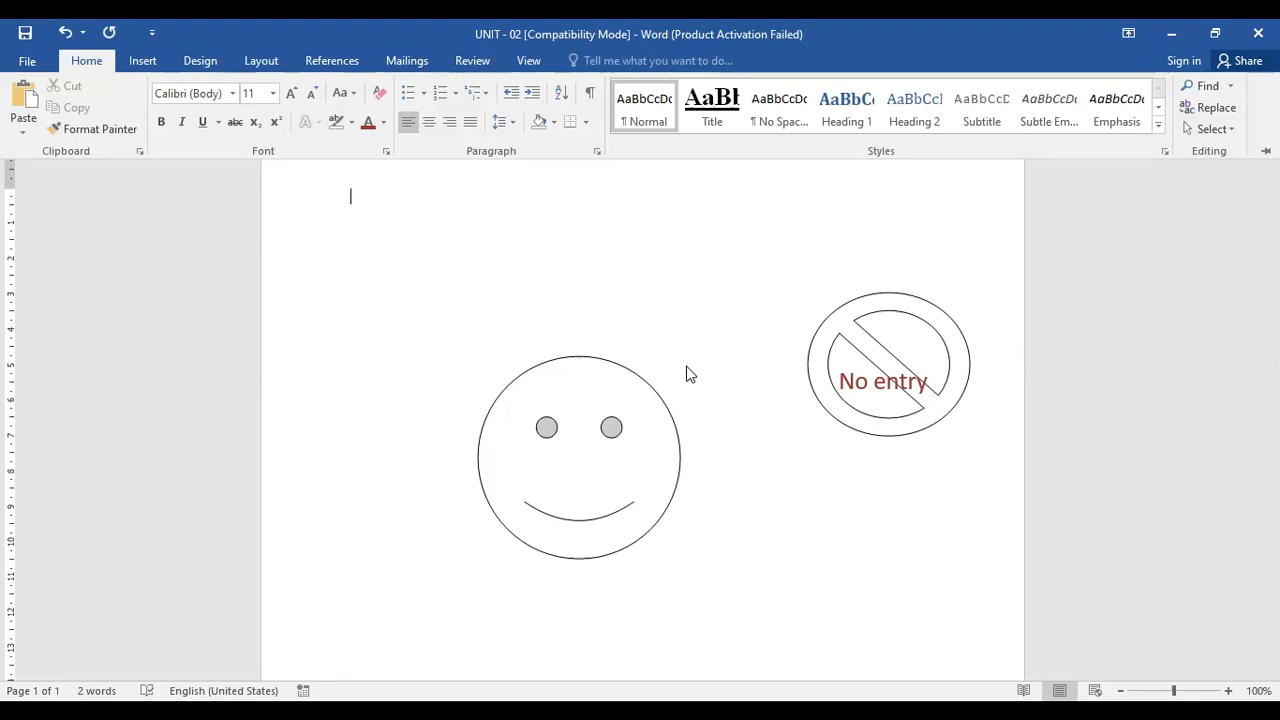
pyautogui.click(588, 124)
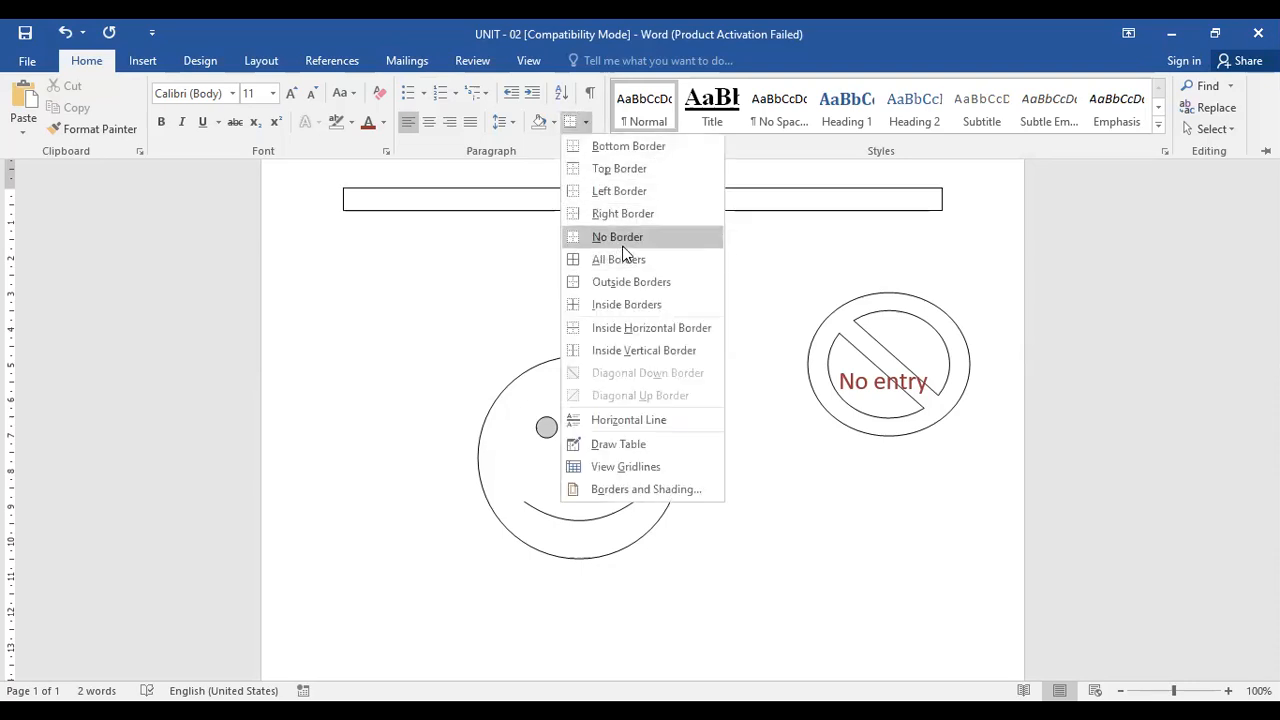
pyautogui.click(818, 536)
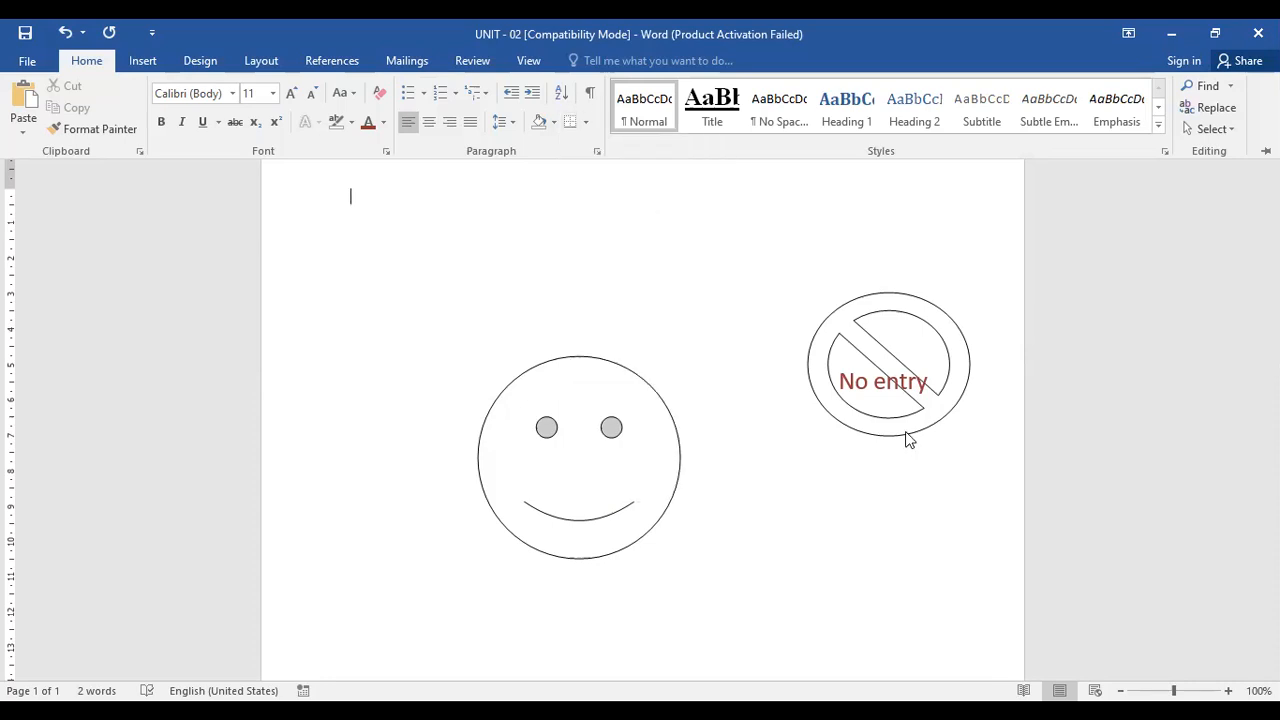
pyautogui.click(857, 385)
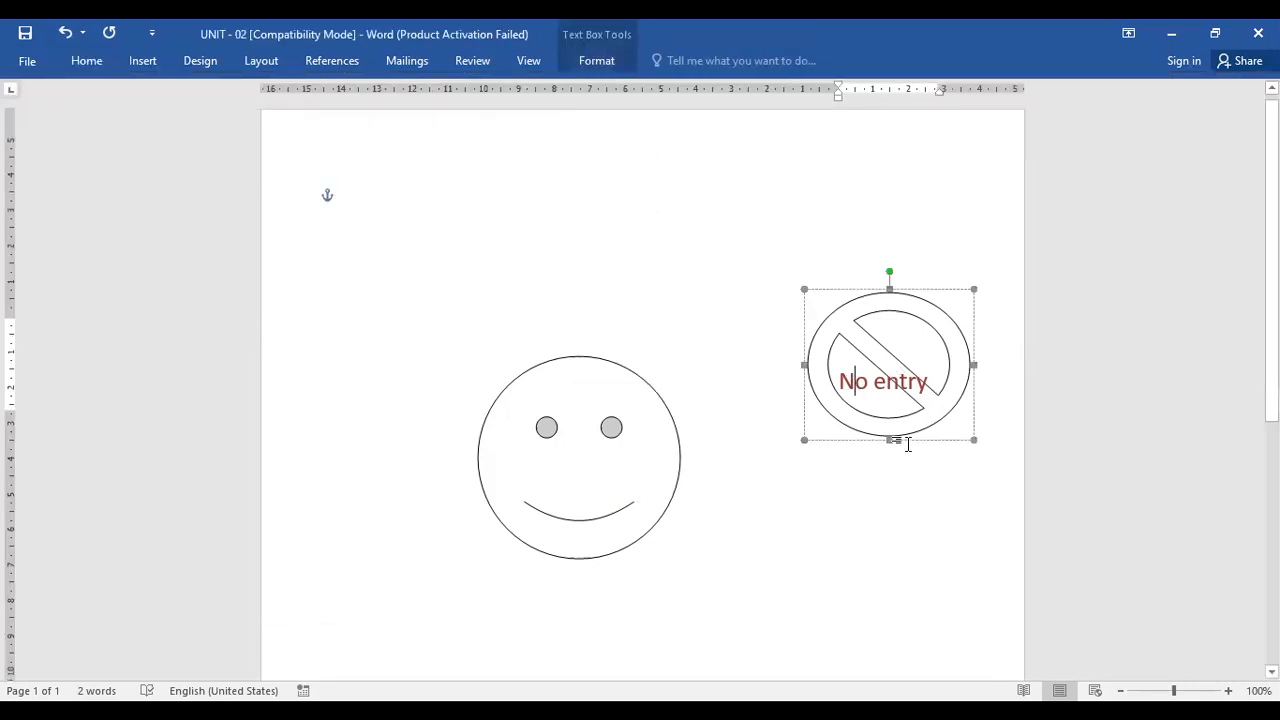
pyautogui.moveTo(852, 408); pyautogui.dragTo(800, 369)
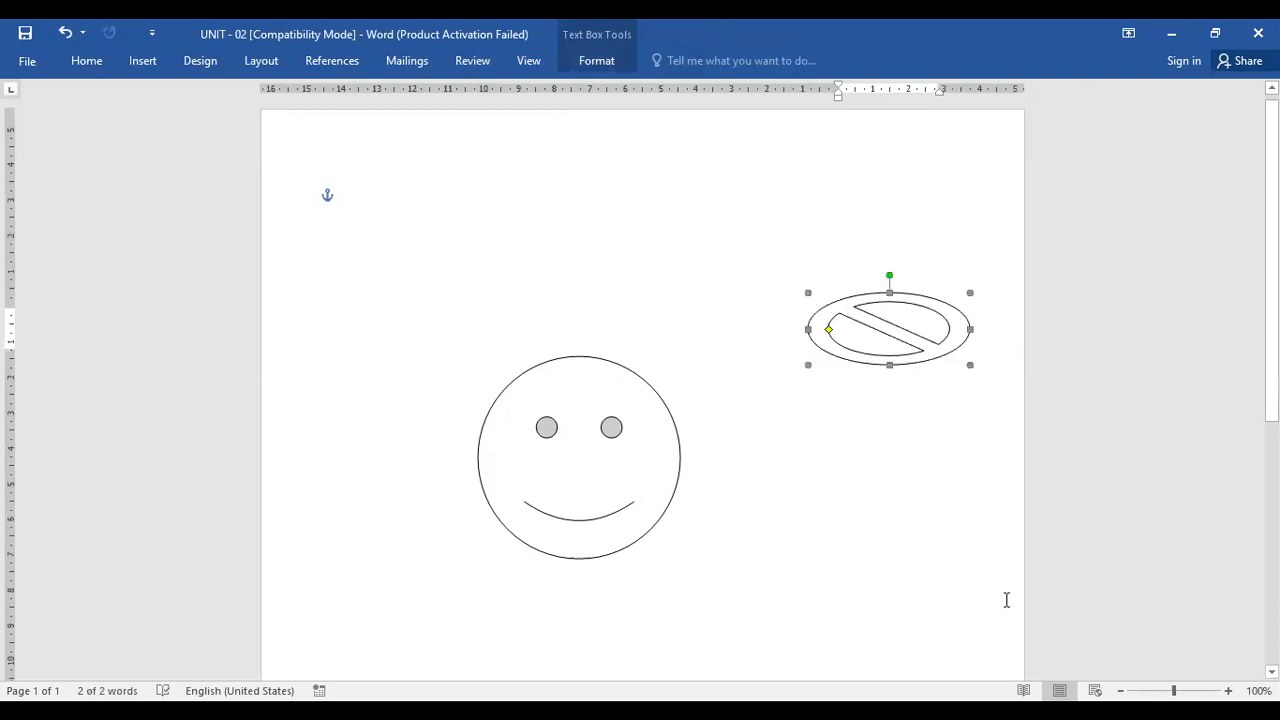
pyautogui.hotkey('ctrl', 'z')
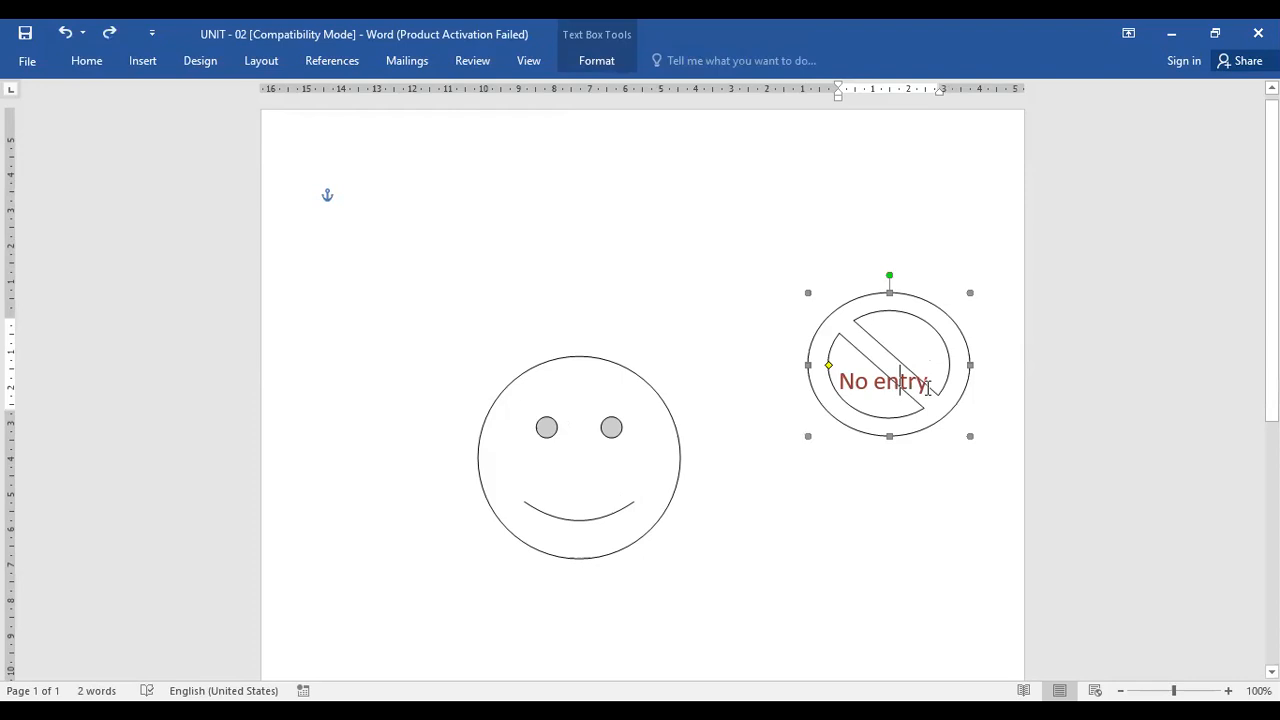
# Try typing characters below the No entry text, then delete them
pyautogui.click(946, 385)
pyautogui.write('ffffffffffff')
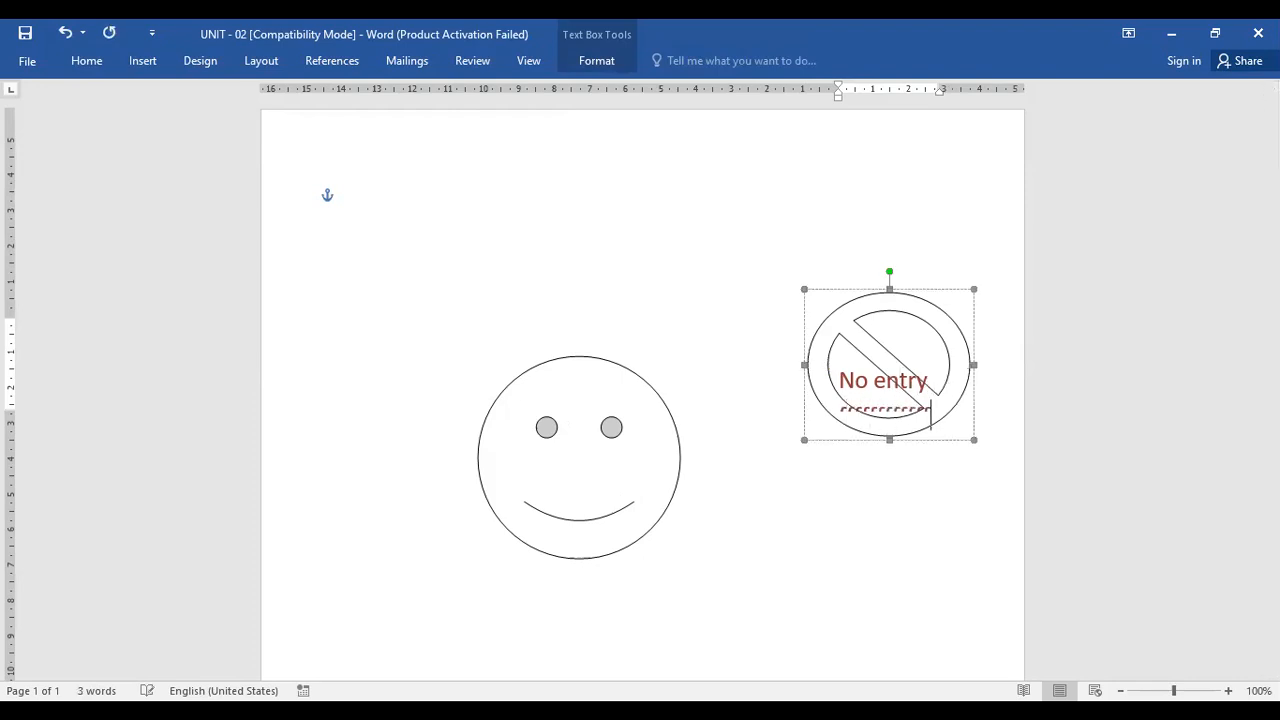
pyautogui.press('BackSpace')
pyautogui.press('BackSpace')
pyautogui.press('BackSpace')
pyautogui.press('BackSpace')
pyautogui.press('BackSpace')
pyautogui.press('BackSpace')
pyautogui.press('BackSpace')
pyautogui.press('BackSpace')
pyautogui.press('BackSpace')
pyautogui.press('BackSpace')
pyautogui.press('BackSpace')
pyautogui.press('BackSpace')
pyautogui.press('BackSpace')
pyautogui.click(851, 496)
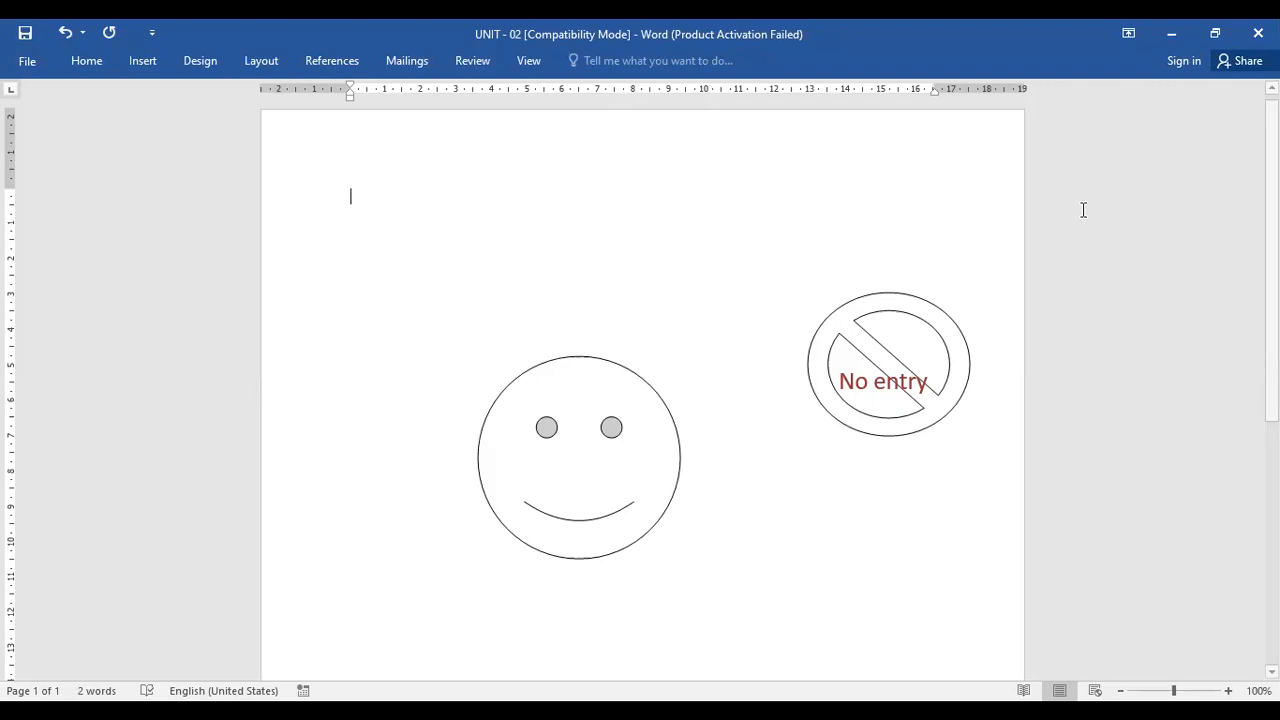
# Move the No Entry symbol to the upper left of the page, beside the smiley face
pyautogui.click(863, 296)
pyautogui.moveTo(863, 296); pyautogui.dragTo(321, 248)
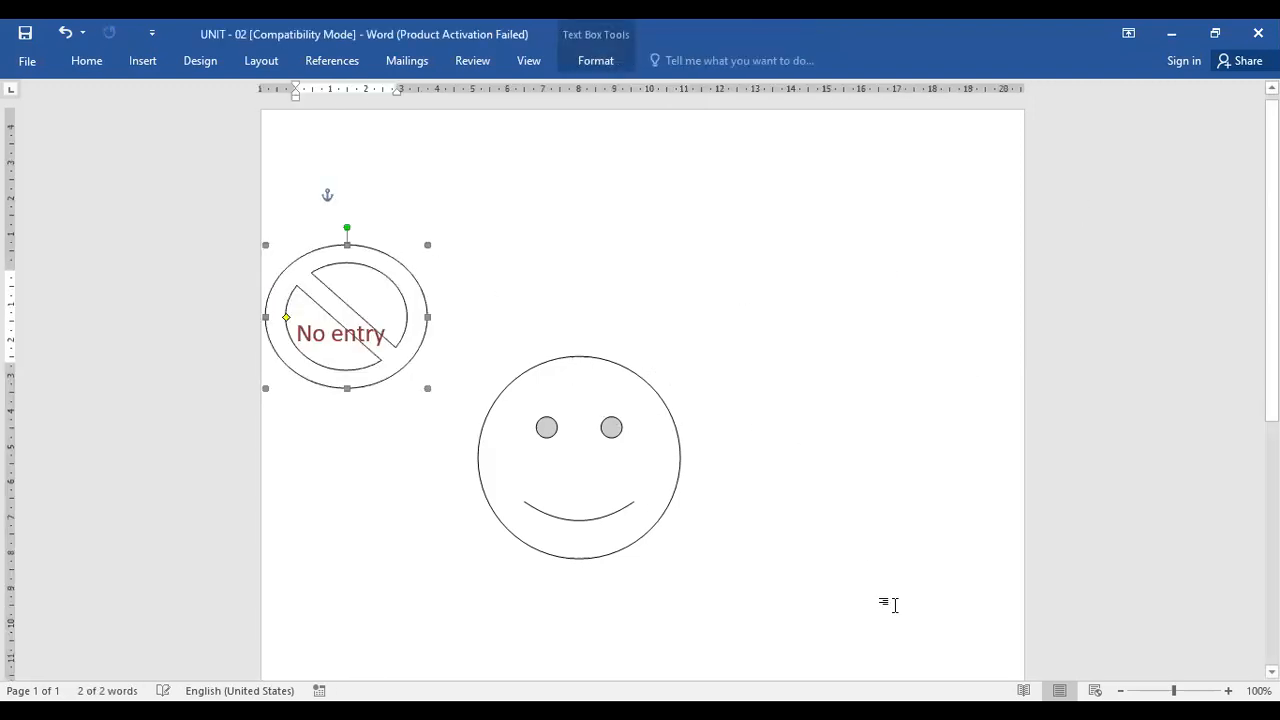
pyautogui.click(830, 470)
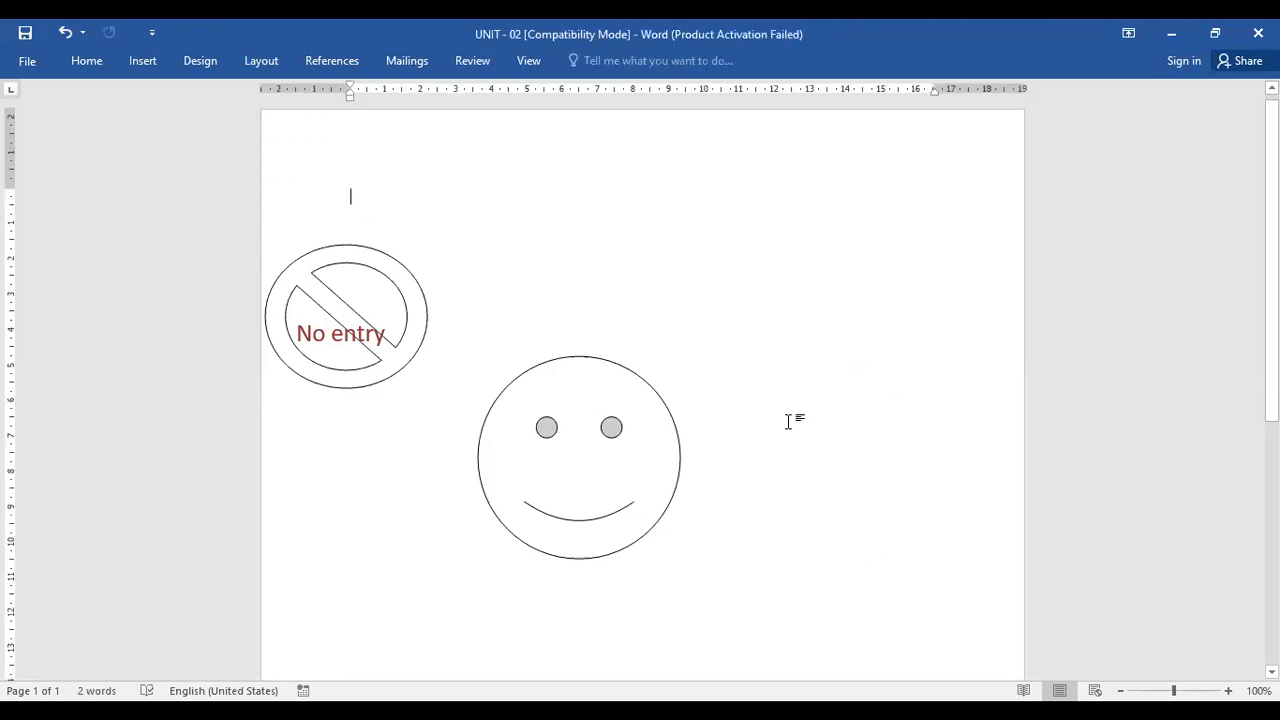
# Add the text Hello inside the smiley face shape
pyautogui.click(565, 457)
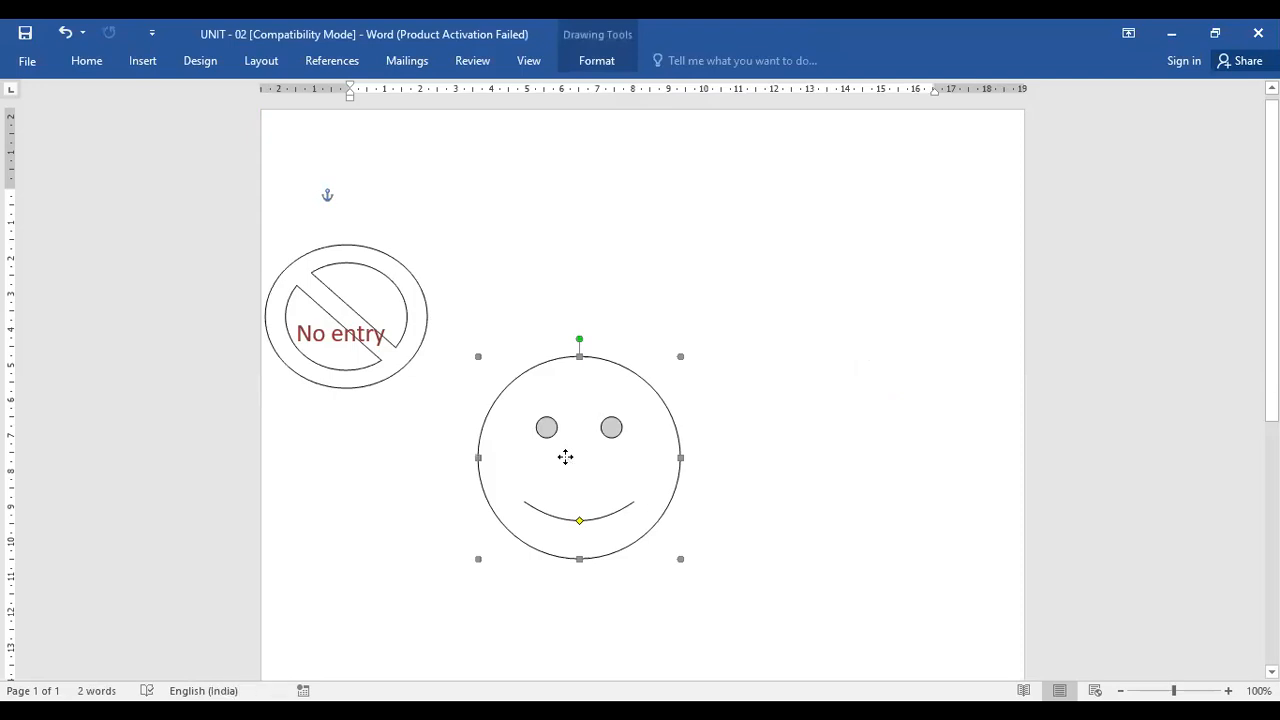
pyautogui.rightClick(566, 460)
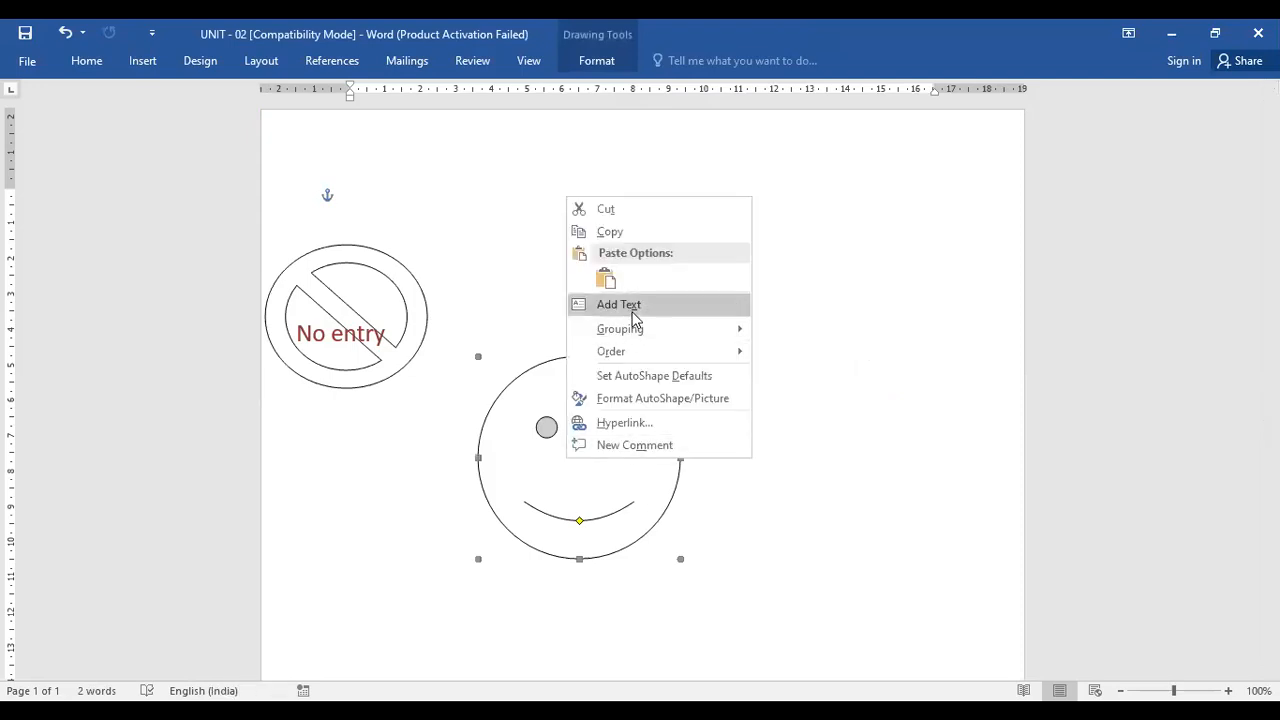
pyautogui.click(632, 310)
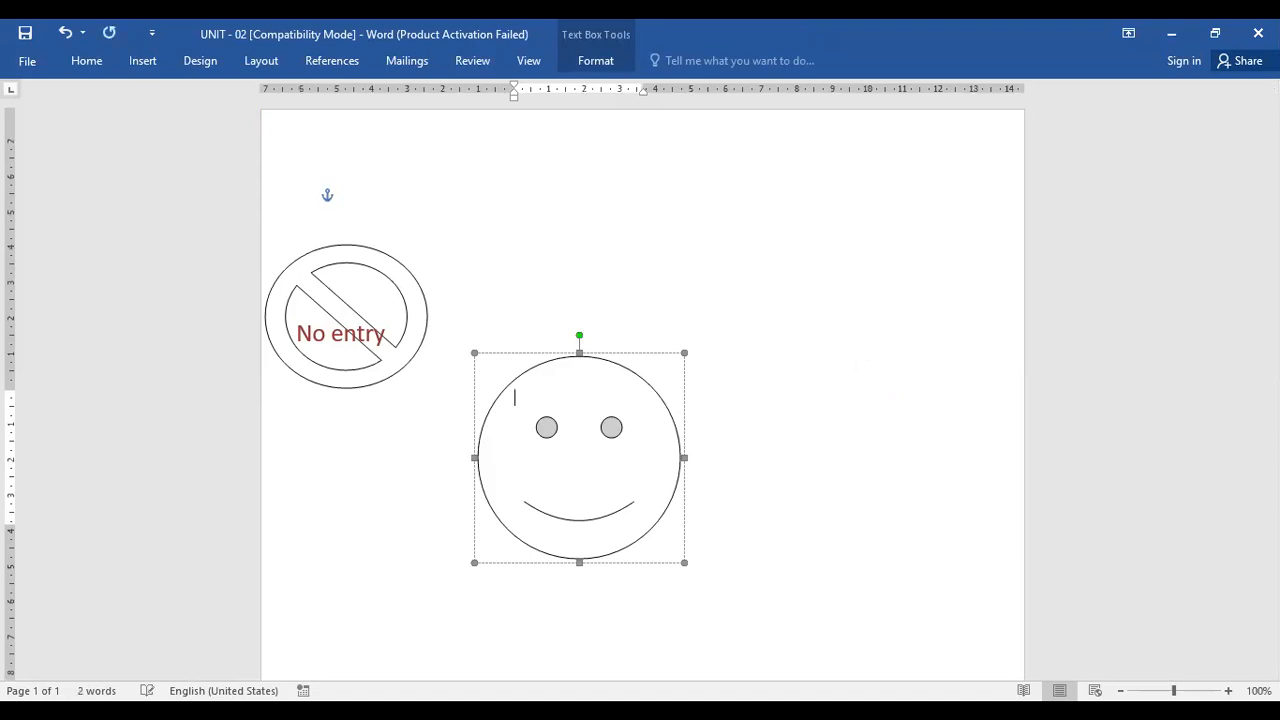
pyautogui.write('Hello')
# Select the Hello text, center it in the smiley face and color it red
pyautogui.moveTo(514, 397); pyautogui.dragTo(568, 394)
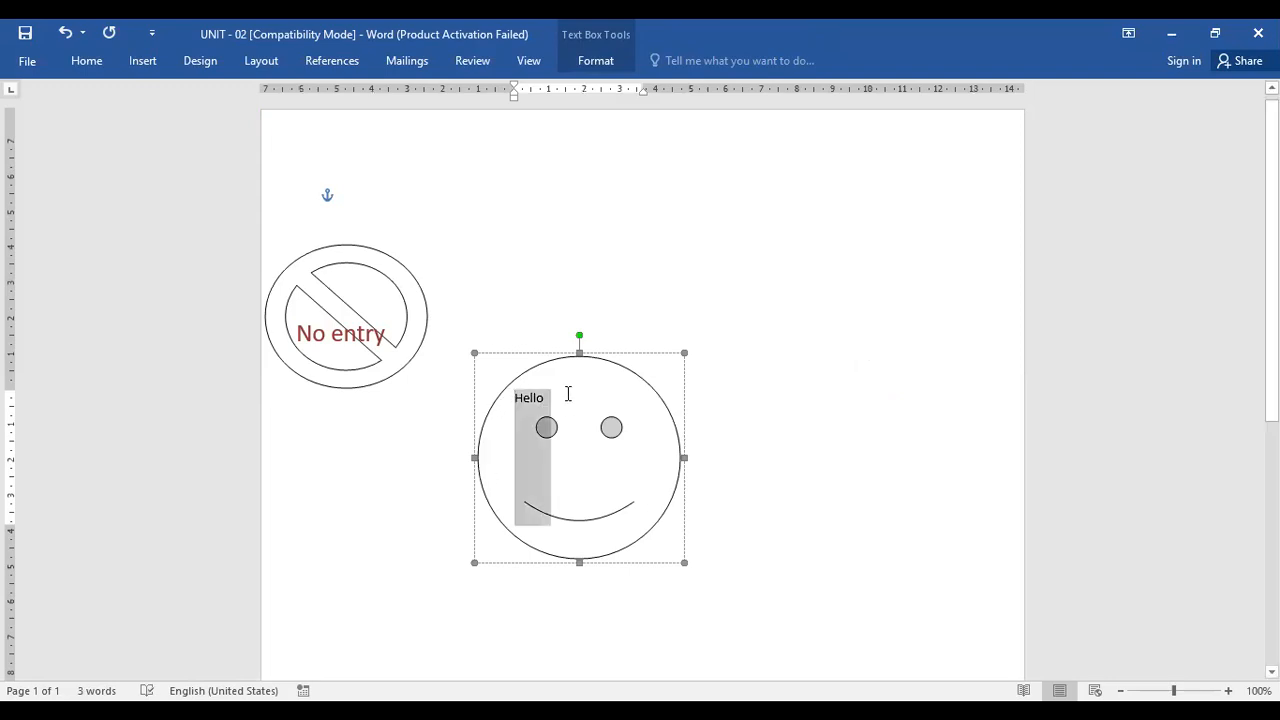
pyautogui.click(86, 60)
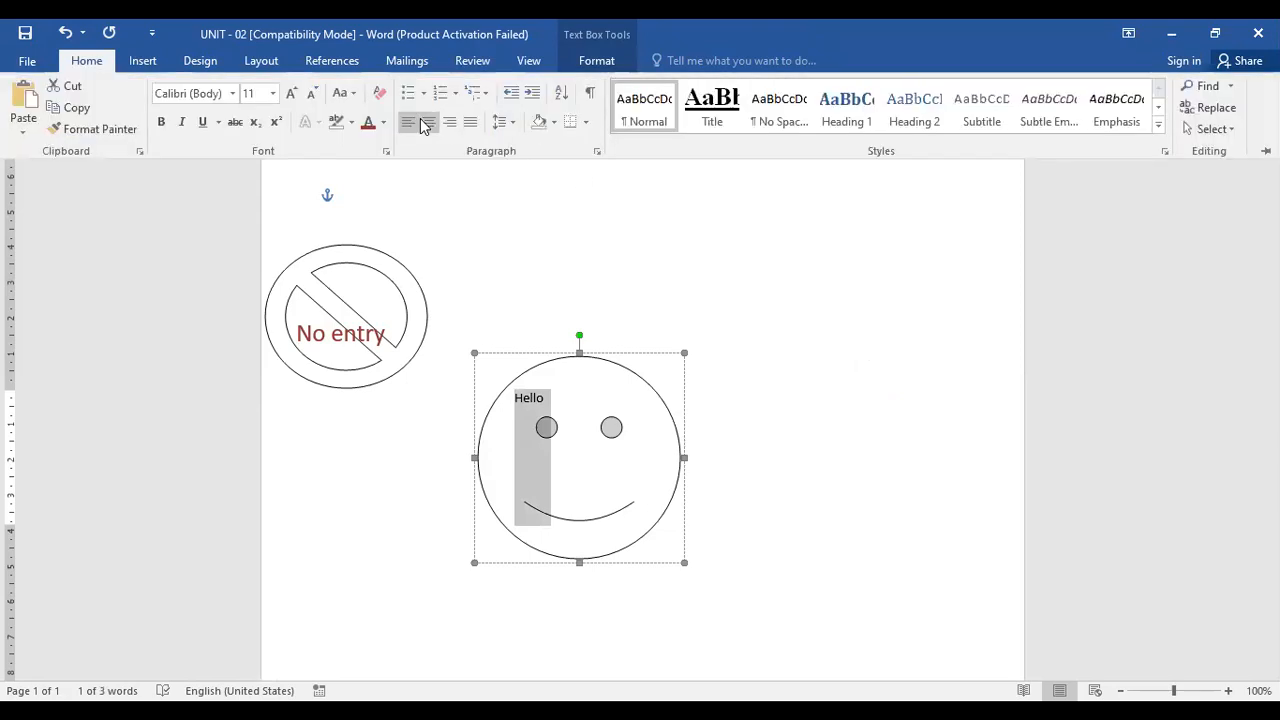
pyautogui.click(422, 120)
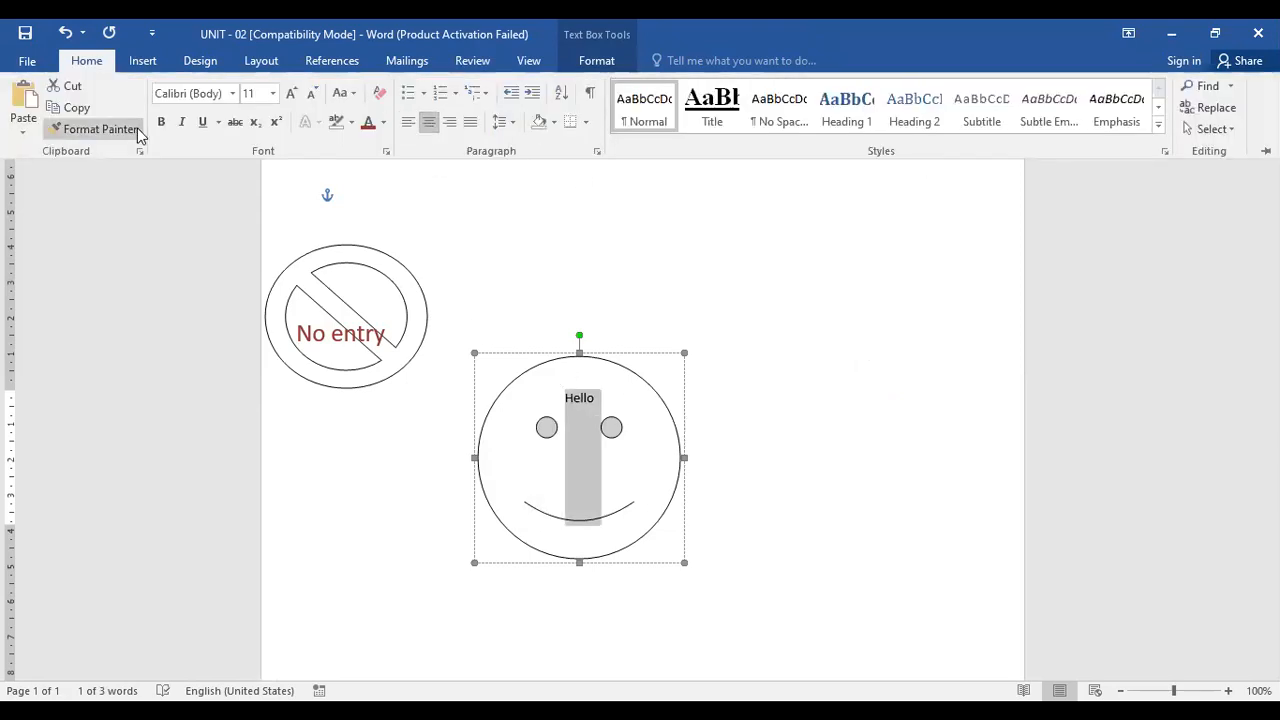
pyautogui.click(382, 122)
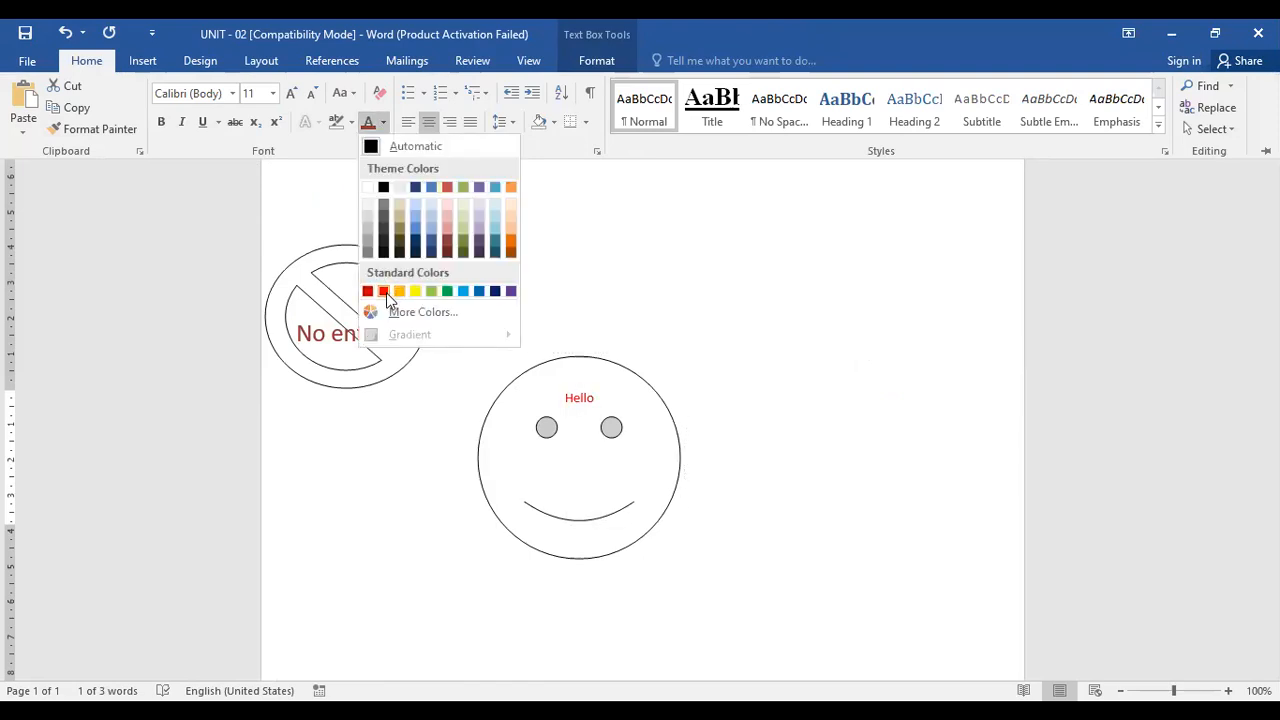
pyautogui.click(386, 293)
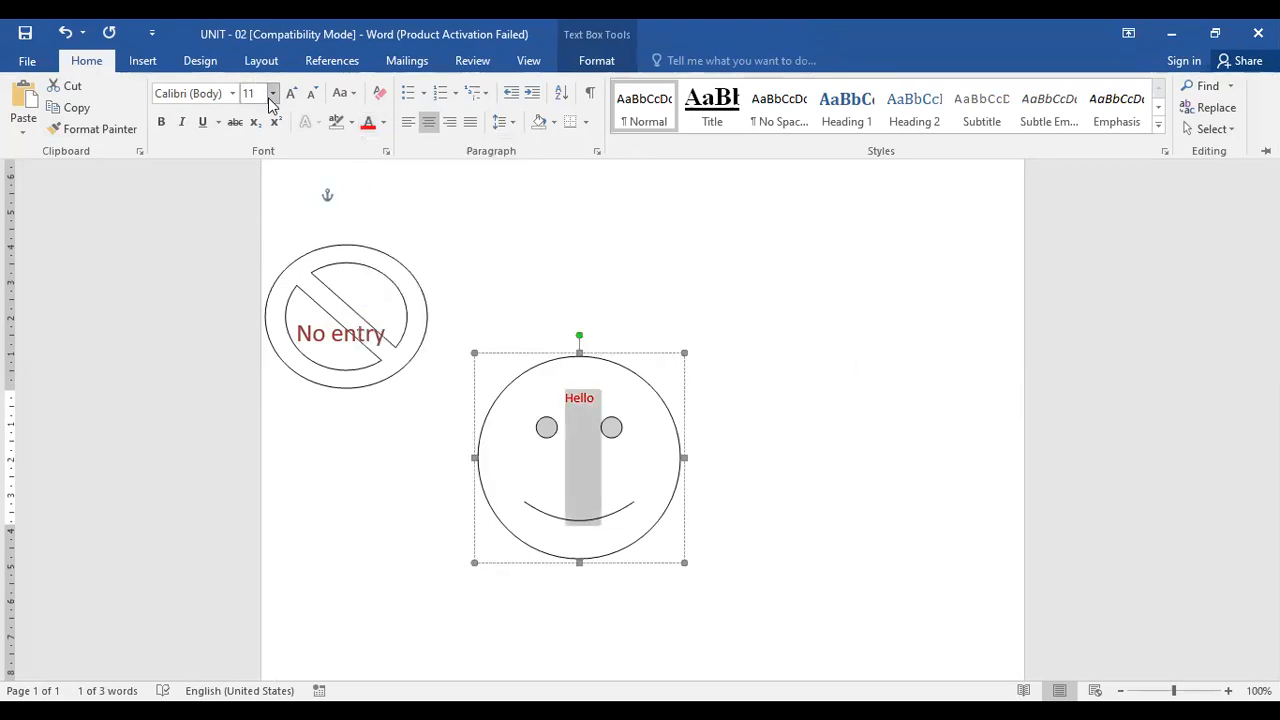
# Enlarge the Hello text to 19 pt, make it bold, and deselect the shape
pyautogui.hotkey('ctrl', ']')
pyautogui.hotkey('ctrl', ']')
pyautogui.hotkey('ctrl', ']')
pyautogui.hotkey('ctrl', ']')
pyautogui.hotkey('ctrl', ']')
pyautogui.hotkey('ctrl', ']')
pyautogui.hotkey('ctrl', ']')
pyautogui.hotkey('ctrl', ']')
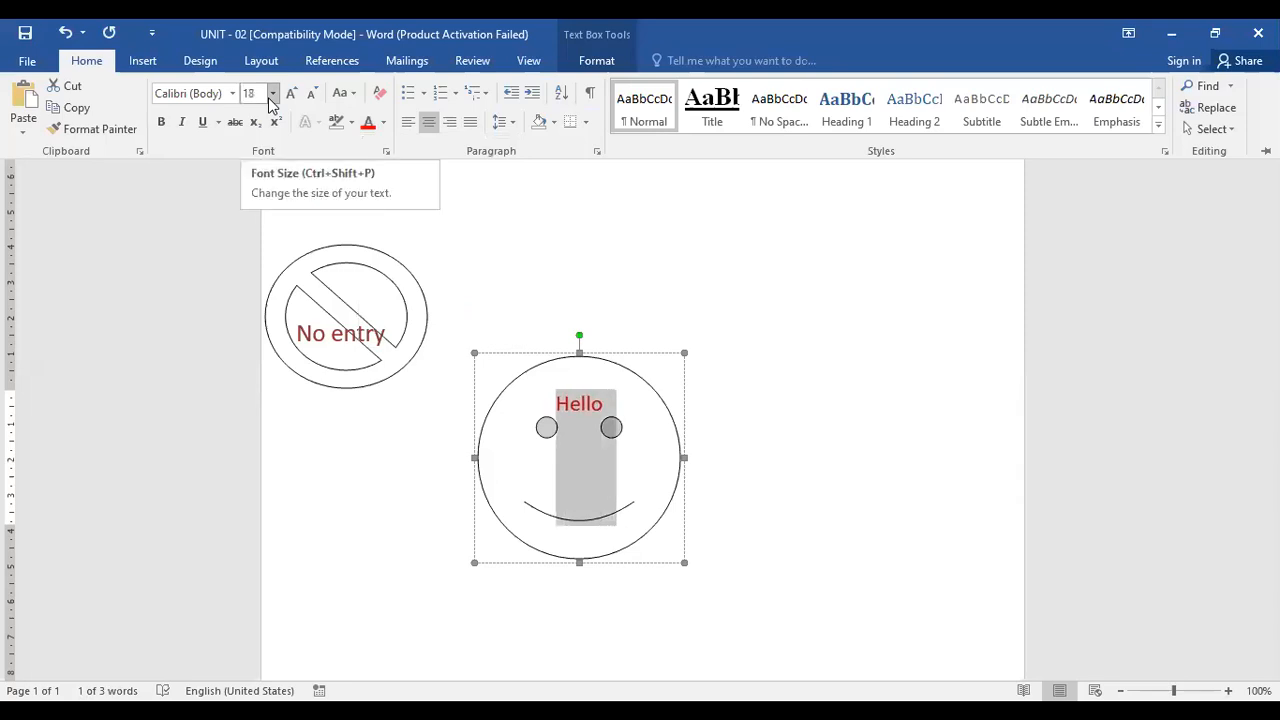
pyautogui.hotkey('ctrl', 'b')
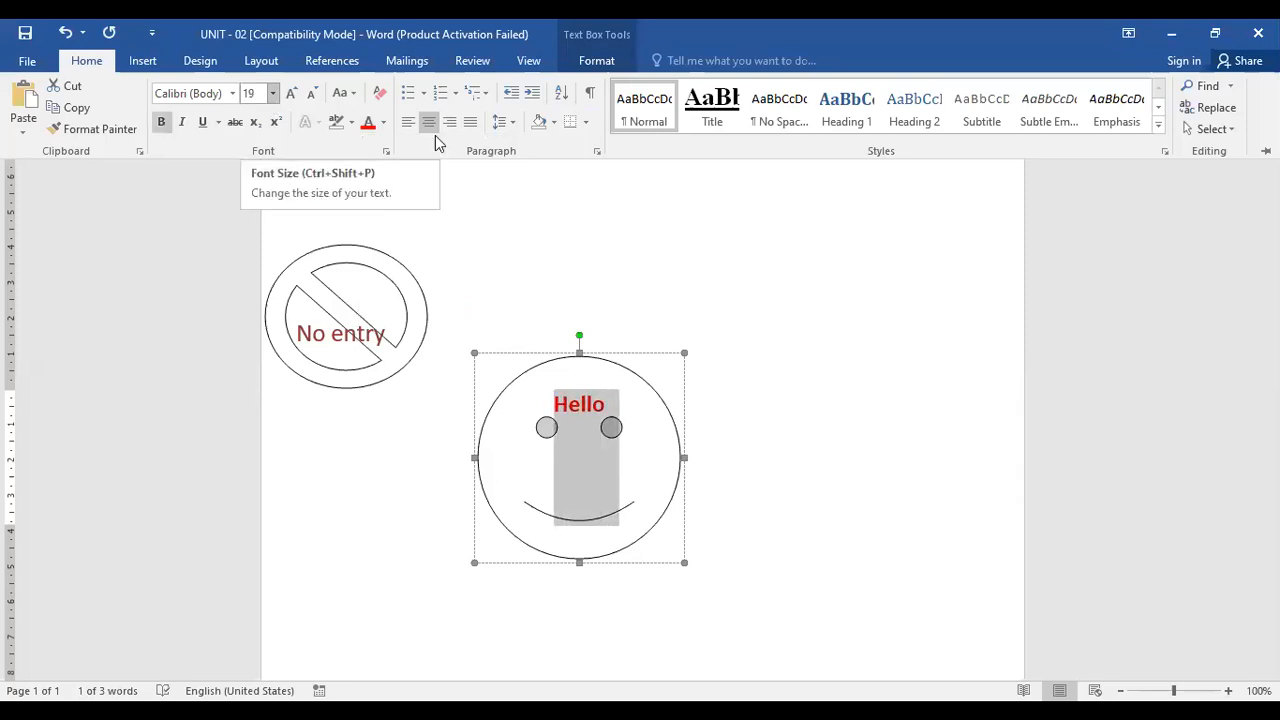
pyautogui.click(760, 596)
pyautogui.click(769, 637)
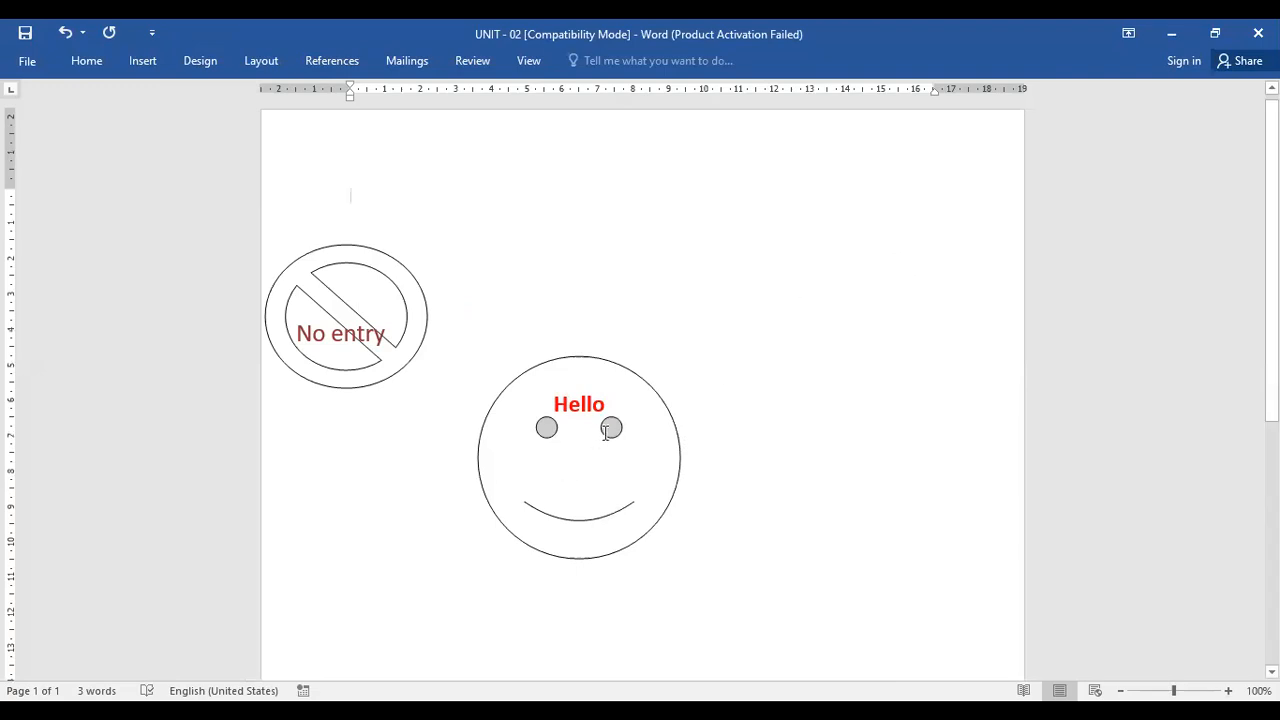
# Try pushing the Hello text lower with blank lines, then undo them
pyautogui.click(575, 386)
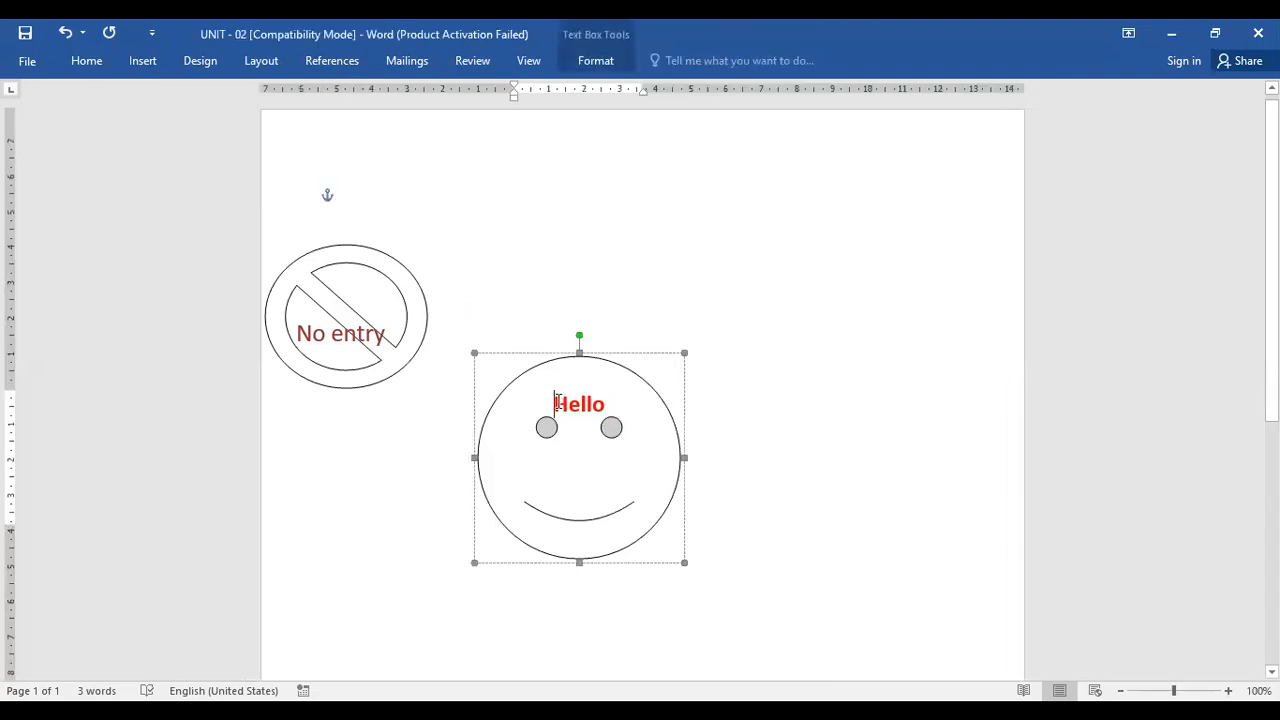
pyautogui.press('Return')
pyautogui.press('Return')
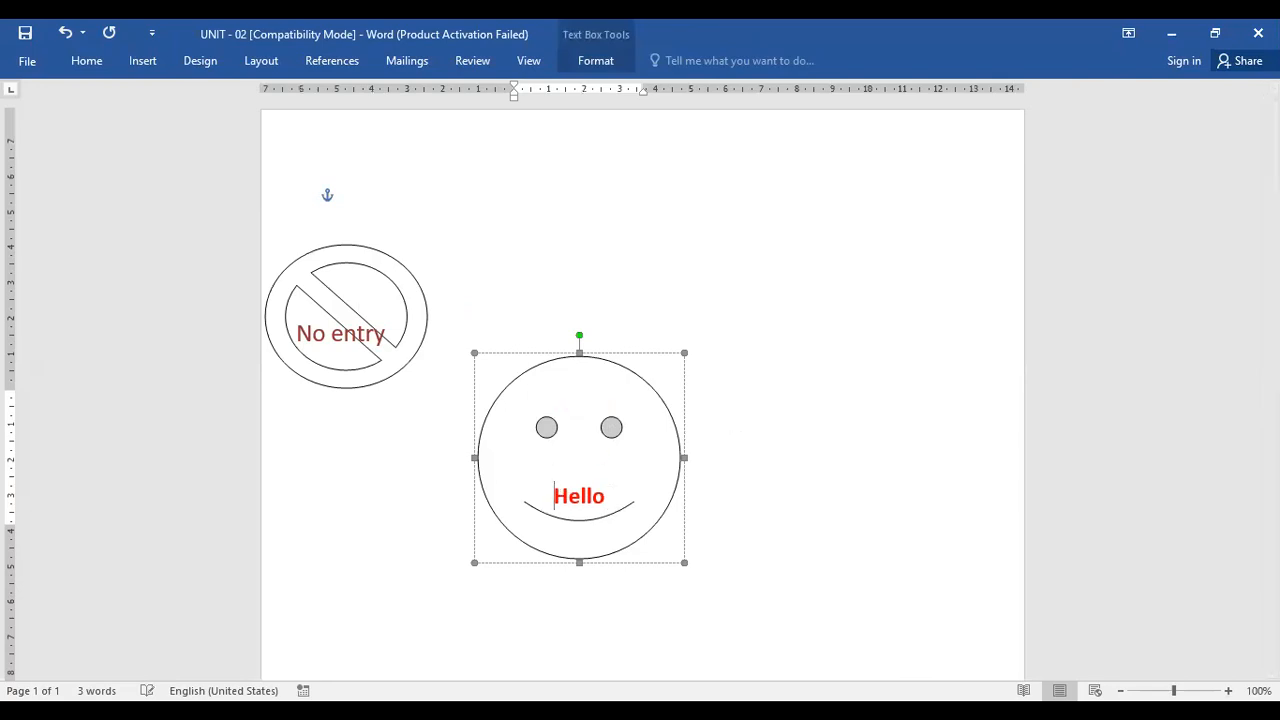
pyautogui.press('Return')
pyautogui.hotkey('ctrl', 'z')
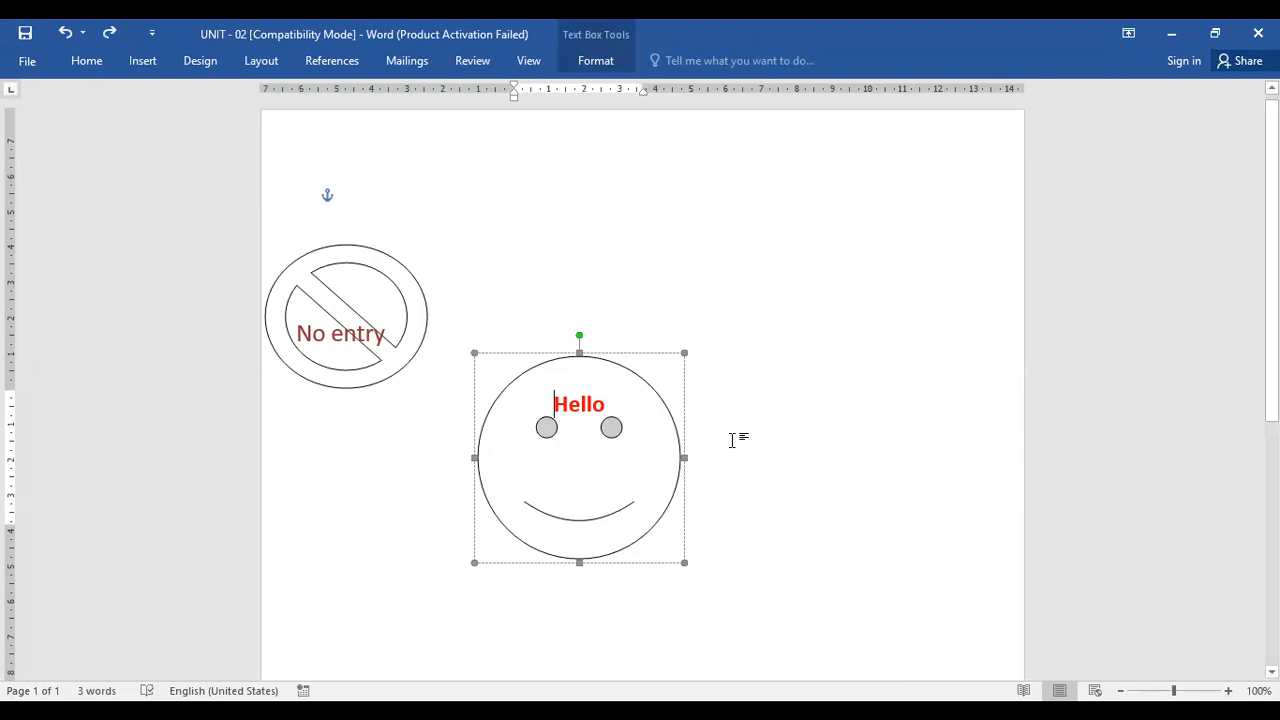
pyautogui.hotkey('alt', 'Tab')
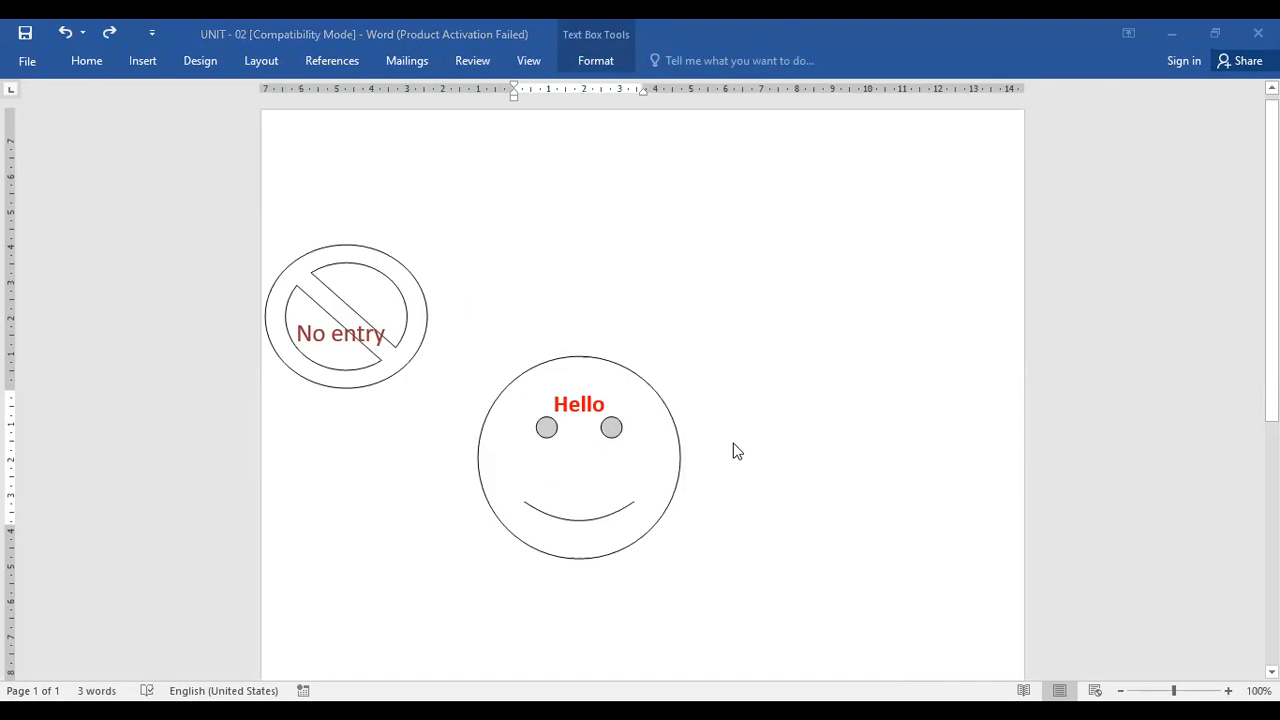
pyautogui.hotkey('alt', 'Tab')
pyautogui.click(891, 611)
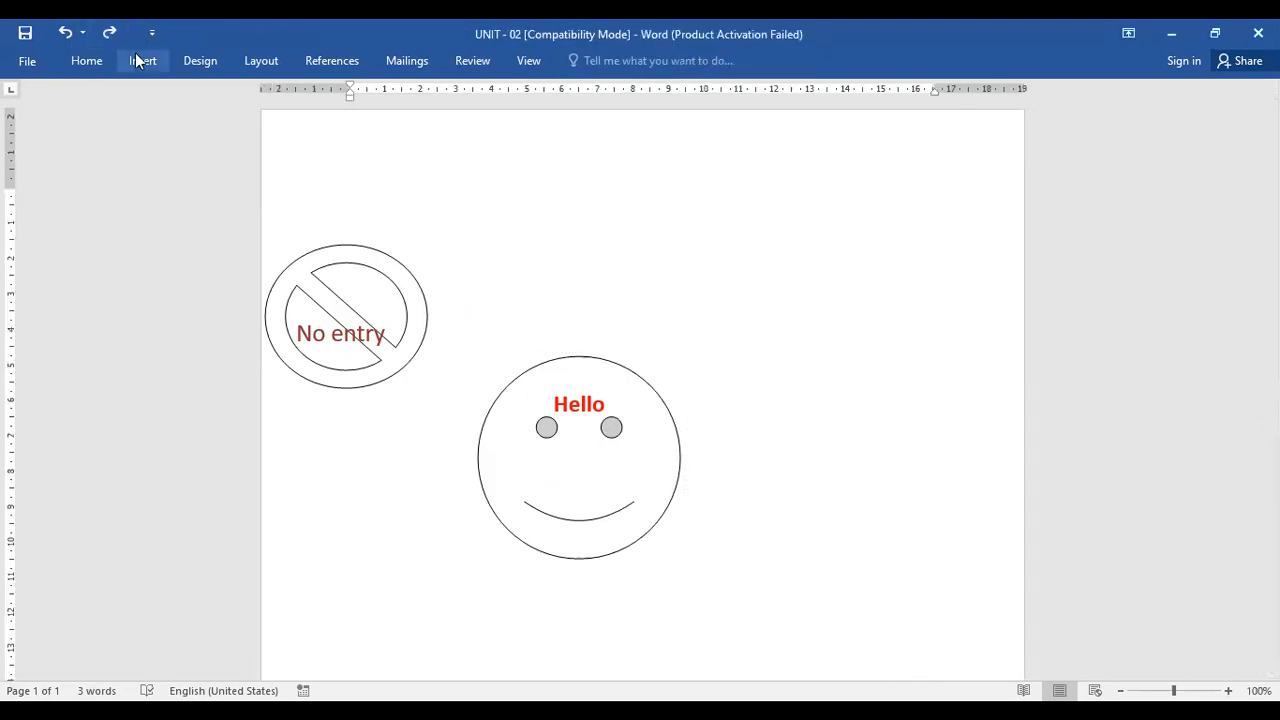
pyautogui.click(145, 61)
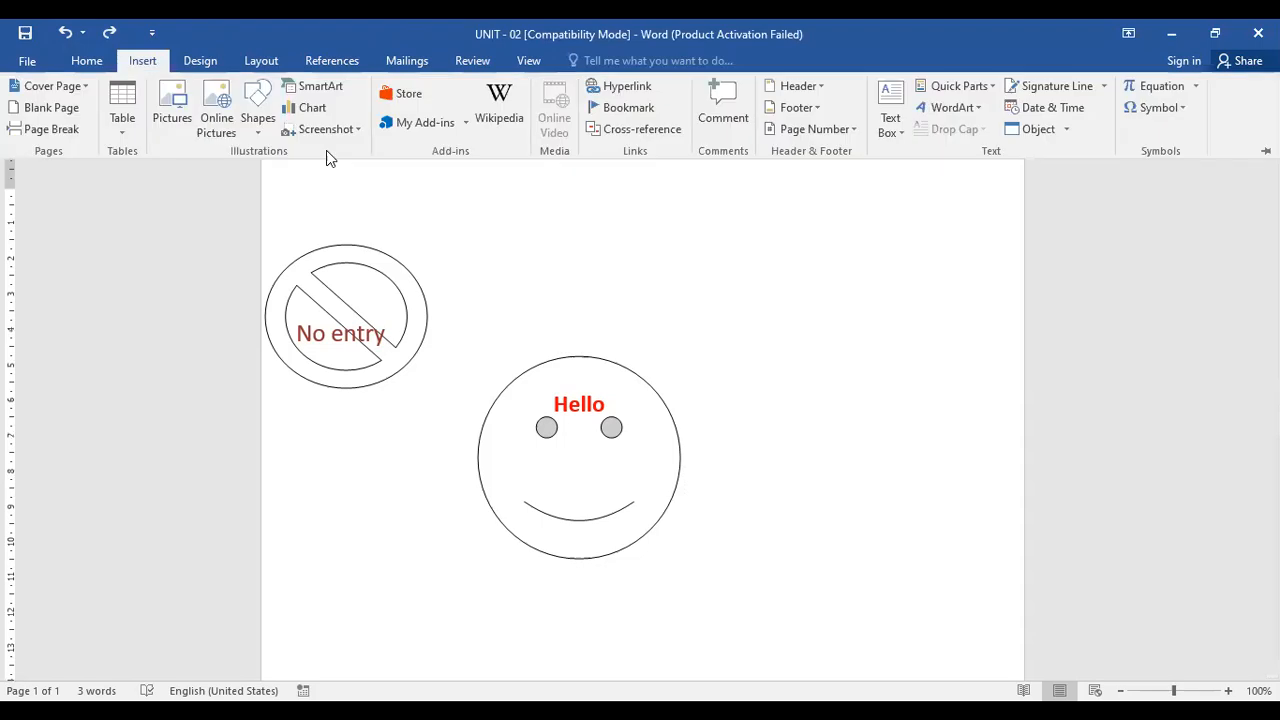
pyautogui.click(264, 129)
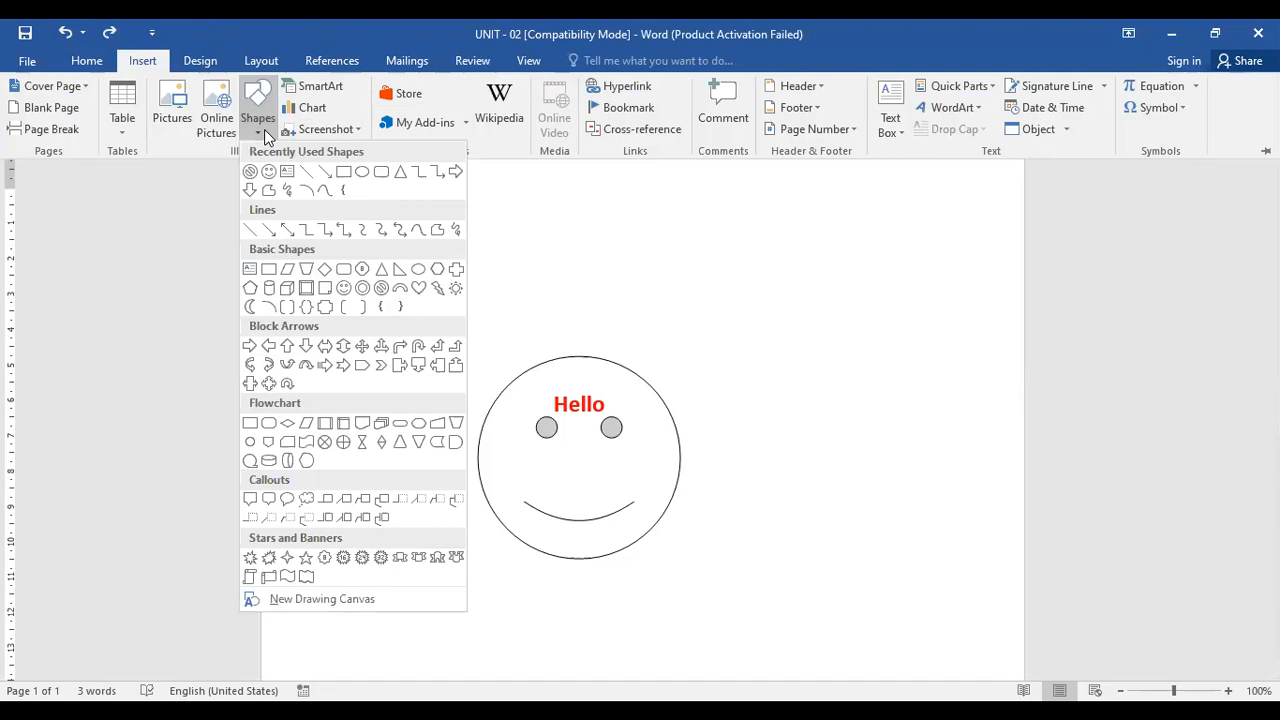
pyautogui.click(364, 344)
pyautogui.moveTo(747, 360)
pyautogui.mouseDown()
pyautogui.moveTo(866, 560)
pyautogui.moveTo(973, 547)
pyautogui.mouseUp()
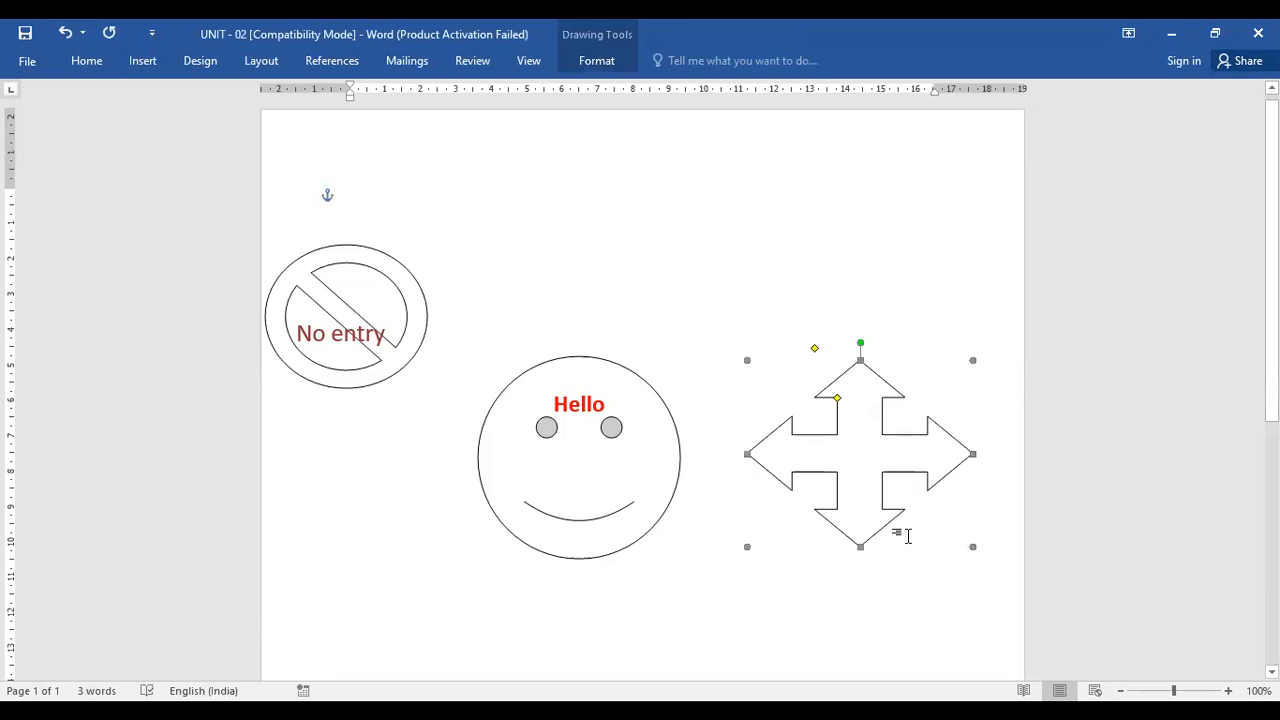
pyautogui.press('Delete')
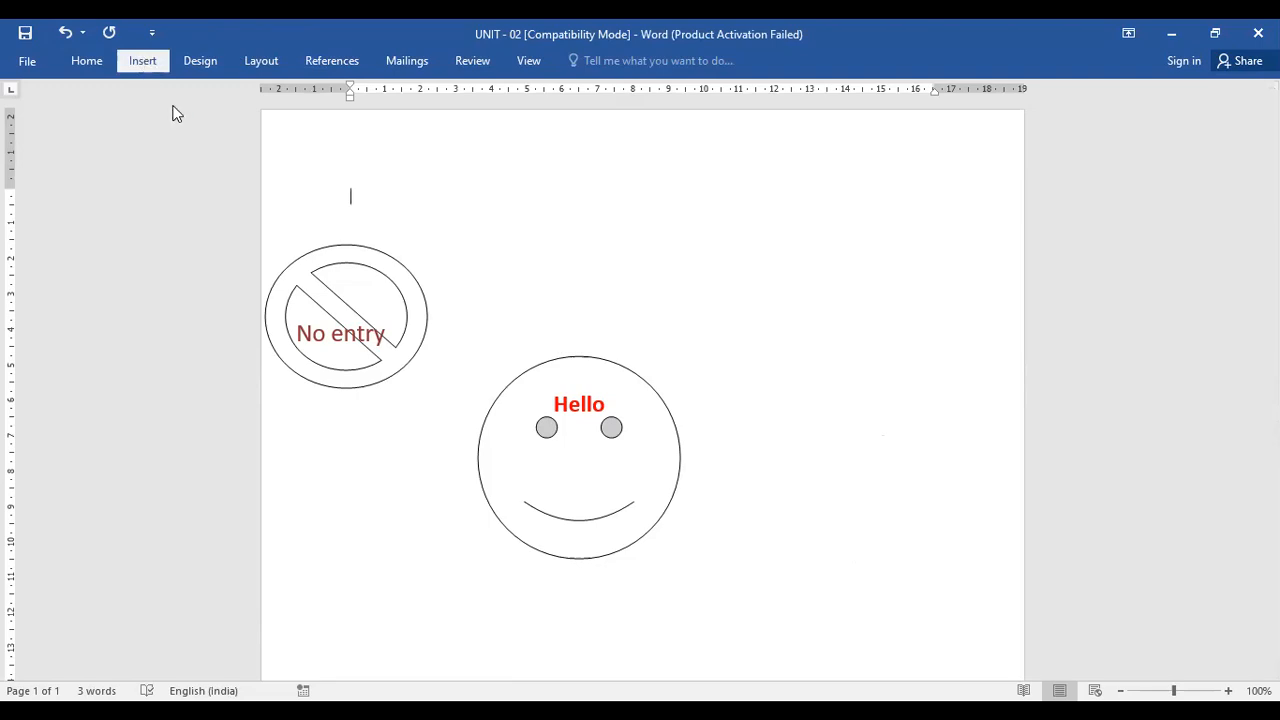
# Draw a right block arrow shape to the right of the smiley face
pyautogui.click(258, 118)
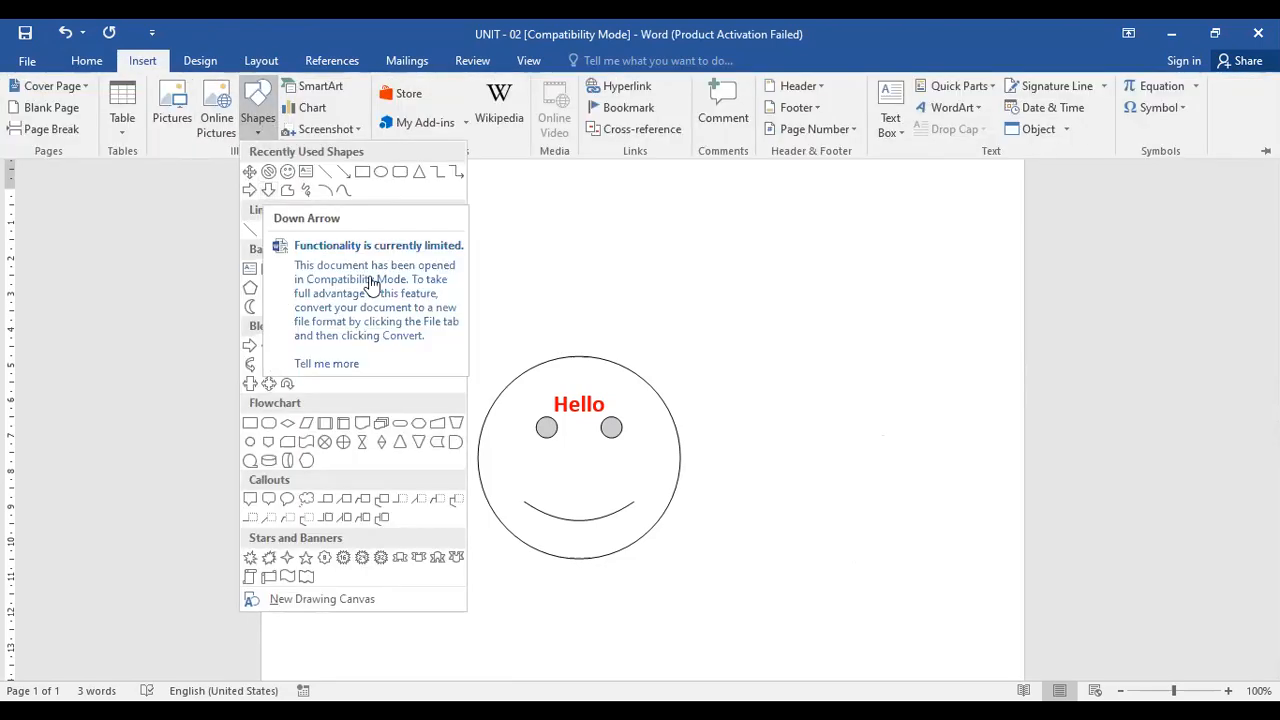
pyautogui.click(249, 190)
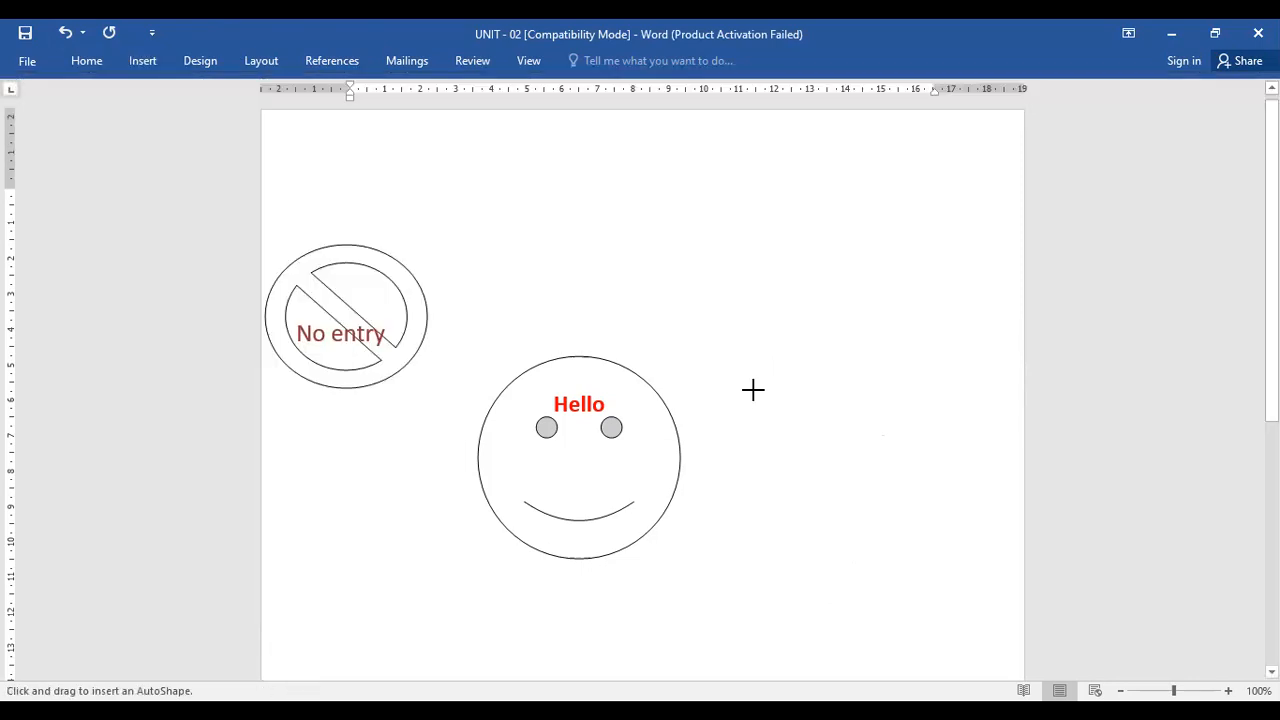
pyautogui.moveTo(754, 390)
pyautogui.mouseDown()
pyautogui.moveTo(928, 477)
pyautogui.moveTo(955, 473)
pyautogui.mouseUp()
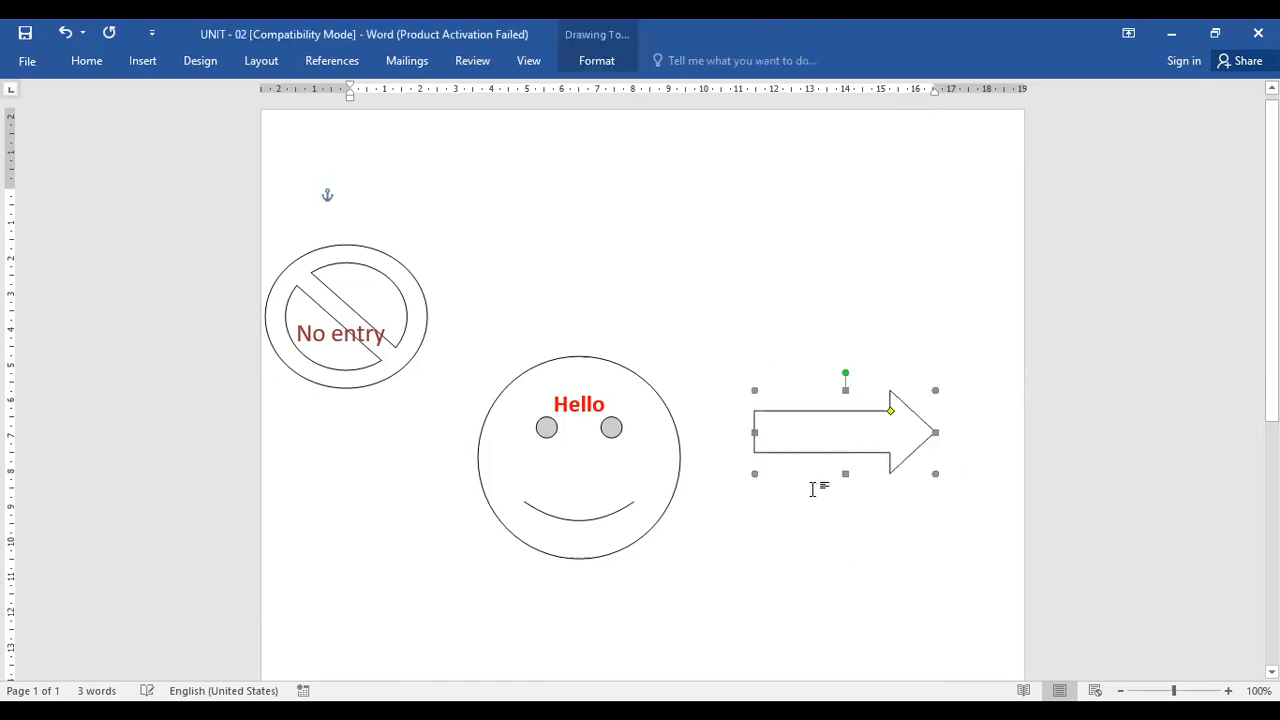
# Add the text Turn Right inside the arrow shape
pyautogui.rightClick(809, 440)
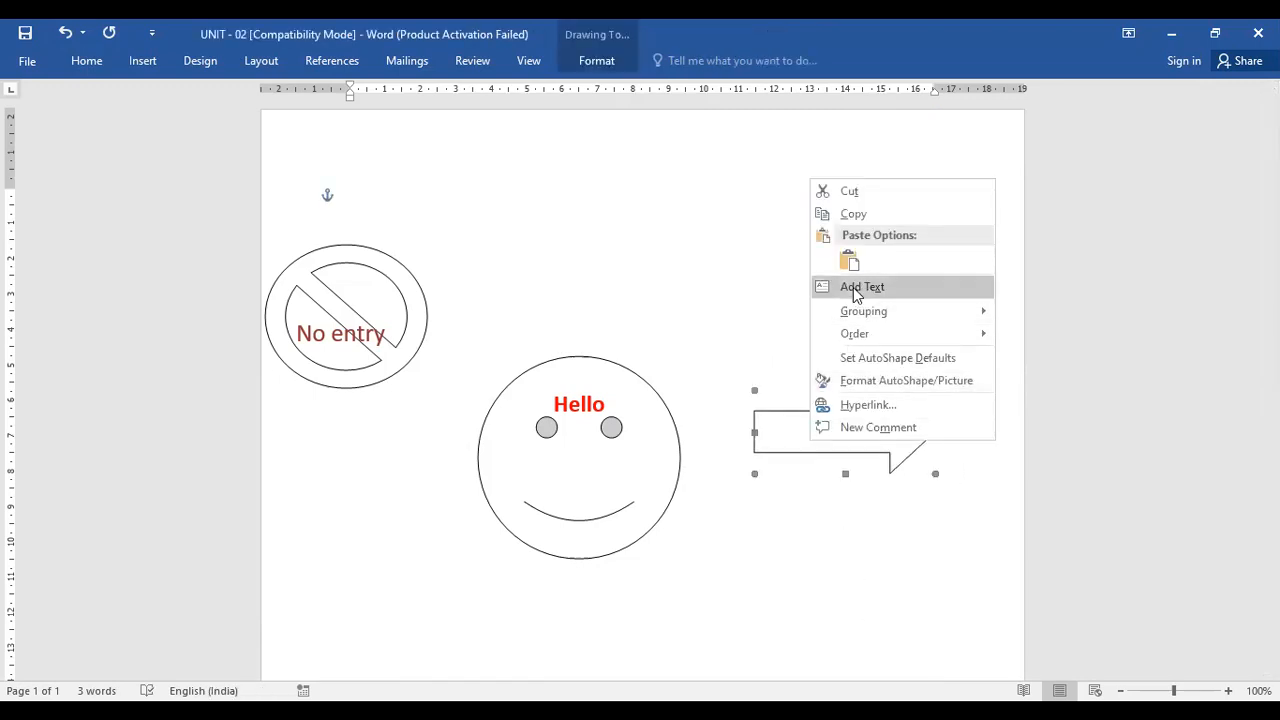
pyautogui.click(905, 492)
pyautogui.click(911, 494)
pyautogui.write('r')
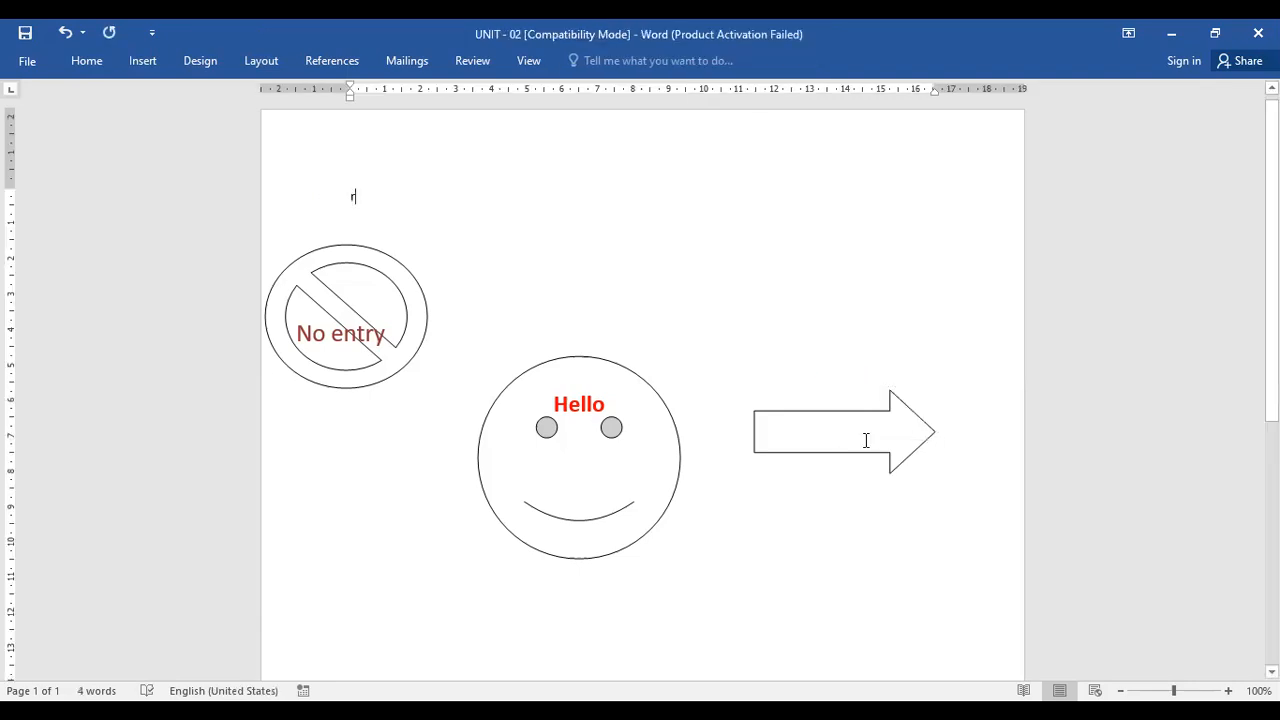
pyautogui.click(825, 438)
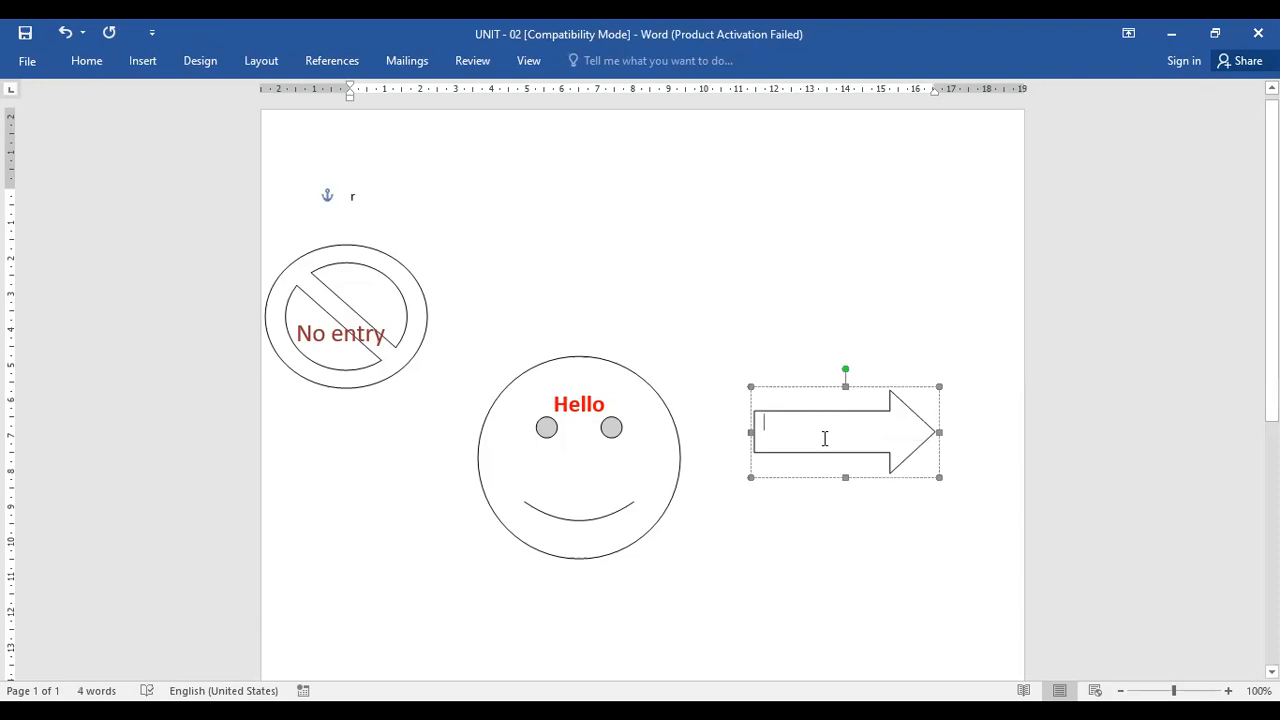
pyautogui.rightClick(773, 467)
pyautogui.click(777, 457)
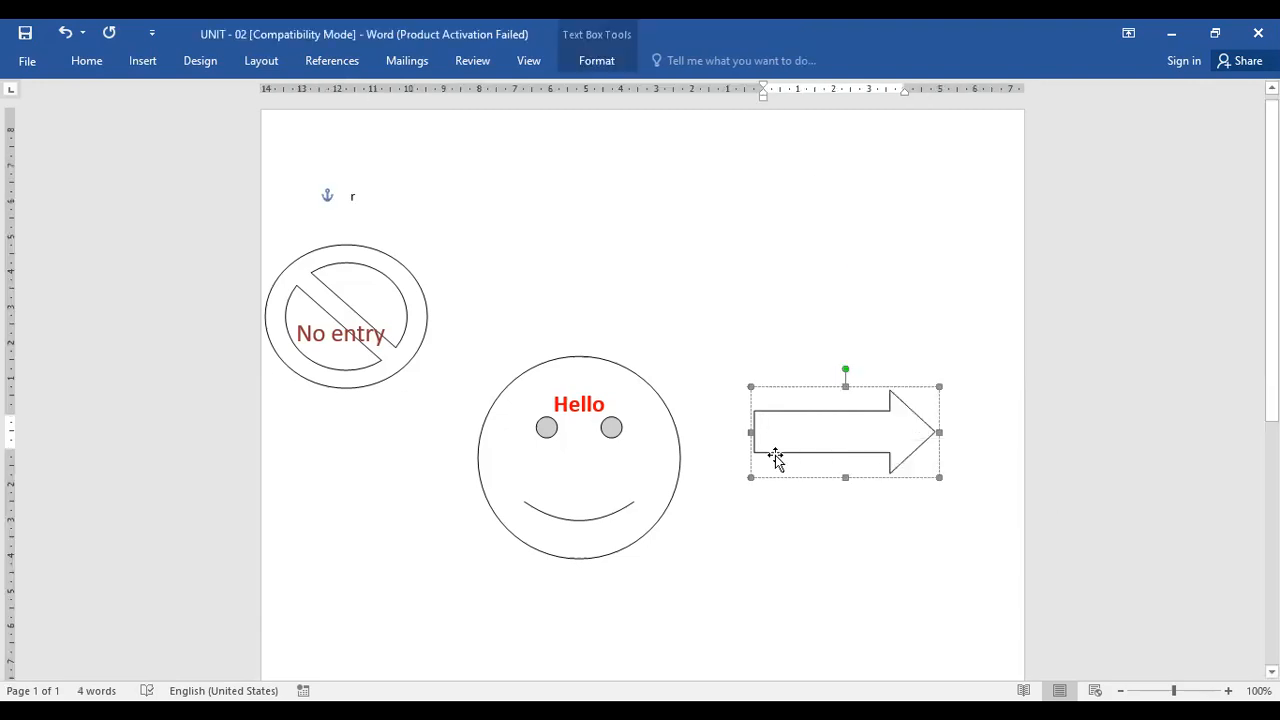
pyautogui.write('Turn ')
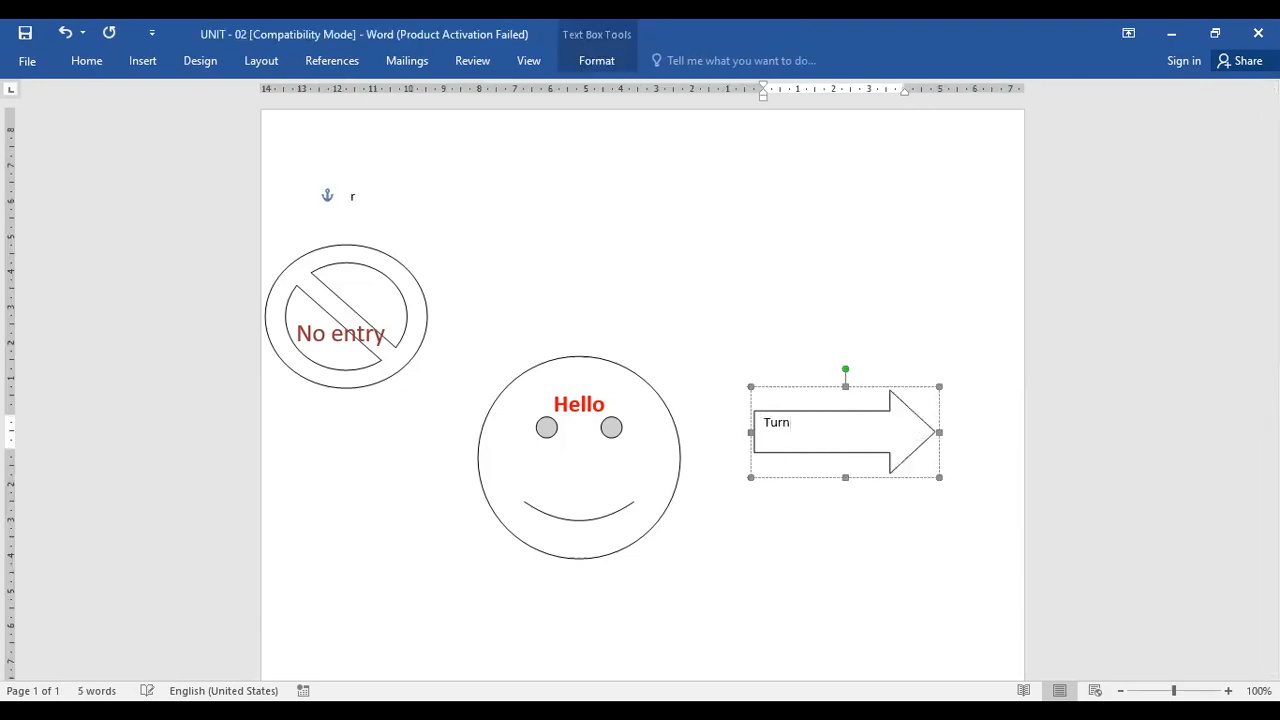
pyautogui.write('Right')
# Format the Turn Right text as bold, 18 pt and red
pyautogui.moveTo(834, 420); pyautogui.dragTo(704, 421)
pyautogui.hotkey('ctrl', 'b')
pyautogui.hotkey('ctrl', 'shift', '.')
pyautogui.hotkey('ctrl', 'shift', '.')
pyautogui.hotkey('ctrl', 'shift', '.')
pyautogui.hotkey('ctrl', 'shift', '.')
pyautogui.hotkey('ctrl', 'shift', '.')
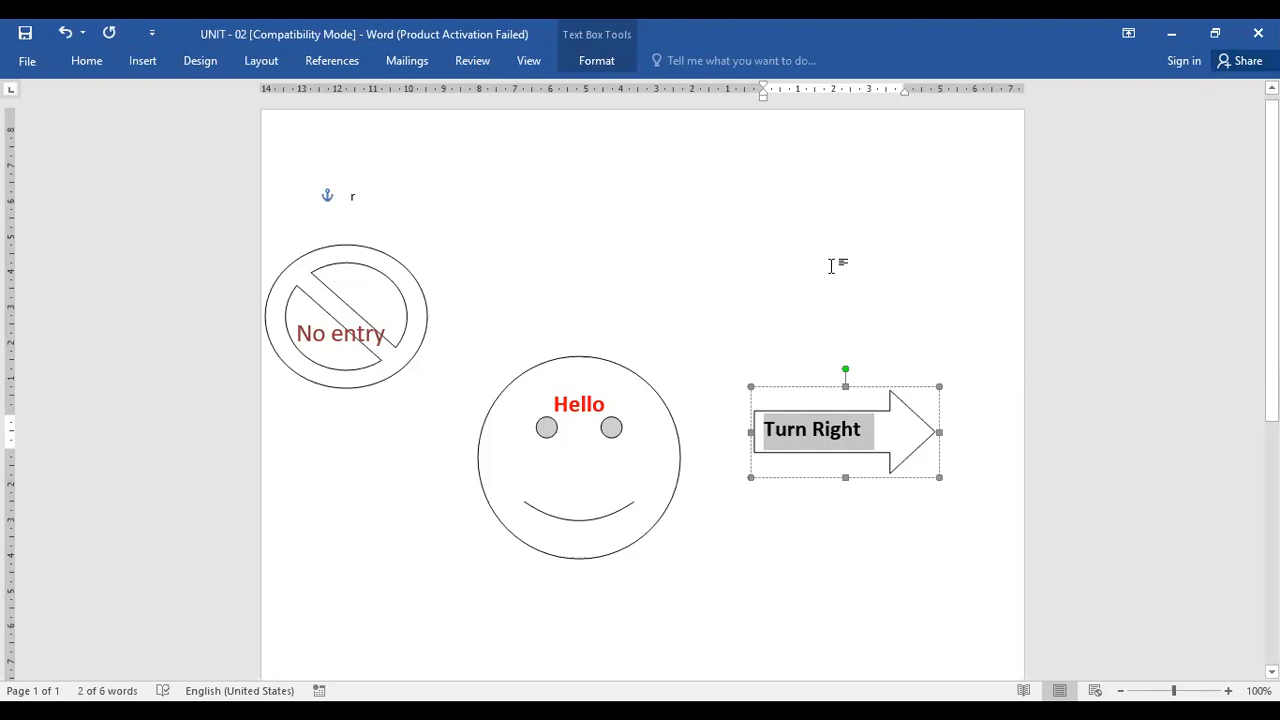
pyautogui.click(86, 61)
pyautogui.click(367, 121)
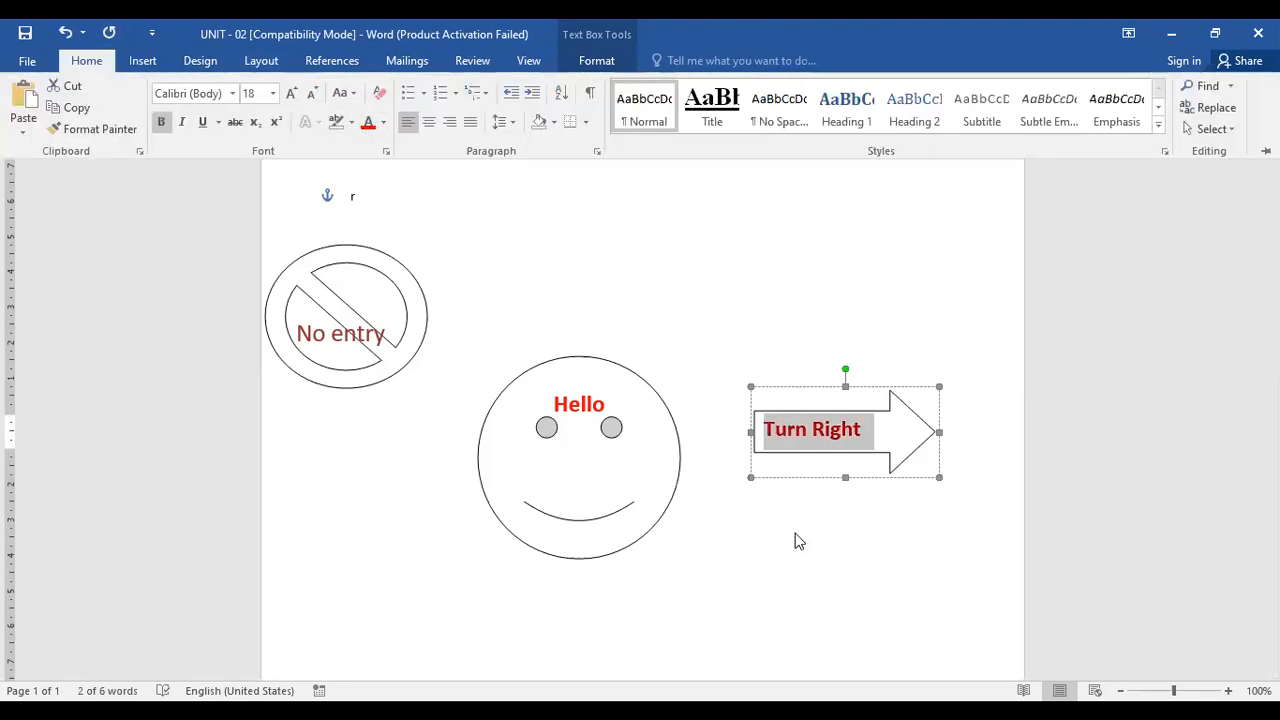
# Delete the word Turn from the arrow's text
pyautogui.click(800, 448)
pyautogui.click(798, 432)
pyautogui.doubleClick(783, 431)
pyautogui.press('Delete')
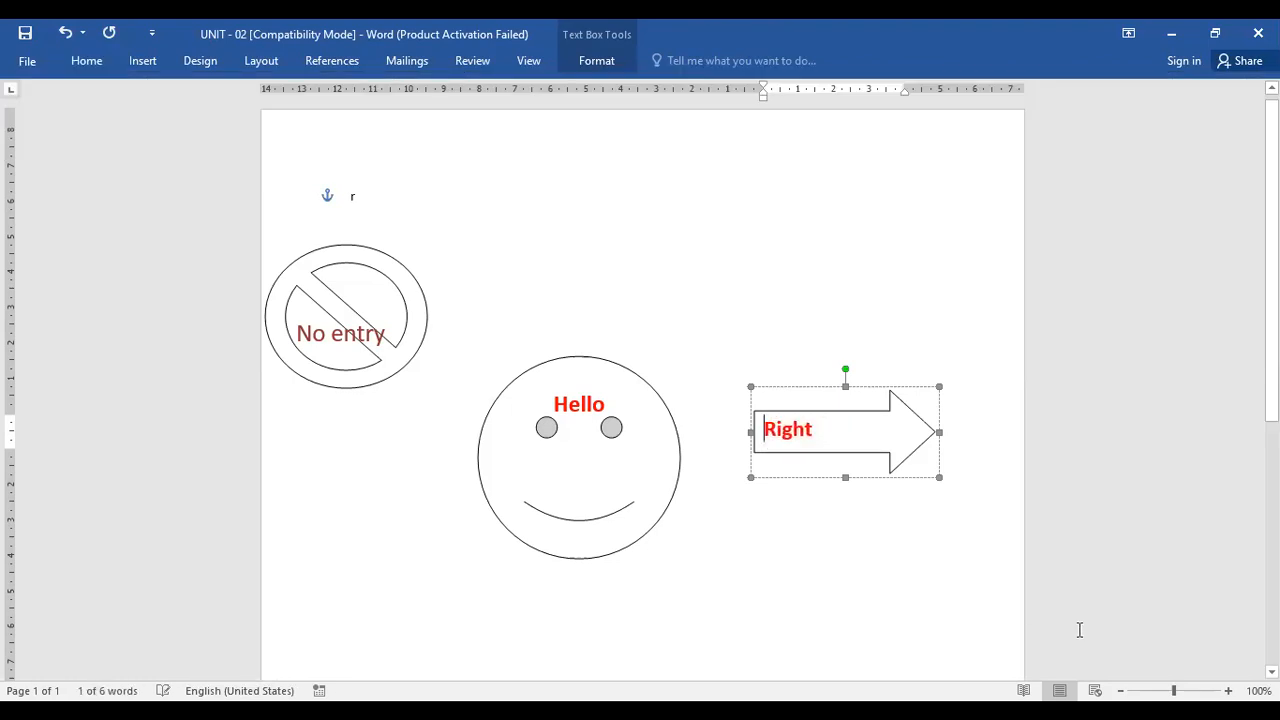
# Append the word Direction after Right in the arrow's text
pyautogui.click(841, 424)
pyautogui.write('Direec')
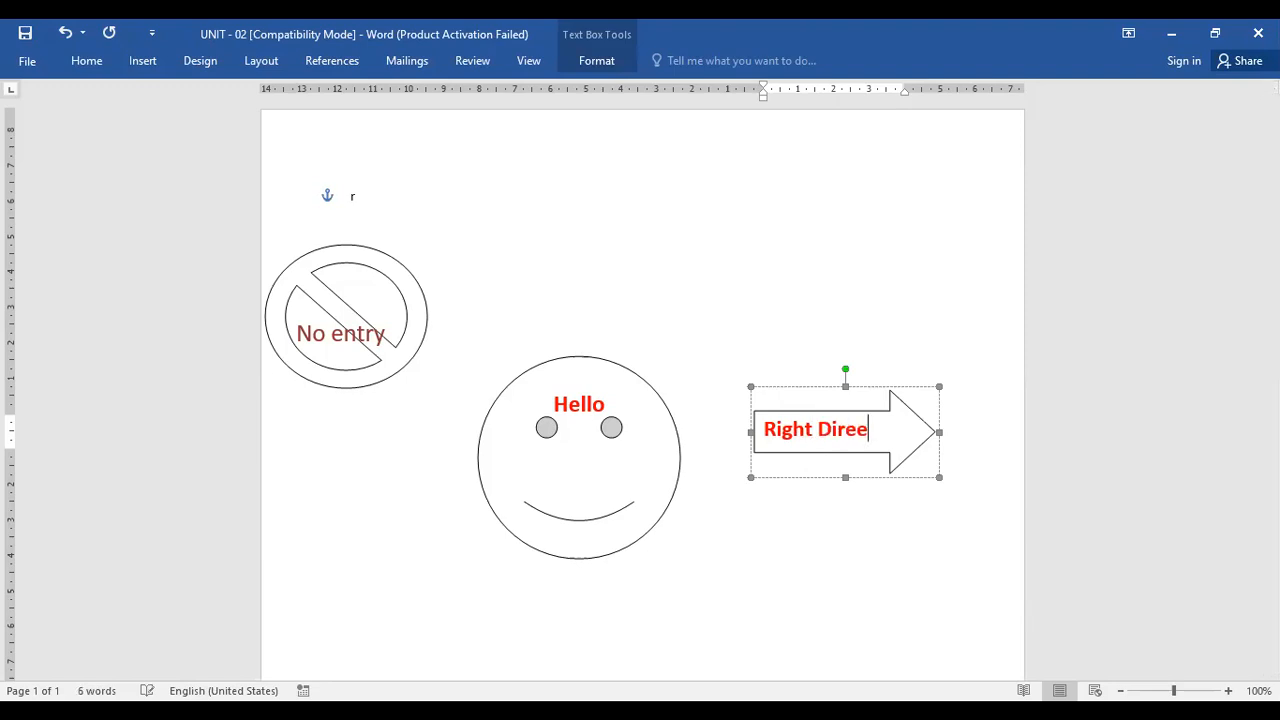
pyautogui.press('BackSpace')
pyautogui.press('BackSpace')
pyautogui.write('cion')
pyautogui.press('BackSpace')
pyautogui.press('BackSpace')
pyautogui.press('BackSpace')
pyautogui.press('BackSpace')
pyautogui.write('ction')
pyautogui.click(861, 324)
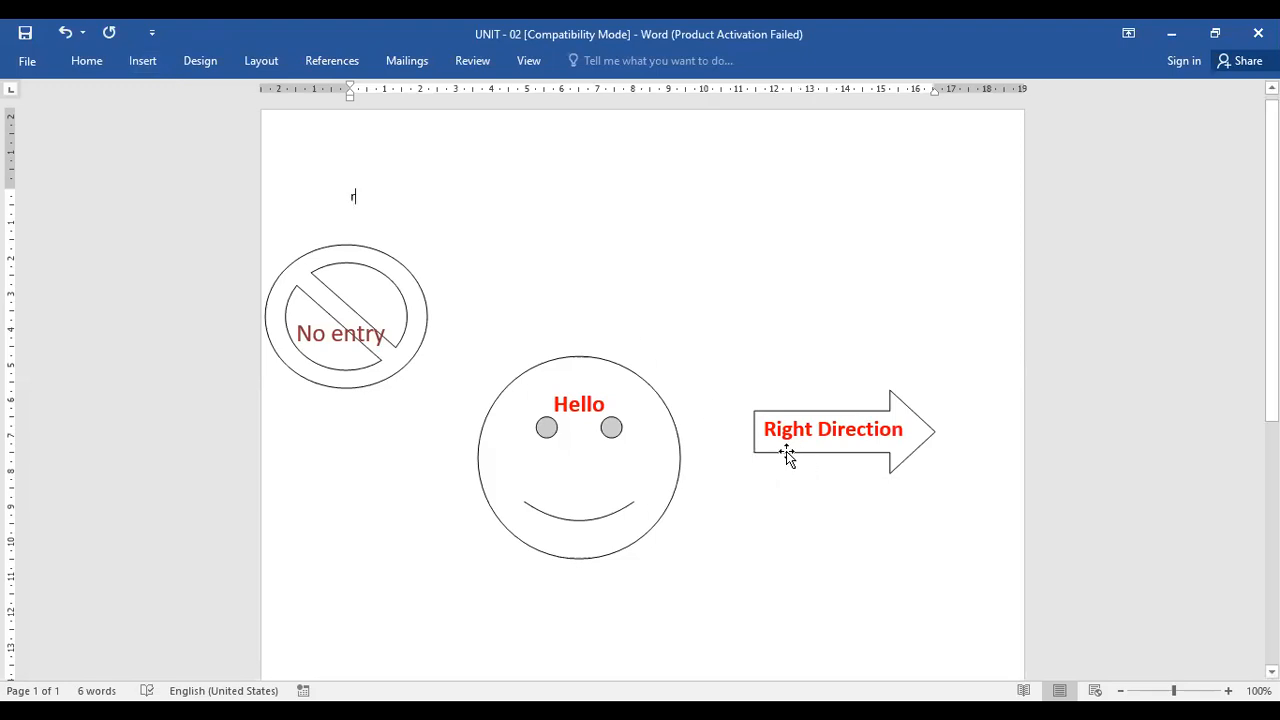
# Replace Right in the arrow's text with Way to, breaking the rest onto a new line
pyautogui.moveTo(812, 430); pyautogui.dragTo(761, 430)
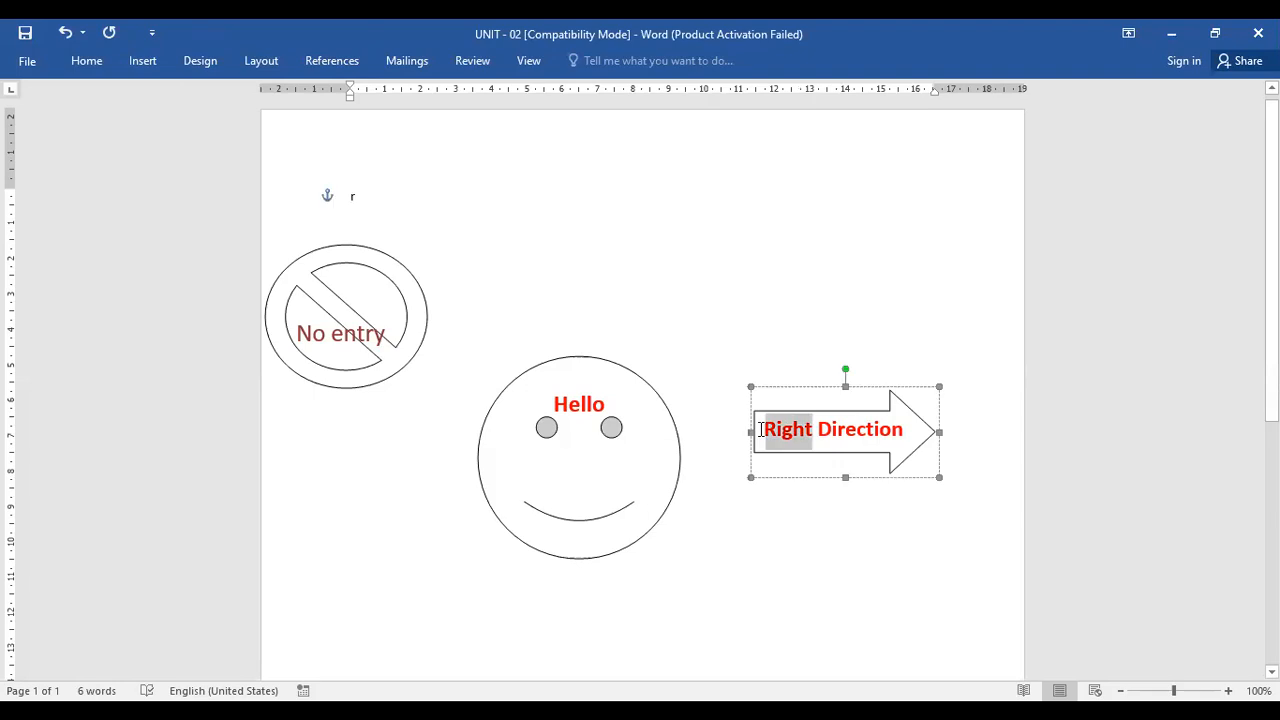
pyautogui.press('BackSpace')
pyautogui.write('wa')
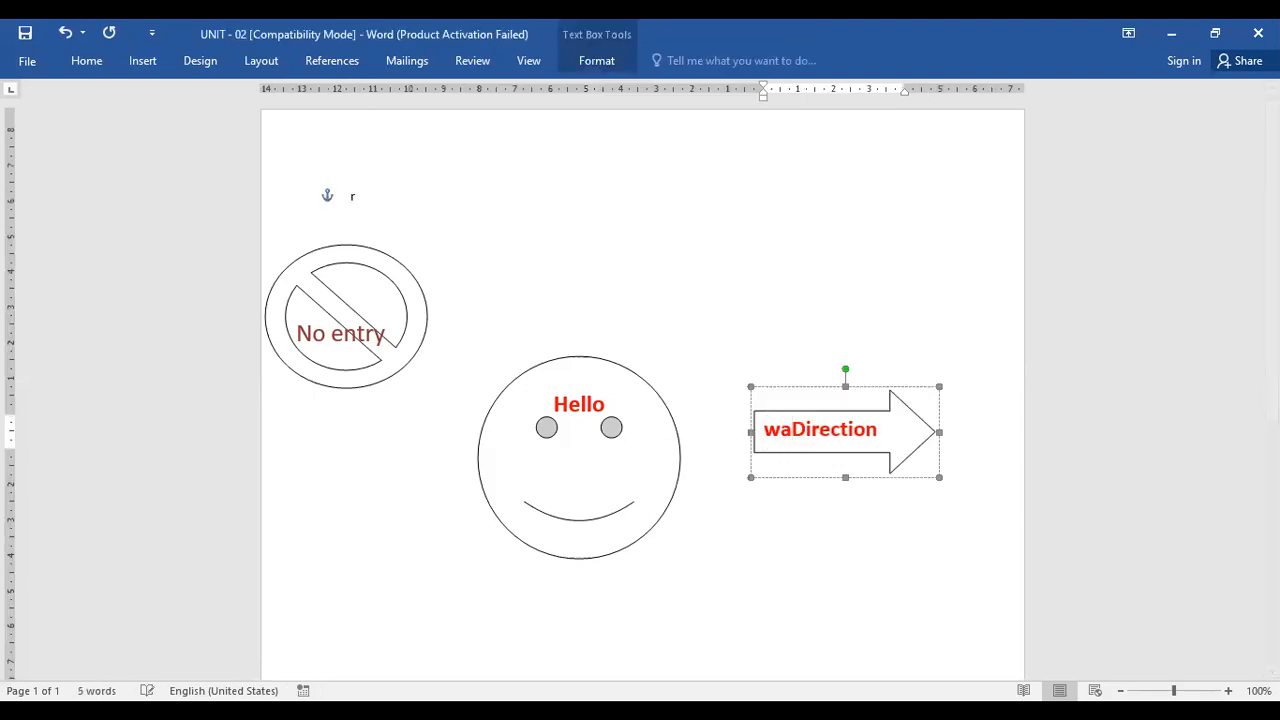
pyautogui.write('y')
pyautogui.hotkey('ctrl', 'Delete')
pyautogui.write('to')
pyautogui.press('Return')
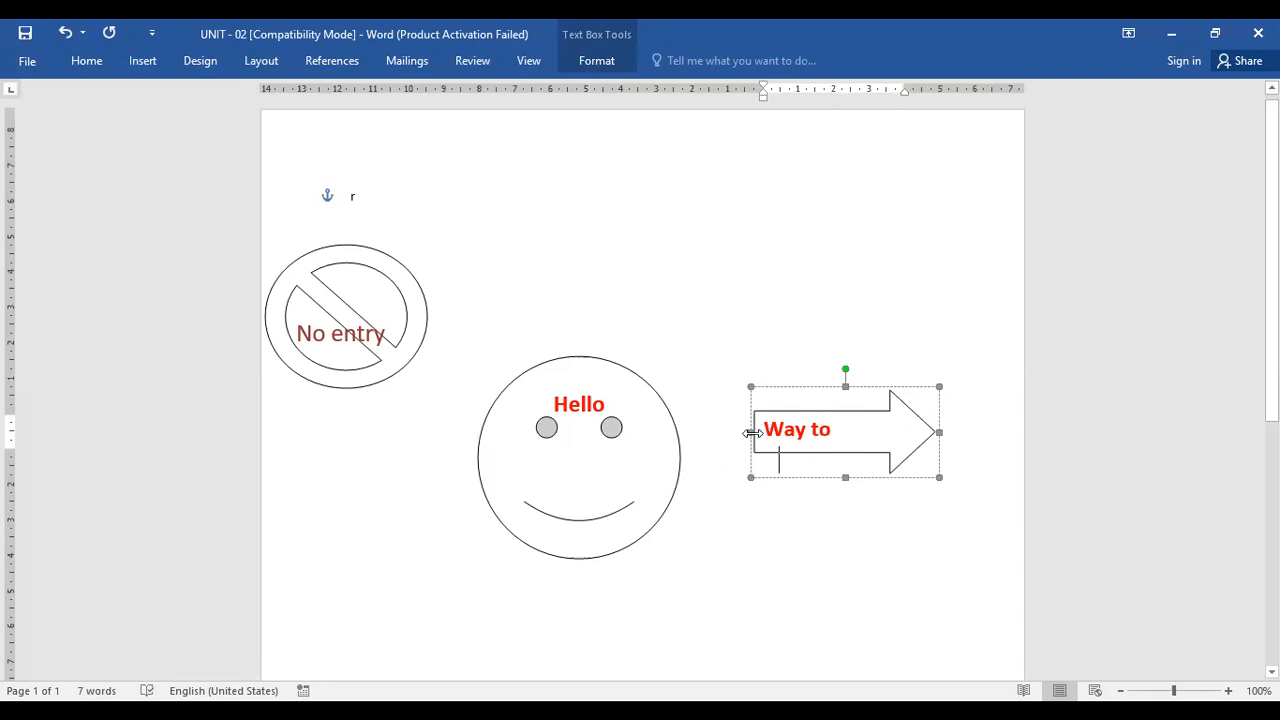
# Stretch the arrow leftward and change its text to Way to class Room
pyautogui.moveTo(603, 431); pyautogui.dragTo(573, 432)
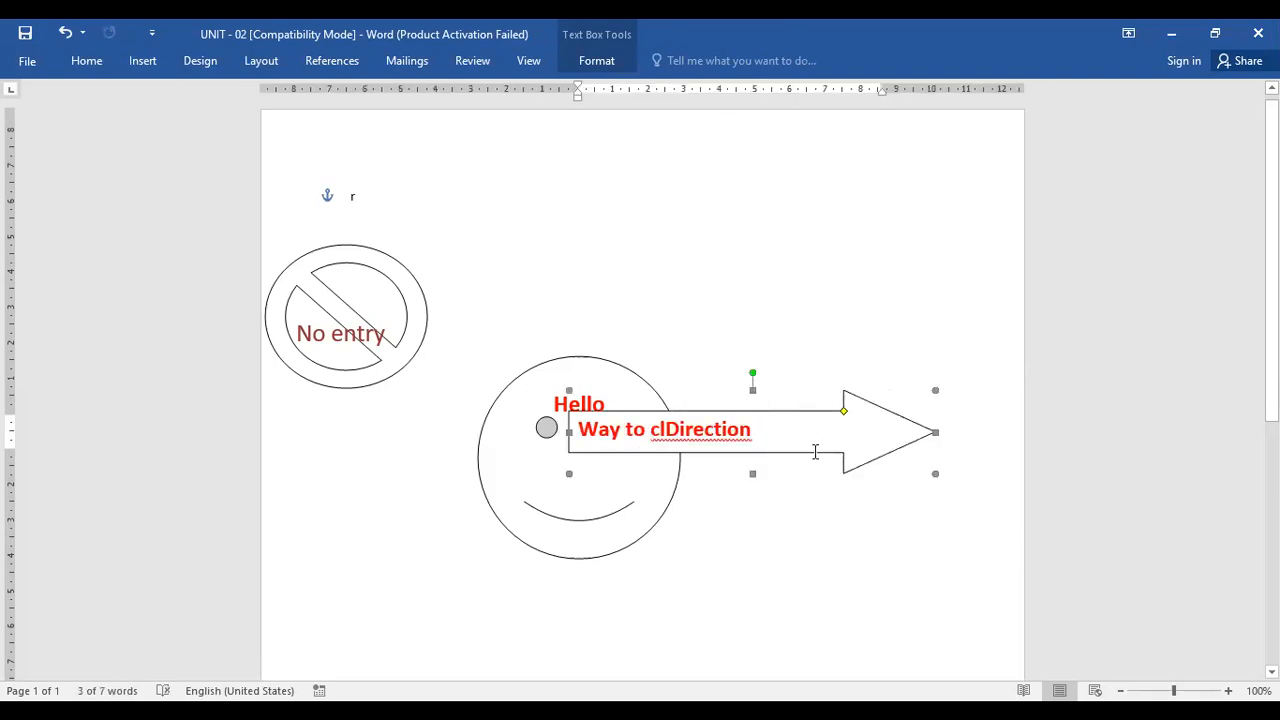
pyautogui.press('BackSpace')
pyautogui.press('BackSpace')
pyautogui.press('BackSpace')
pyautogui.press('BackSpace')
pyautogui.press('BackSpace')
pyautogui.press('BackSpace')
pyautogui.press('BackSpace')
pyautogui.press('BackSpace')
pyautogui.press('BackSpace')
pyautogui.press('BackSpace')
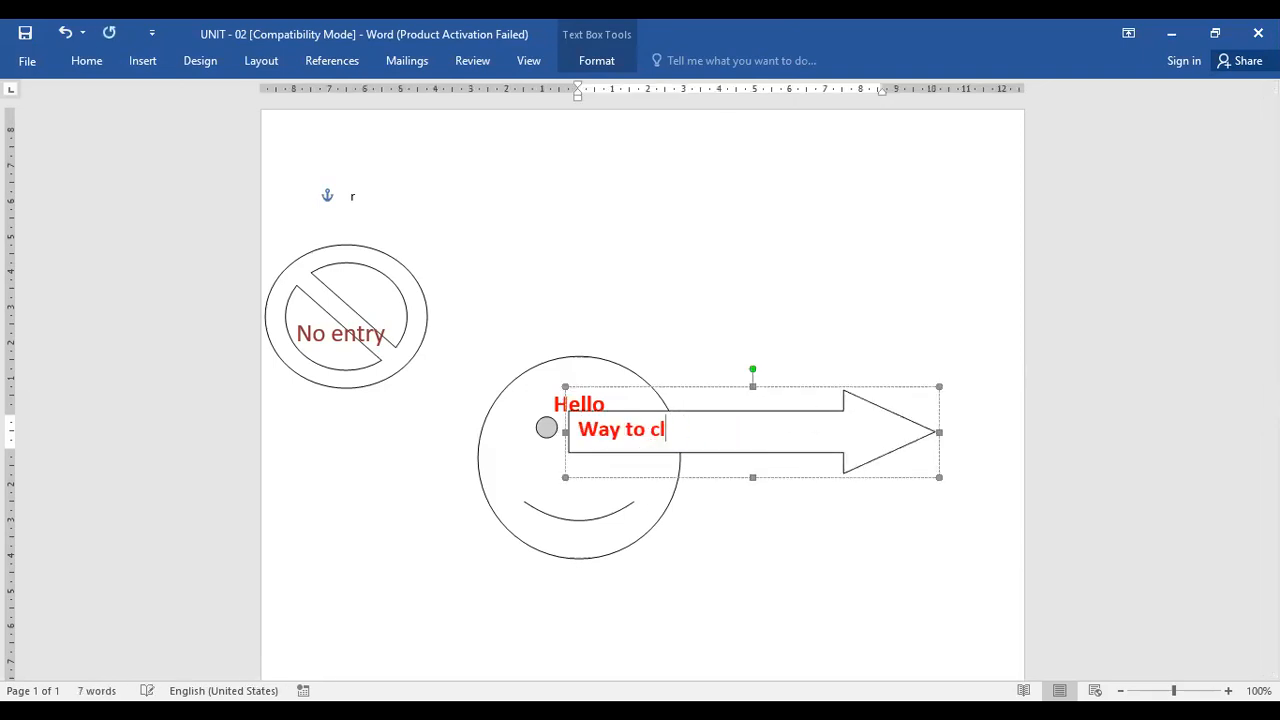
pyautogui.press('BackSpace')
pyautogui.write('class Roo,')
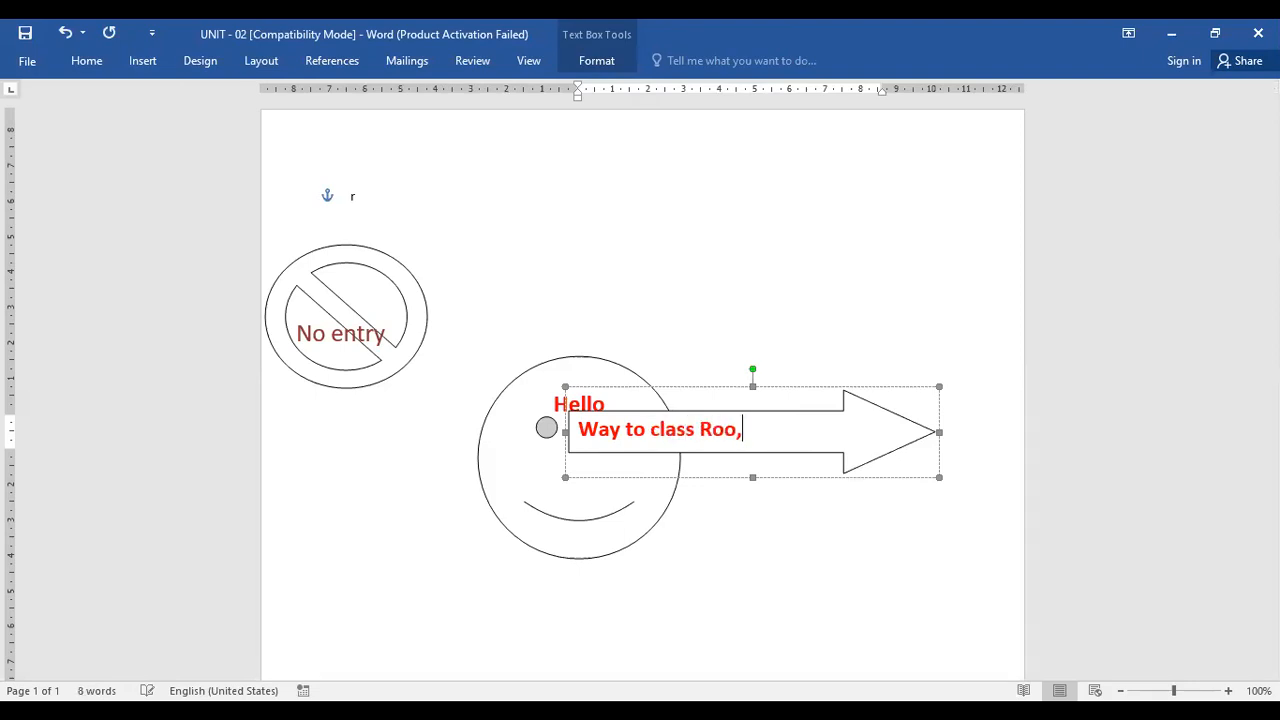
pyautogui.press('BackSpace')
pyautogui.press('BackSpace')
pyautogui.write('om')
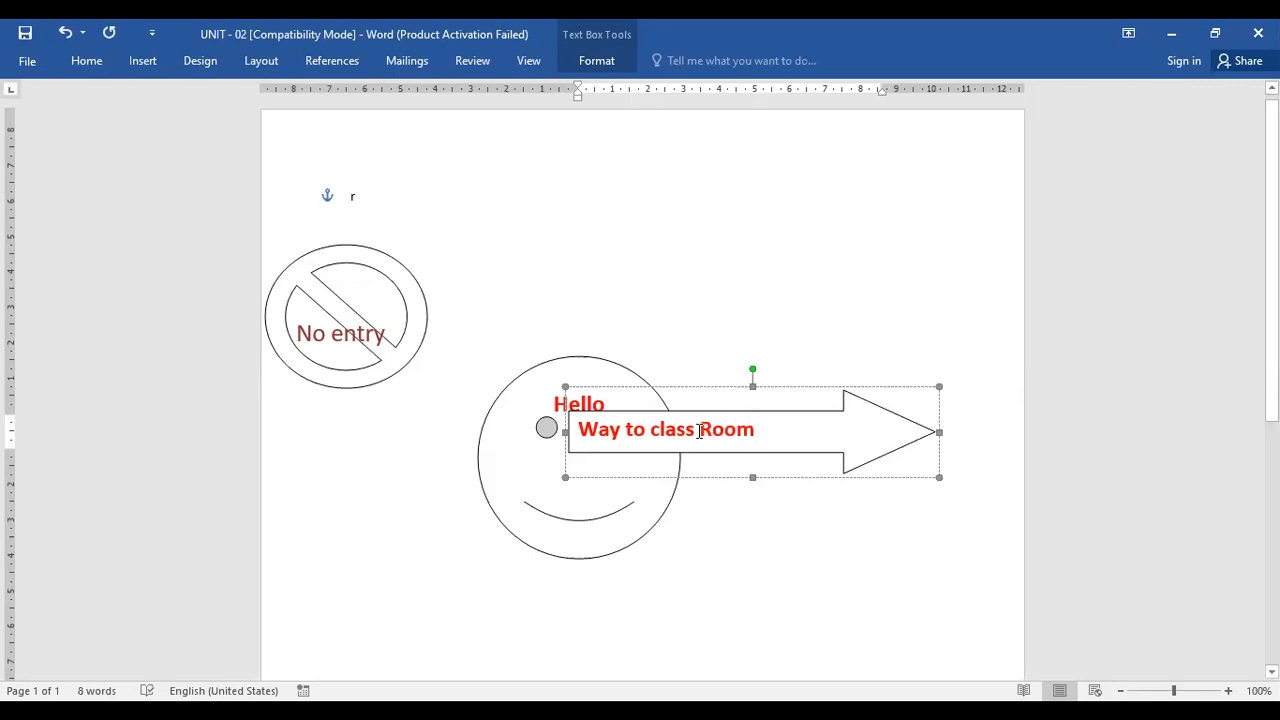
# Insert I B.com C.A before class in the arrow's text
pyautogui.click(652, 430)
pyautogui.write('I B')
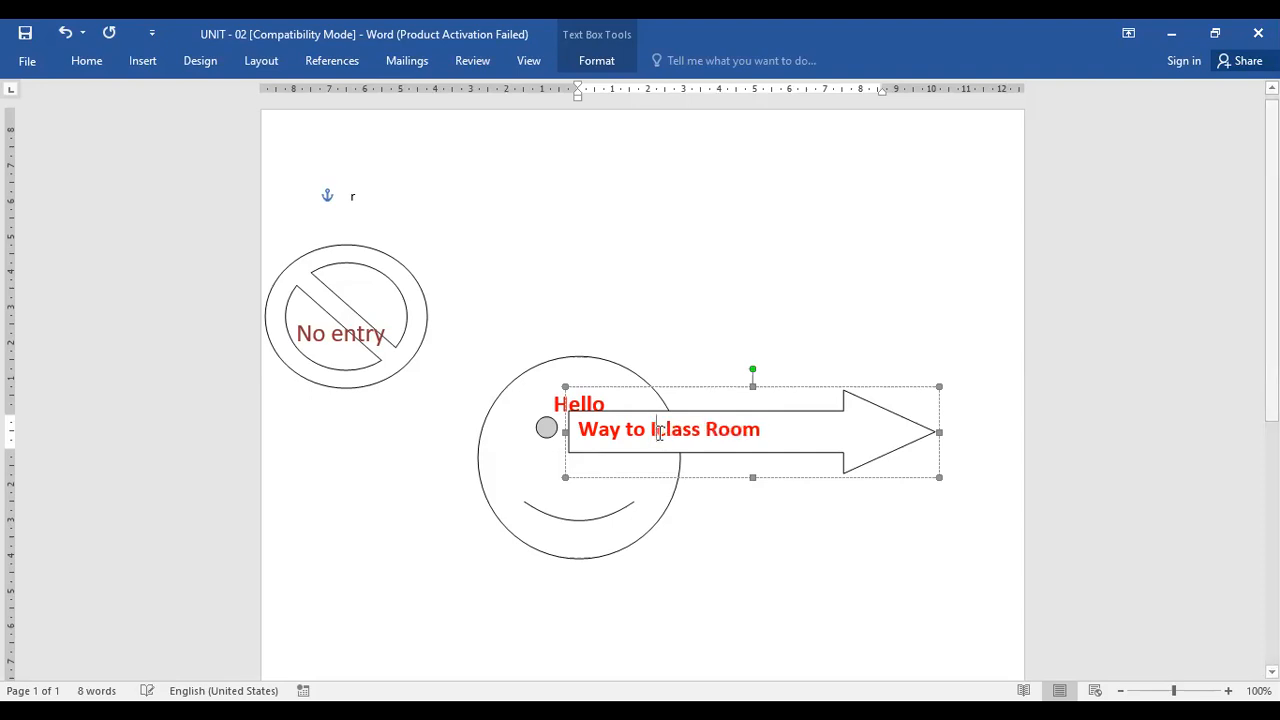
pyautogui.write('.')
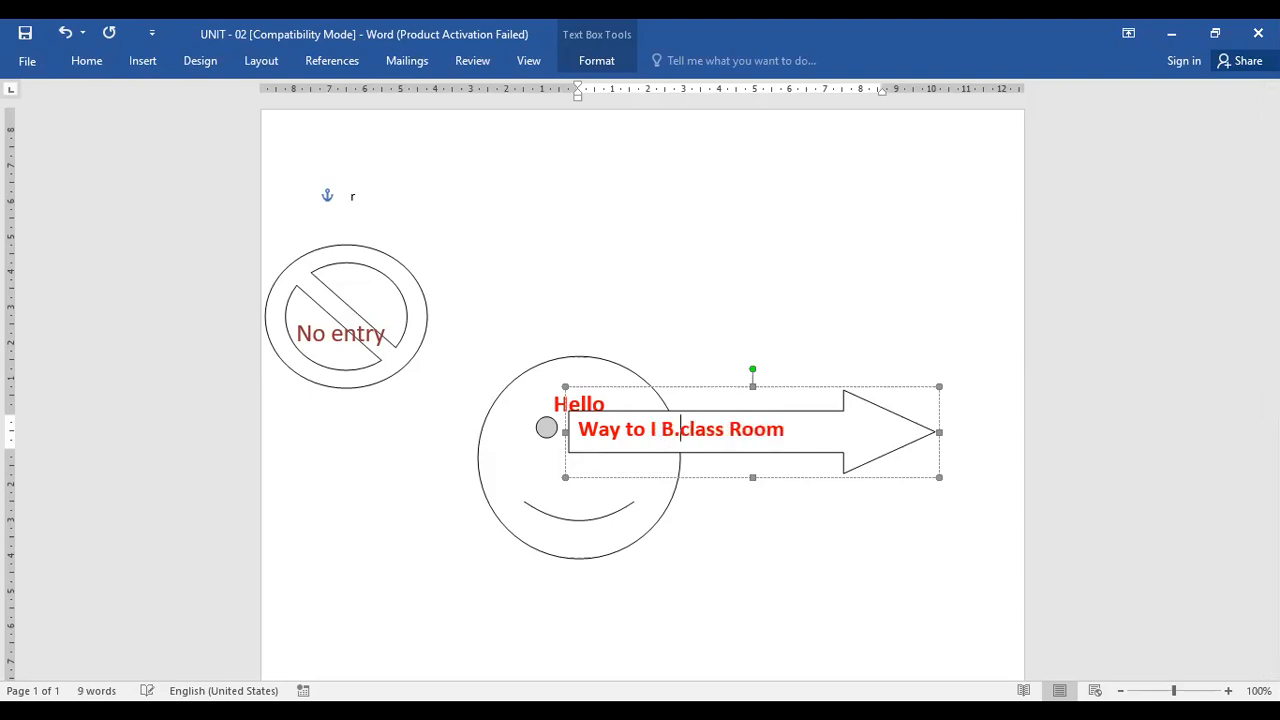
pyautogui.write('com ')
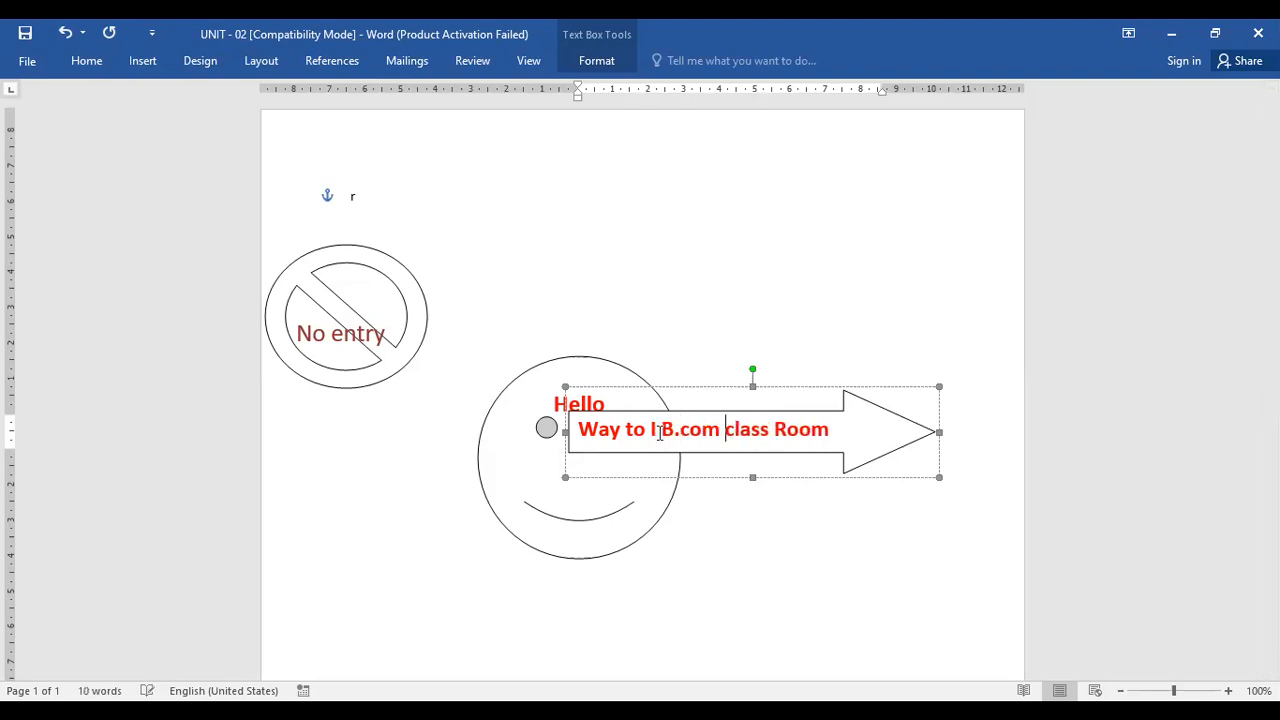
pyautogui.write('C.A')
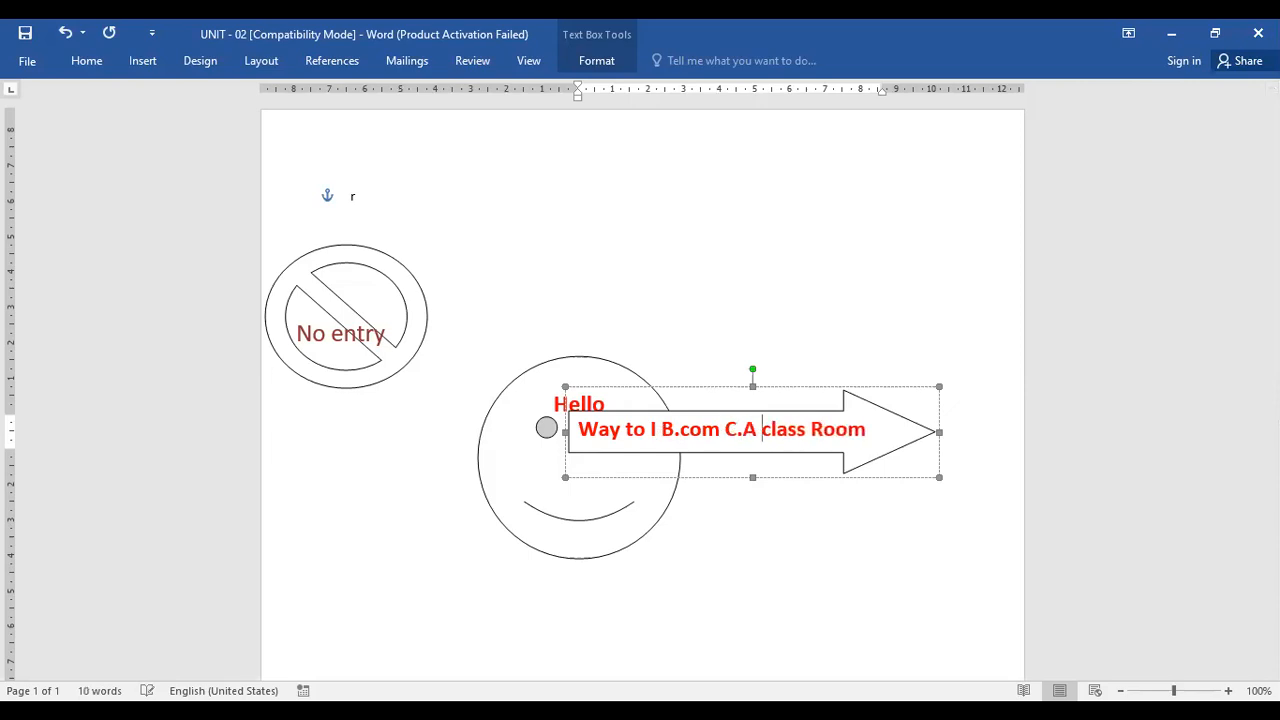
# Delete the smiley face shape together with its Hello text
pyautogui.click(544, 515)
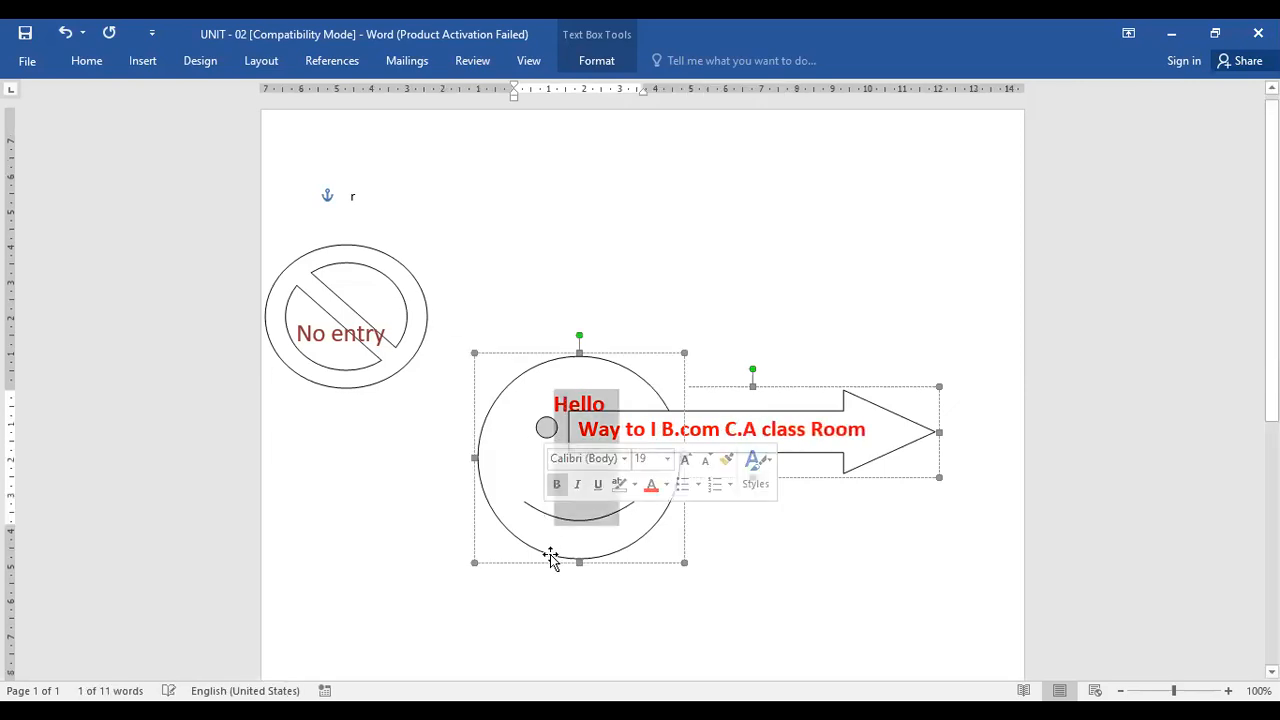
pyautogui.press('Delete')
pyautogui.press('Escape')
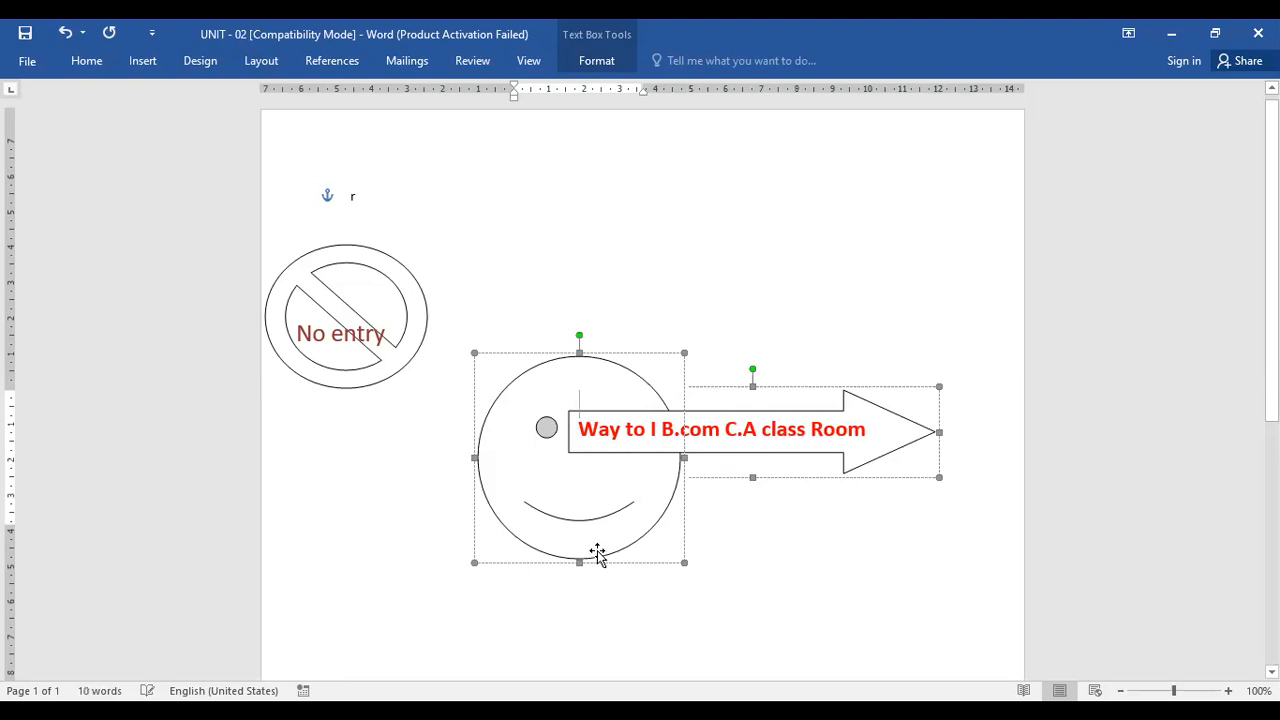
pyautogui.press('Delete')
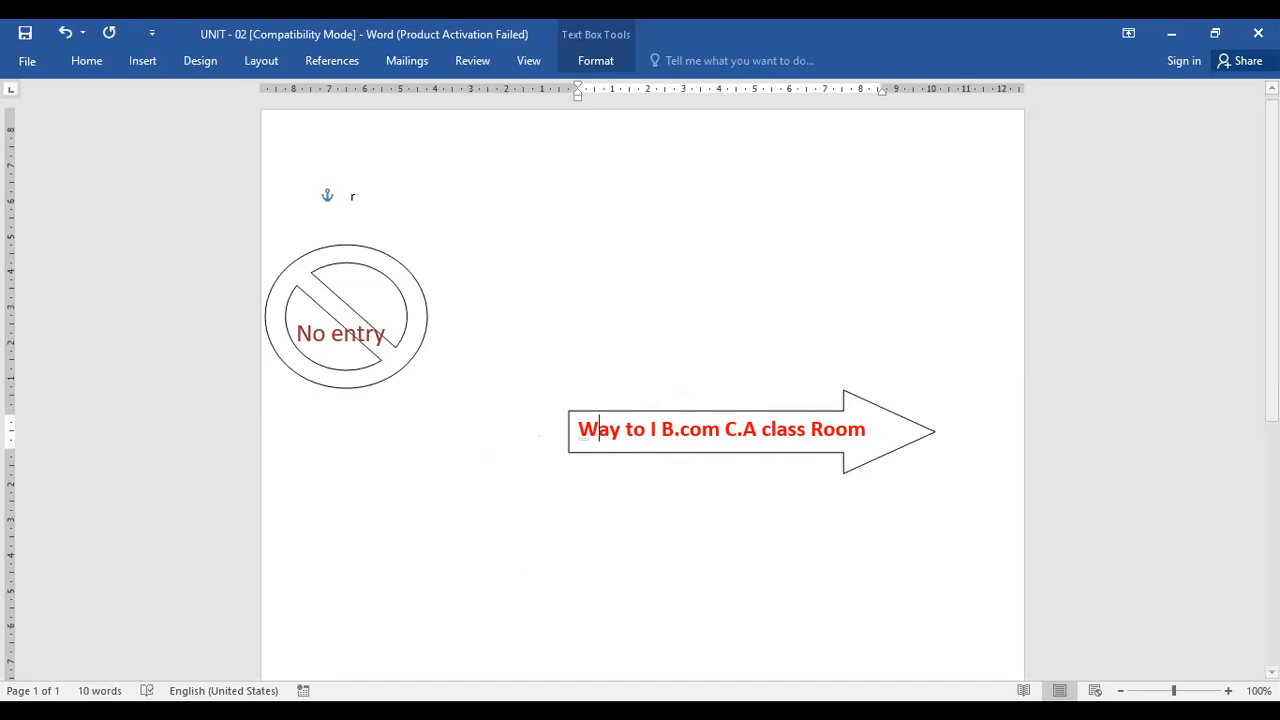
# Draw a lightning bolt shape below the No Entry sign
pyautogui.click(147, 68)
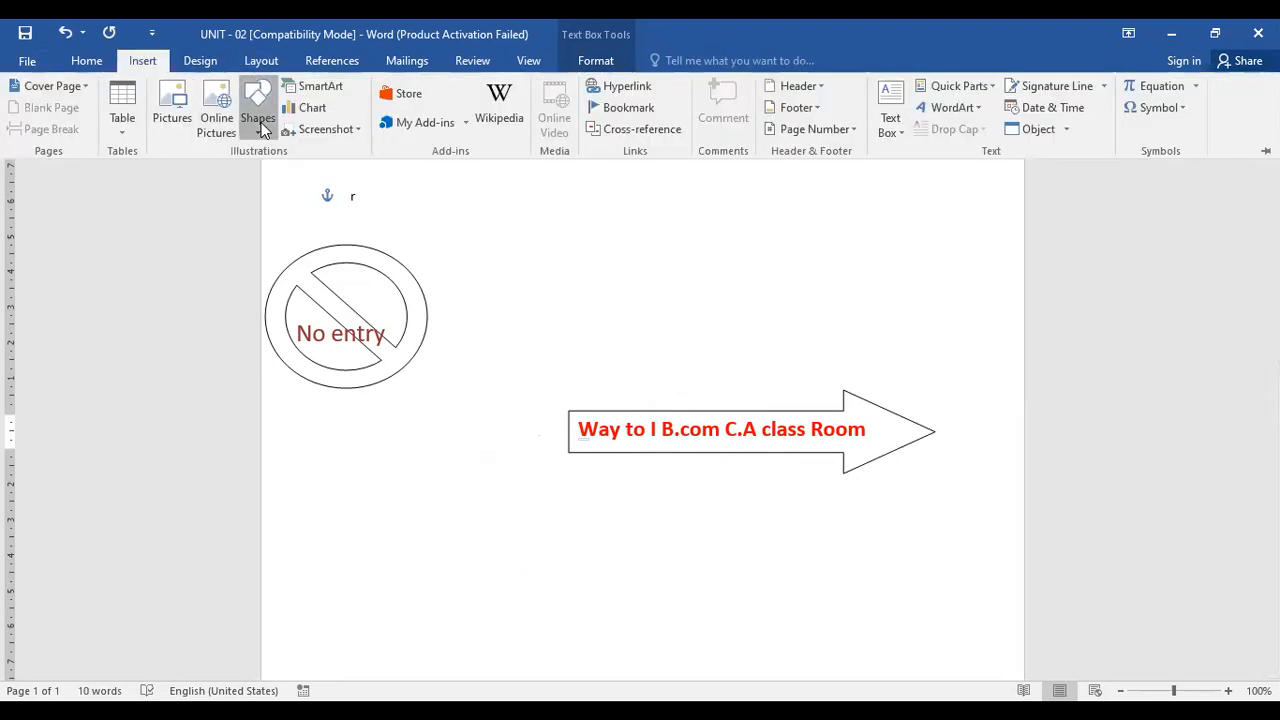
pyautogui.click(260, 125)
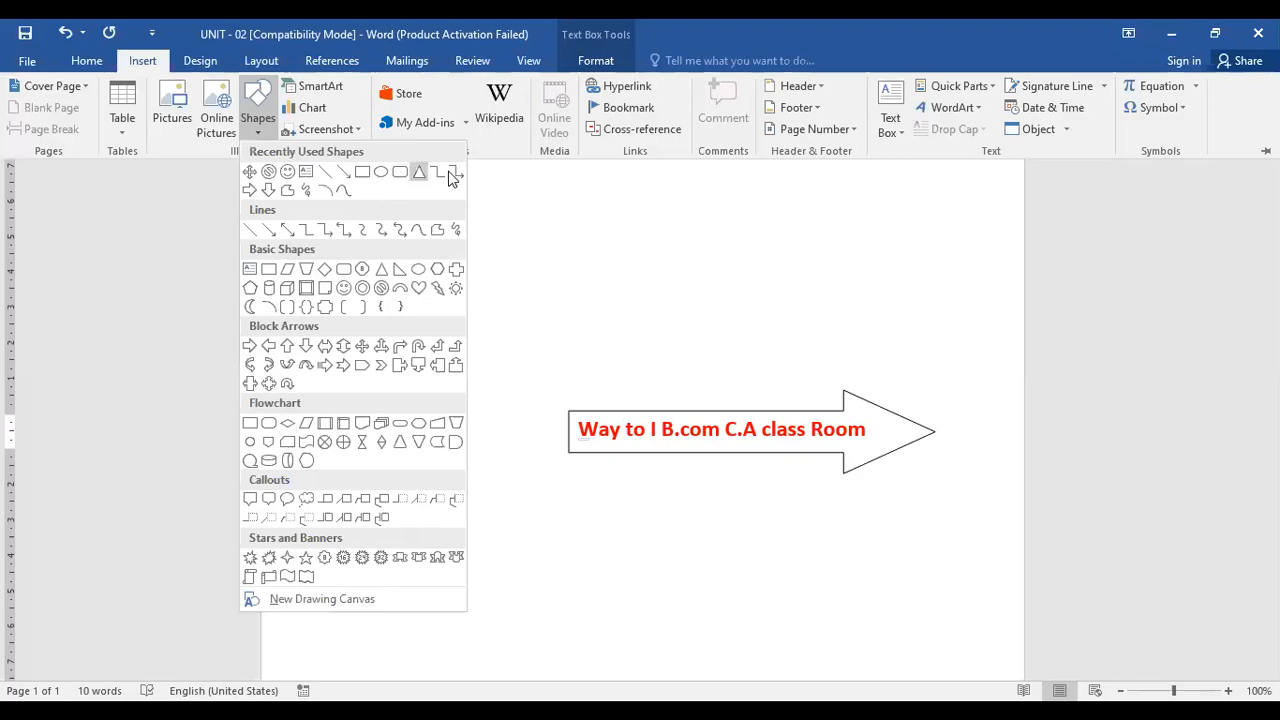
pyautogui.click(437, 288)
pyautogui.click(373, 488)
pyautogui.moveTo(460, 578); pyautogui.dragTo(640, 630)
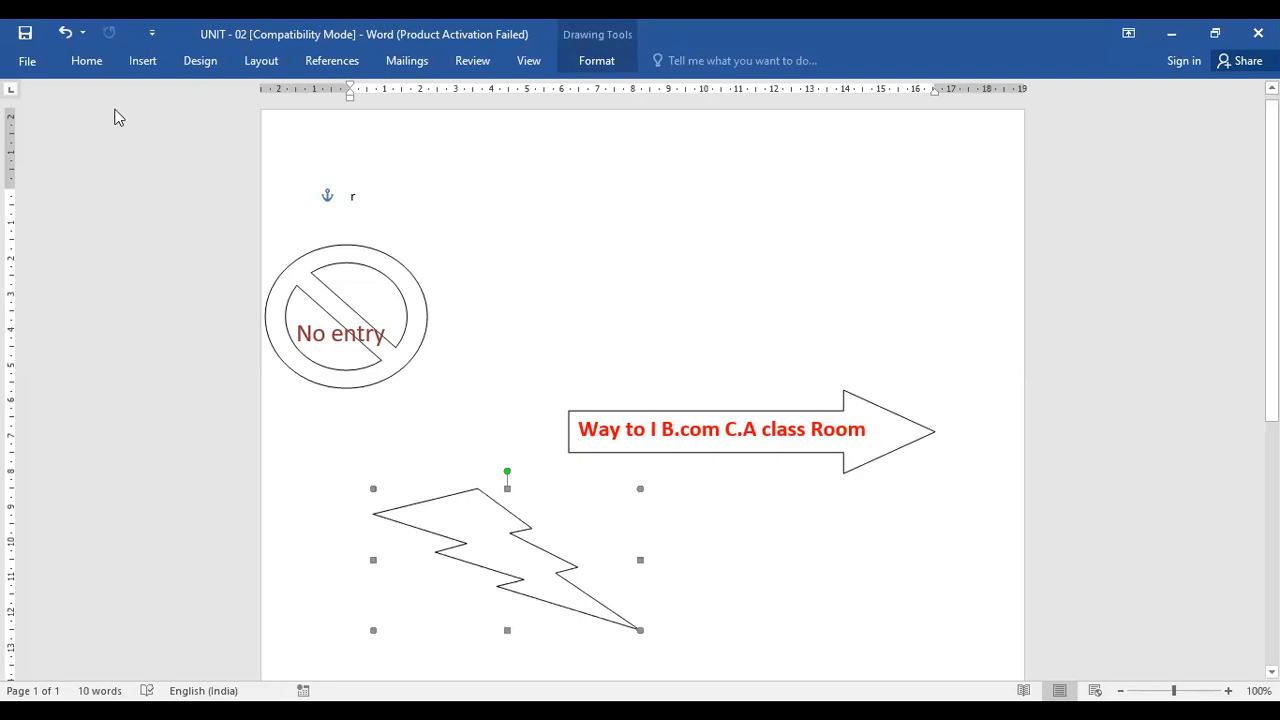
# Insert a Clustered Column chart and close the activation dialog that pops up
pyautogui.click(142, 62)
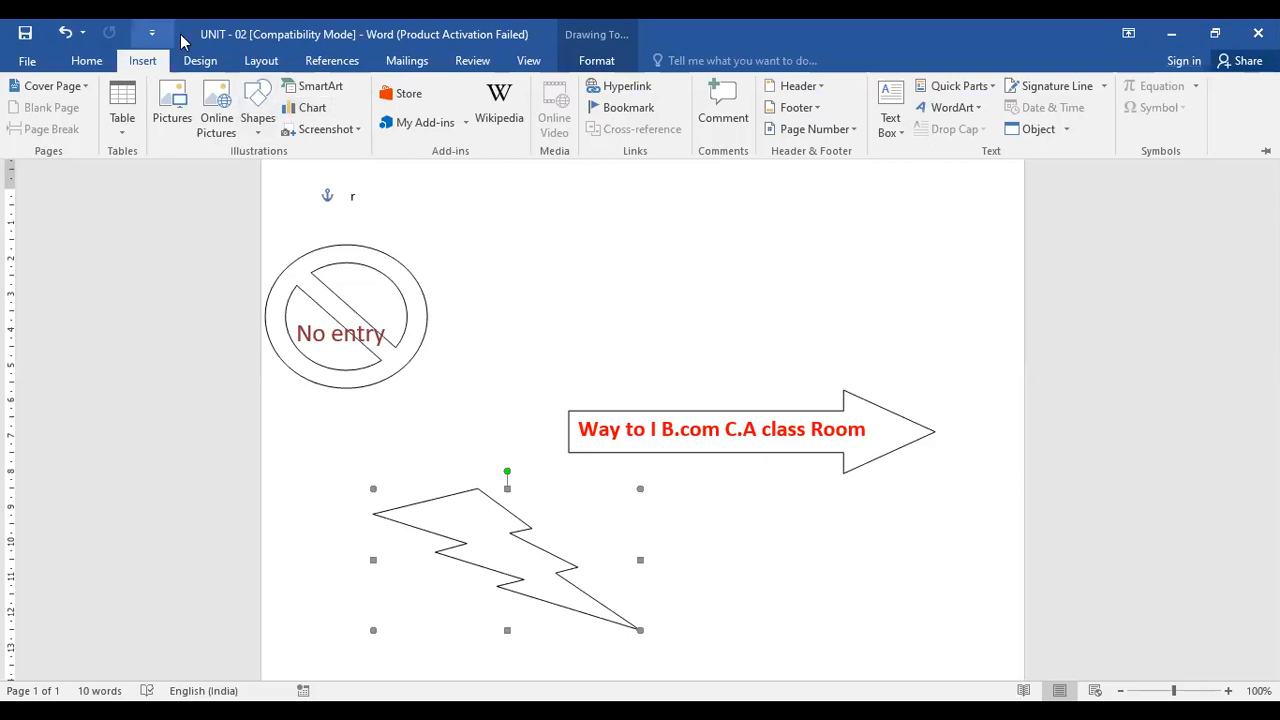
pyautogui.click(313, 110)
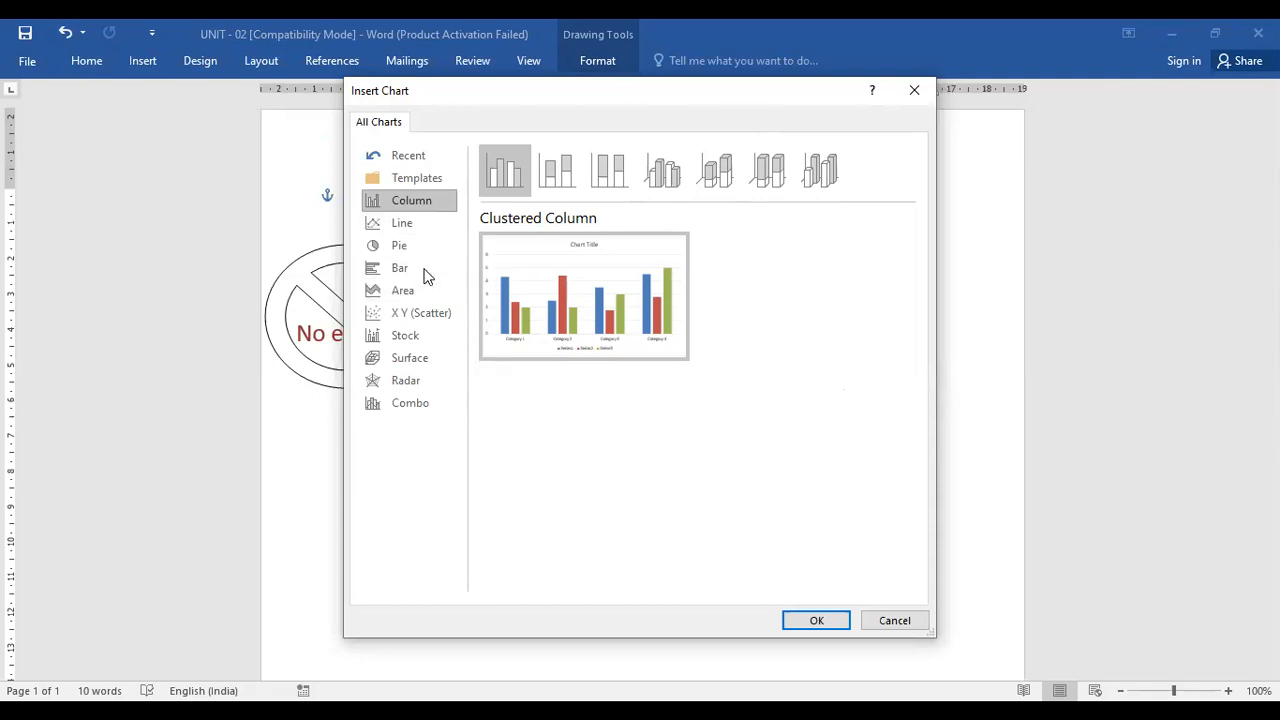
pyautogui.click(817, 621)
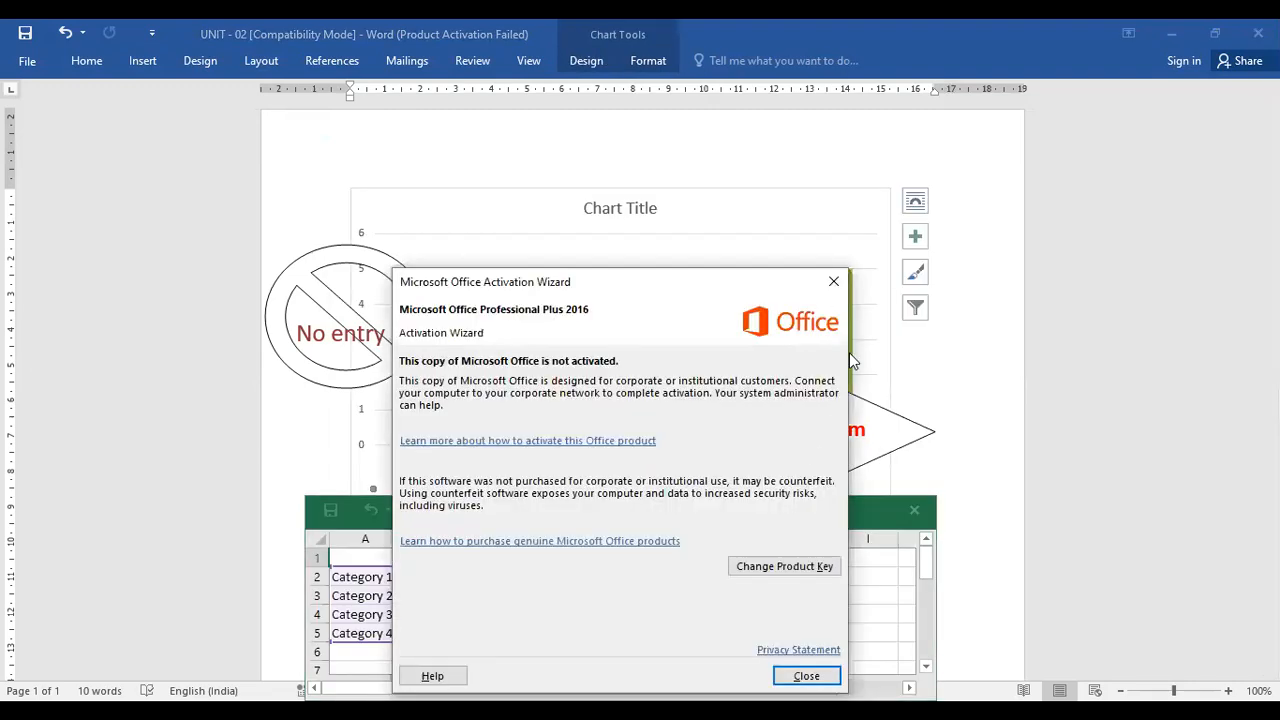
pyautogui.click(833, 281)
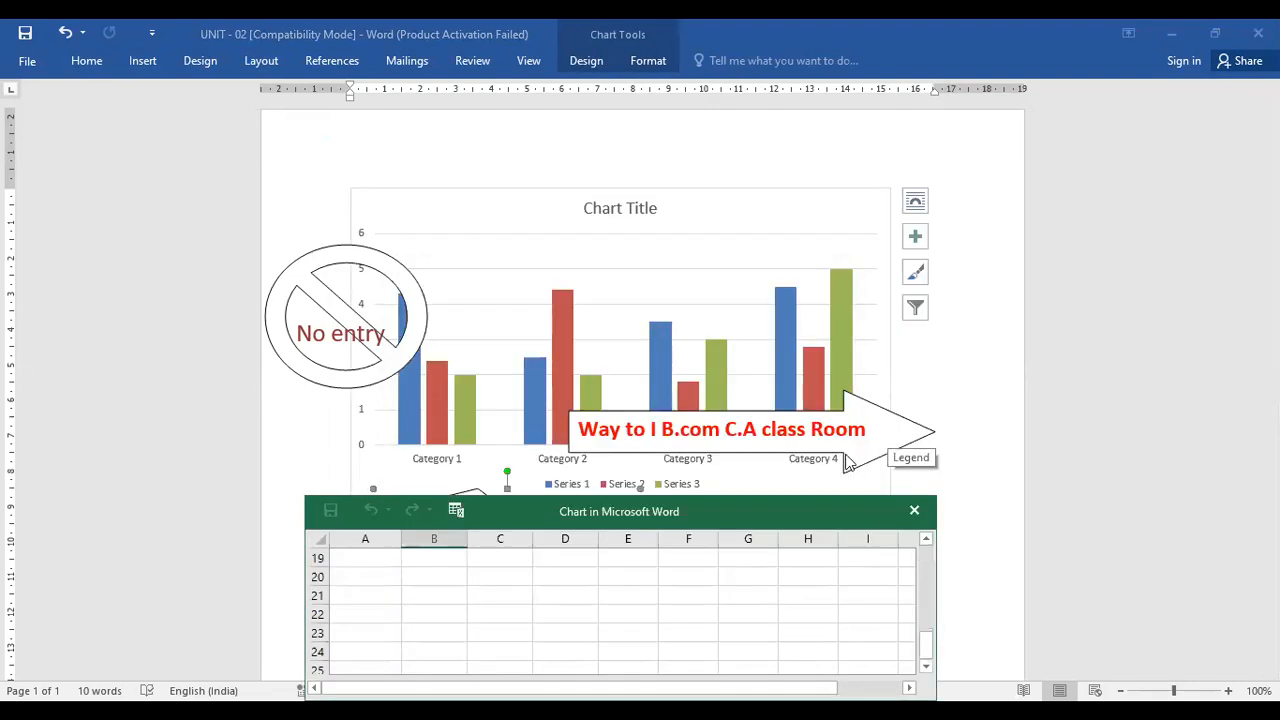
# Delete the No Entry sign shape
pyautogui.click(890, 446)
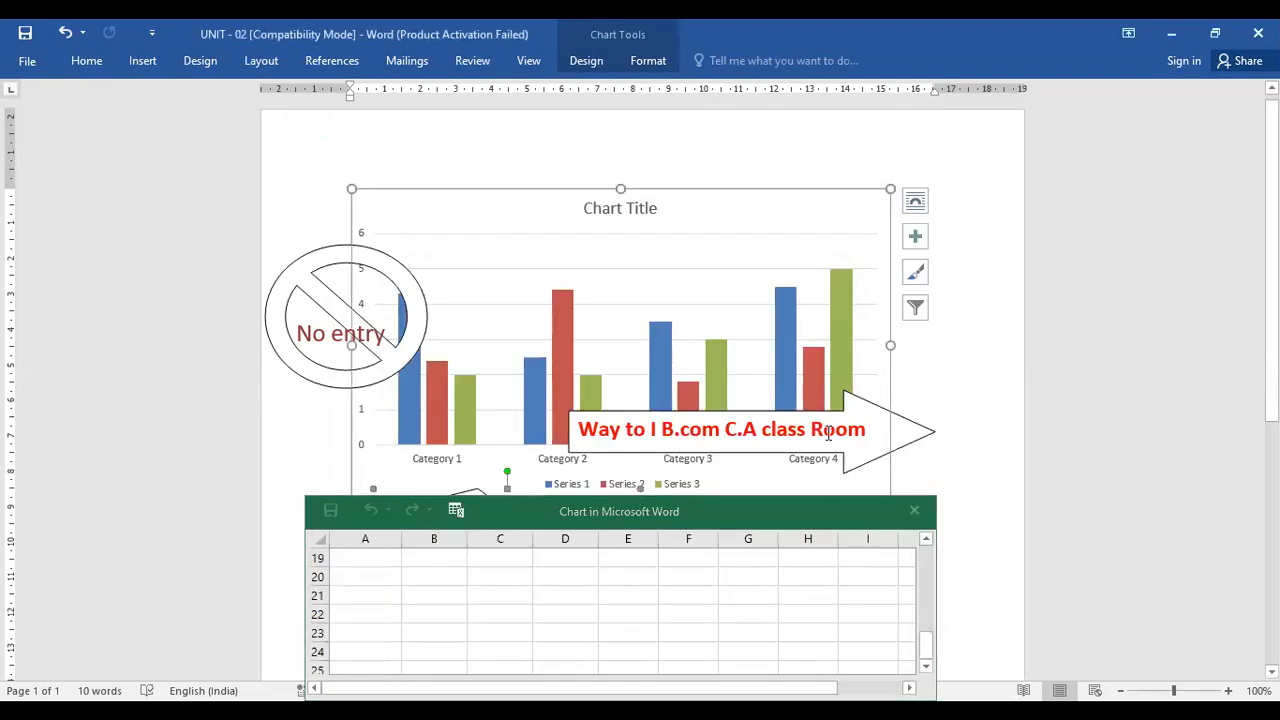
pyautogui.click(309, 375)
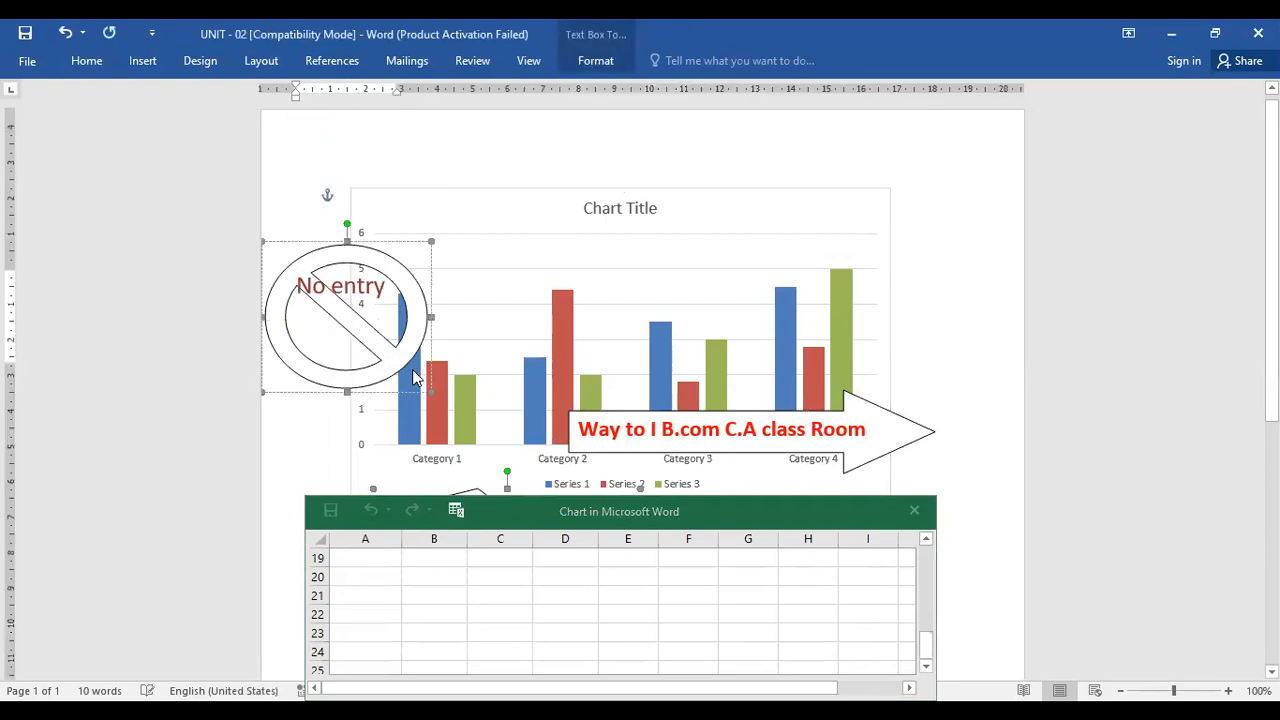
pyautogui.press('Delete')
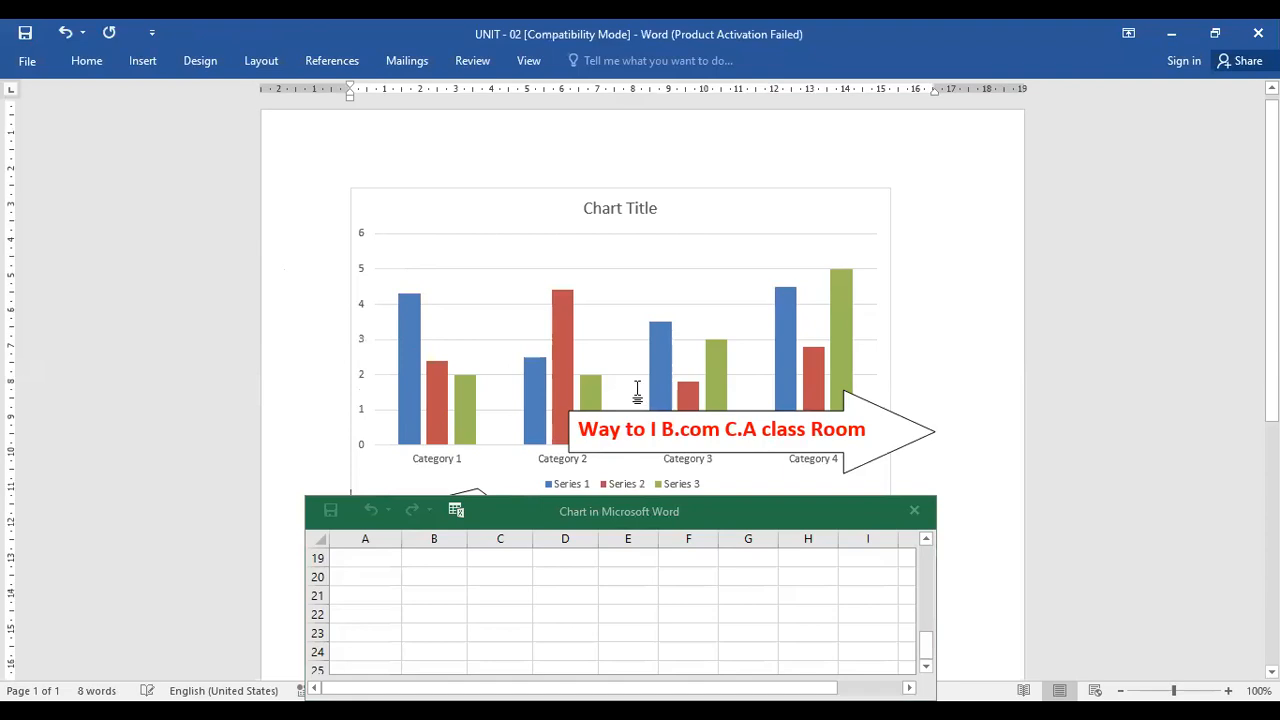
# Delete the arrow and the lightning bolt shapes
pyautogui.scroll(-1, 637, 393)
pyautogui.click(885, 276)
pyautogui.press('Delete')
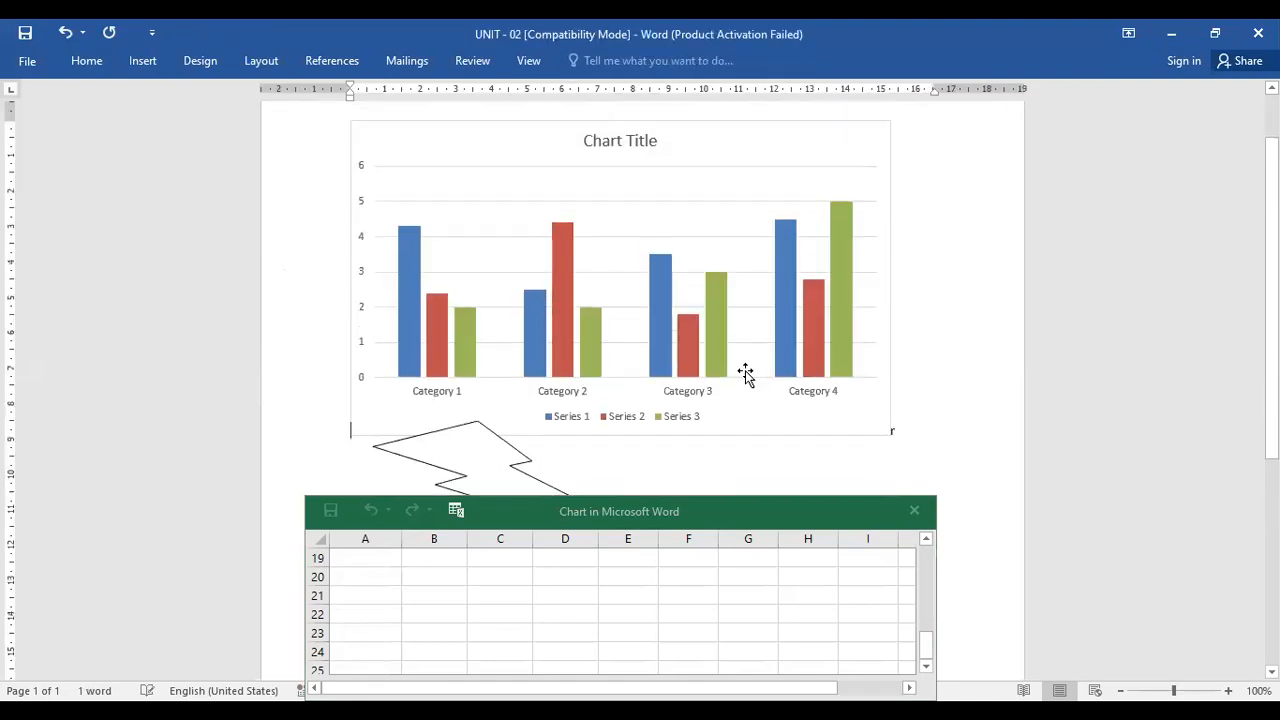
pyautogui.scroll(-2, 745, 374)
pyautogui.click(554, 434)
pyautogui.press('Delete')
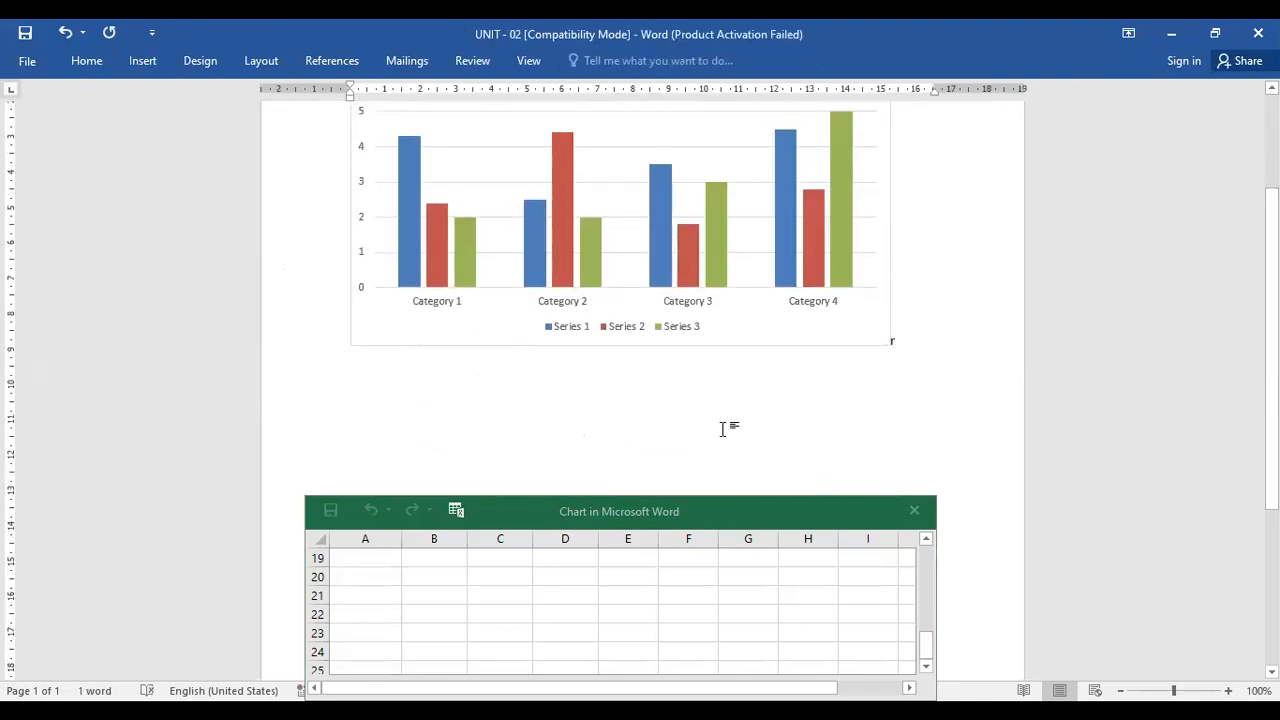
# Set Series 1's Category 1 value to 8.9 in the chart's data sheet
pyautogui.scroll(2, 723, 428)
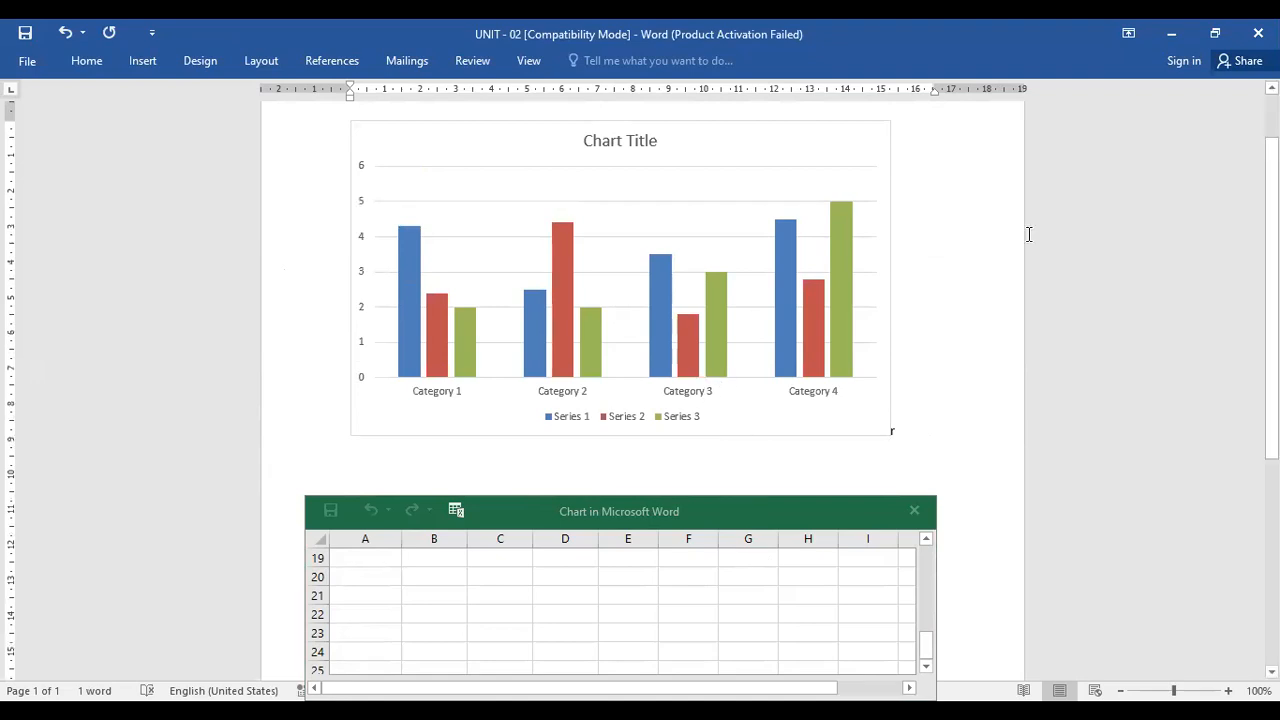
pyautogui.click(690, 368)
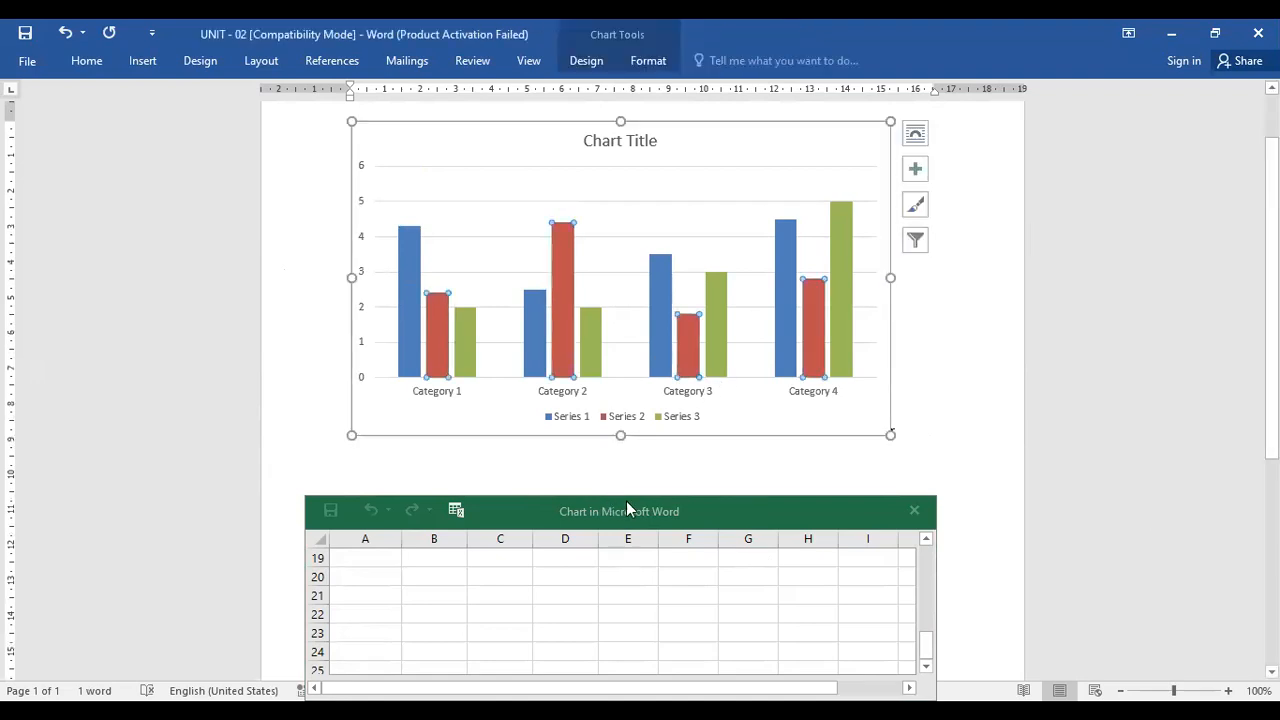
pyautogui.scroll(-5, 950, 508)
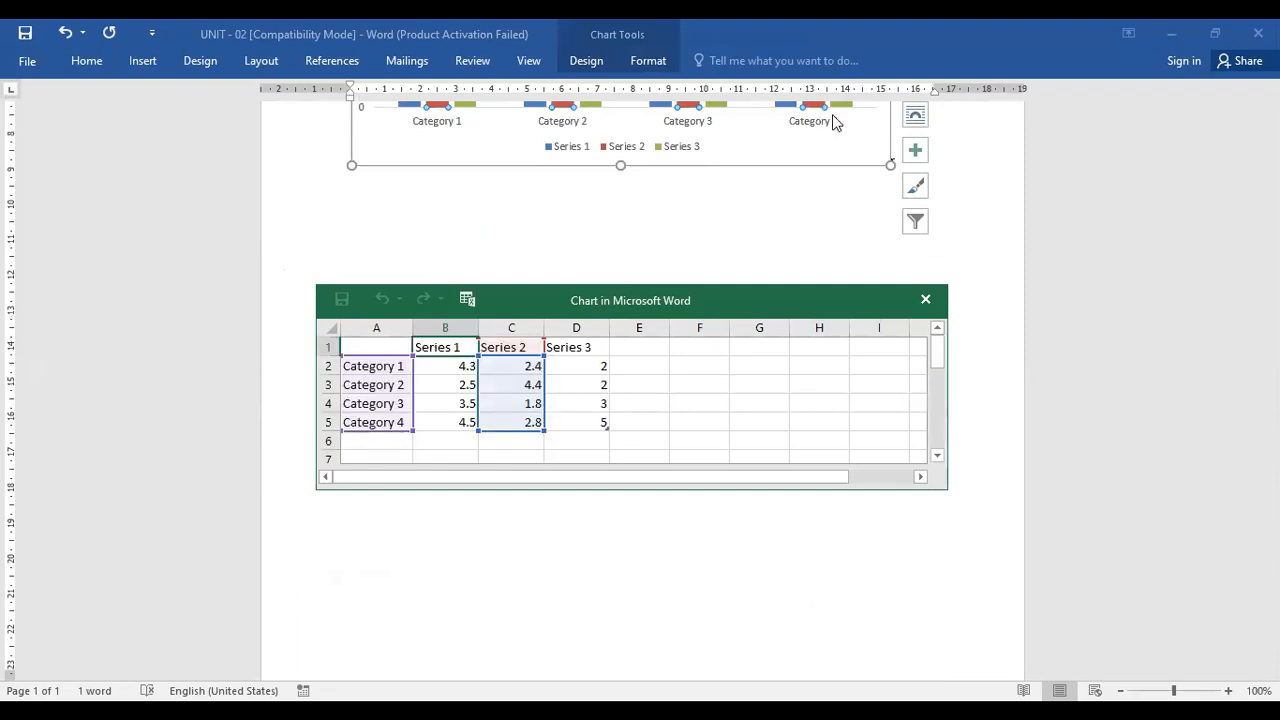
pyautogui.scroll(4, 847, 167)
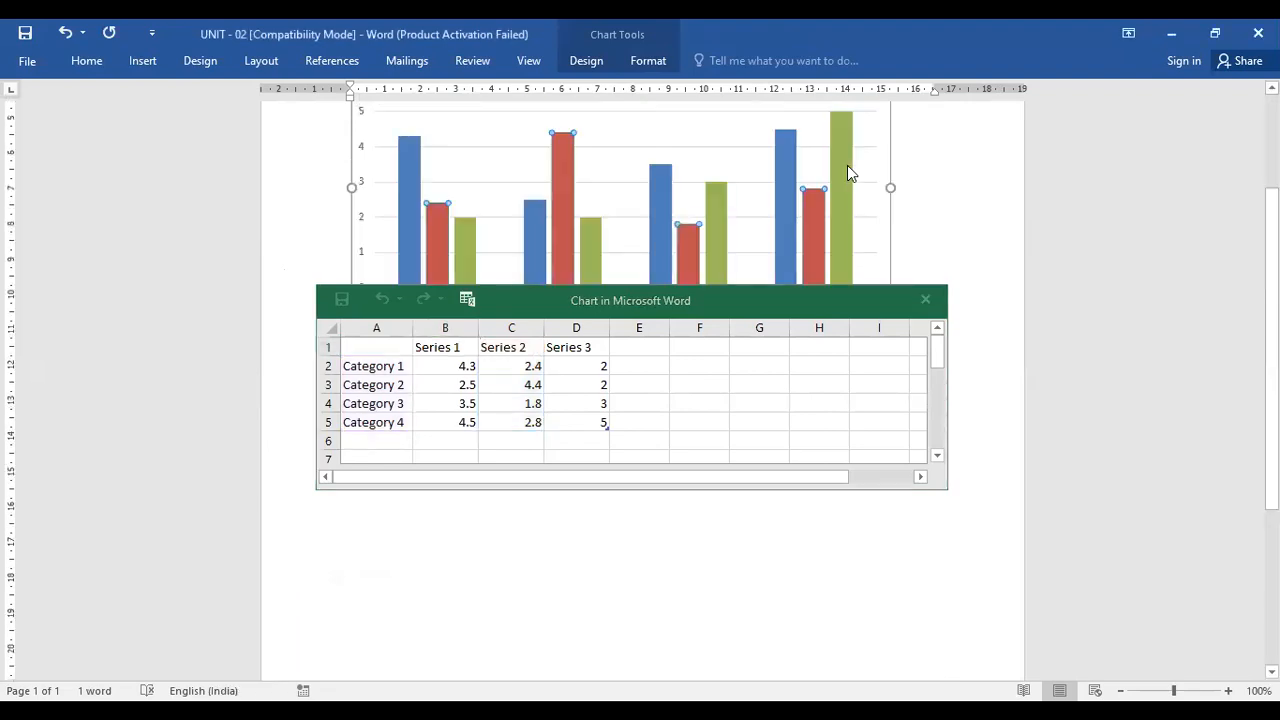
pyautogui.scroll(-2, 847, 167)
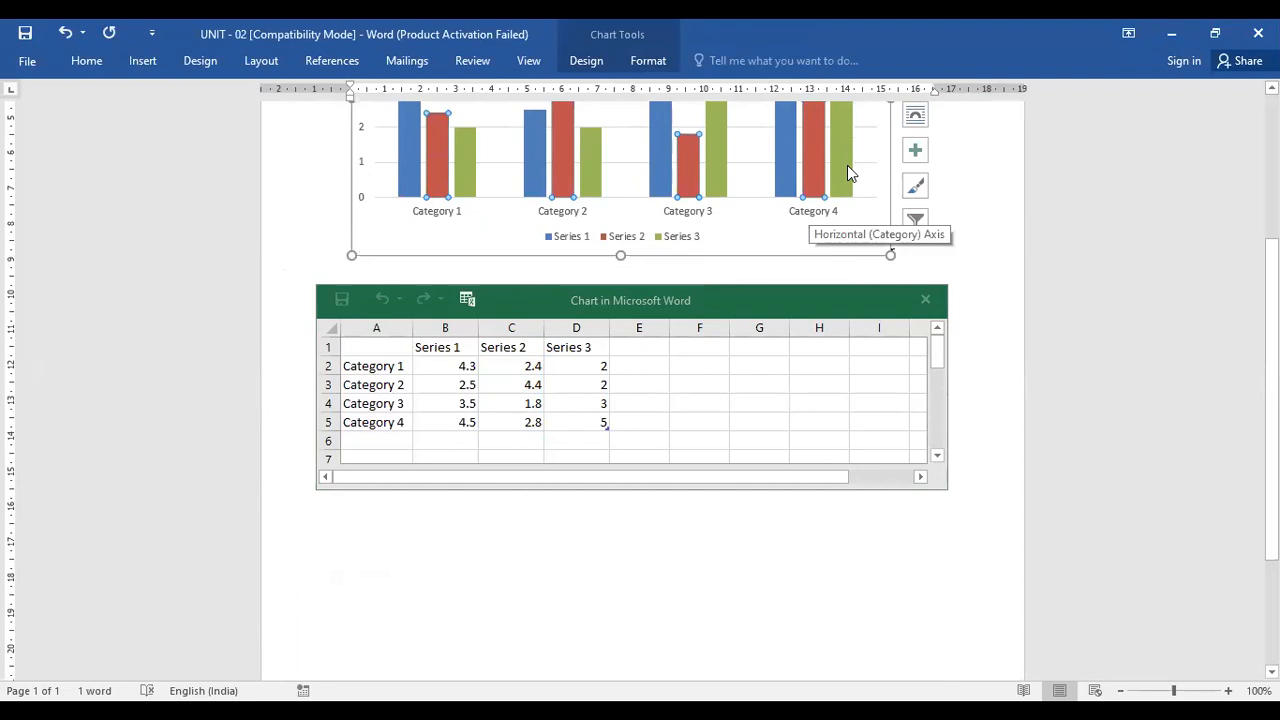
pyautogui.click(465, 370)
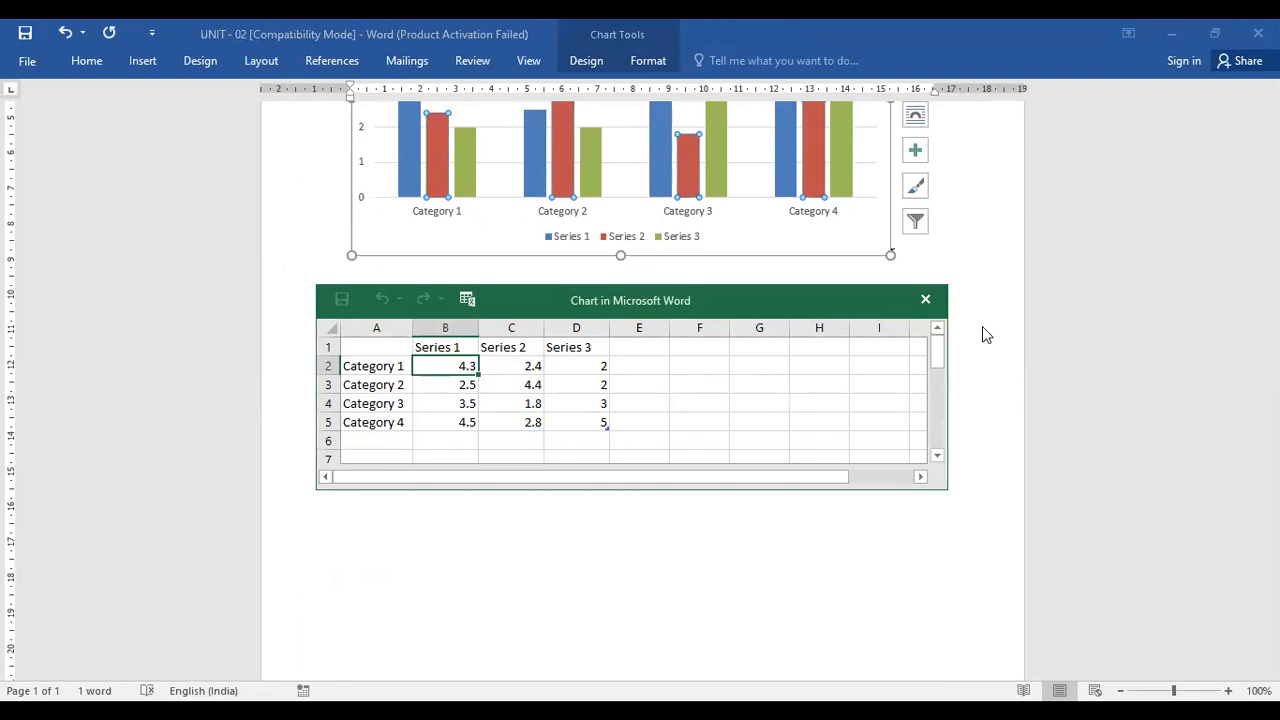
pyautogui.write('8.9')
pyautogui.click(980, 271)
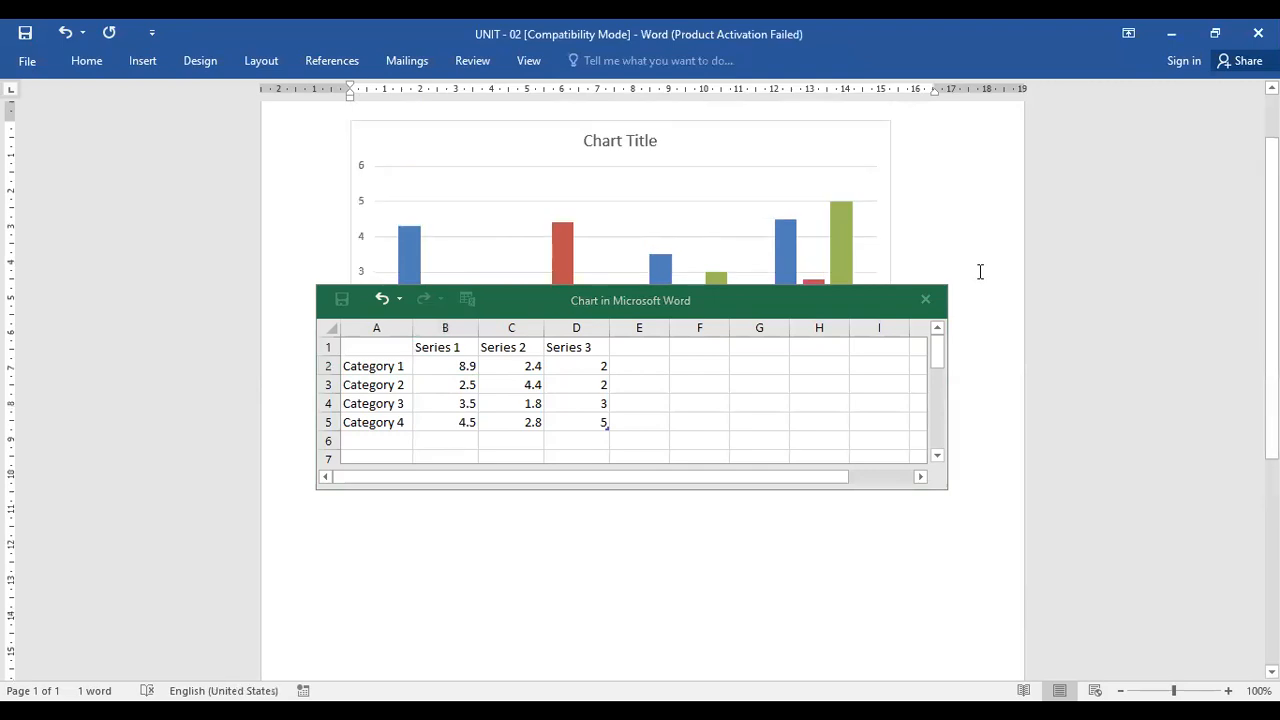
# Confirm the 8.9 entry in Series 1's Category 1 cell and move the chart data window back up over the chart
pyautogui.scroll(-4, 980, 271)
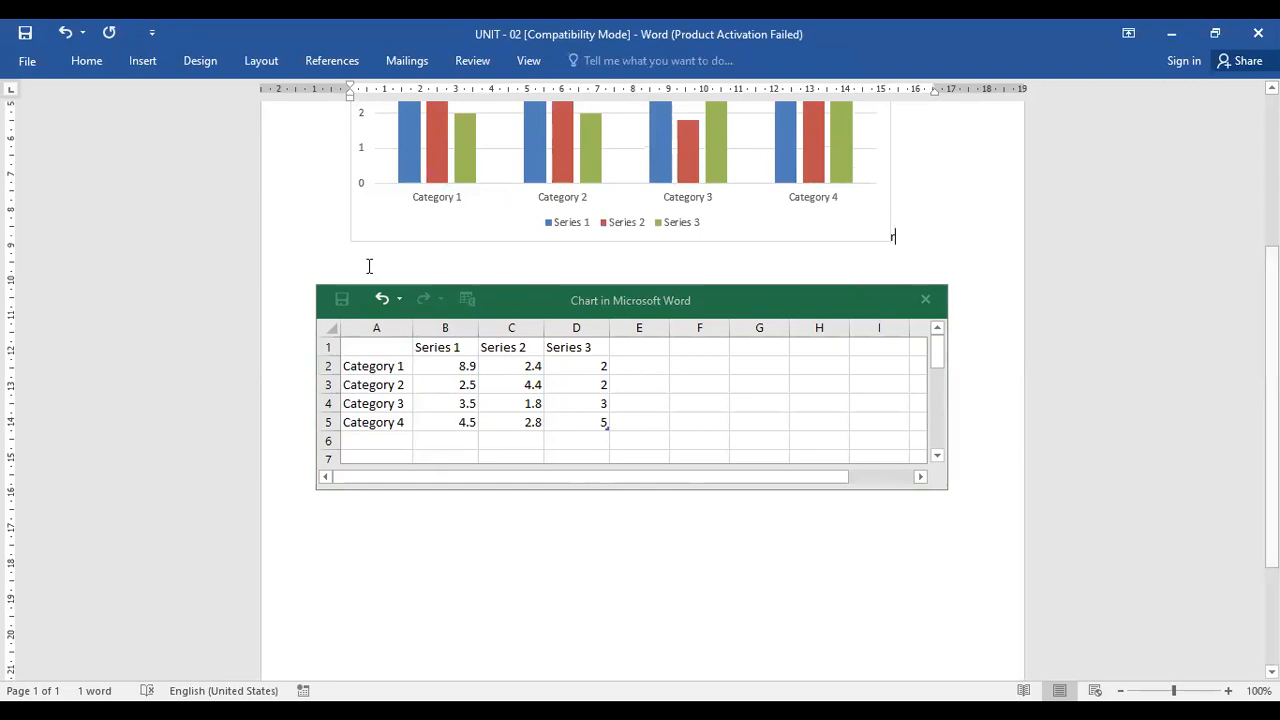
pyautogui.hotkey('ctrl', 'a')
pyautogui.scroll(5, 369, 266)
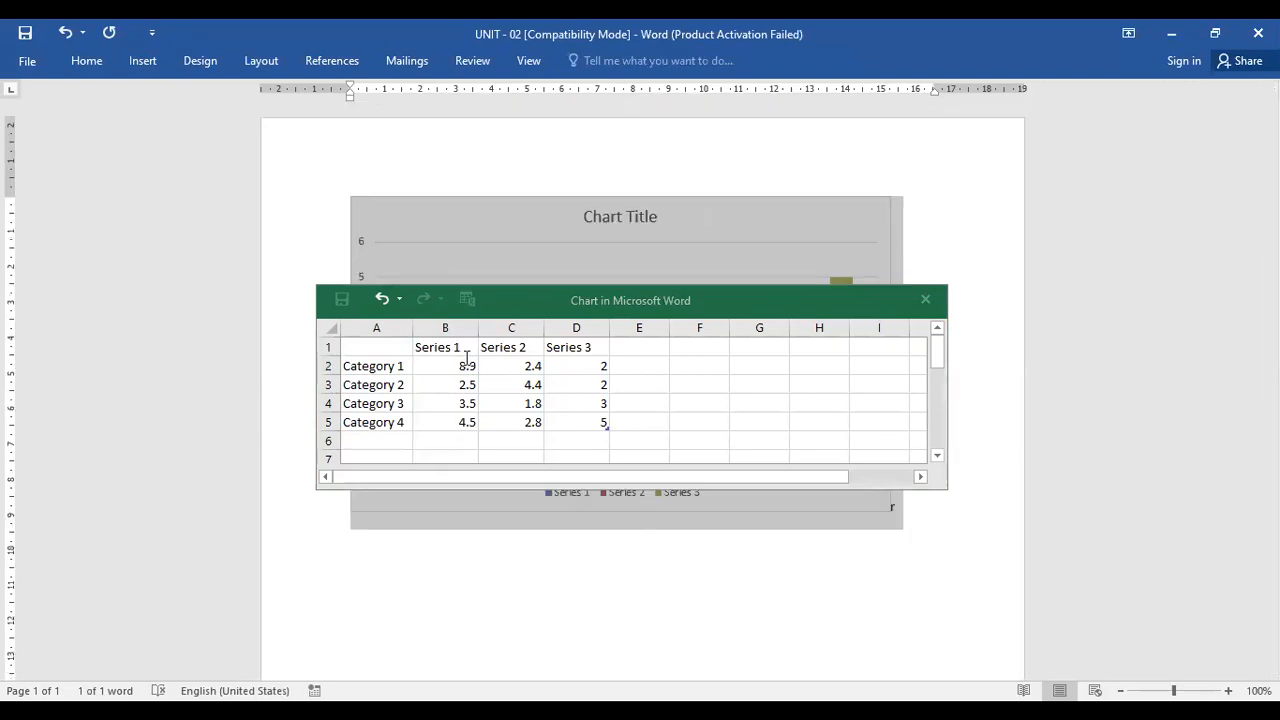
pyautogui.doubleClick(466, 358)
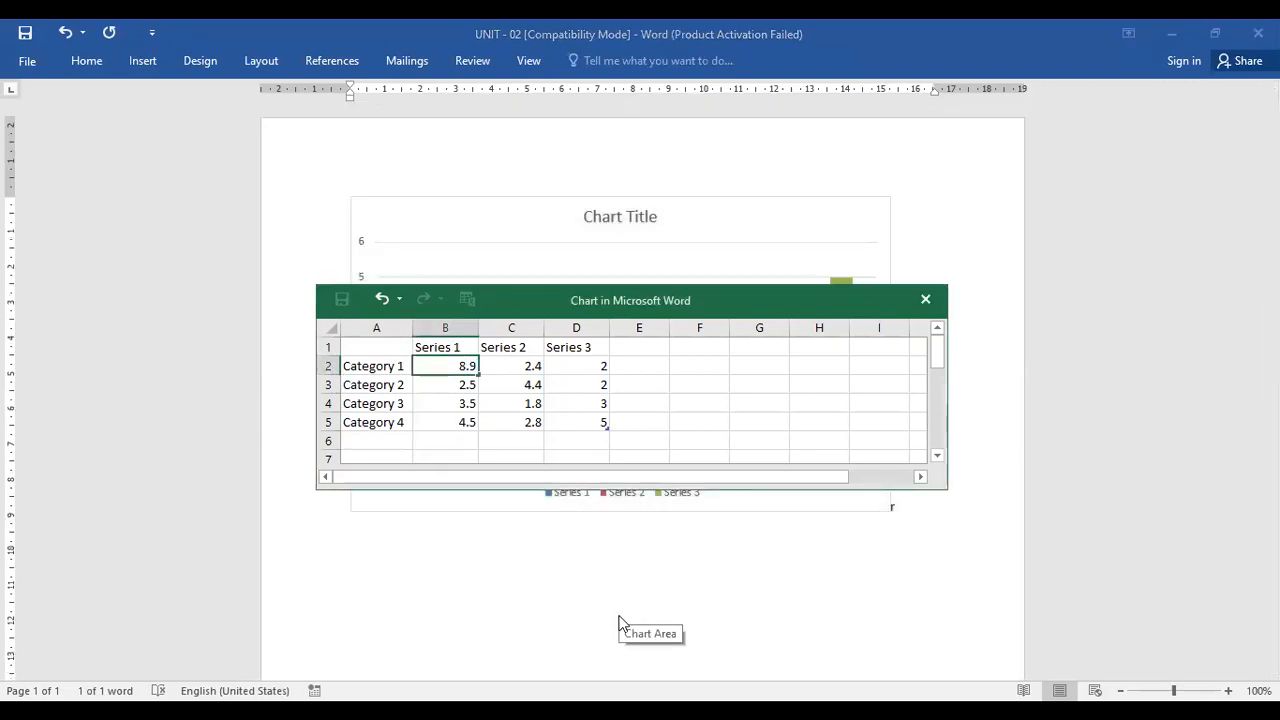
pyautogui.press('Return')
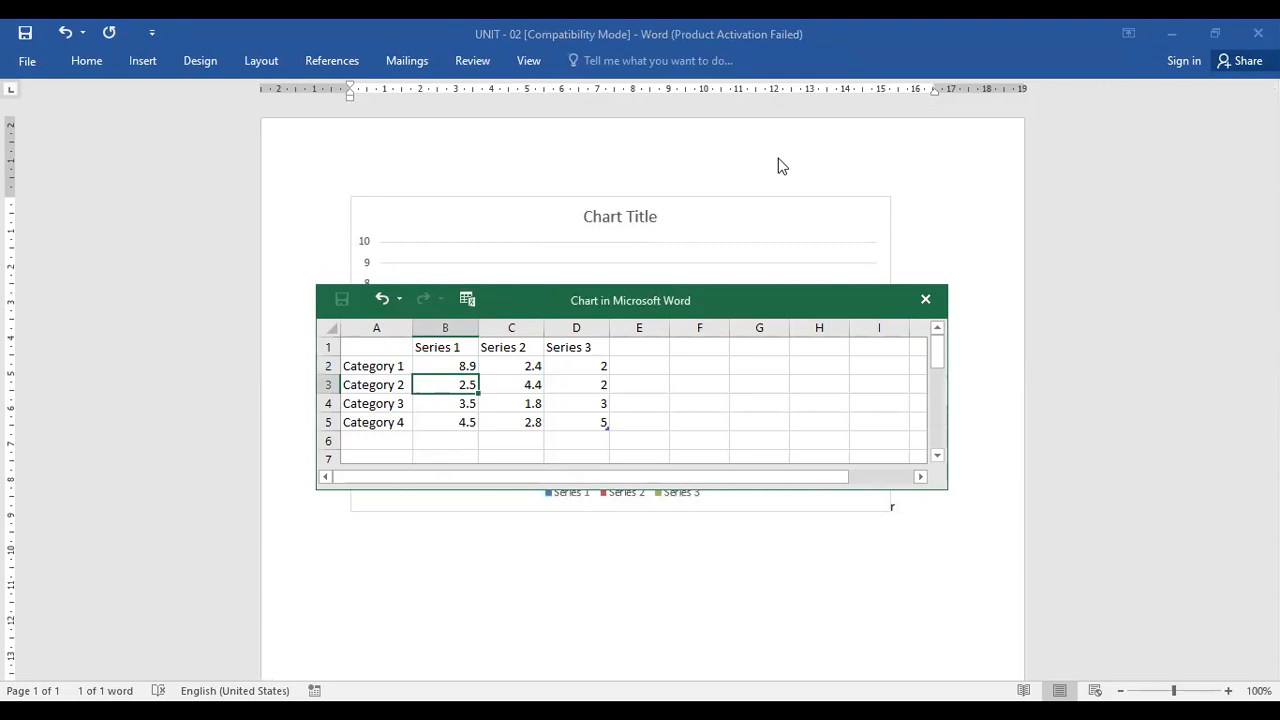
pyautogui.click(808, 304)
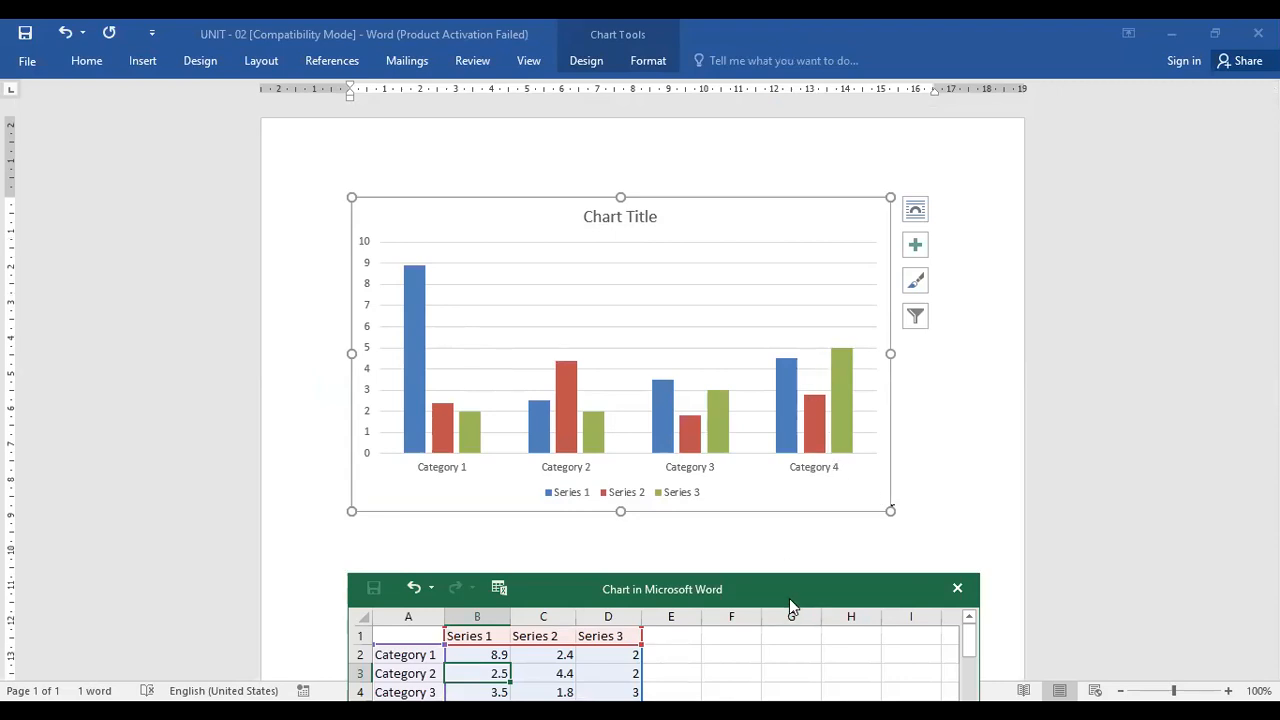
pyautogui.moveTo(789, 599); pyautogui.dragTo(804, 274)
# Set Series 2's Category 4 value to 8.9 in the chart's data sheet, then move the data window aside
pyautogui.click(509, 387)
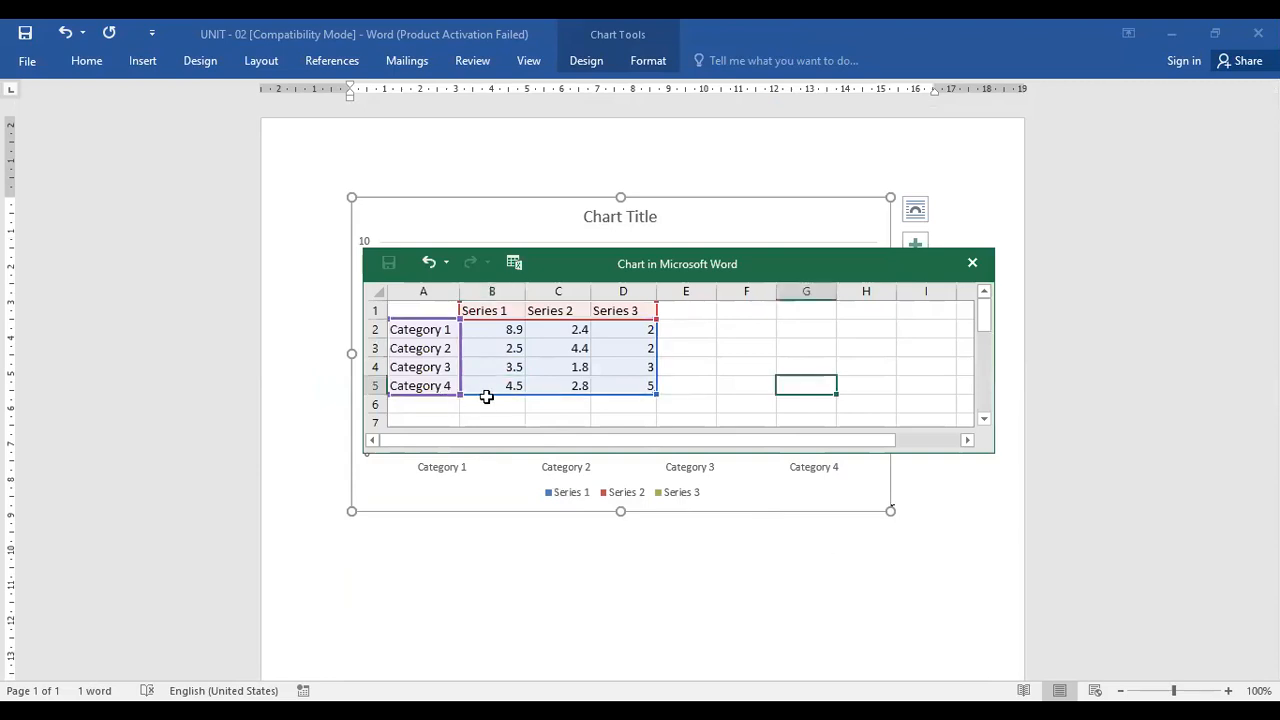
pyautogui.click(577, 385)
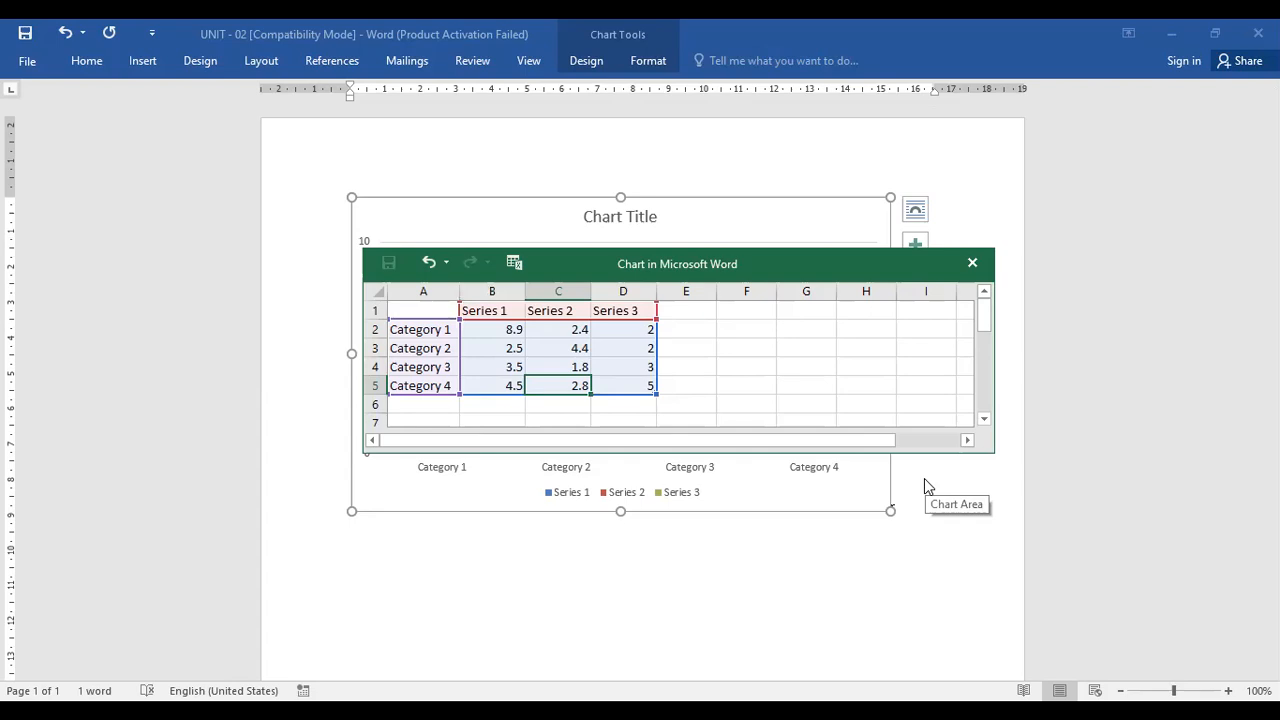
pyautogui.write('8.9')
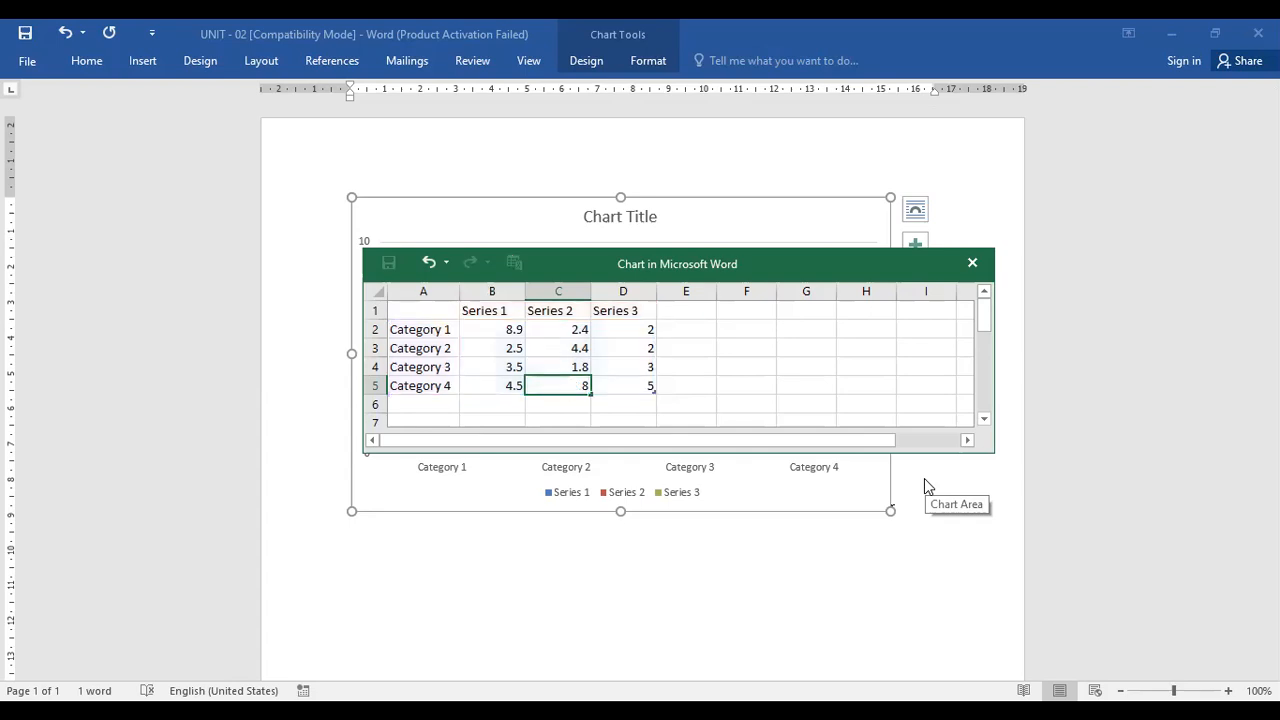
pyautogui.press('Return')
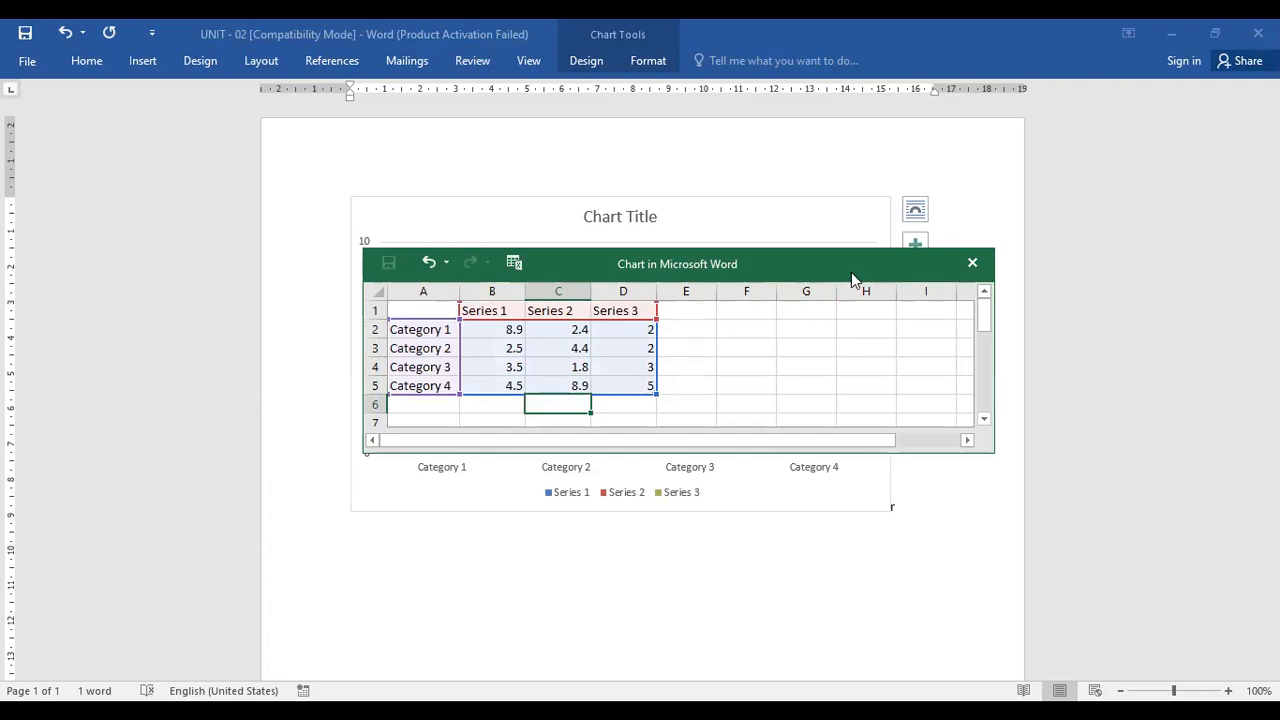
pyautogui.moveTo(851, 272); pyautogui.dragTo(868, 683)
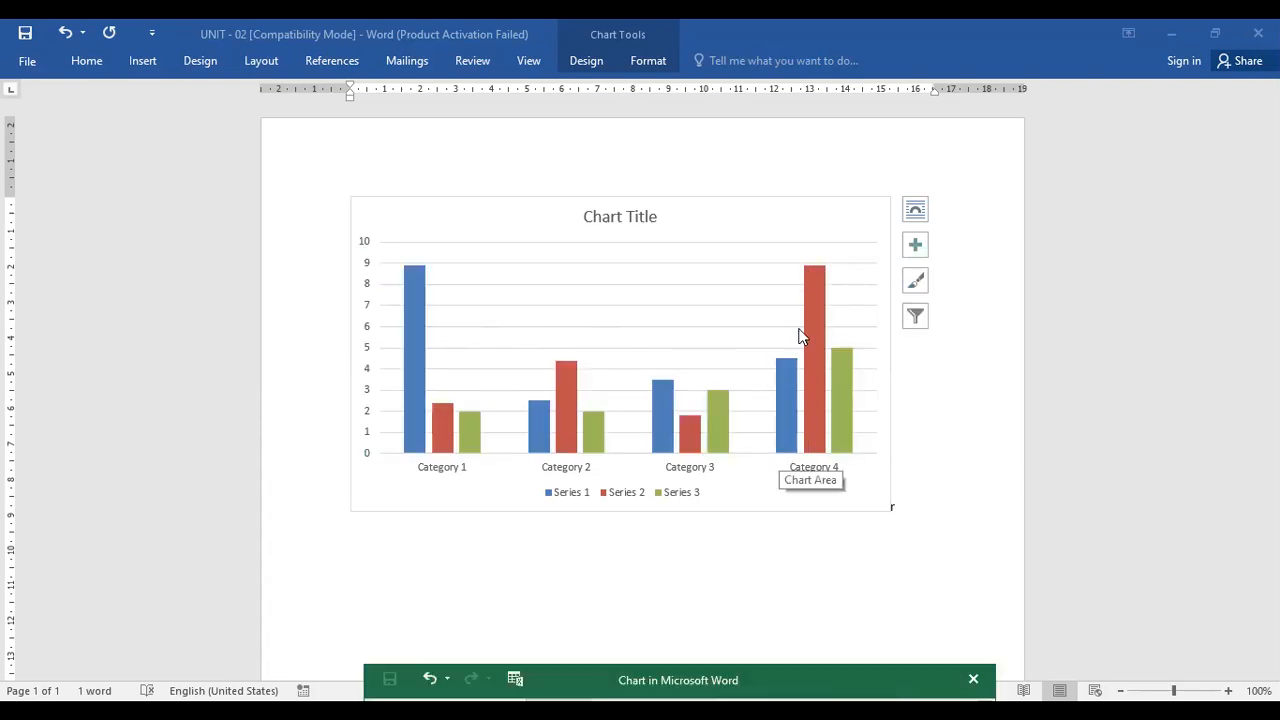
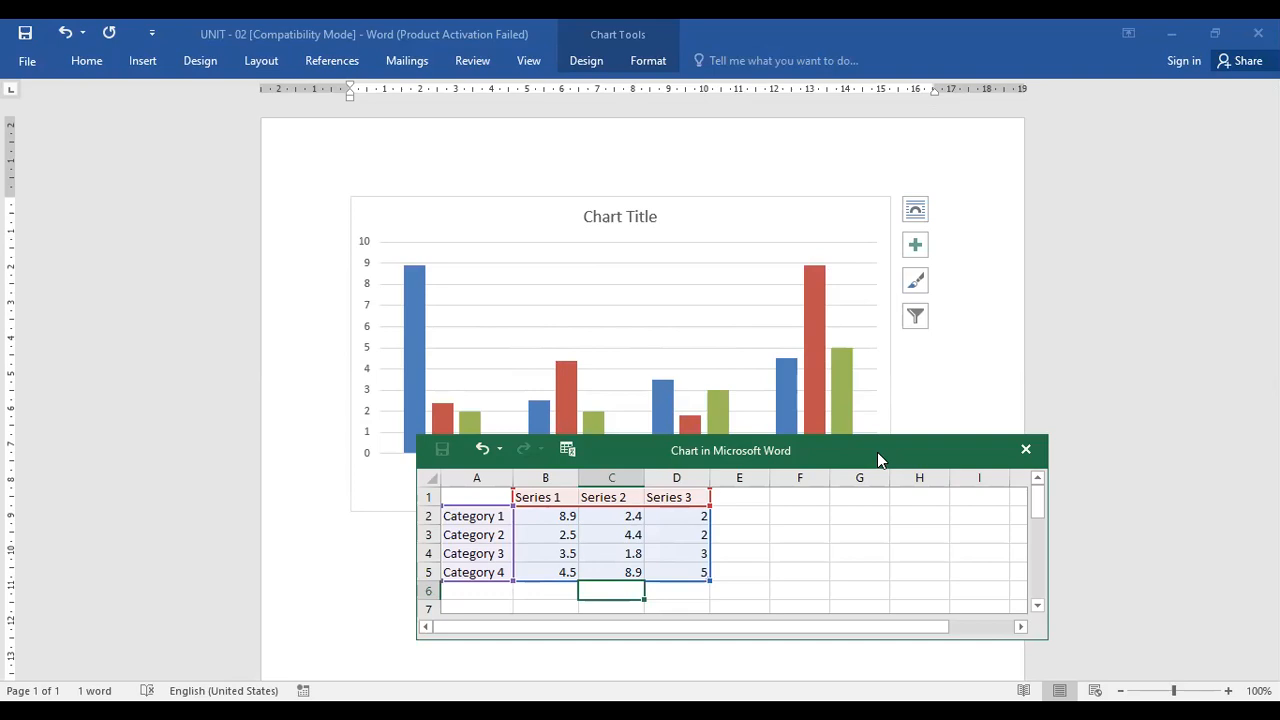
# Rename the four category labels in the chart's data sheet to 2000, 2001, 2002 and 2003
pyautogui.moveTo(877, 452); pyautogui.dragTo(823, 628)
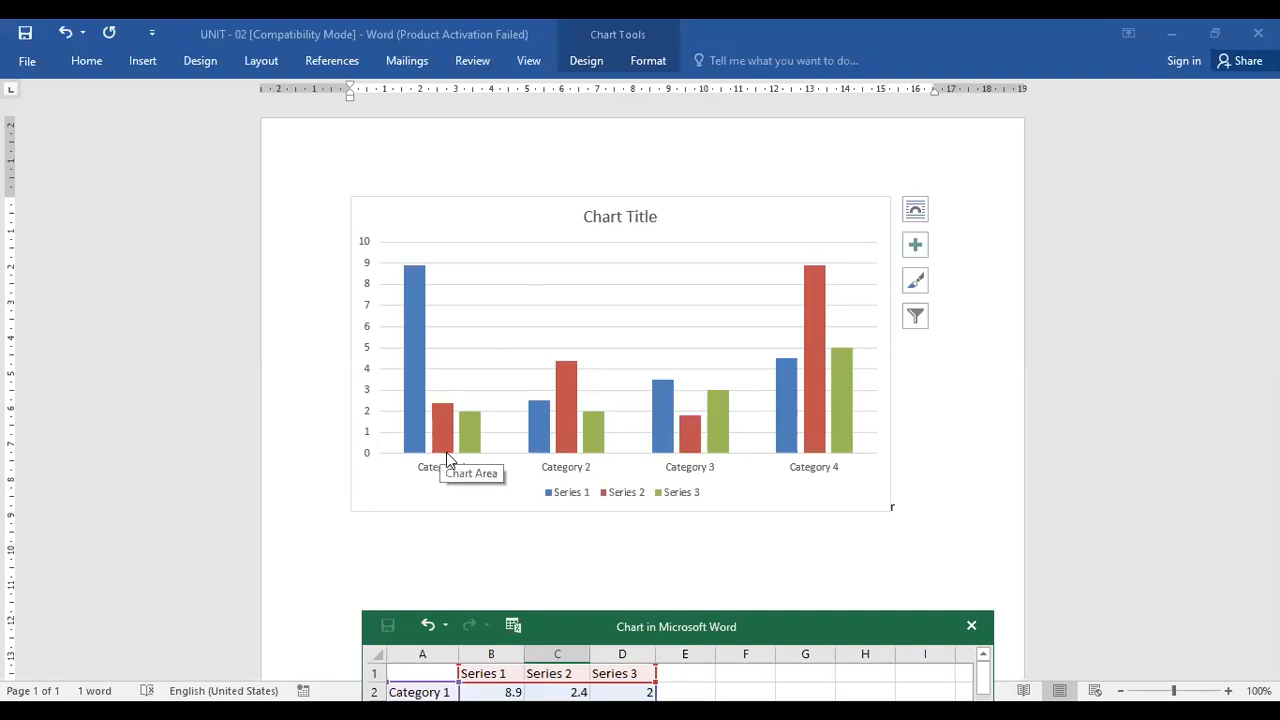
pyautogui.moveTo(718, 640); pyautogui.dragTo(858, 296)
pyautogui.click(566, 352)
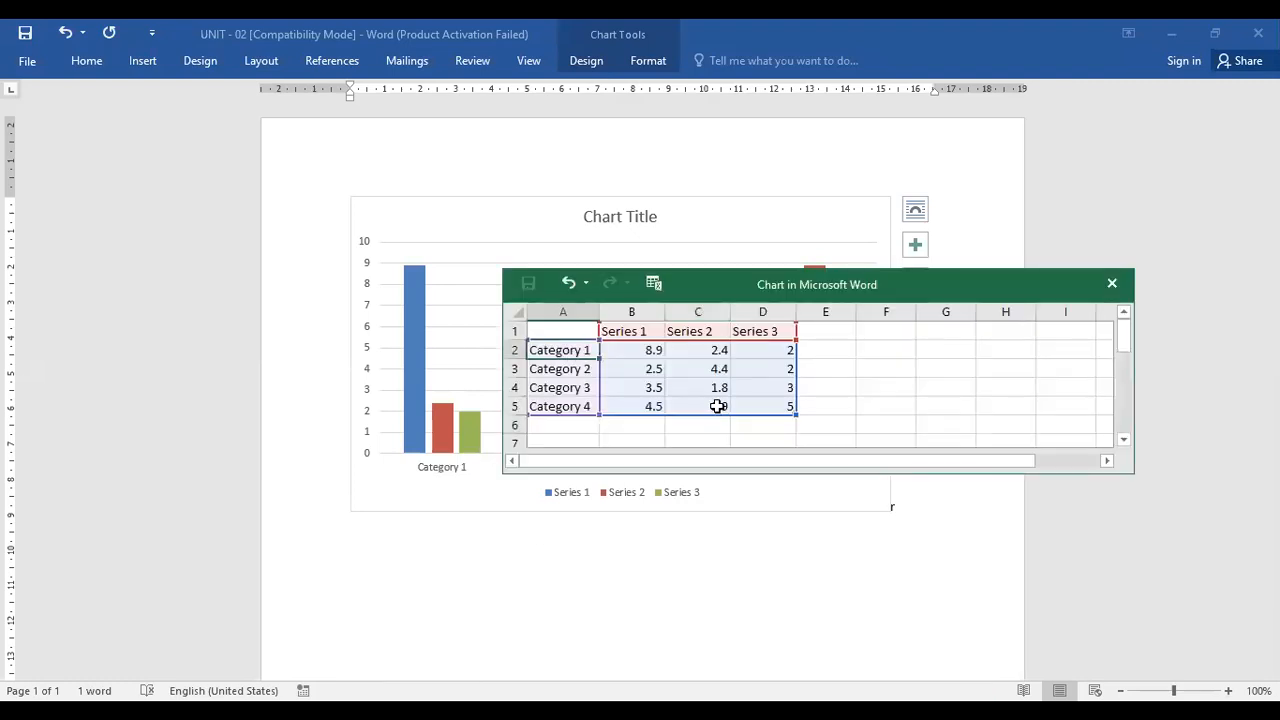
pyautogui.write('2000')
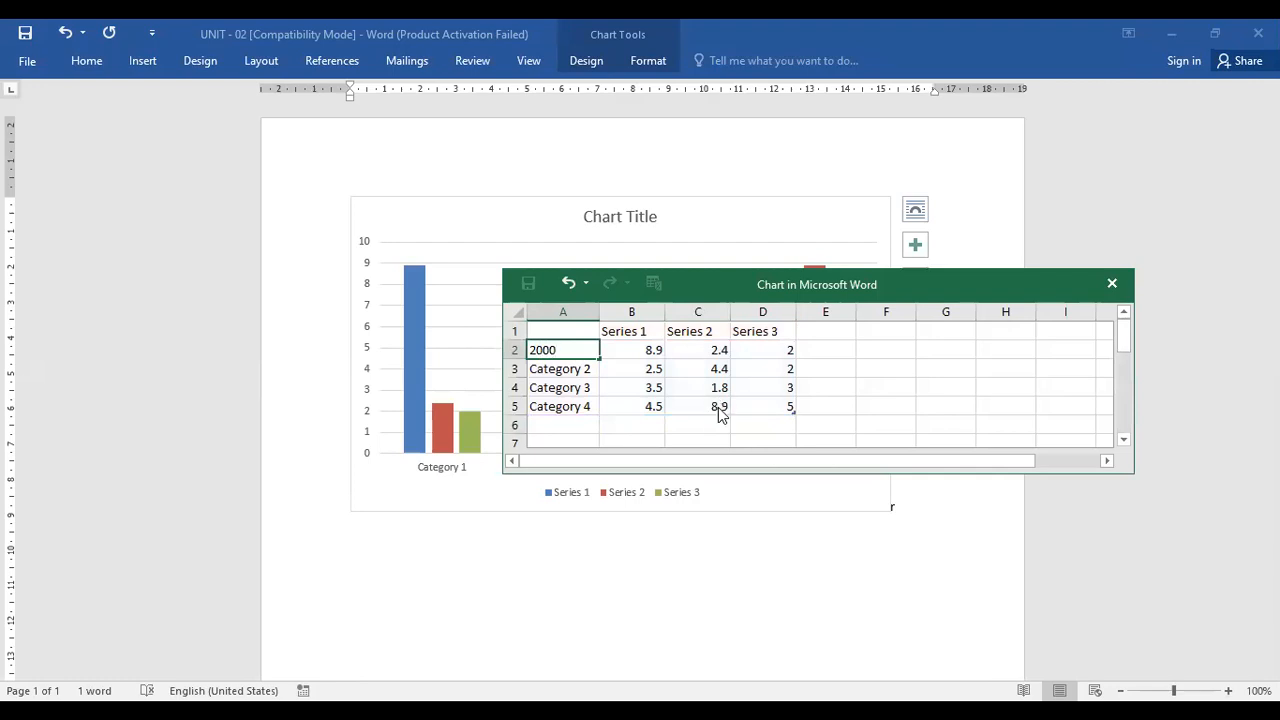
pyautogui.press('Return')
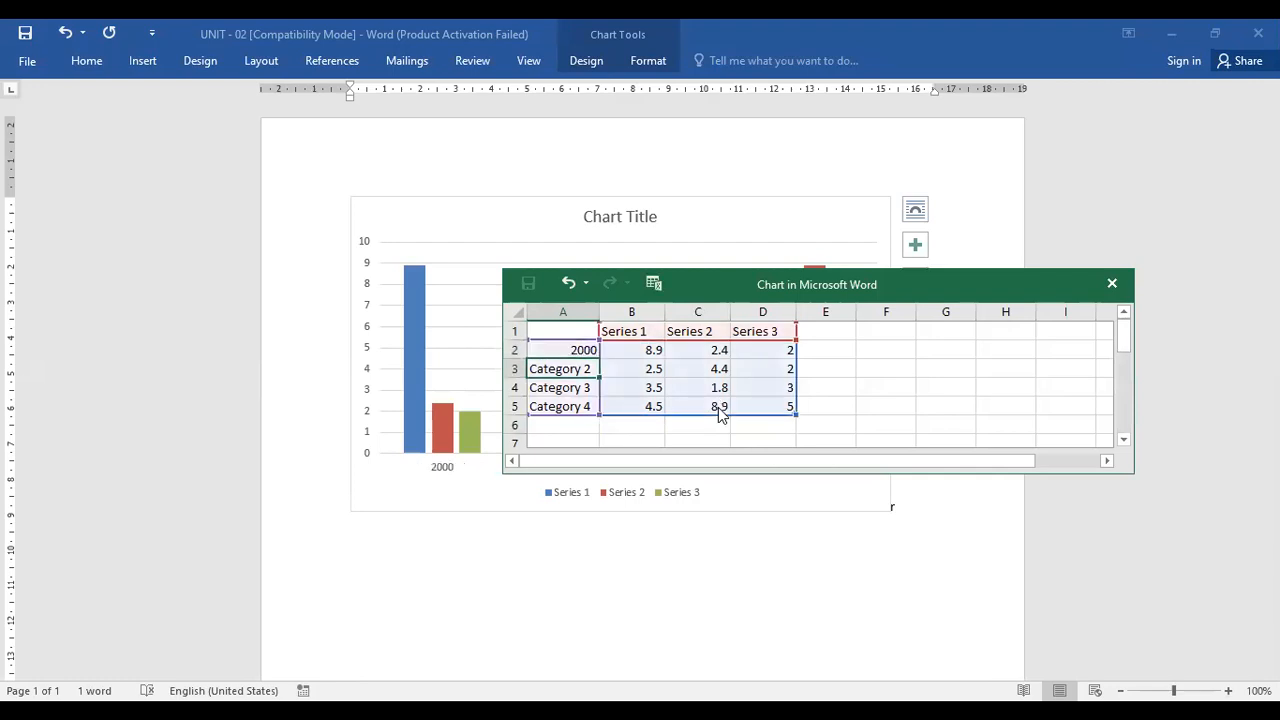
pyautogui.write('200')
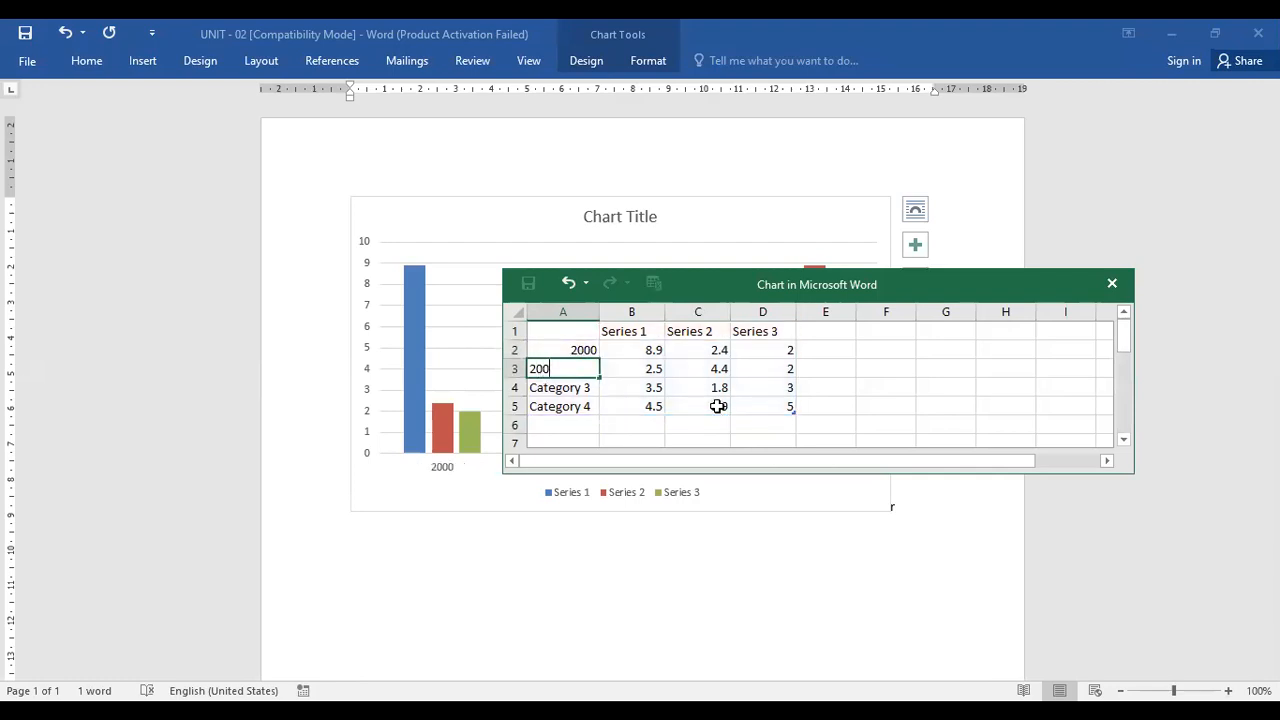
pyautogui.write('1')
pyautogui.press('Return')
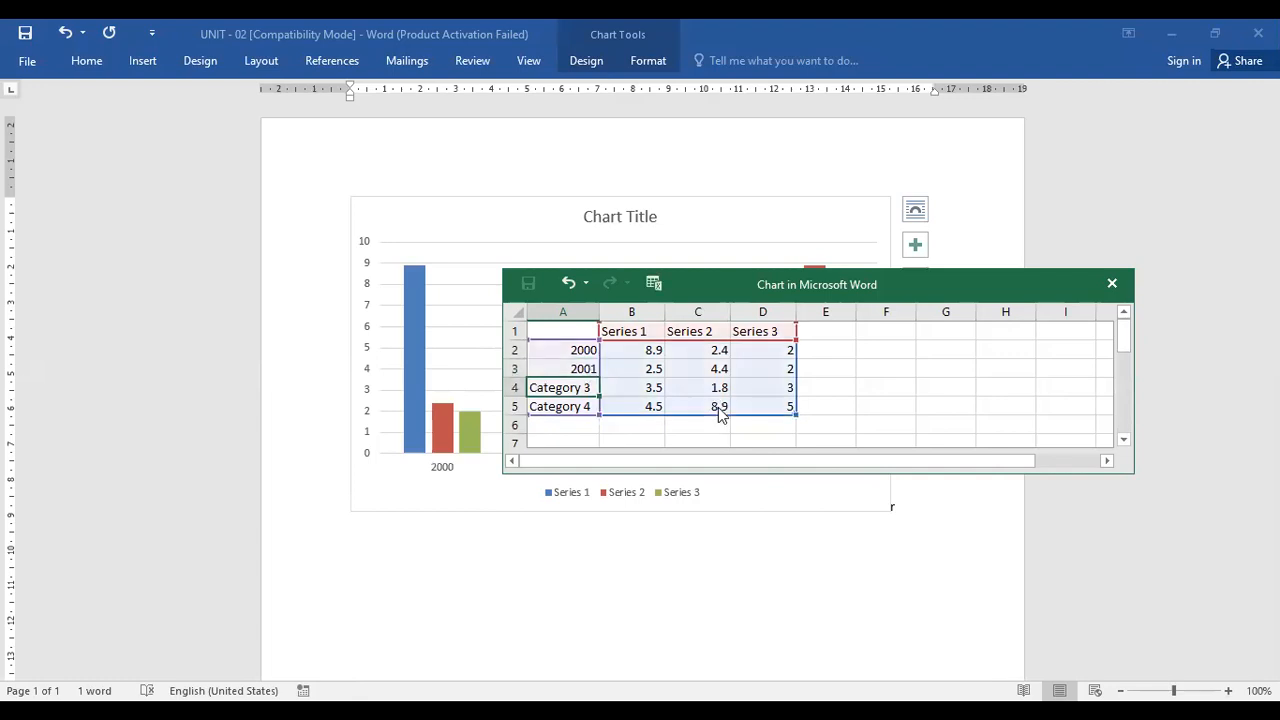
pyautogui.write('2002')
pyautogui.press('Return')
pyautogui.write('2003')
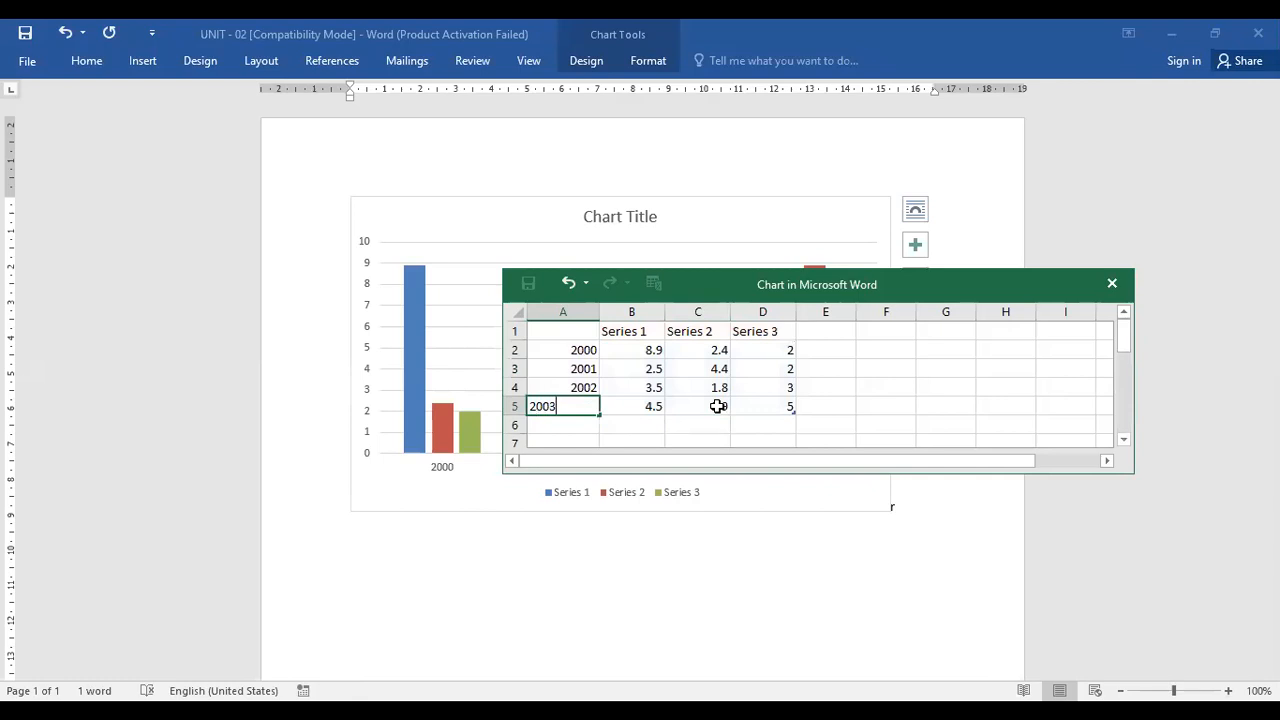
pyautogui.press('Return')
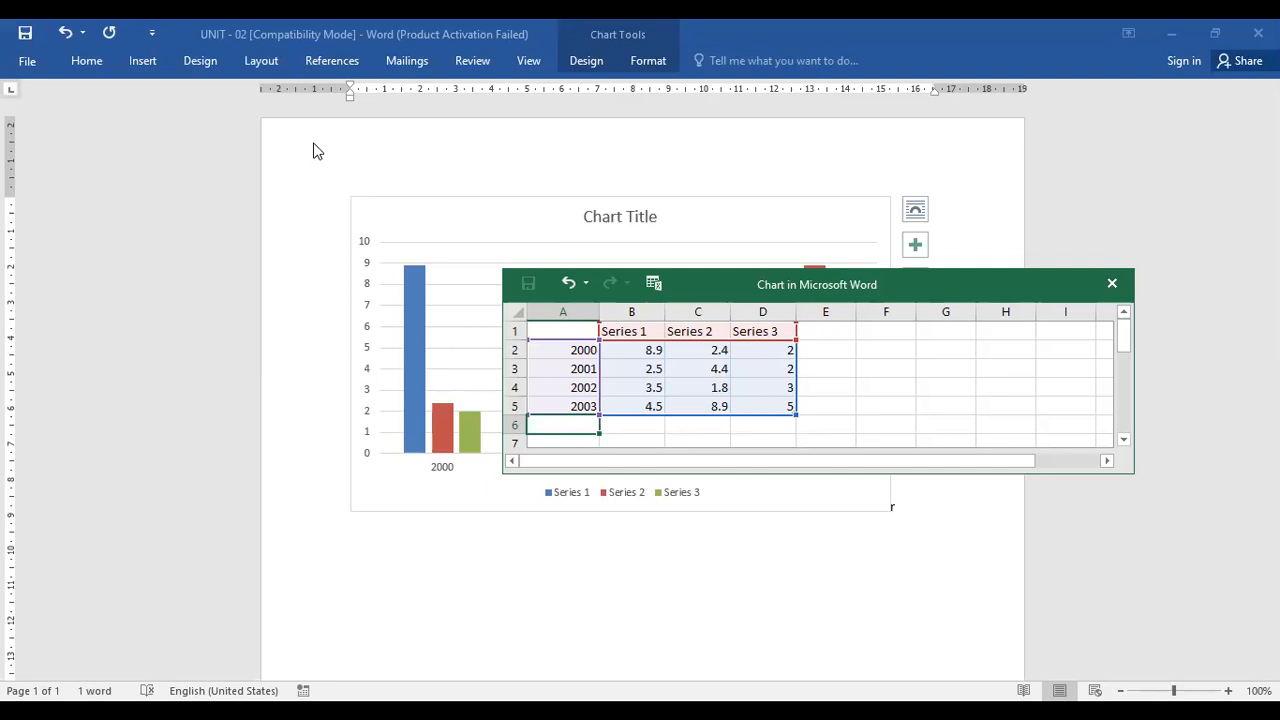
# Close the chart's data window
pyautogui.click(313, 144)
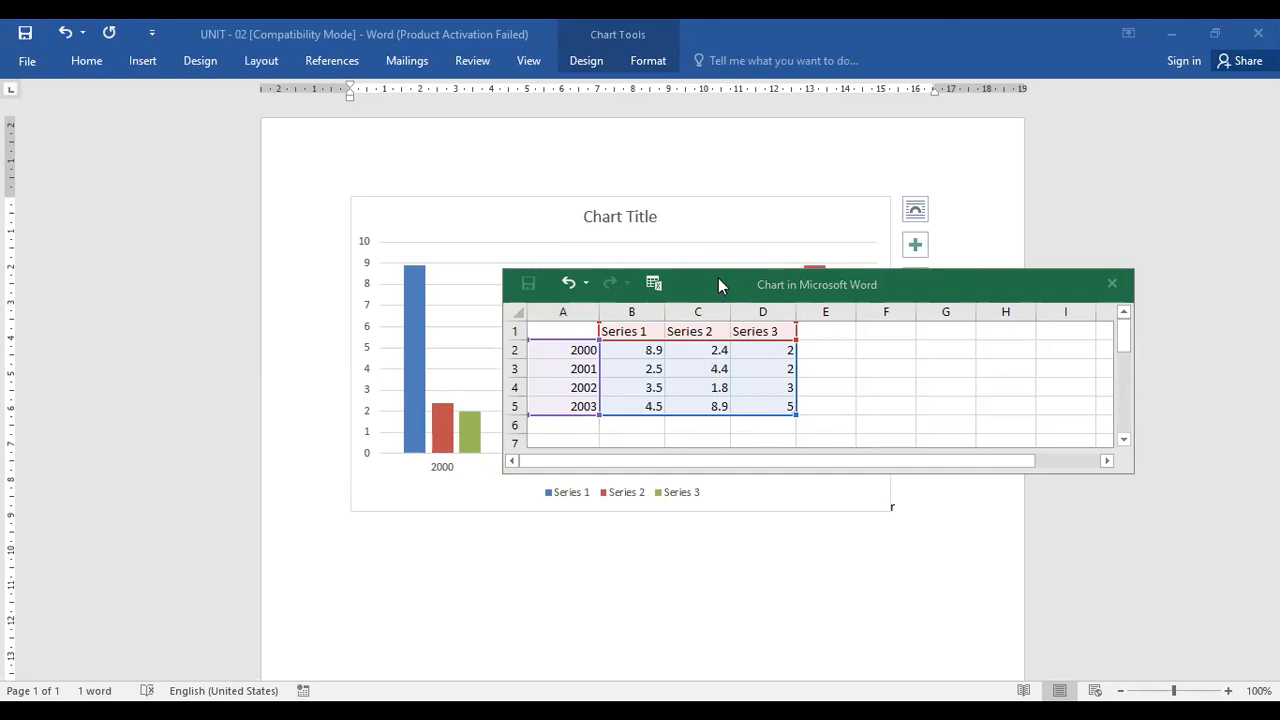
pyautogui.moveTo(719, 285); pyautogui.dragTo(511, 601)
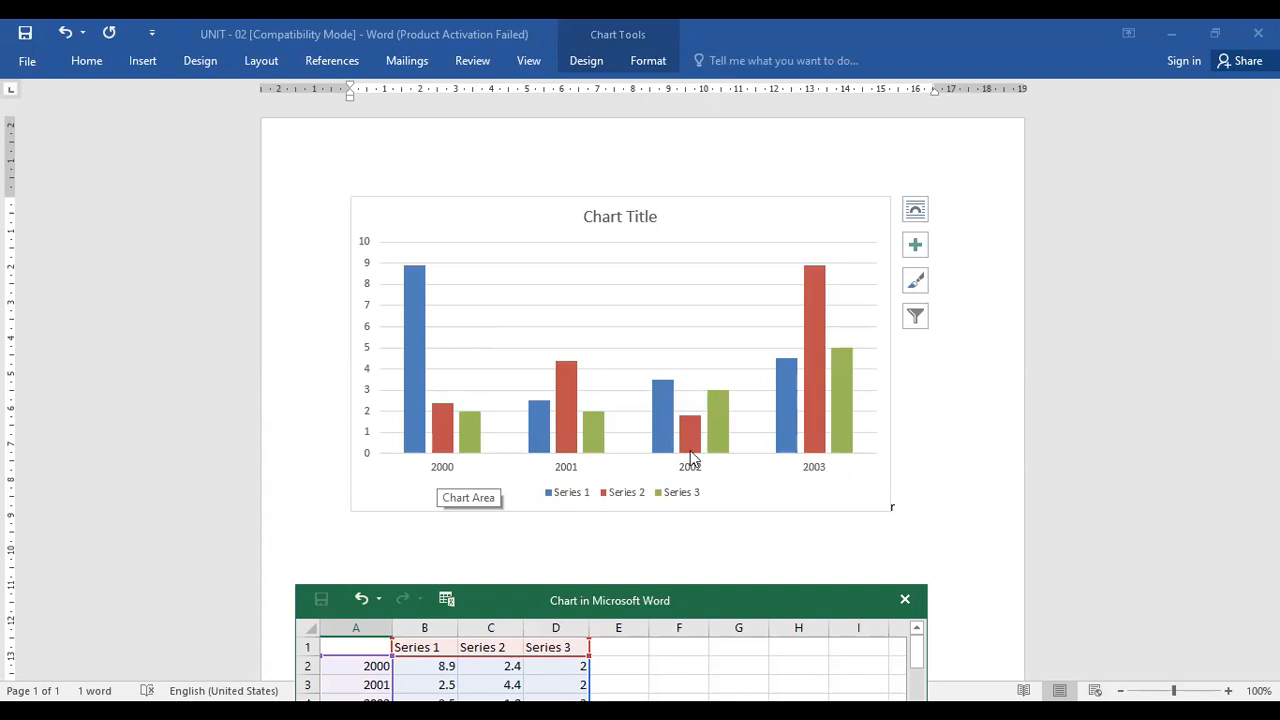
pyautogui.moveTo(630, 589); pyautogui.dragTo(637, 209)
pyautogui.click(390, 322)
pyautogui.click(410, 302)
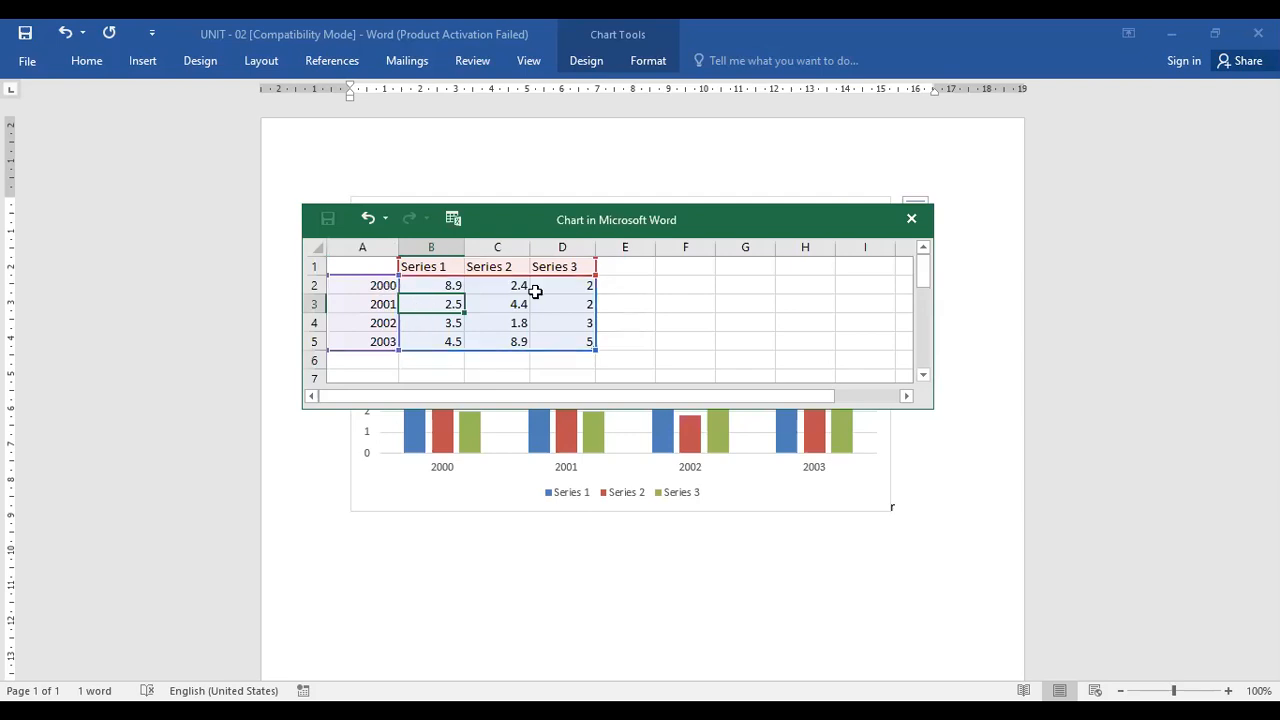
pyautogui.click(426, 289)
pyautogui.click(571, 340)
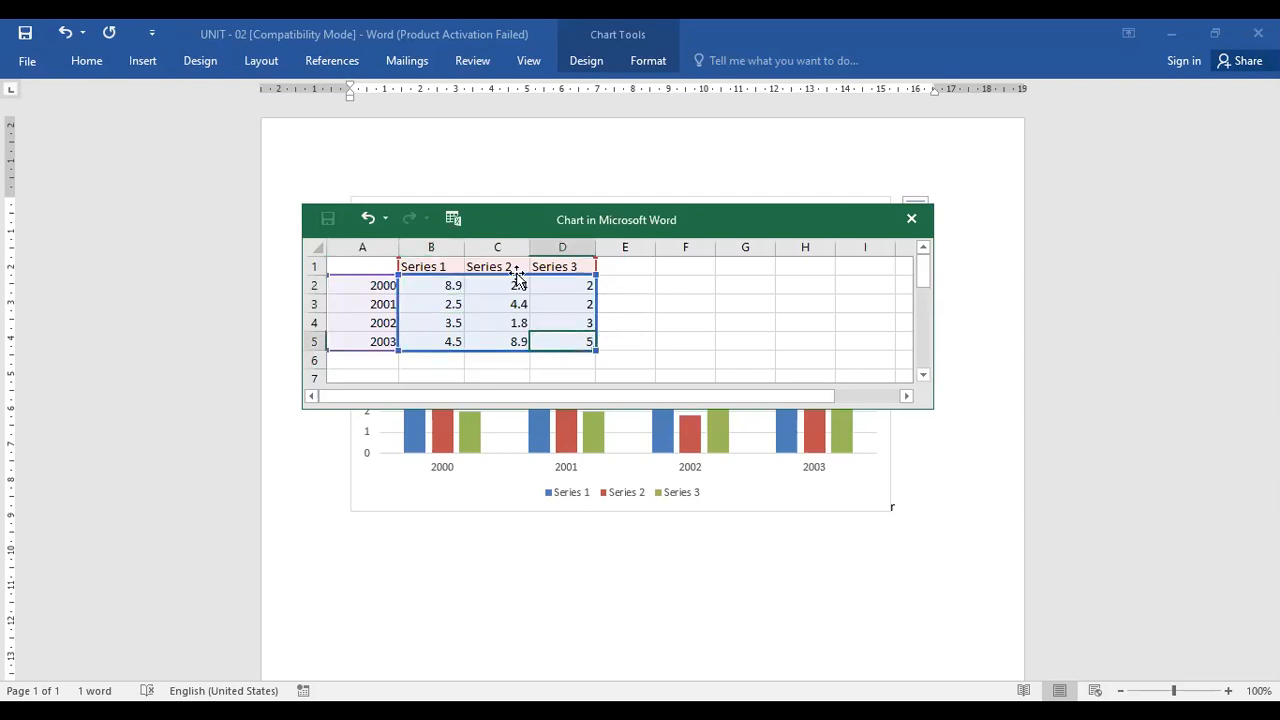
pyautogui.click(512, 357)
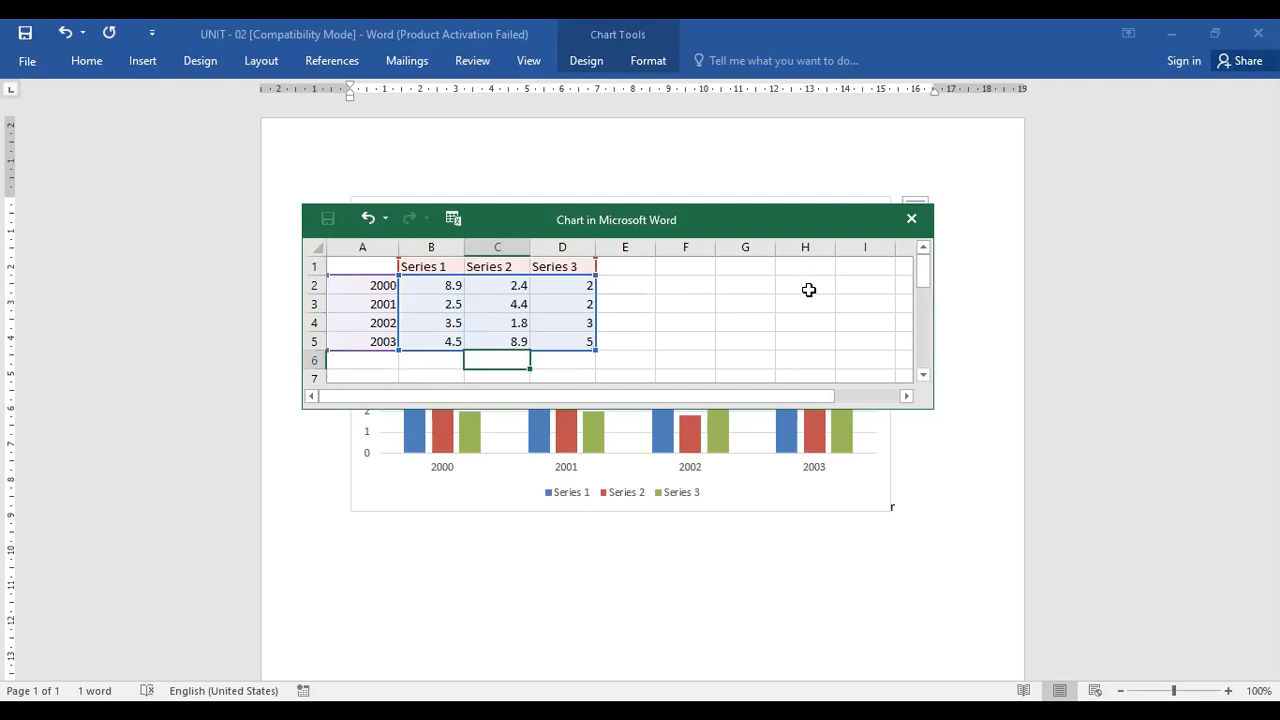
pyautogui.click(1036, 32)
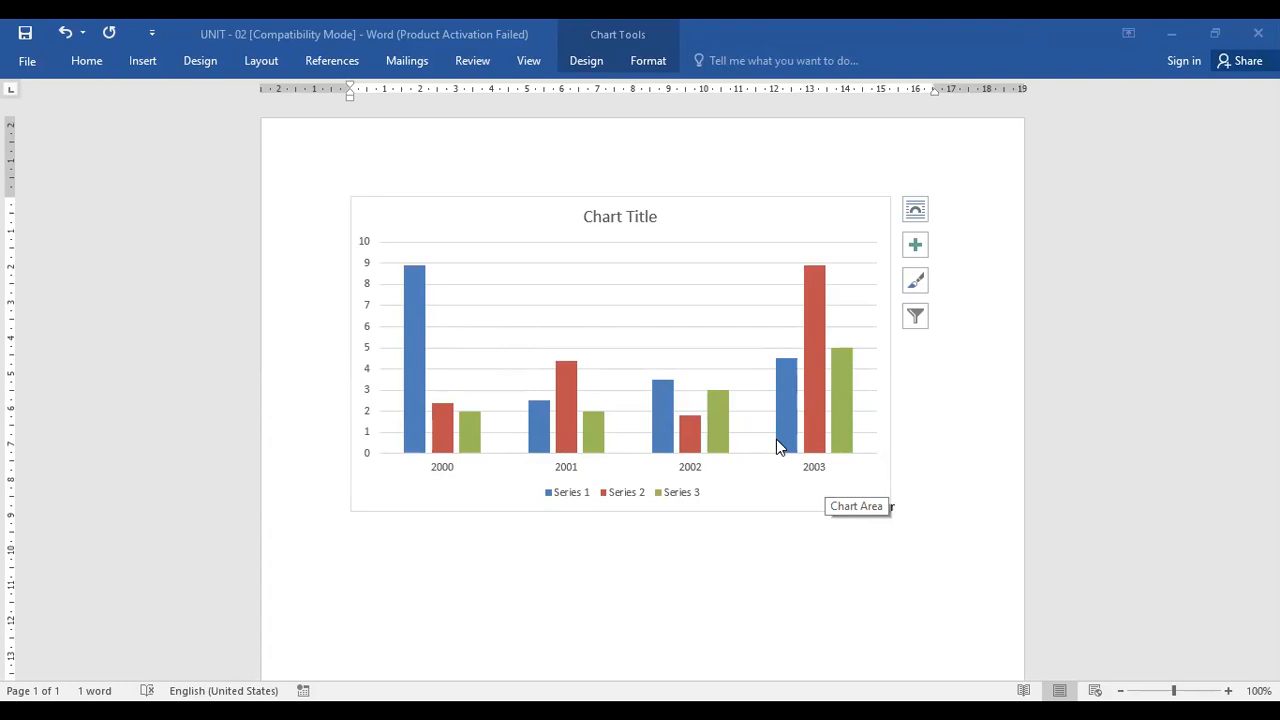
# Delete the column chart from the document
pyautogui.click(755, 512)
pyautogui.press('Delete')
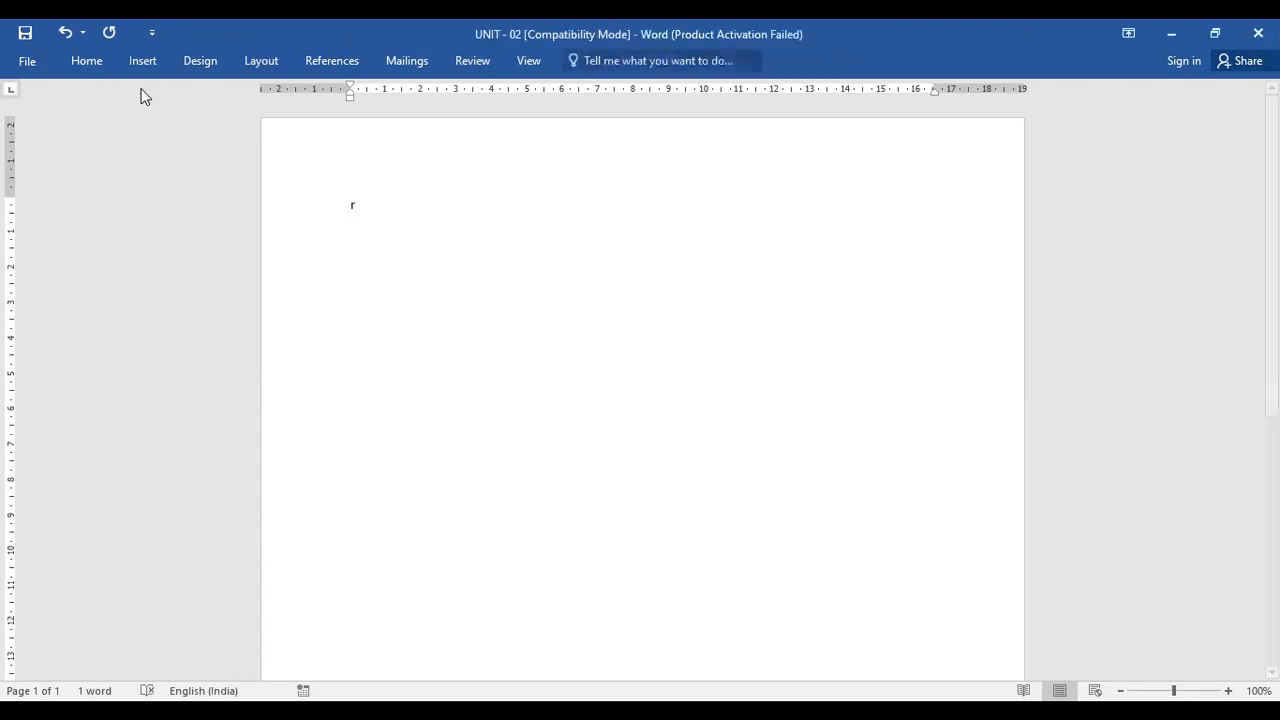
# Insert a default Line chart and dismiss the Office activation wizard
pyautogui.click(143, 61)
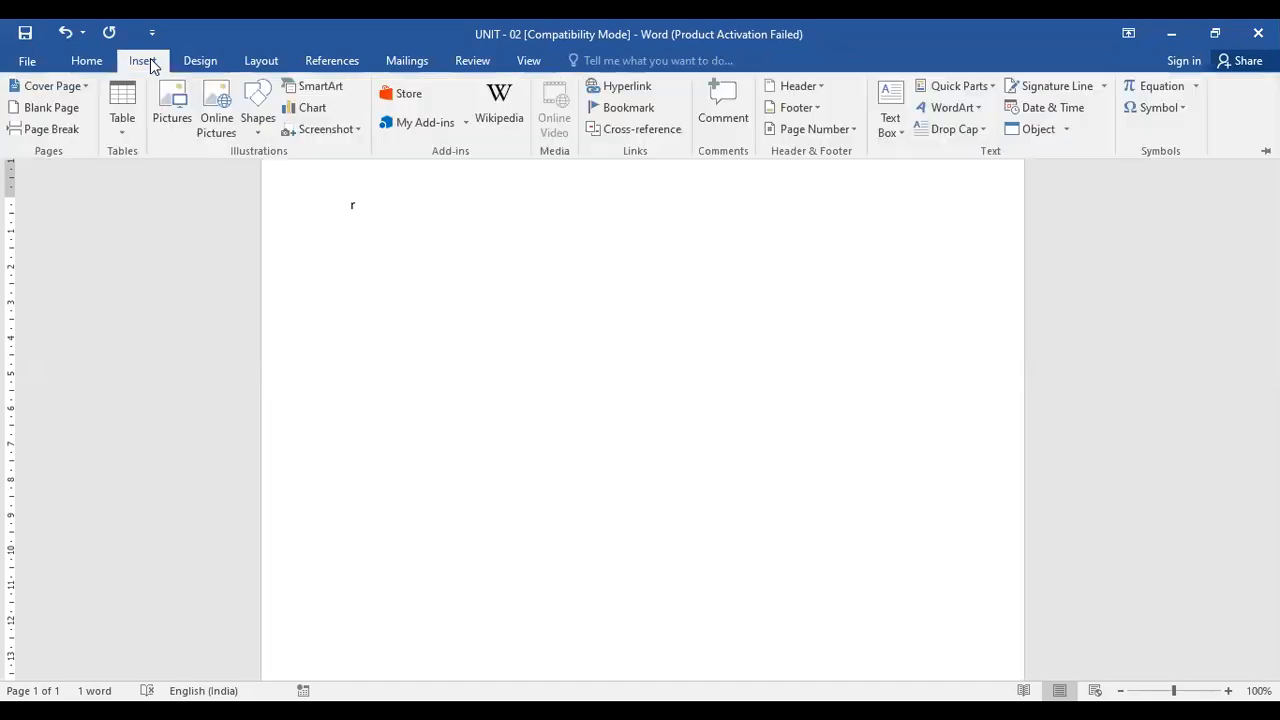
pyautogui.click(308, 110)
pyautogui.click(401, 222)
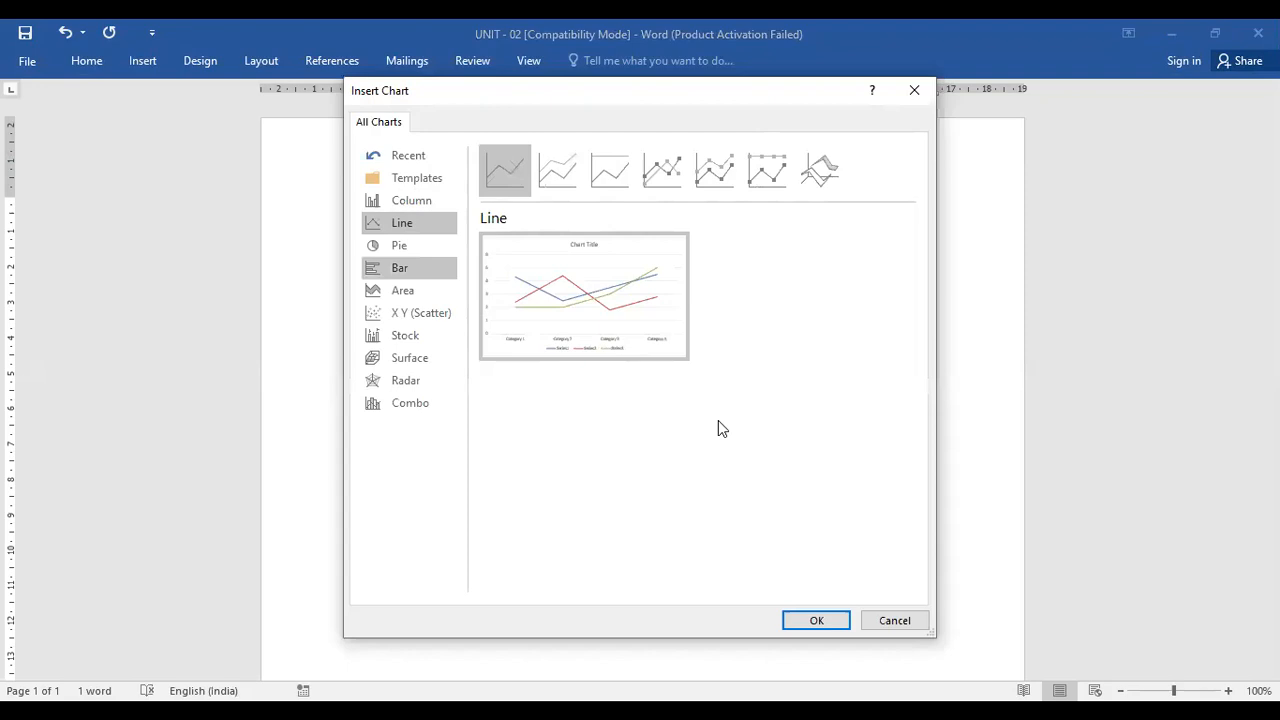
pyautogui.click(816, 621)
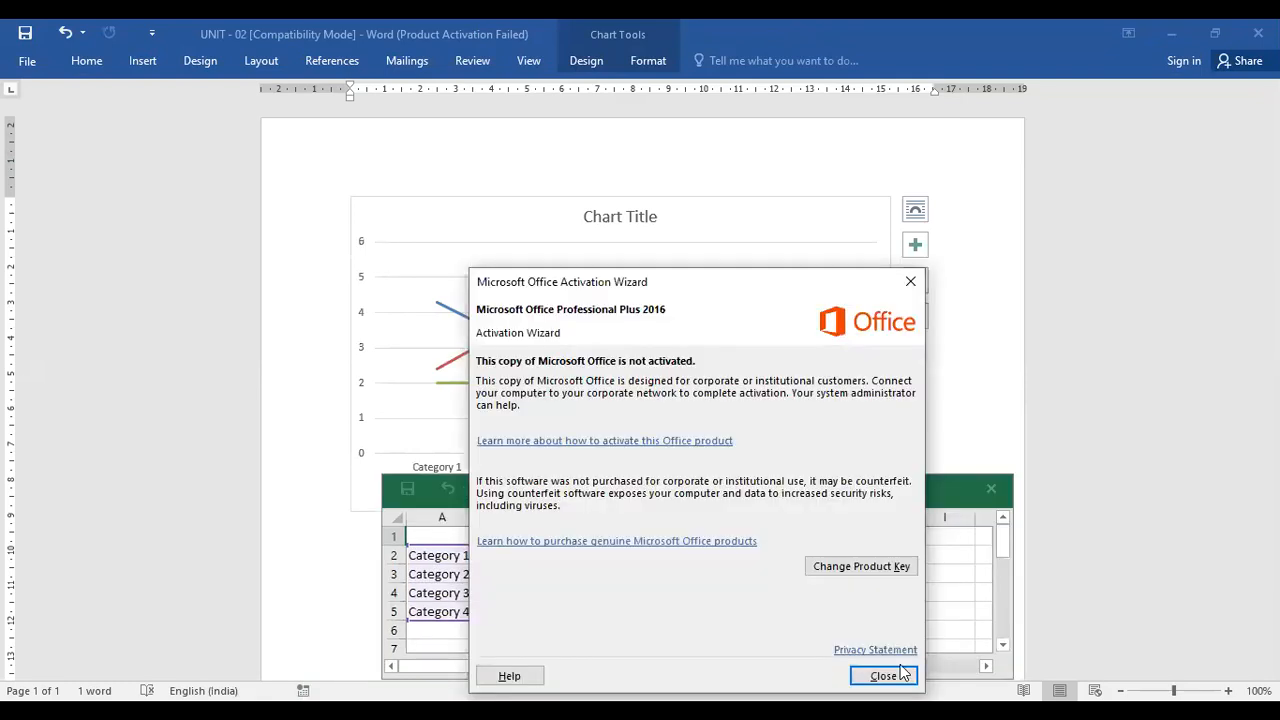
pyautogui.click(883, 676)
# Rename the line chart's four categories to 2000, 2001, 2002 and 2003 in its data sheet
pyautogui.click(465, 555)
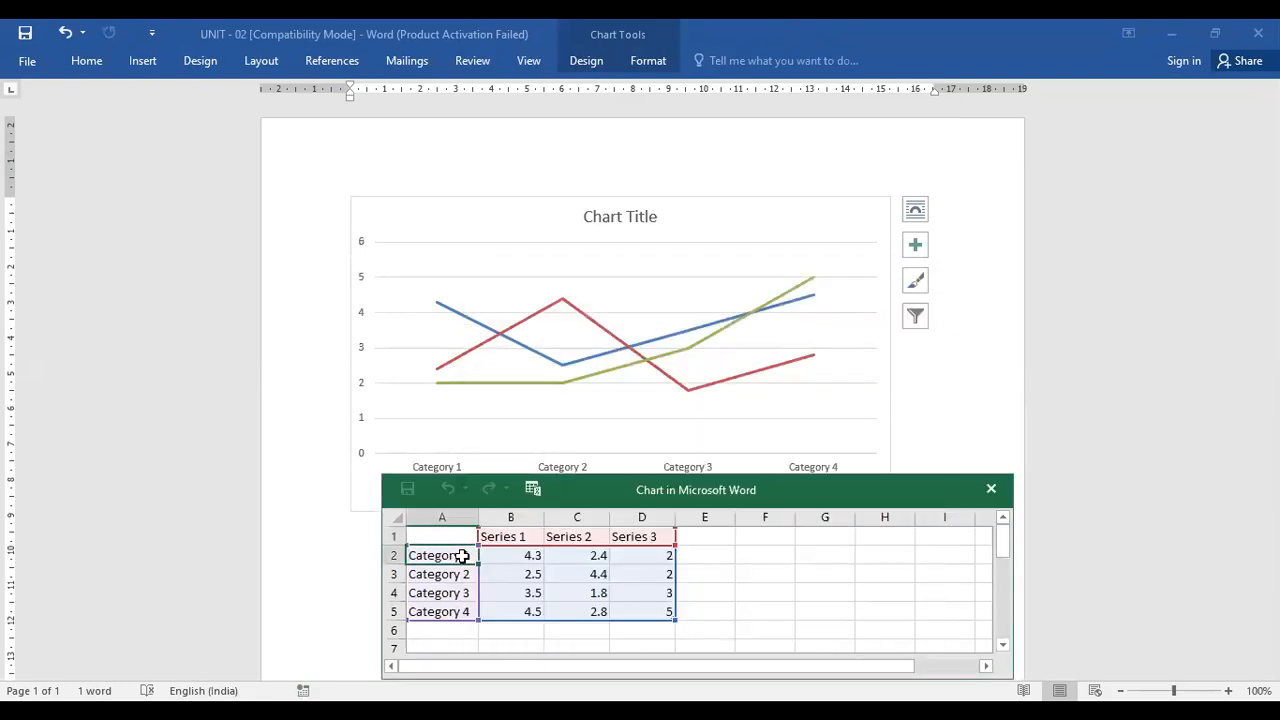
pyautogui.write('2000')
pyautogui.press('Return')
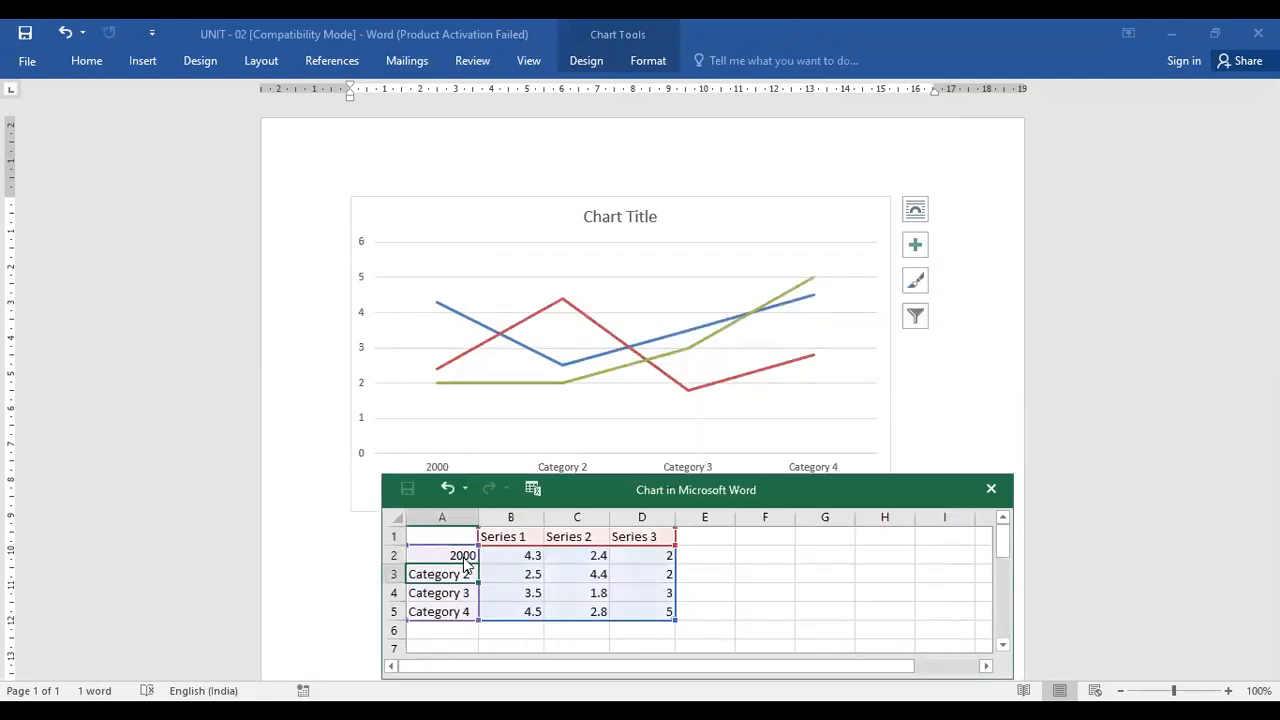
pyautogui.write('2001')
pyautogui.press('Return')
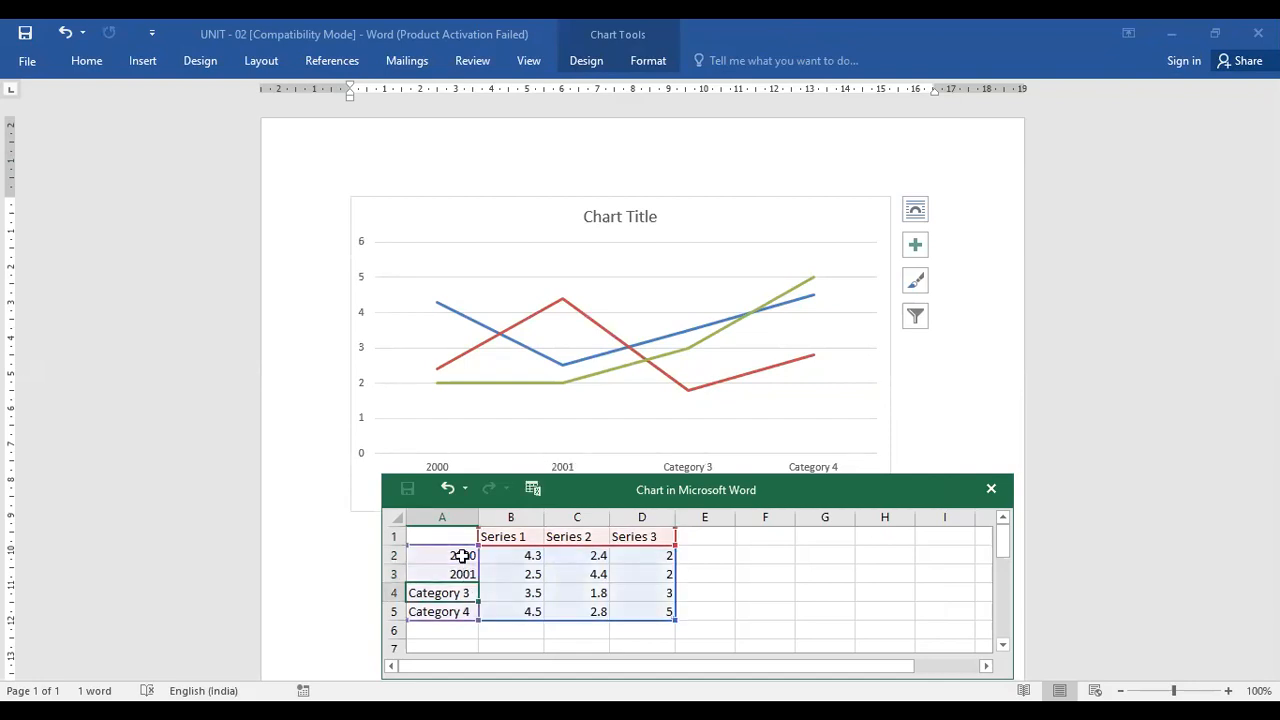
pyautogui.write('2002')
pyautogui.press('Return')
pyautogui.write('2')
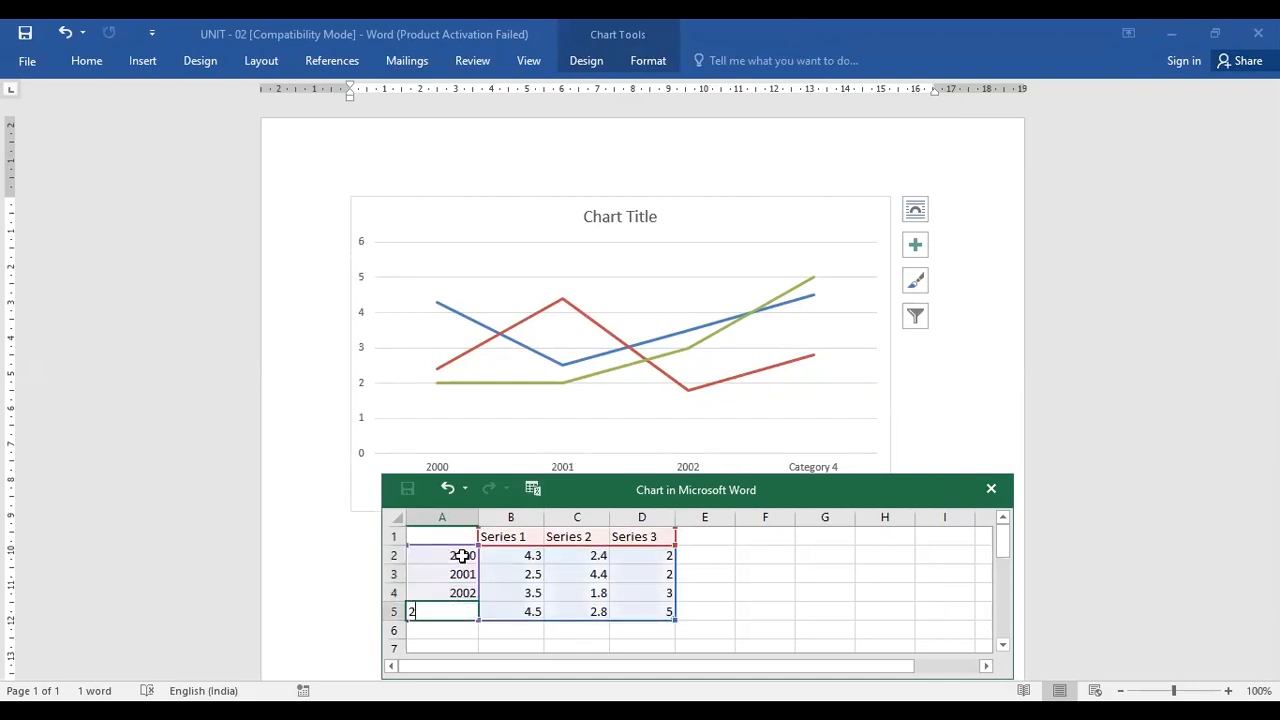
pyautogui.write('003')
pyautogui.press('Return')
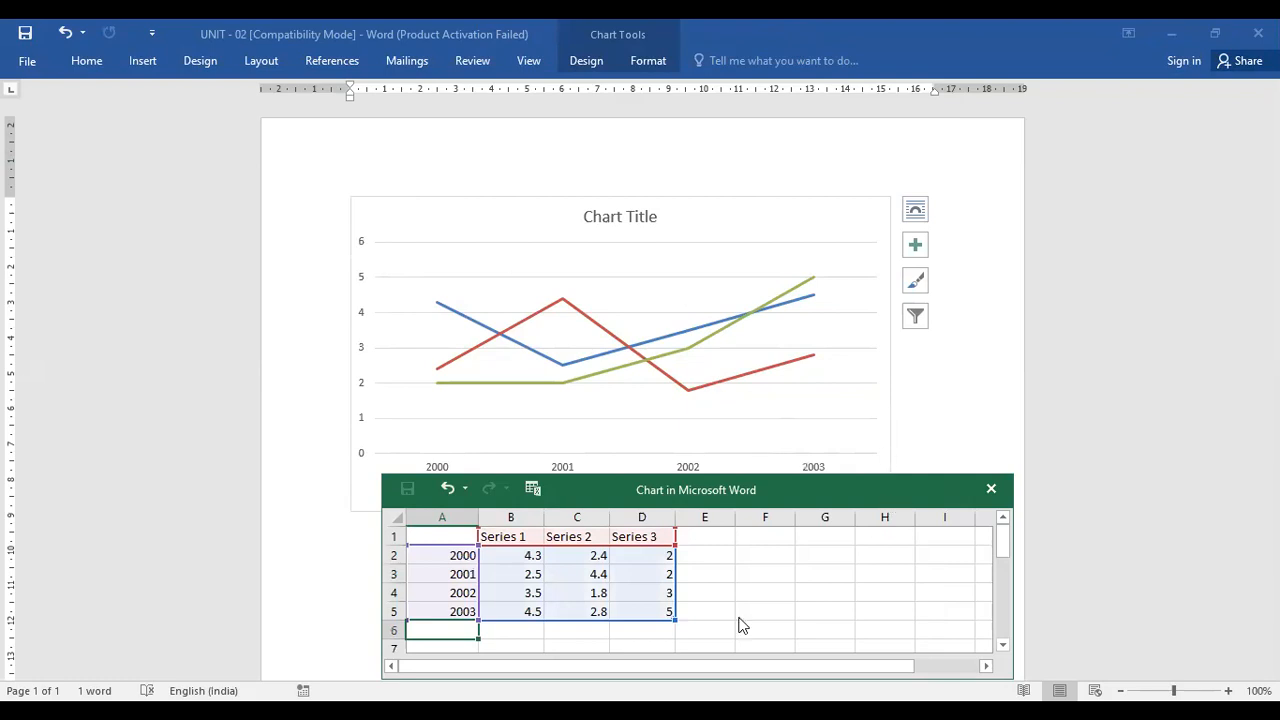
# Set all four Series 1 values to 10 in the line chart's data sheet
pyautogui.moveTo(536, 499); pyautogui.dragTo(378, 621)
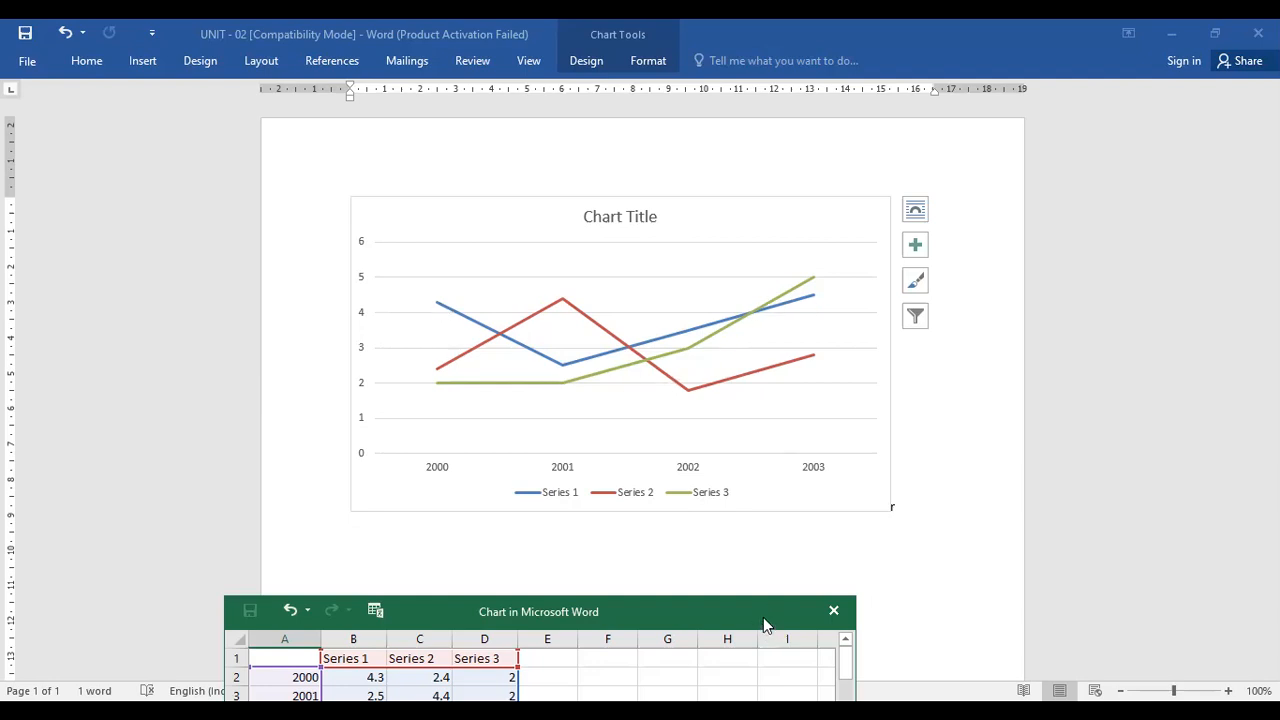
pyautogui.moveTo(763, 617); pyautogui.dragTo(954, 343)
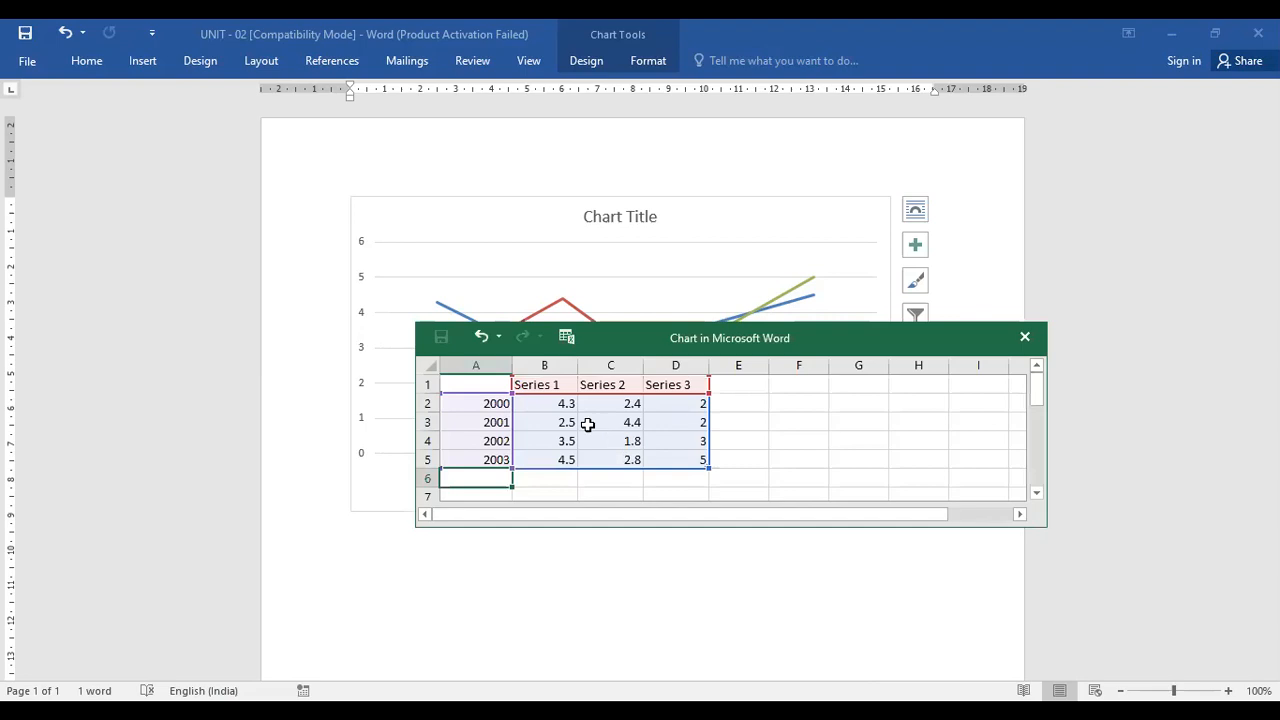
pyautogui.click(544, 405)
pyautogui.write('10')
pyautogui.press('Return')
pyautogui.write('10')
pyautogui.press('Return')
pyautogui.write('1')
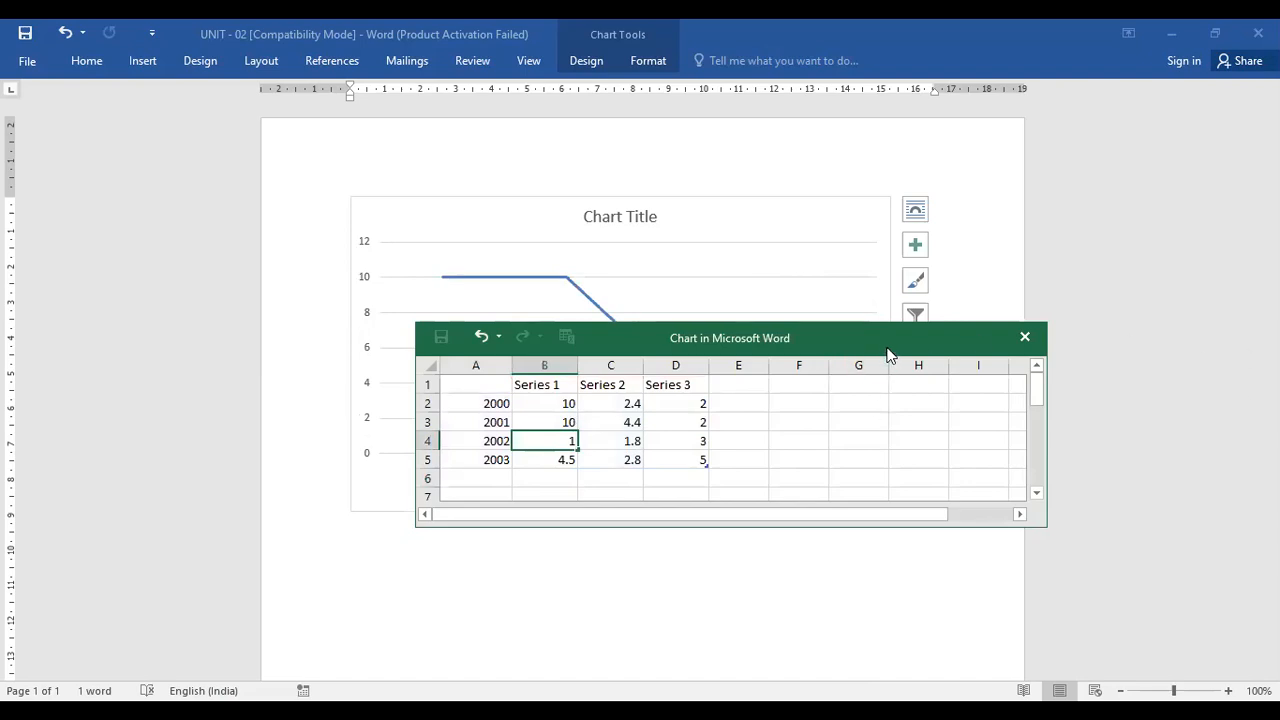
pyautogui.moveTo(887, 350); pyautogui.dragTo(894, 503)
pyautogui.write('0')
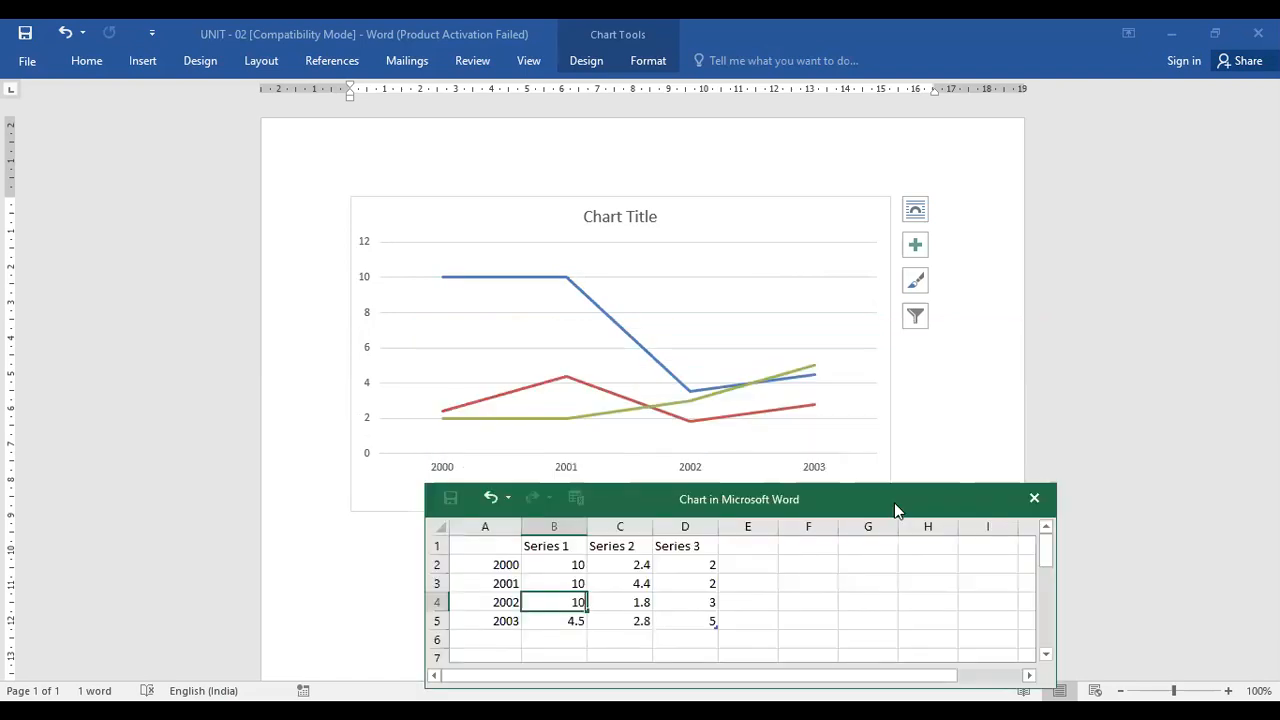
pyautogui.press('Return')
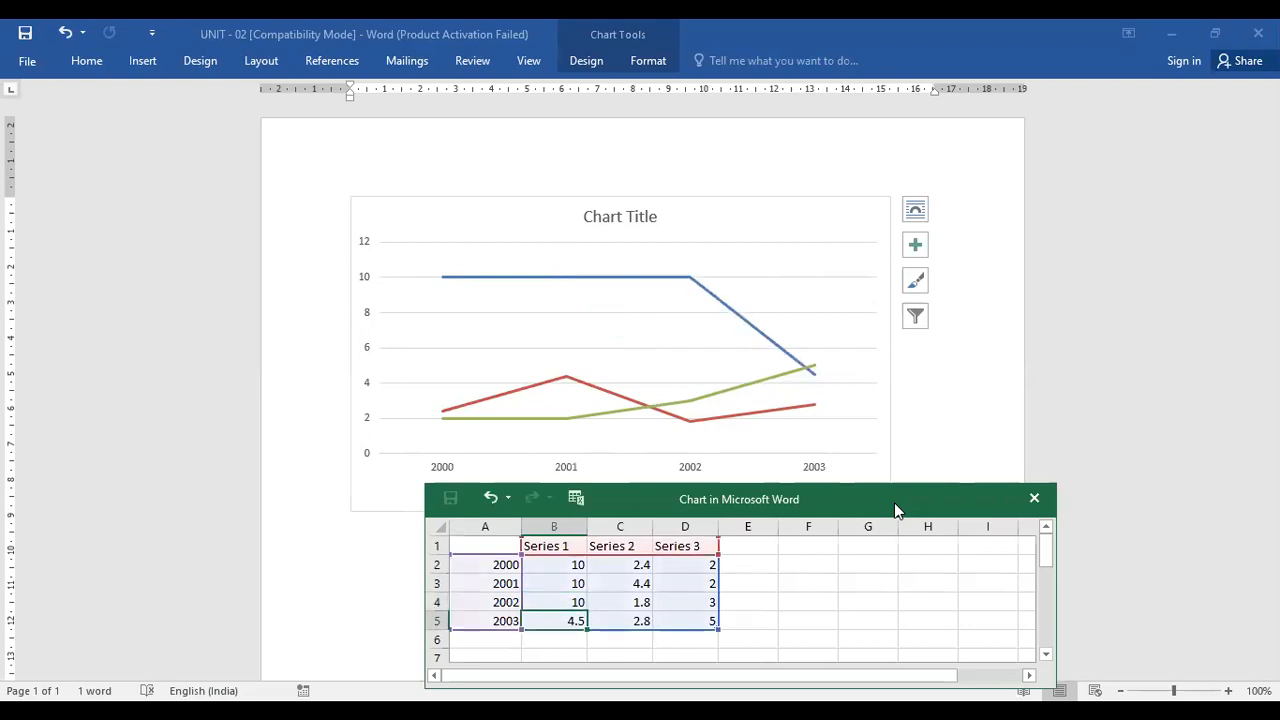
pyautogui.write('10')
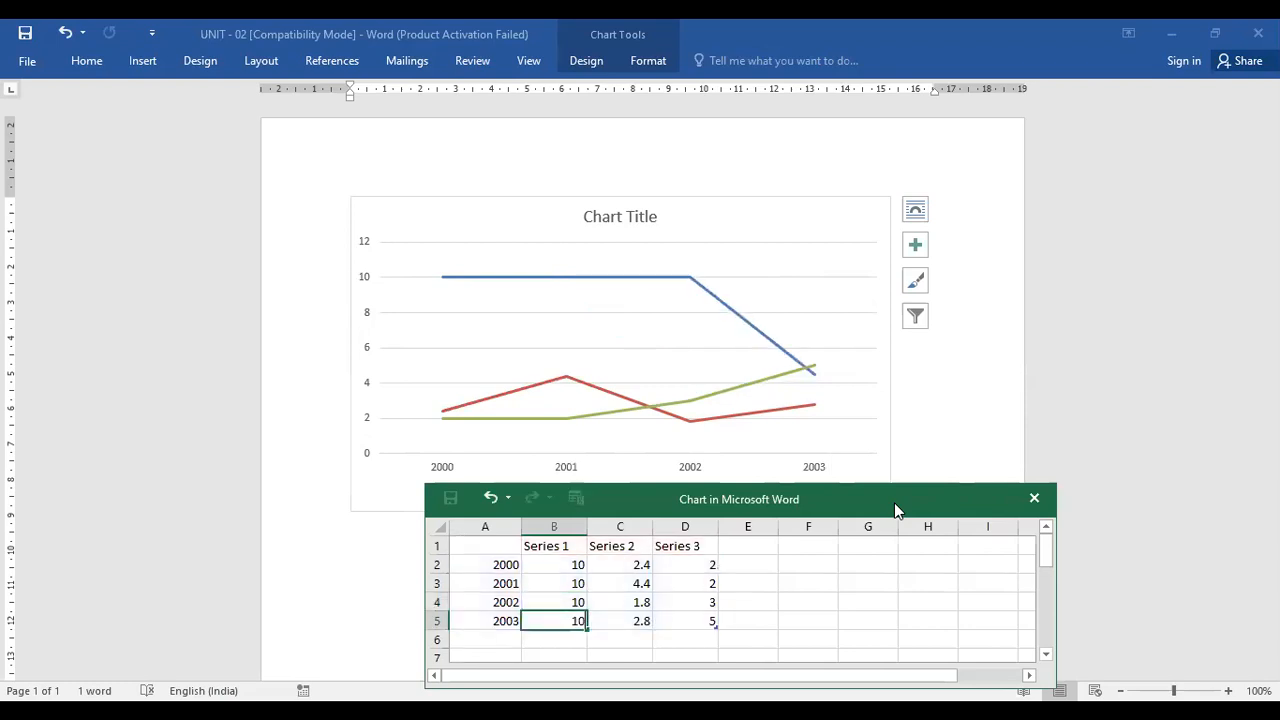
pyautogui.press('Return')
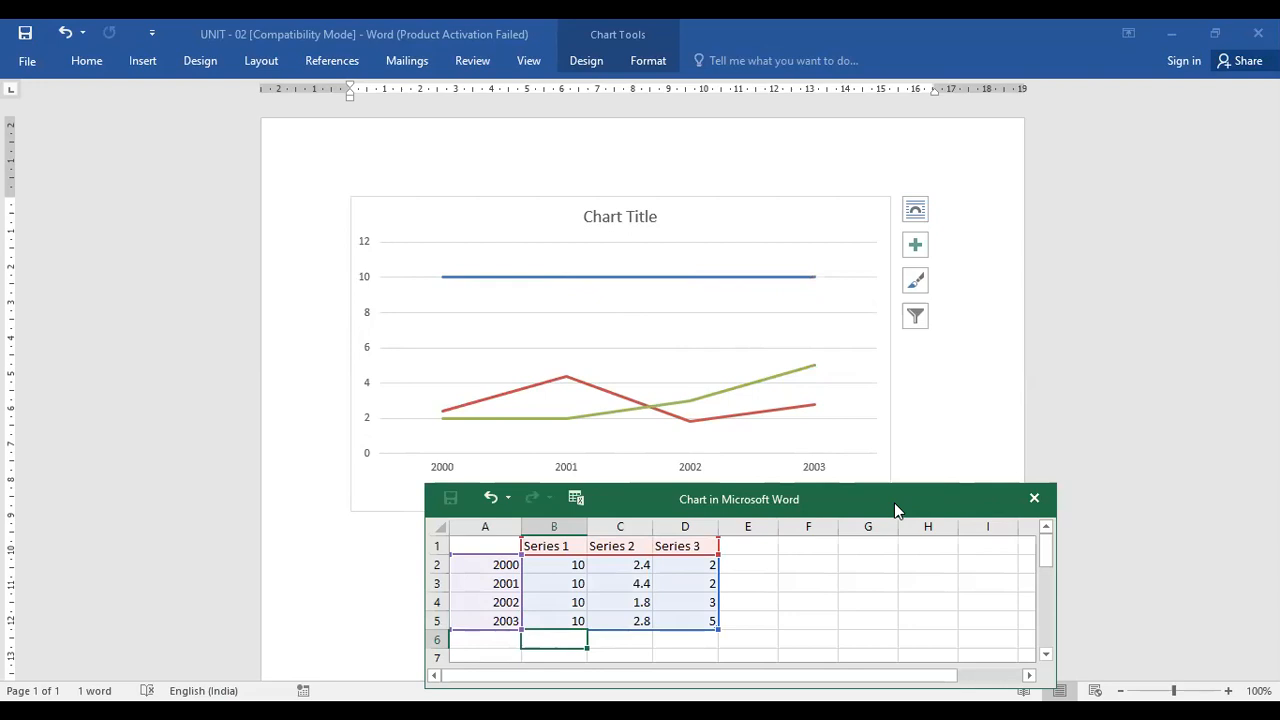
# Set Series 1's values for 2001 and 2002 to 9
pyautogui.click(578, 586)
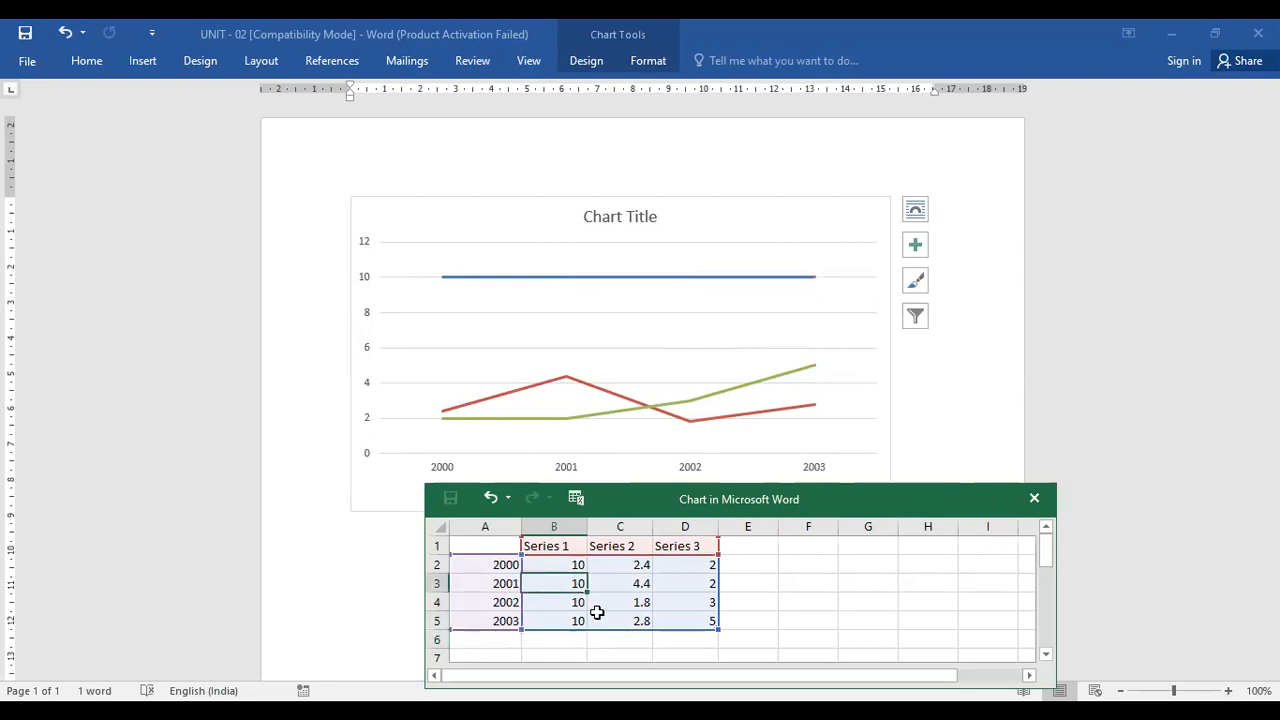
pyautogui.write('9')
pyautogui.press('Return')
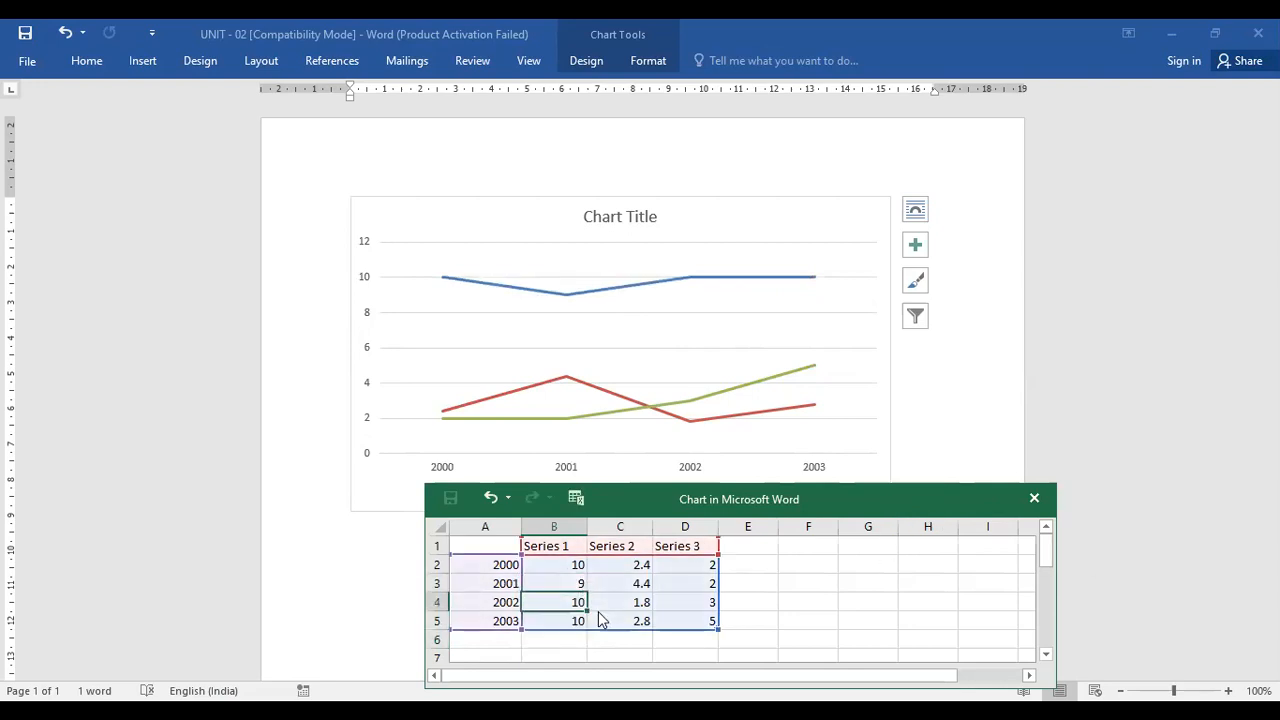
pyautogui.write('9')
pyautogui.press('Return')
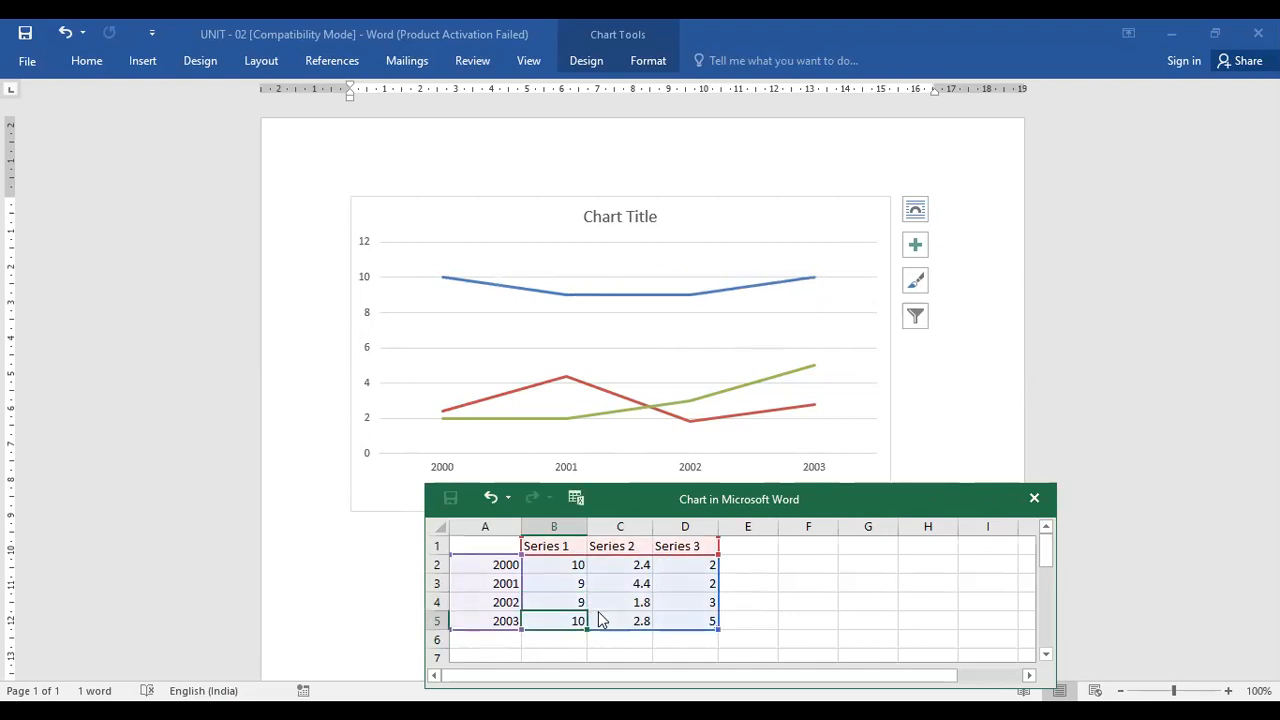
# Set Series 2's values for 2000, 2001 and 2002 to 8, 9 and 12
pyautogui.click(627, 565)
pyautogui.write('8')
pyautogui.press('Return')
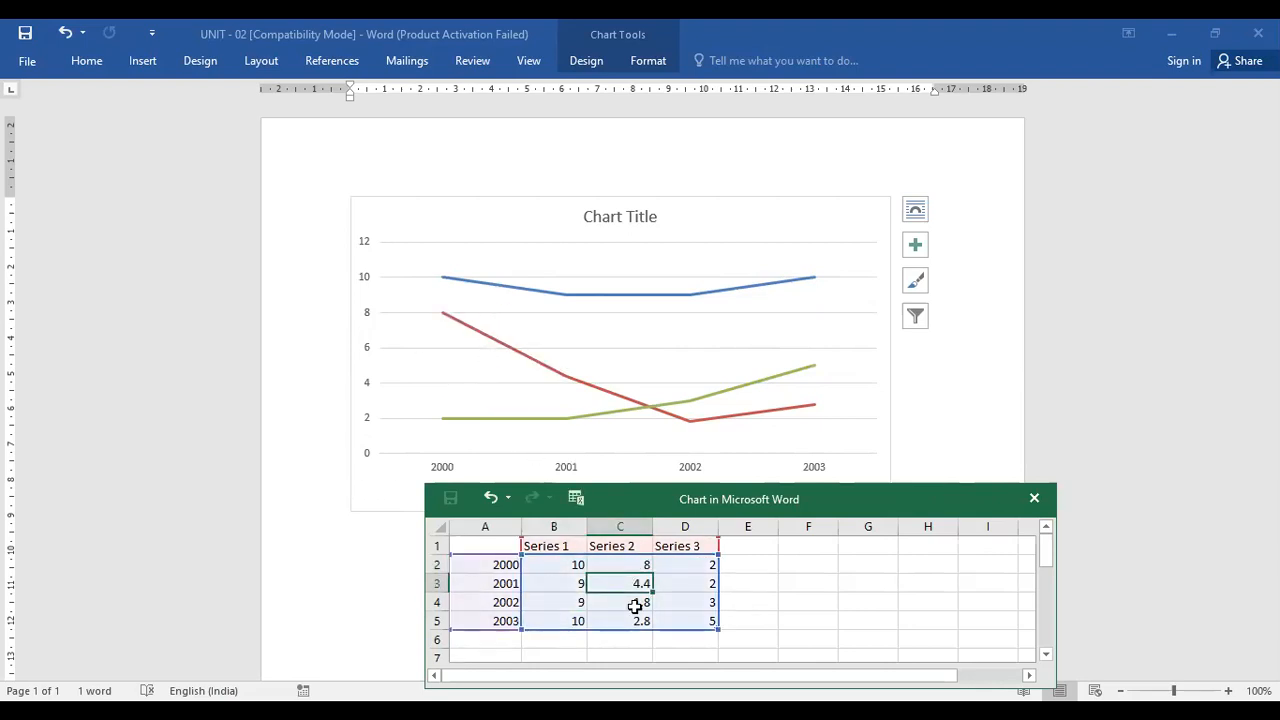
pyautogui.write('9')
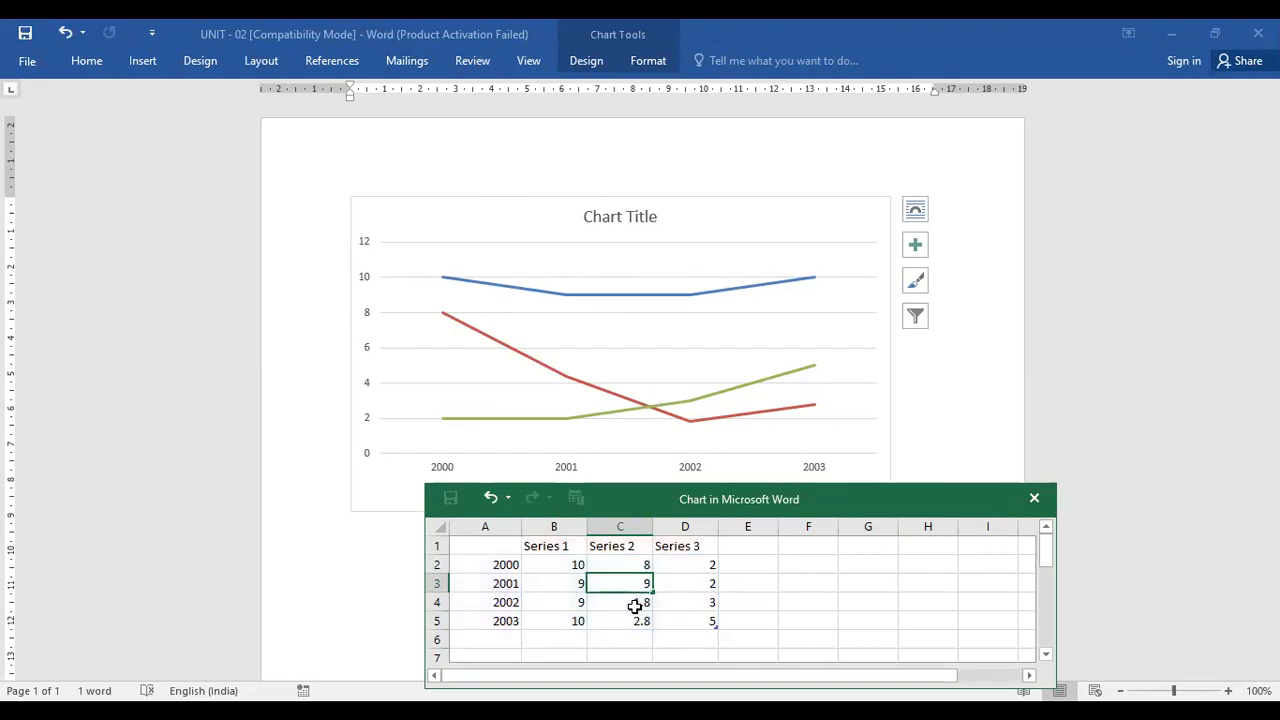
pyautogui.press('Return')
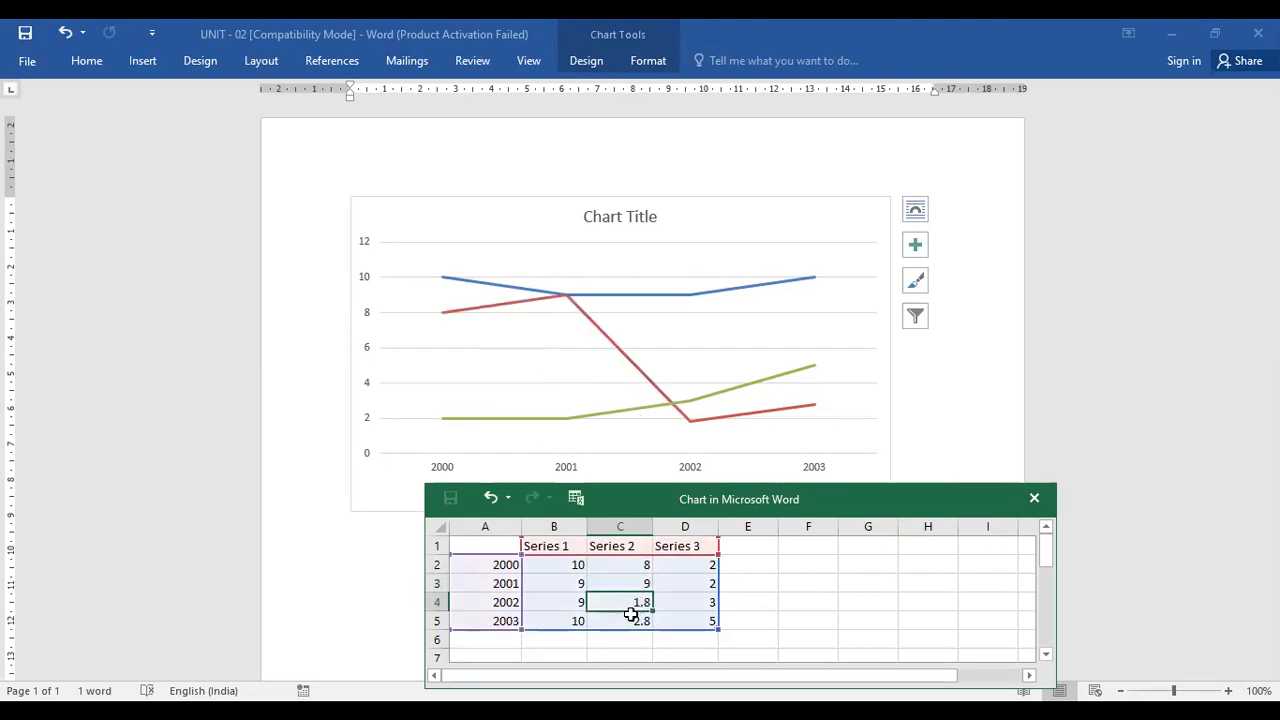
pyautogui.write('12')
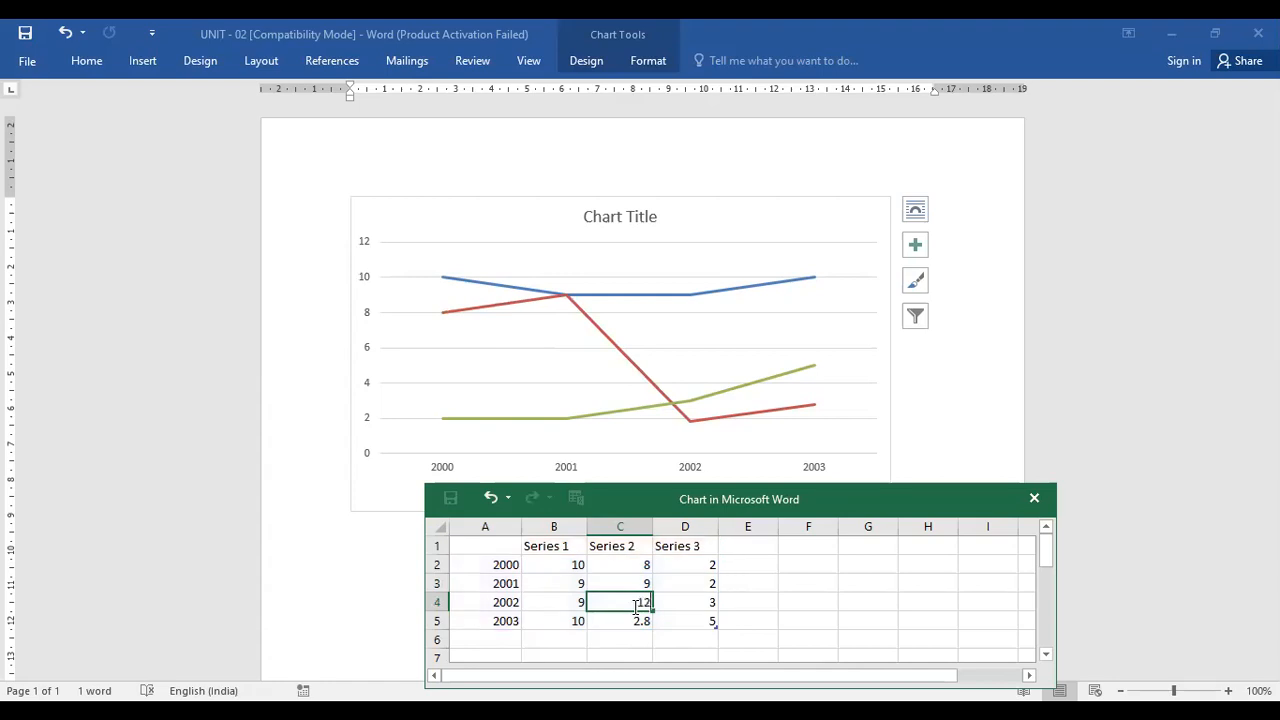
pyautogui.press('Return')
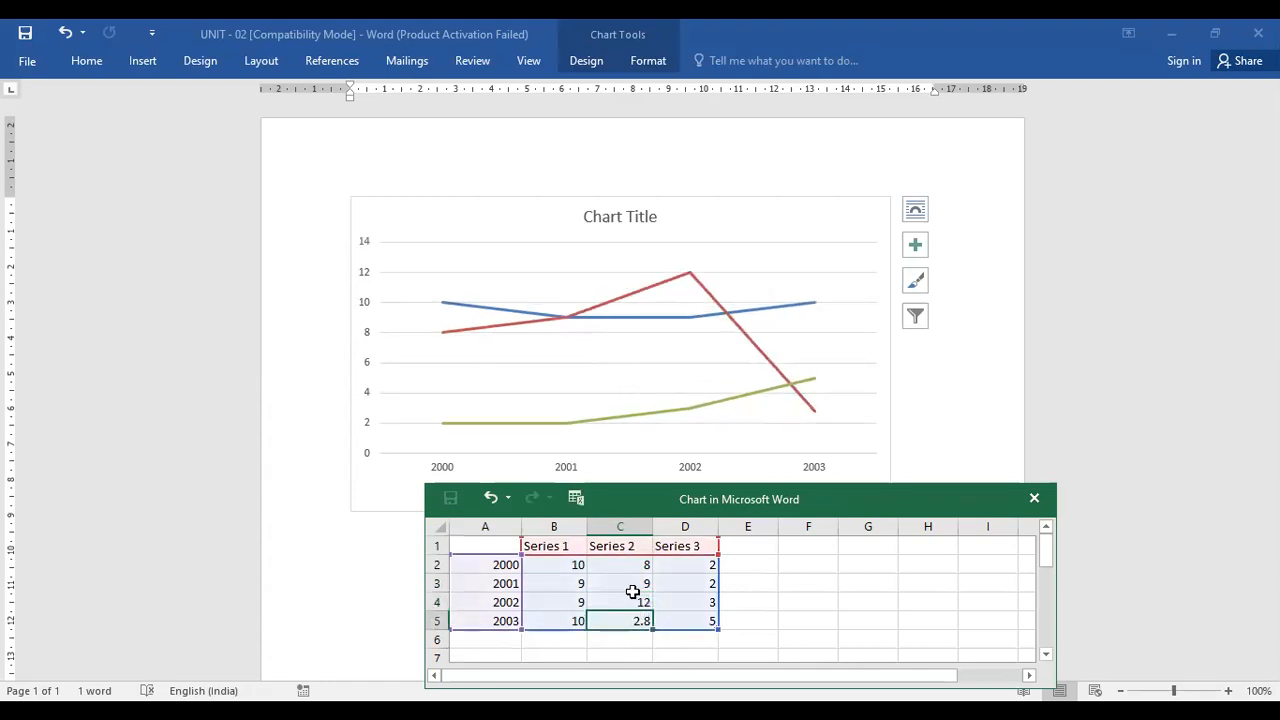
# Set Series 3's value for 2001 to 7
pyautogui.click(704, 599)
pyautogui.press('Up')
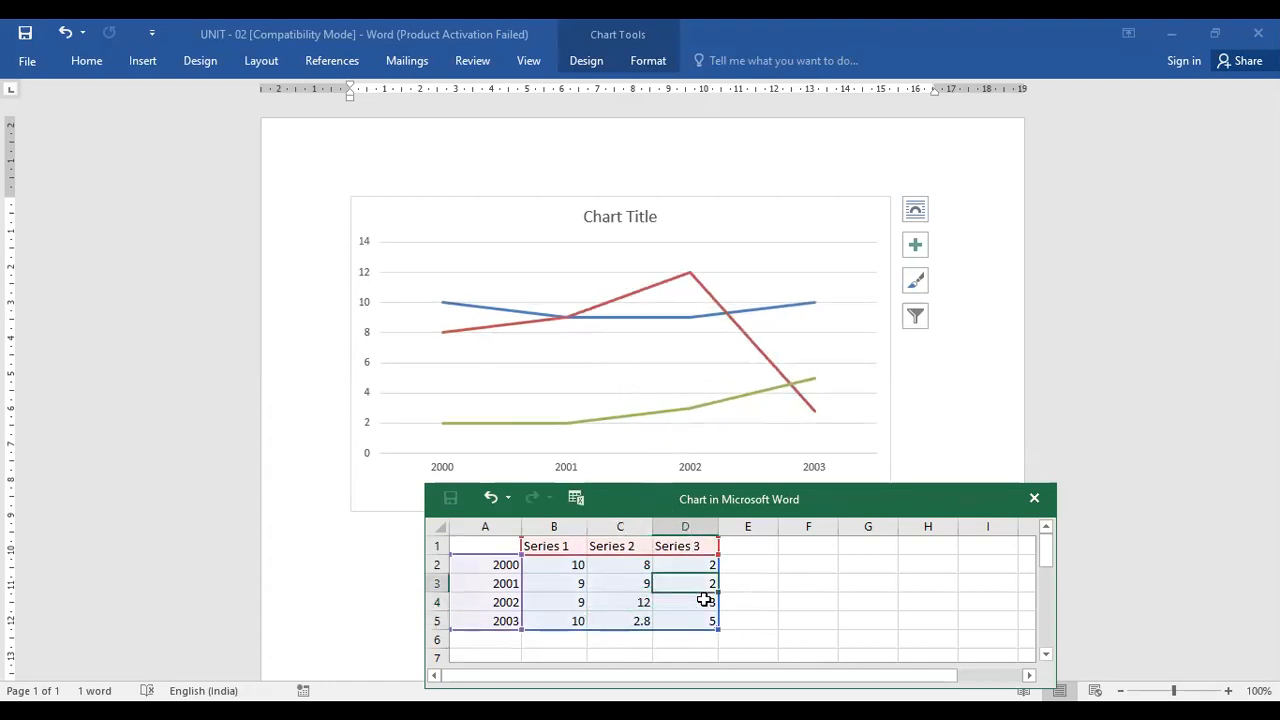
pyautogui.write('7')
pyautogui.press('Return')
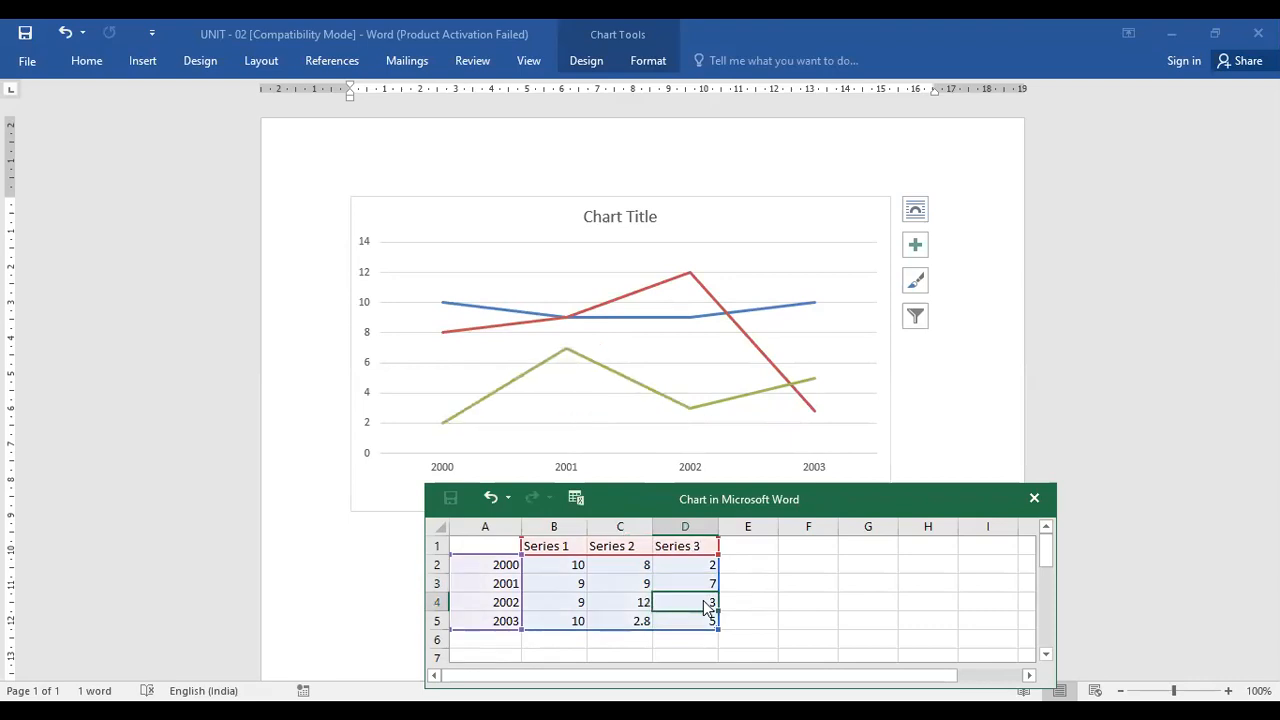